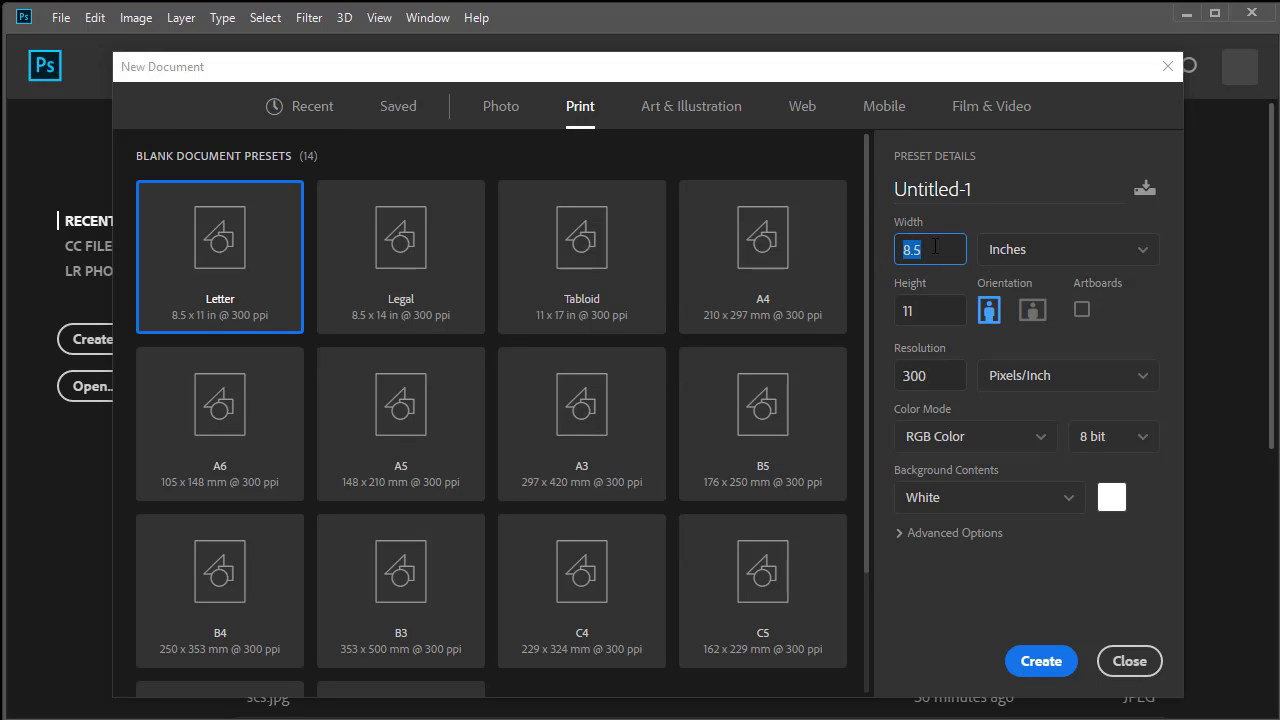
# - Create a new document 86 inches wide and 36 inches high at 72 pixels/inch in CMYK Color mode
pyautogui.write('86')
pyautogui.moveTo(928, 313); pyautogui.dragTo(895, 316)
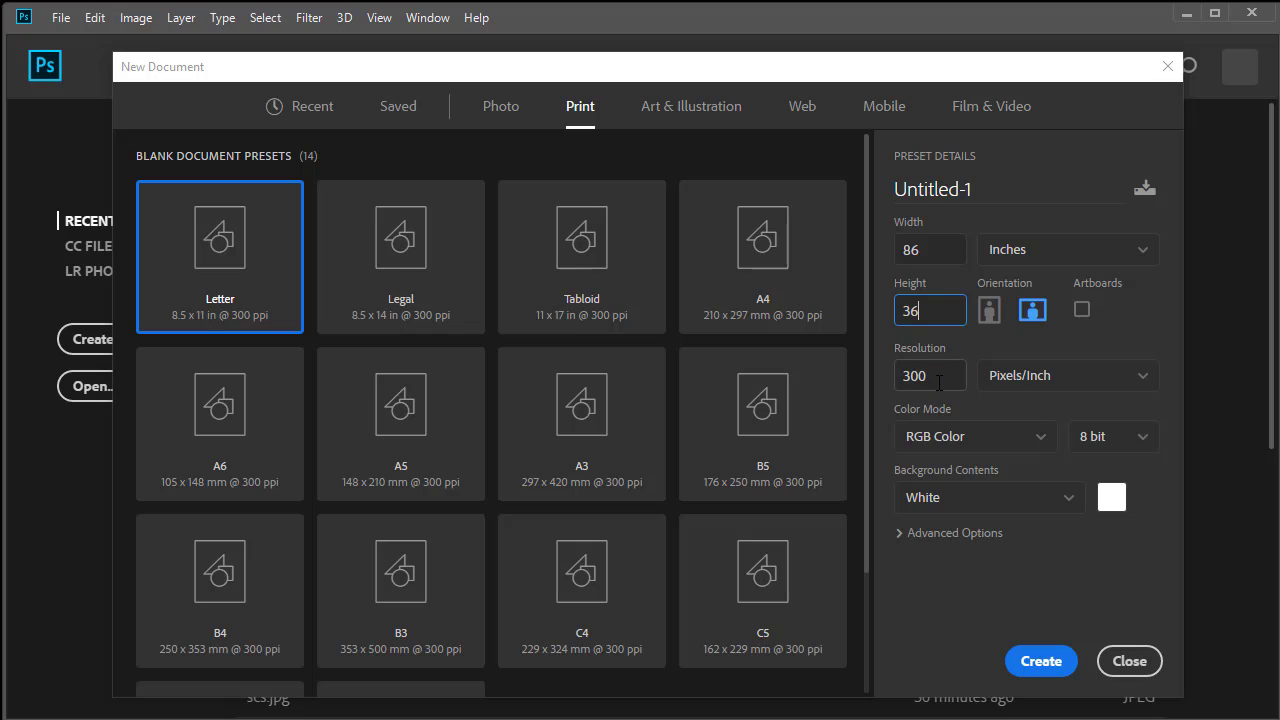
pyautogui.moveTo(947, 377); pyautogui.dragTo(895, 383)
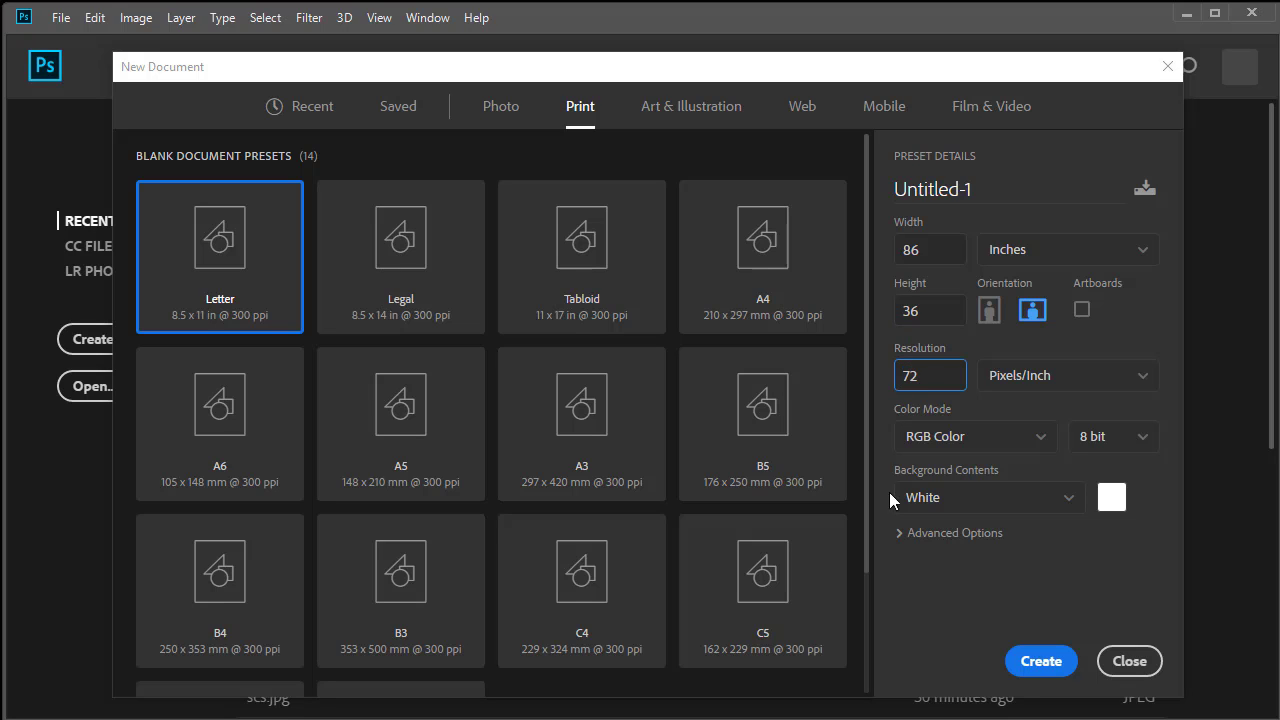
pyautogui.click(1006, 446)
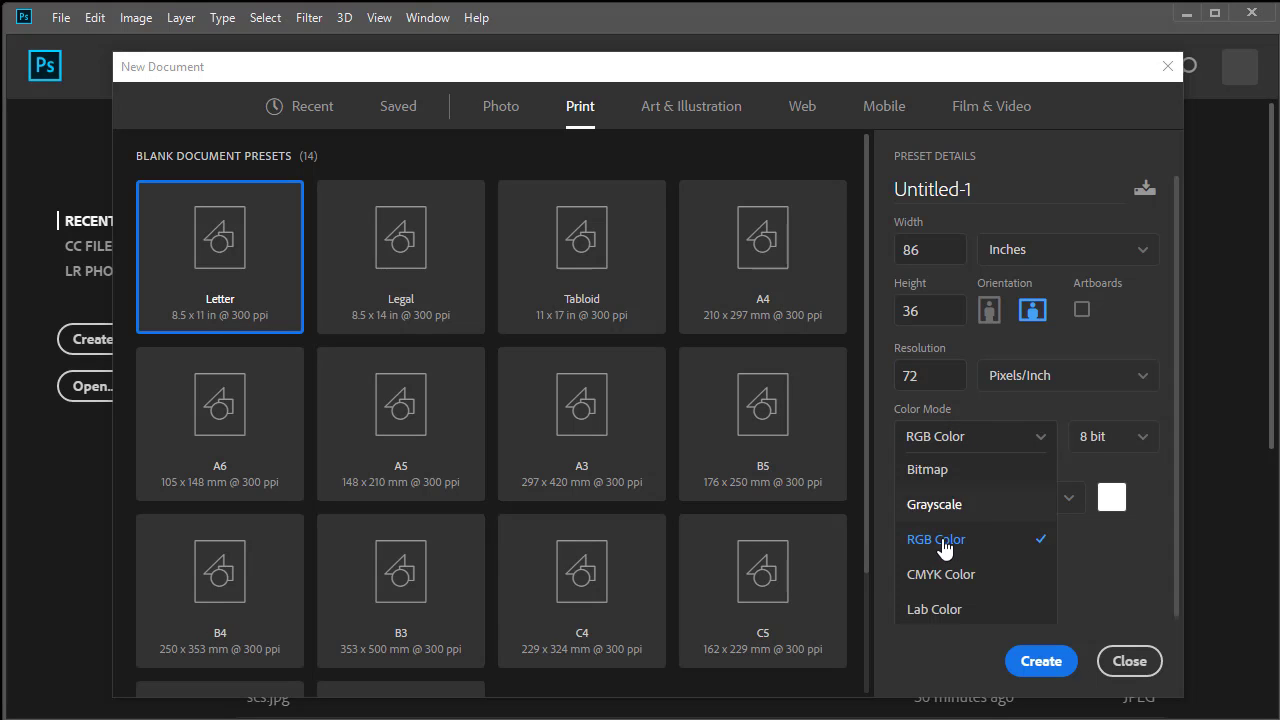
pyautogui.click(937, 576)
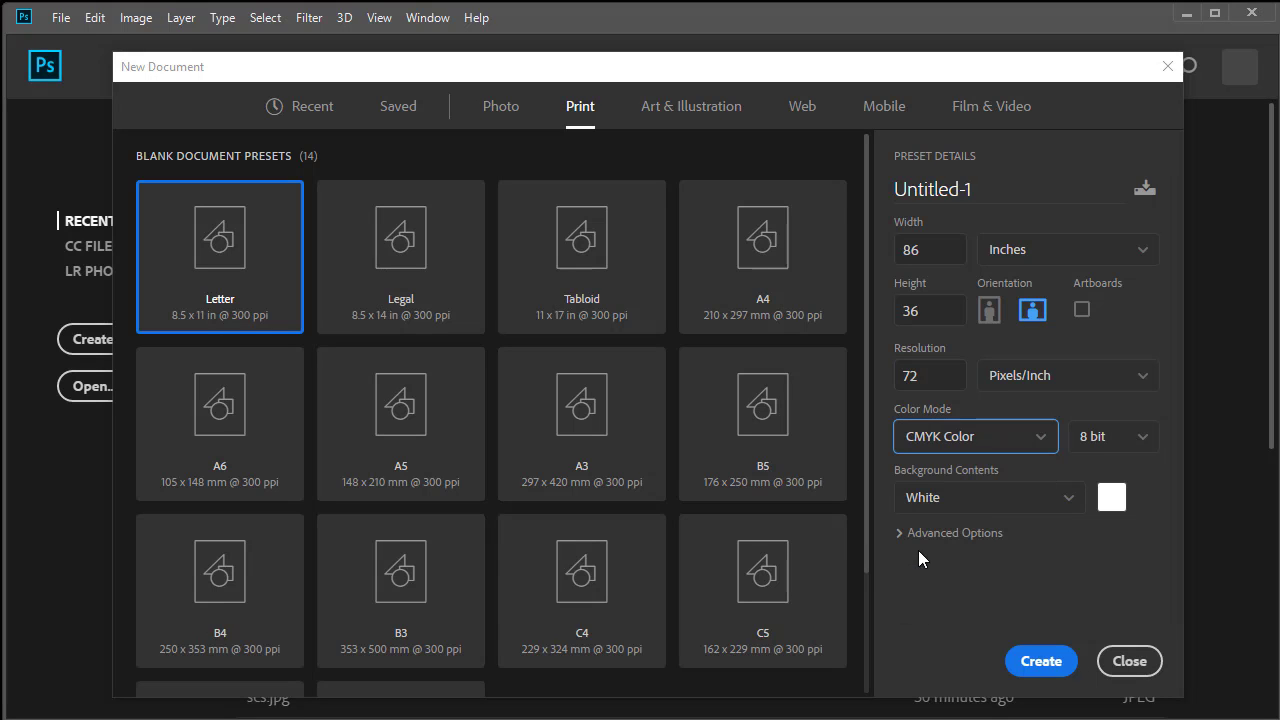
pyautogui.click(1040, 661)
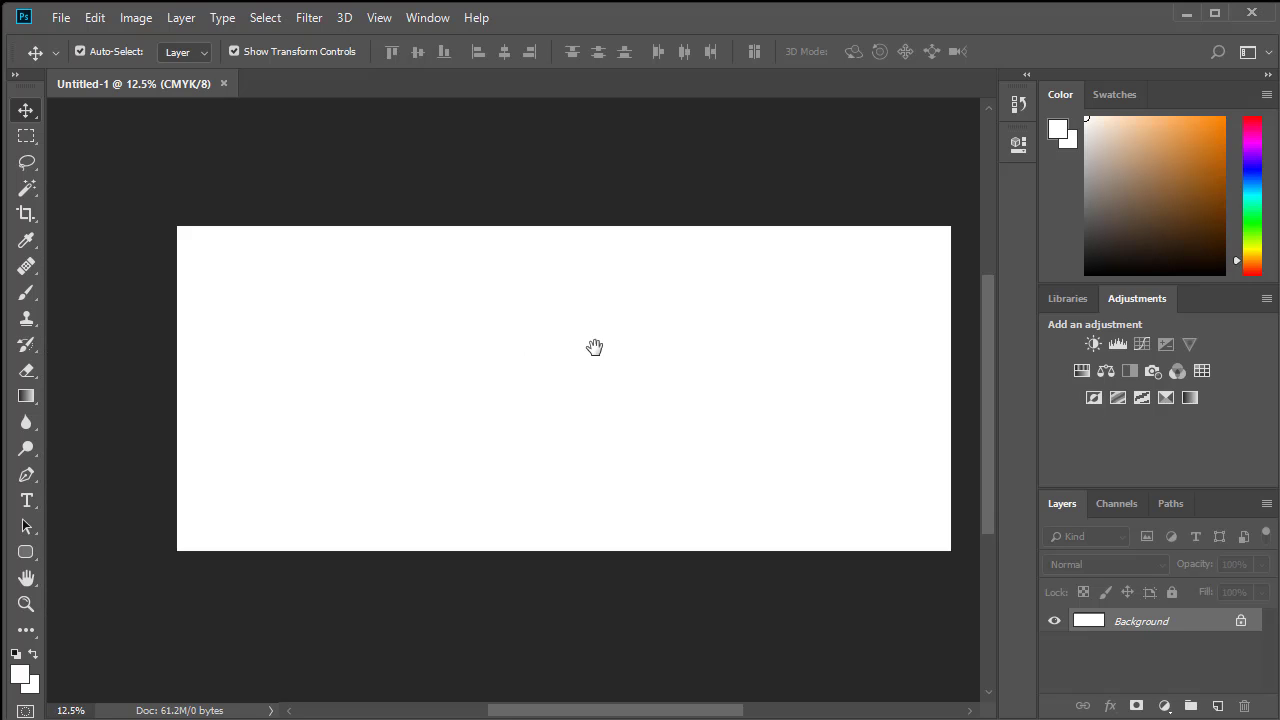
# - Open the blue sky image "sadcsdcs (1)", copy it into the Untitled-1 banner, and close the source image
pyautogui.click(60, 18)
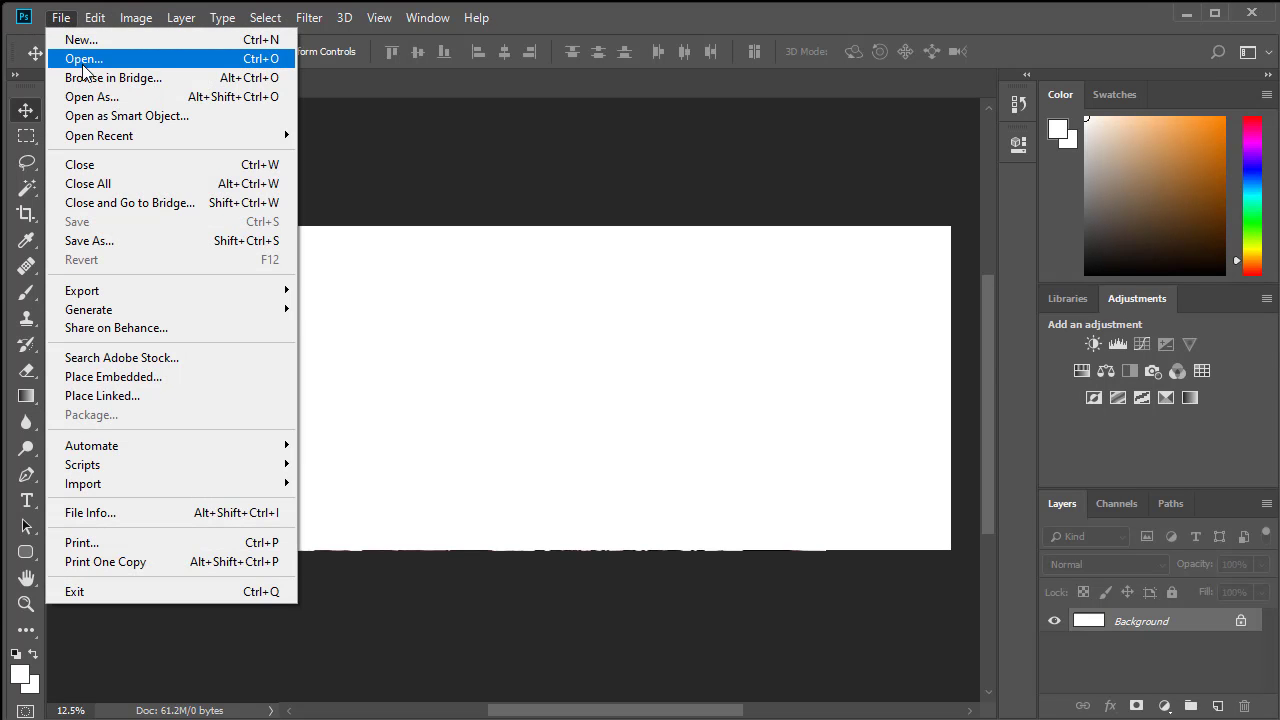
pyautogui.click(82, 58)
pyautogui.click(455, 306)
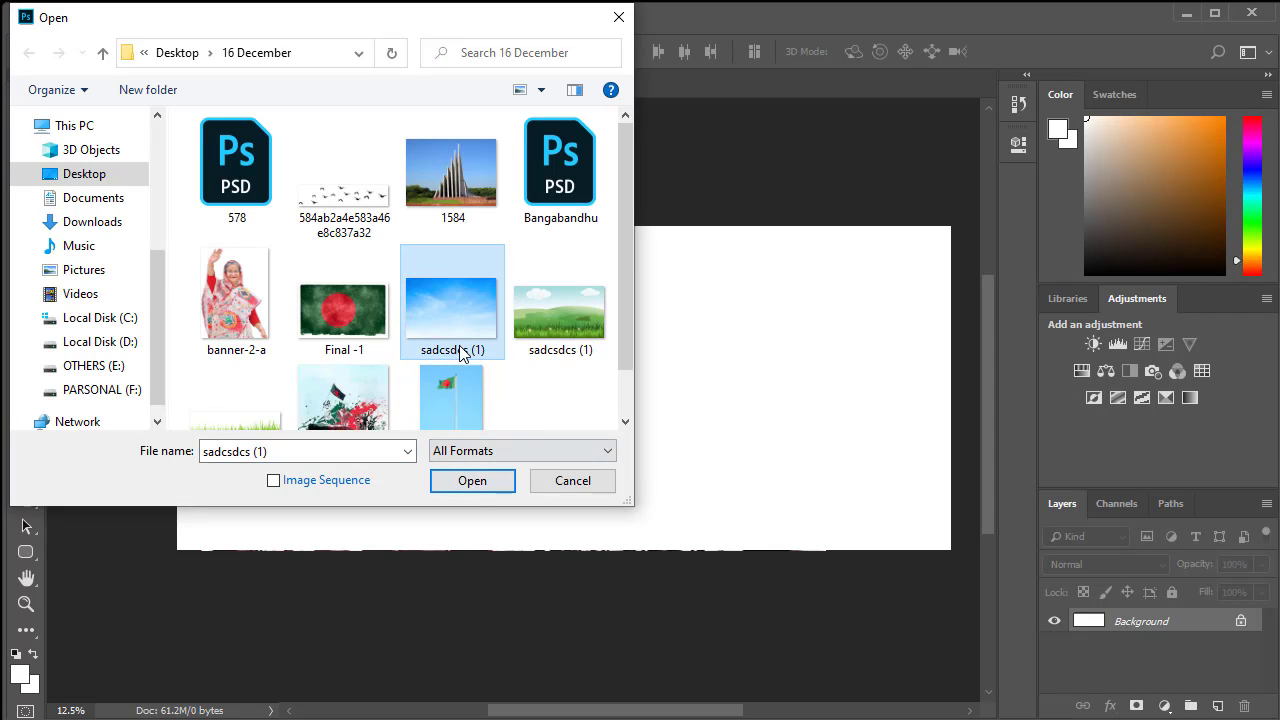
pyautogui.click(466, 488)
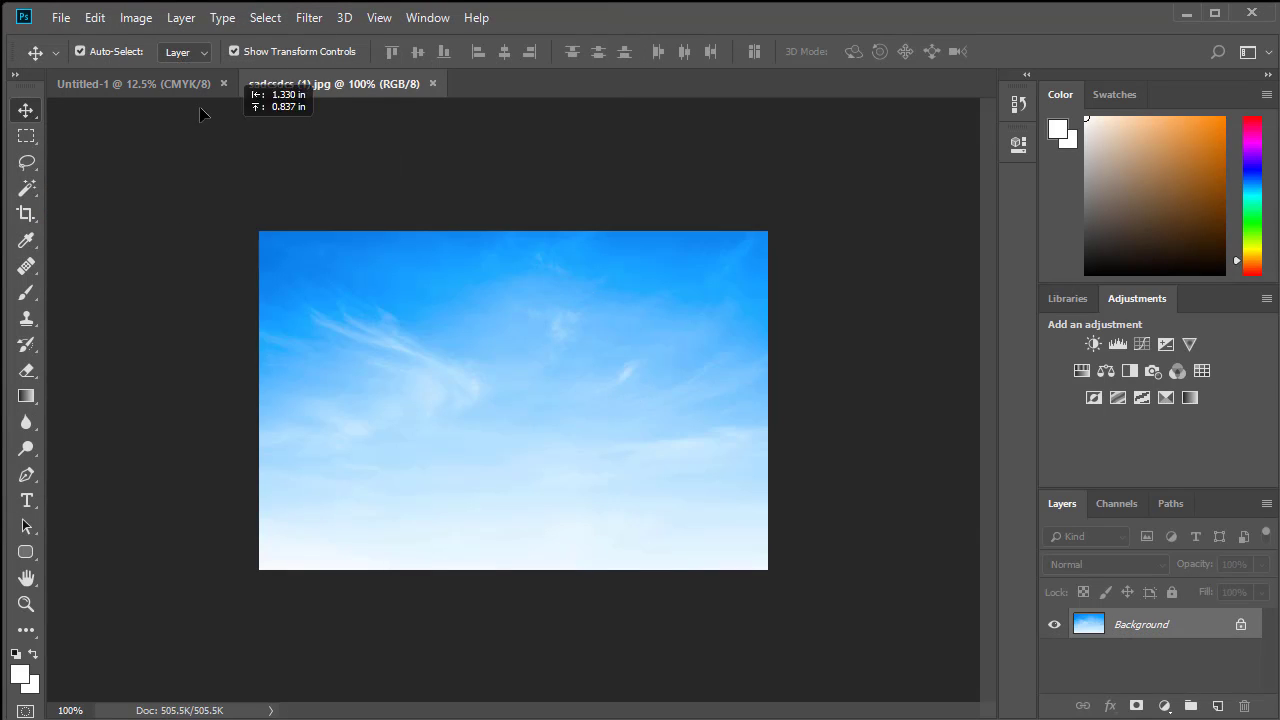
pyautogui.click(134, 87)
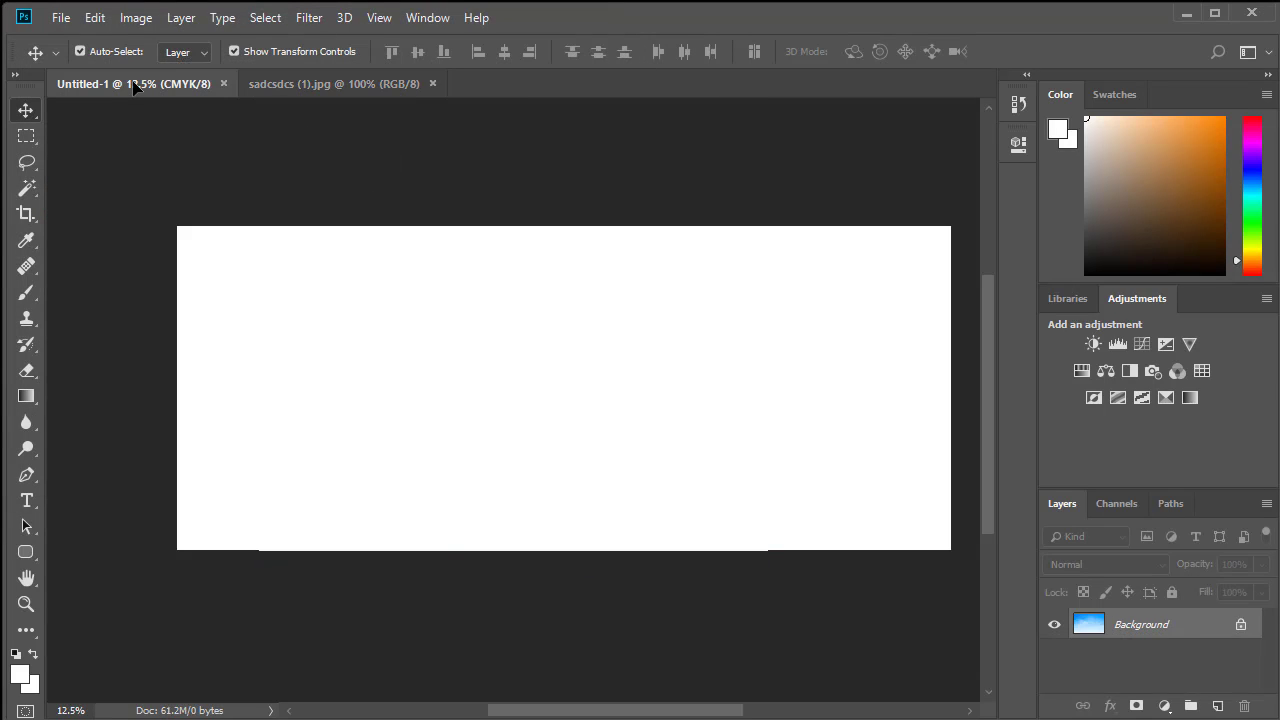
pyautogui.moveTo(134, 87); pyautogui.dragTo(457, 366)
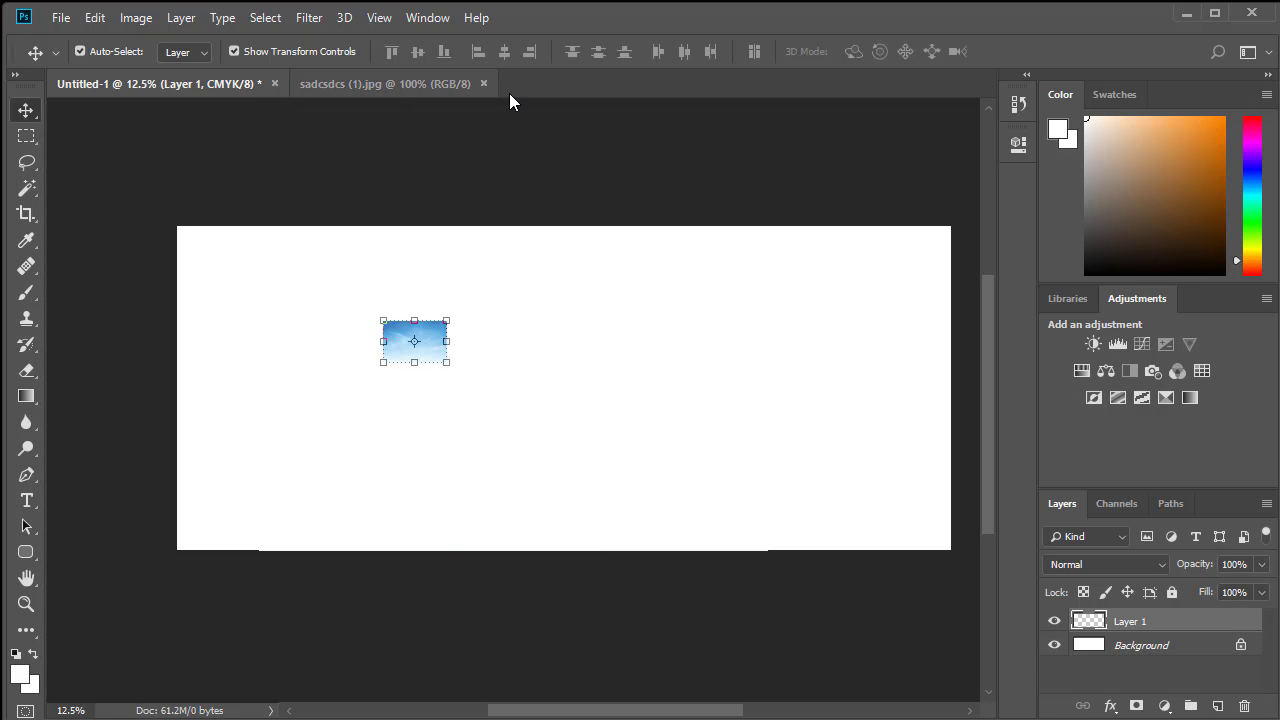
pyautogui.click(483, 83)
# - Stretch the sky layer to cover the whole canvas, about 1216.5% wide and 793% high, extending slightly past the canvas's upper edge
pyautogui.hotkey('ctrl', 't')
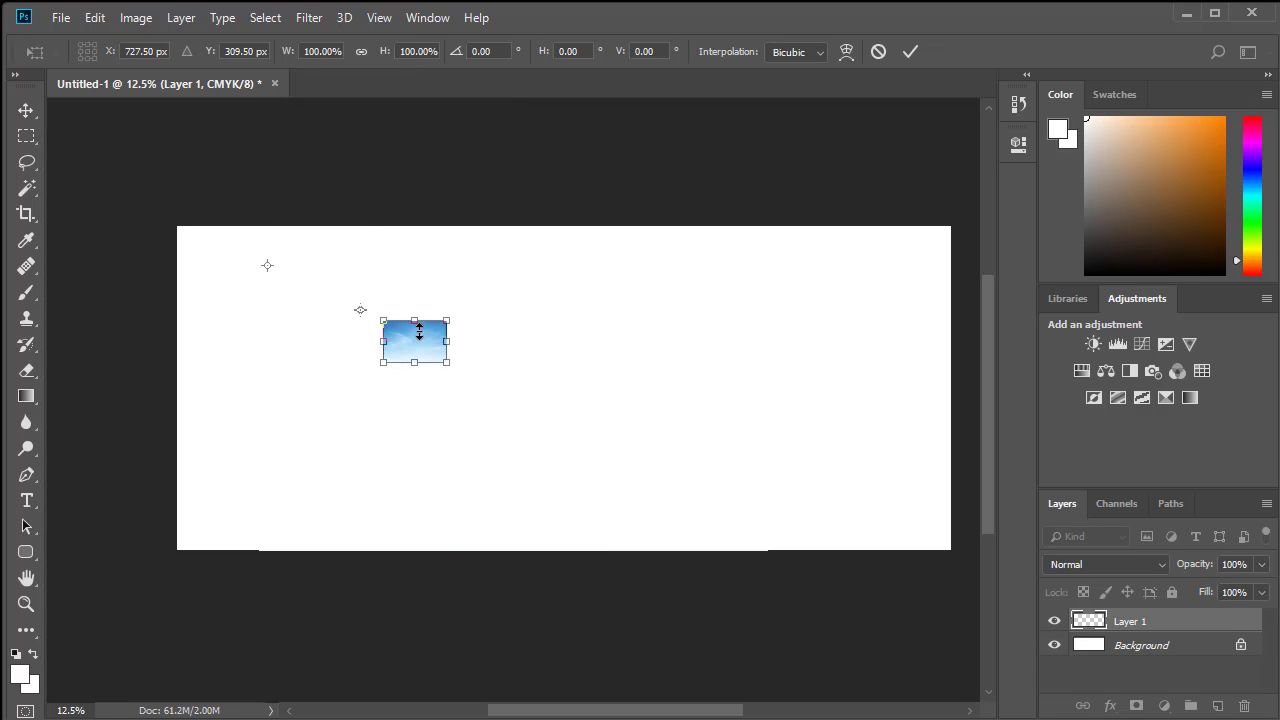
pyautogui.moveTo(419, 333); pyautogui.dragTo(951, 550)
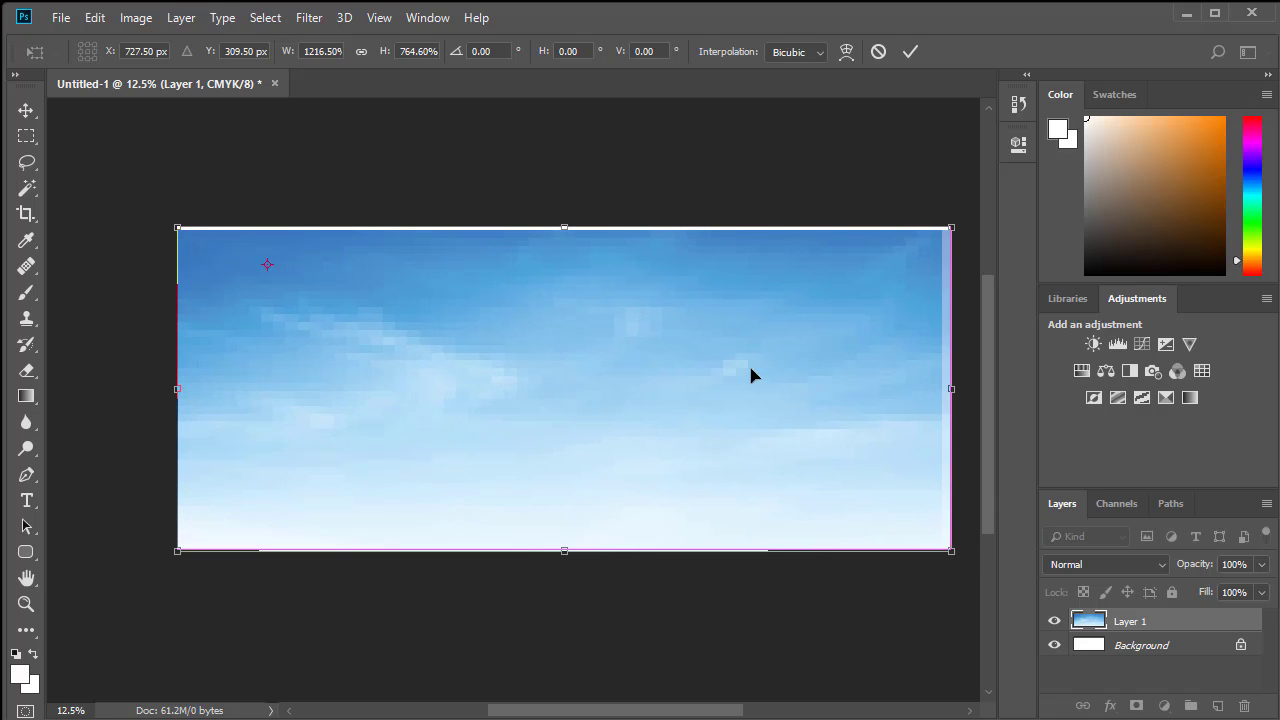
pyautogui.moveTo(951, 229)
pyautogui.mouseDown()
pyautogui.moveTo(958, 217)
pyautogui.moveTo(951, 228)
pyautogui.mouseUp()
pyautogui.moveTo(170, 221); pyautogui.dragTo(164, 207)
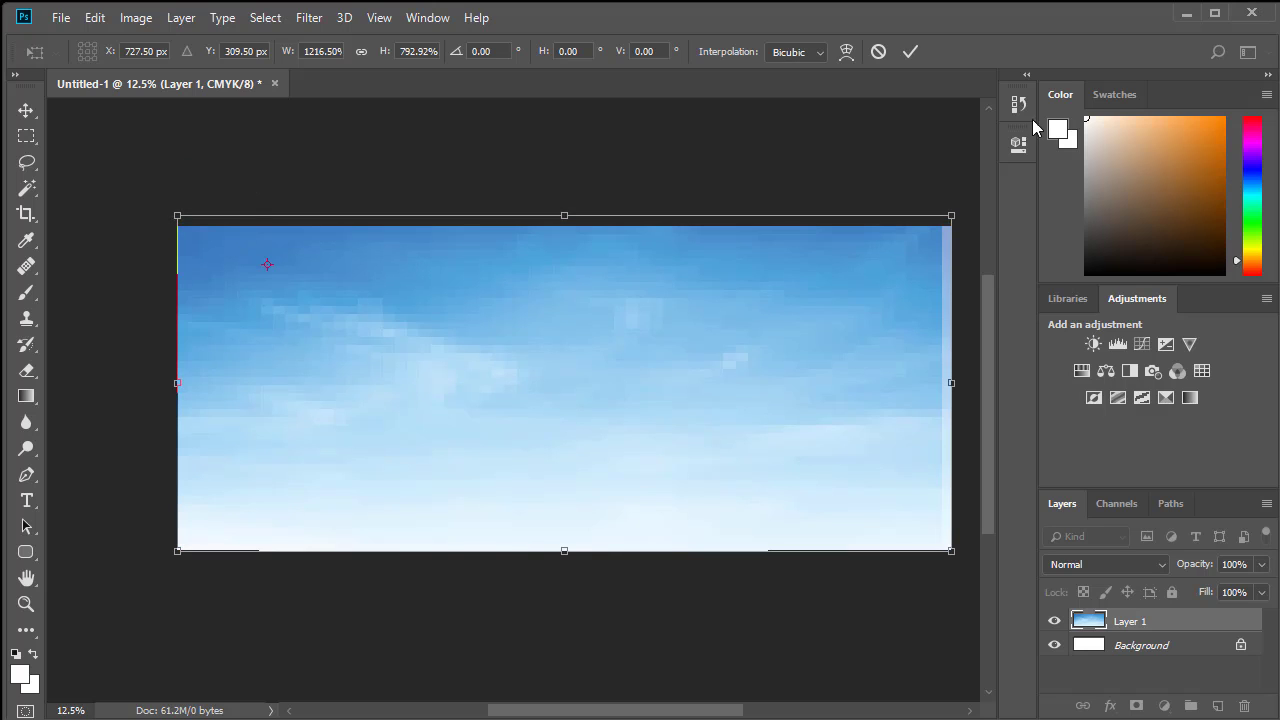
pyautogui.click(910, 53)
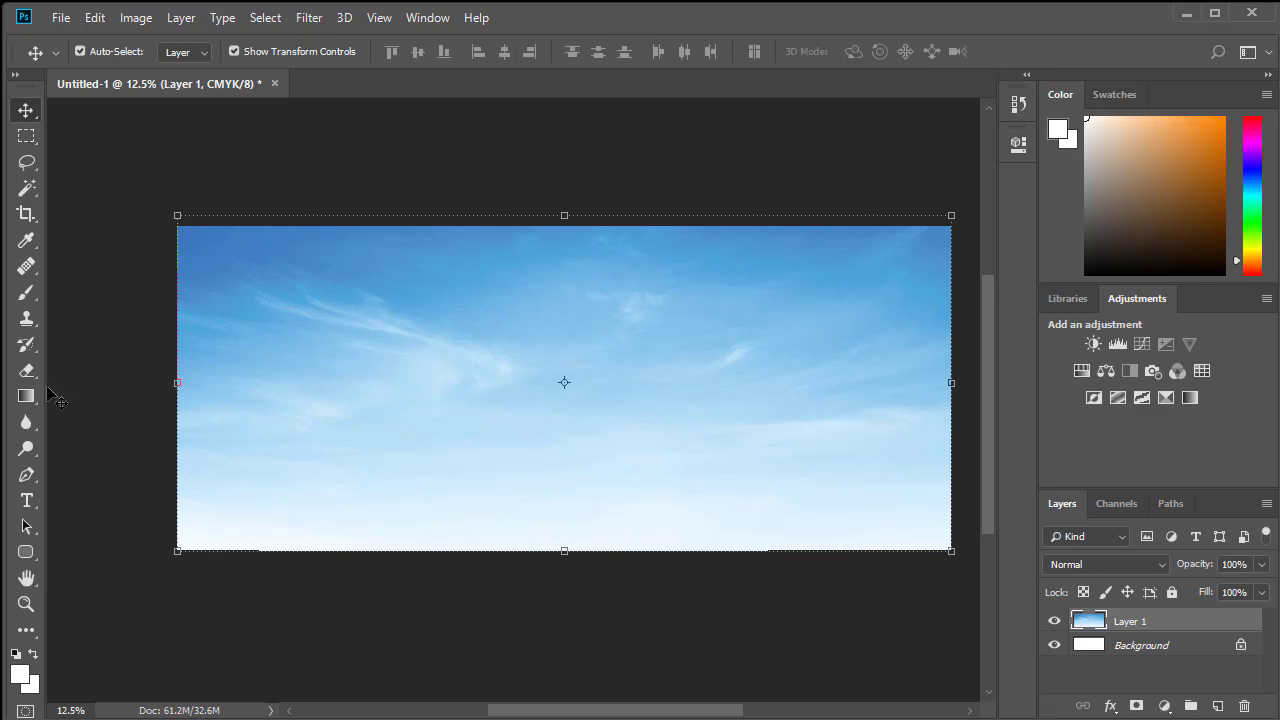
# - Open the files "Final -1", "Bangabandhu" and "banner-2-a" together from the 16 December folder
pyautogui.hotkey('ctrl', 'o')
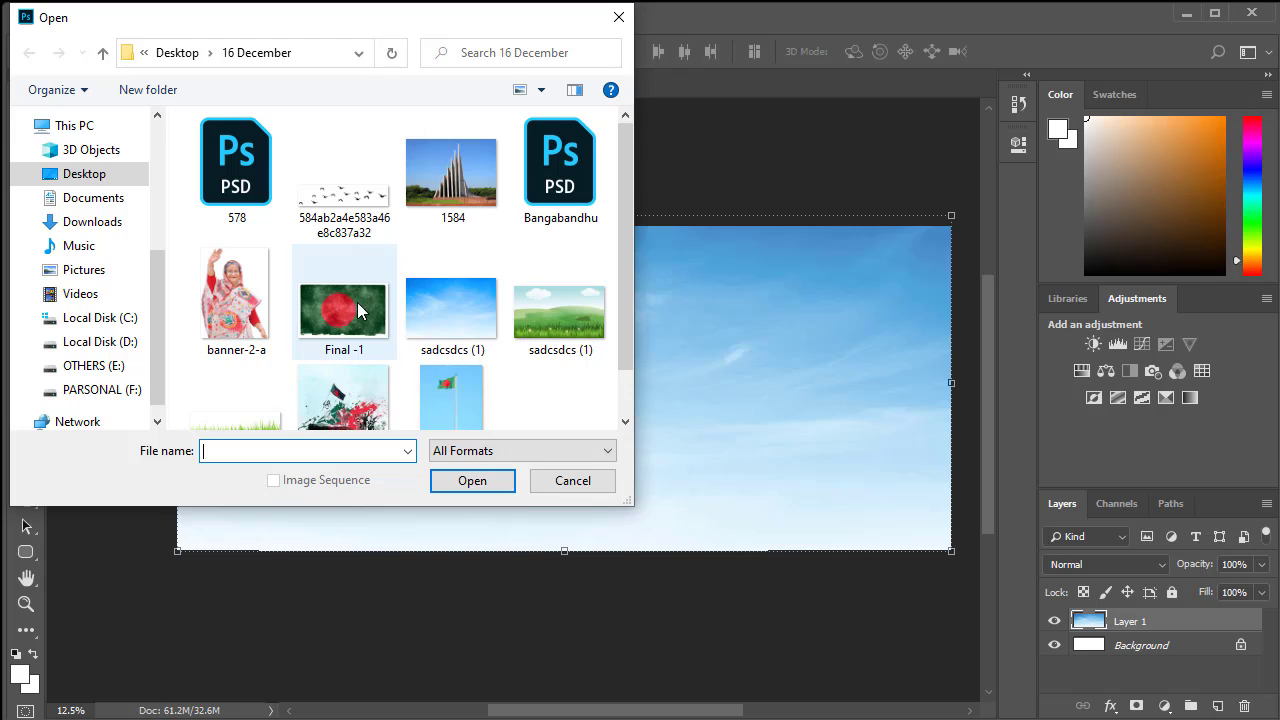
pyautogui.click(343, 322)
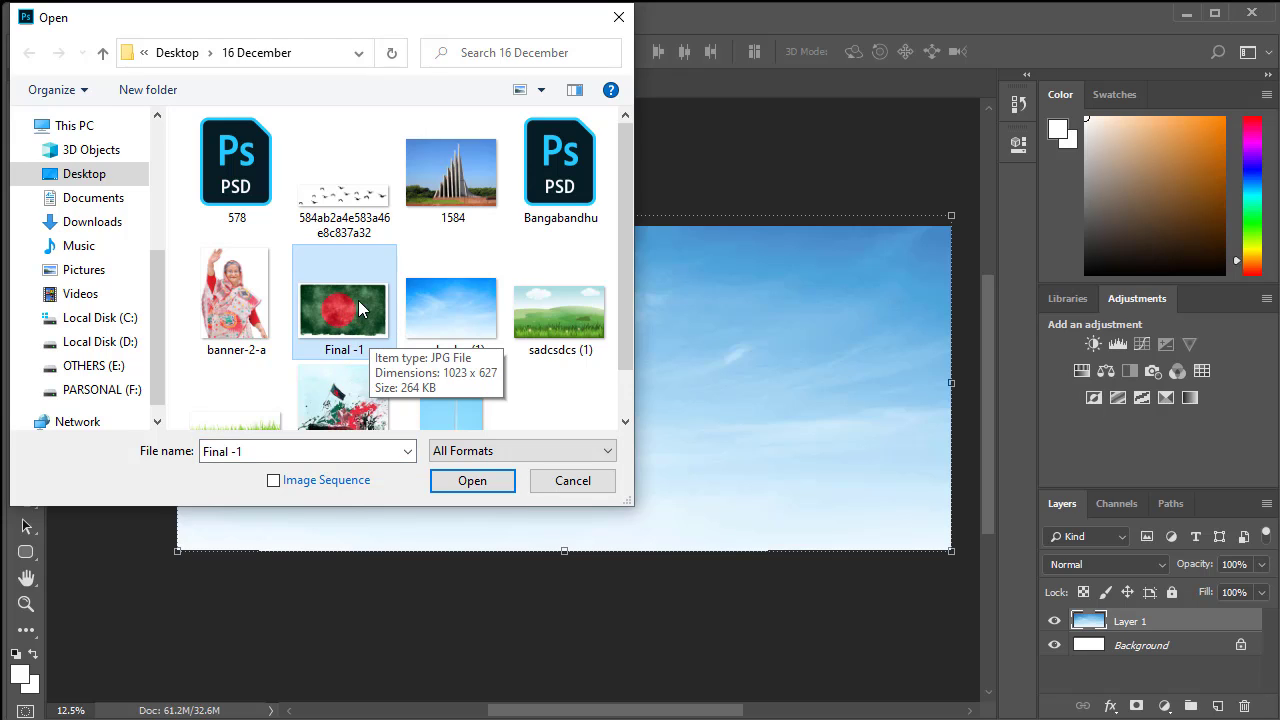
pyautogui.keyDown('ctrl'); pyautogui.click(519, 204); pyautogui.keyUp('ctrl')
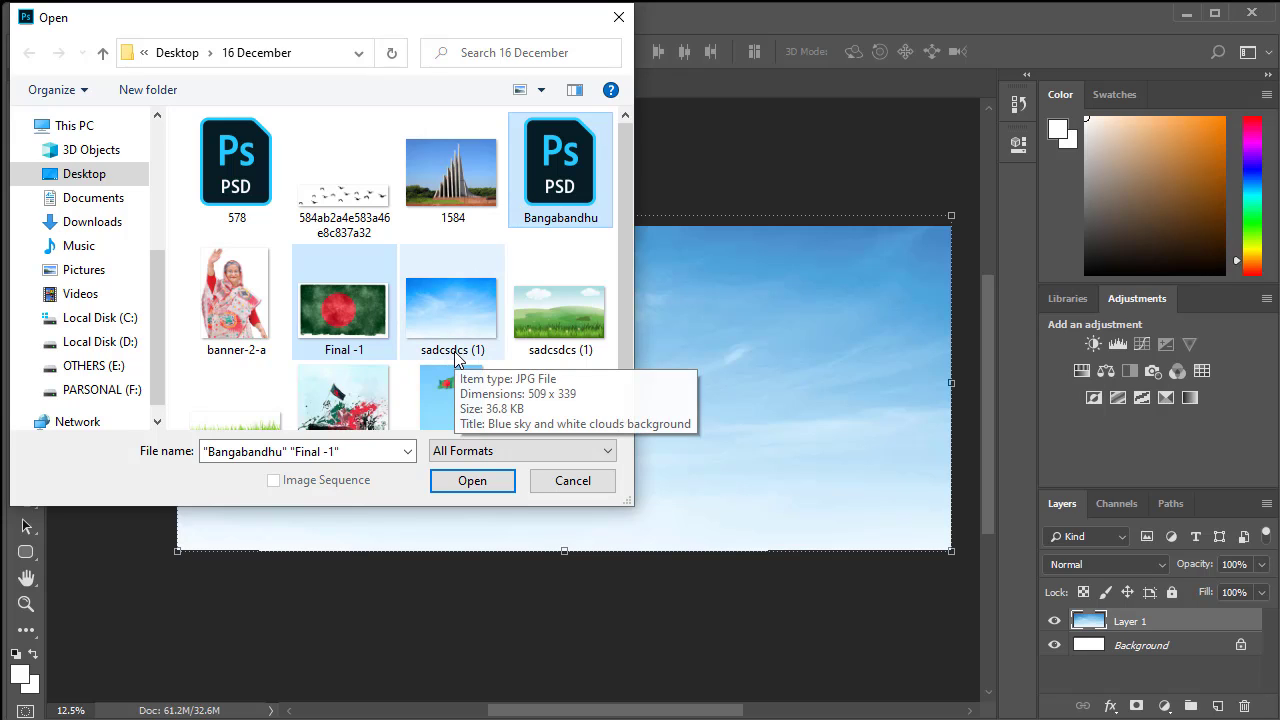
pyautogui.keyDown('ctrl'); pyautogui.click(229, 297); pyautogui.keyUp('ctrl')
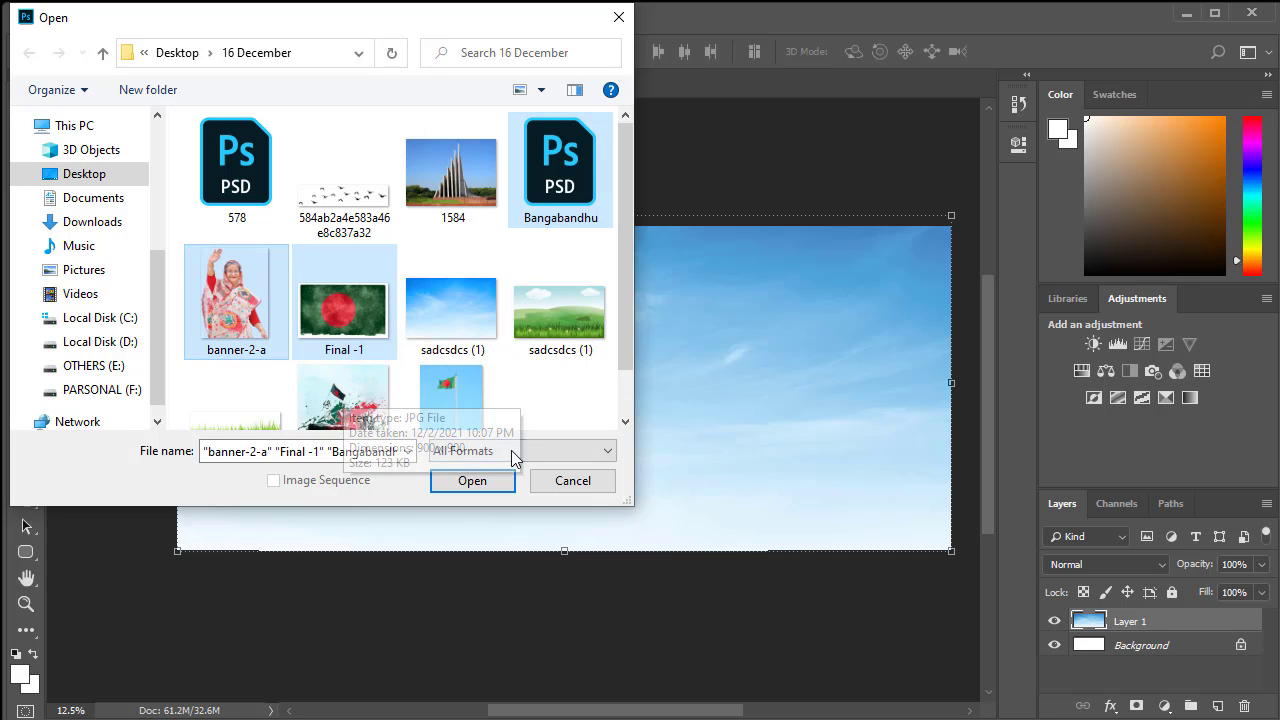
pyautogui.click(472, 480)
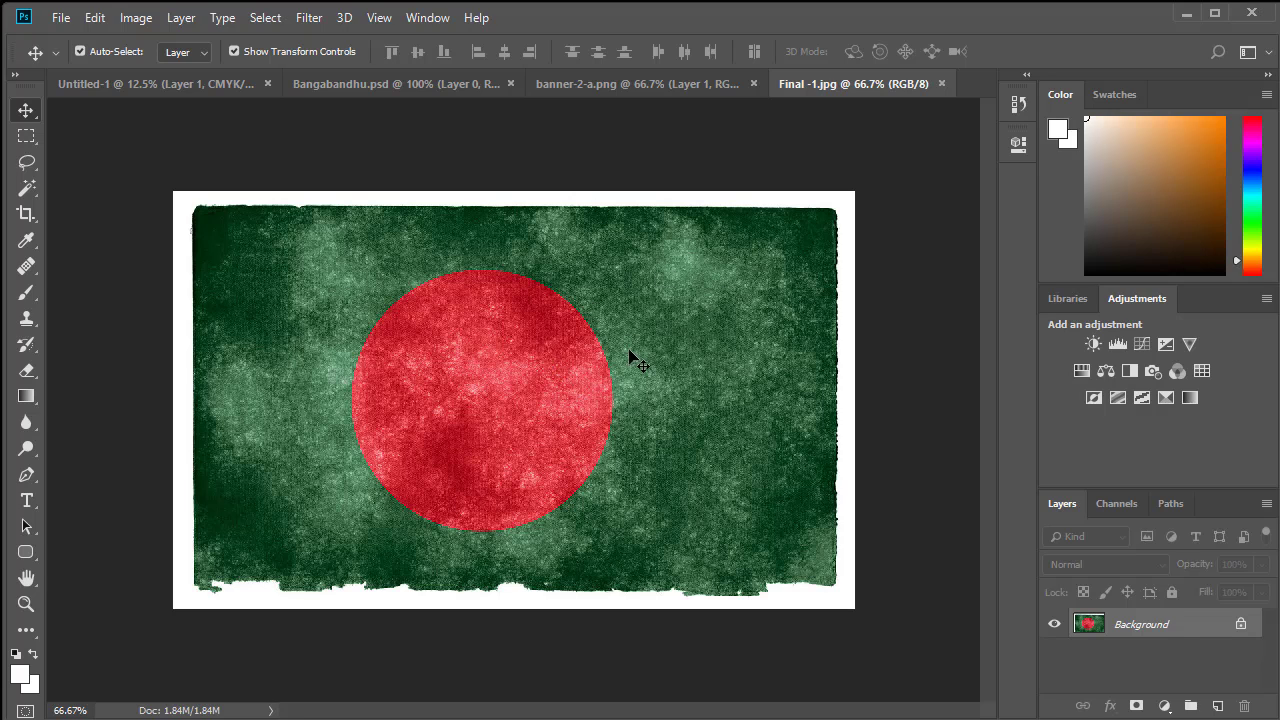
# - Copy the flag image from Final -1.jpg into the banner document and close the source file
pyautogui.moveTo(630, 357); pyautogui.dragTo(318, 300)
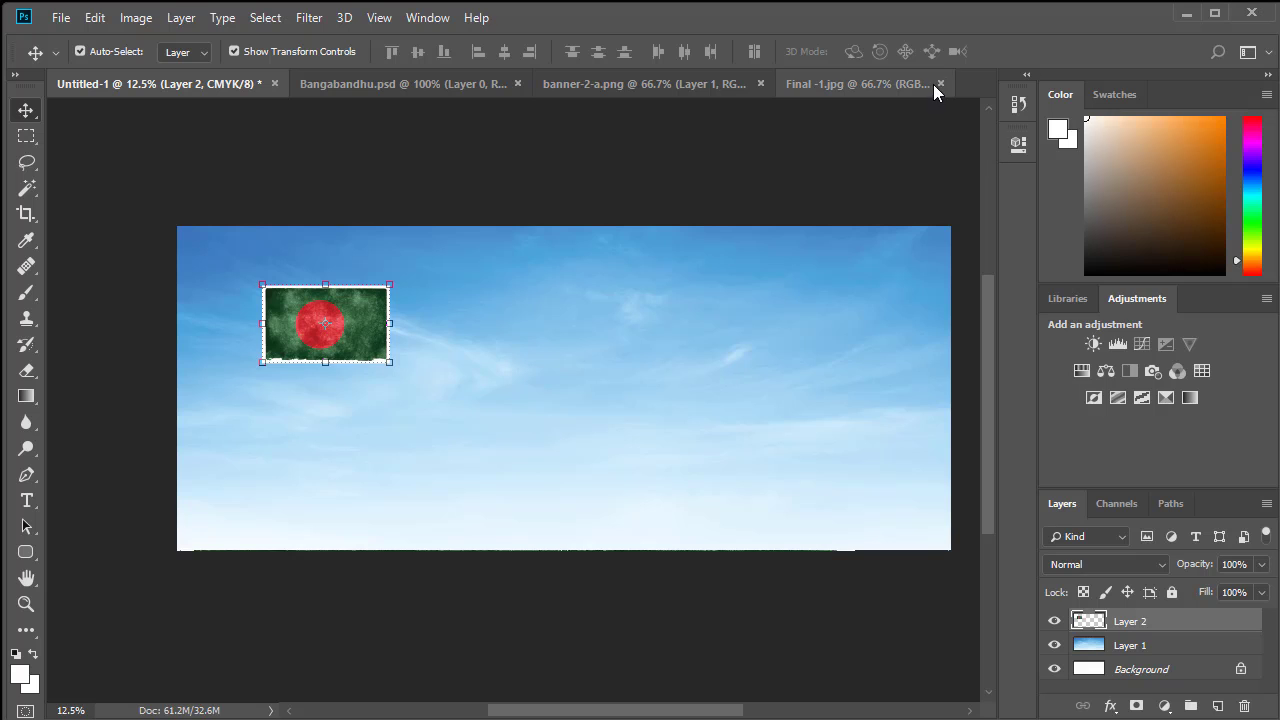
pyautogui.click(873, 84)
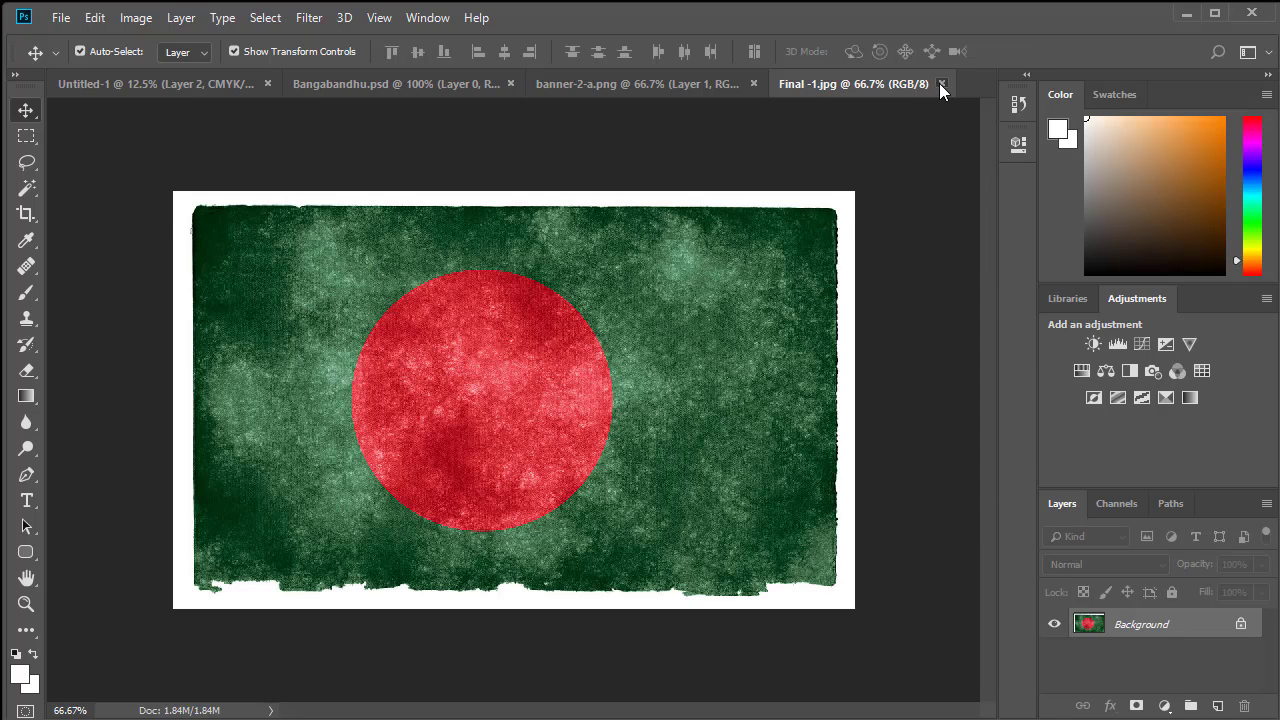
pyautogui.click(941, 84)
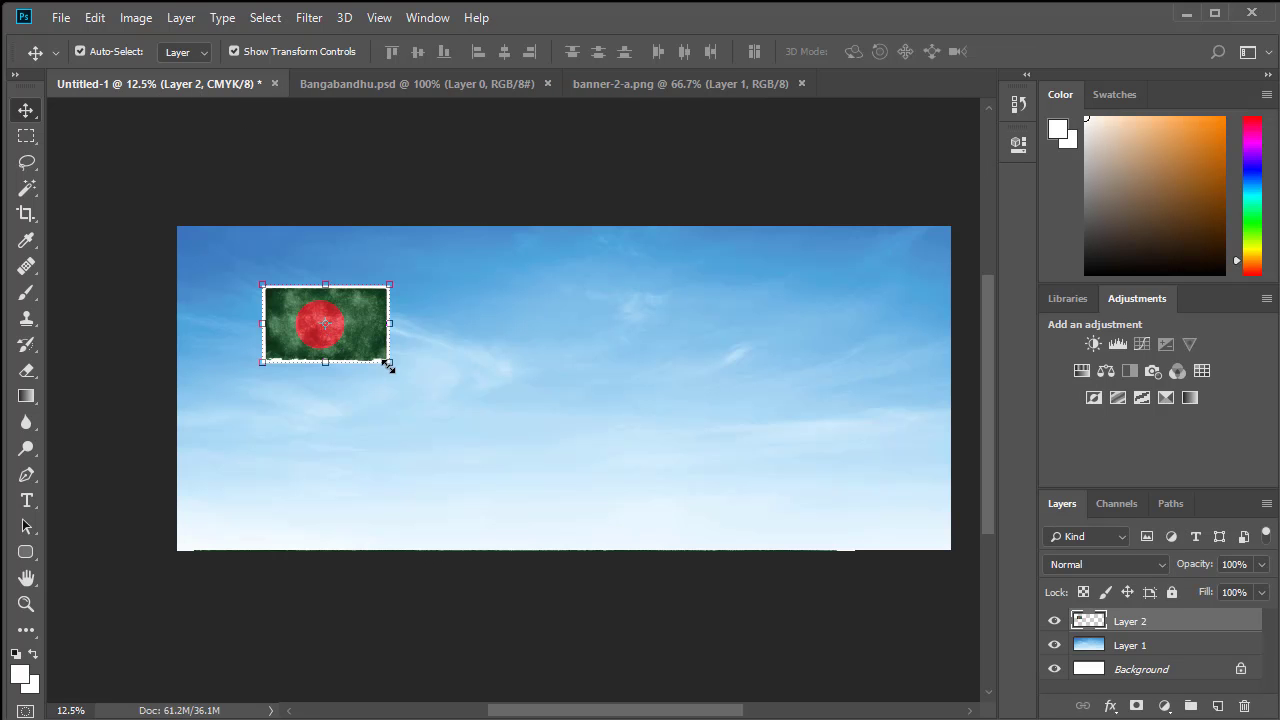
# - Enlarge the flag to about 271% and place it over the canvas's upper-left corner, overhanging the edges
pyautogui.moveTo(388, 366); pyautogui.dragTo(608, 498)
pyautogui.moveTo(440, 390); pyautogui.dragTo(312, 321)
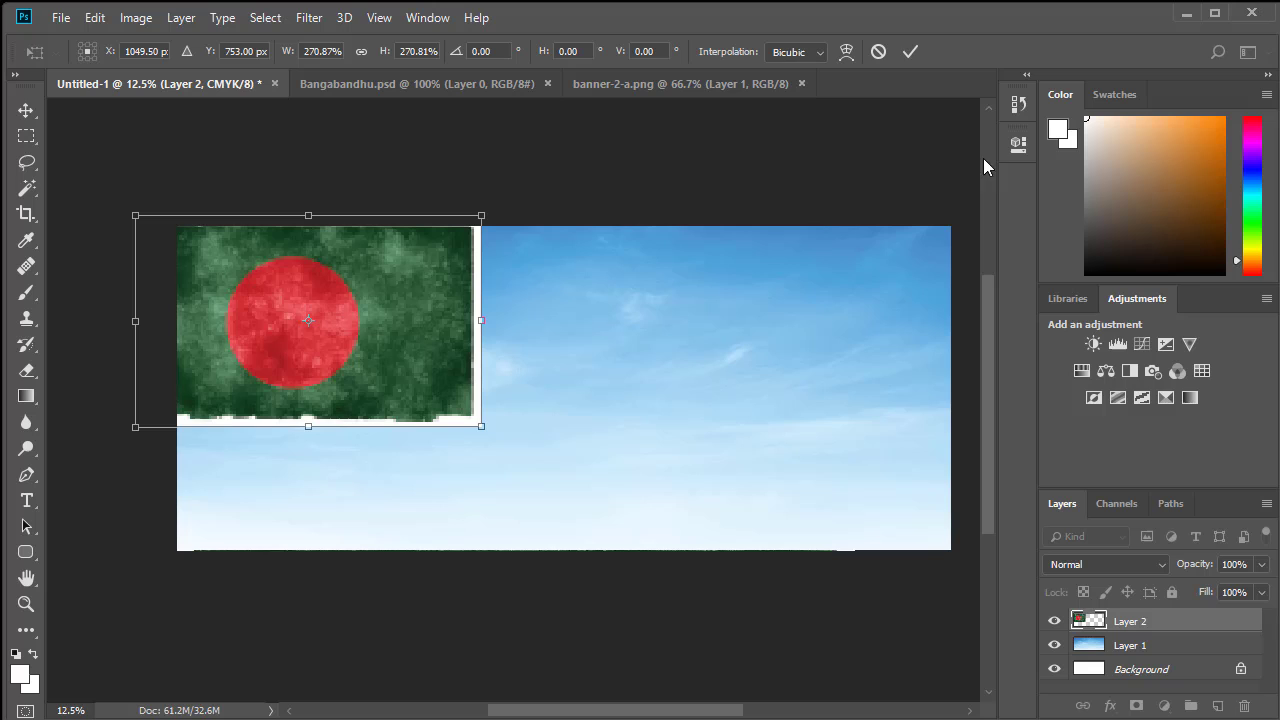
pyautogui.click(910, 52)
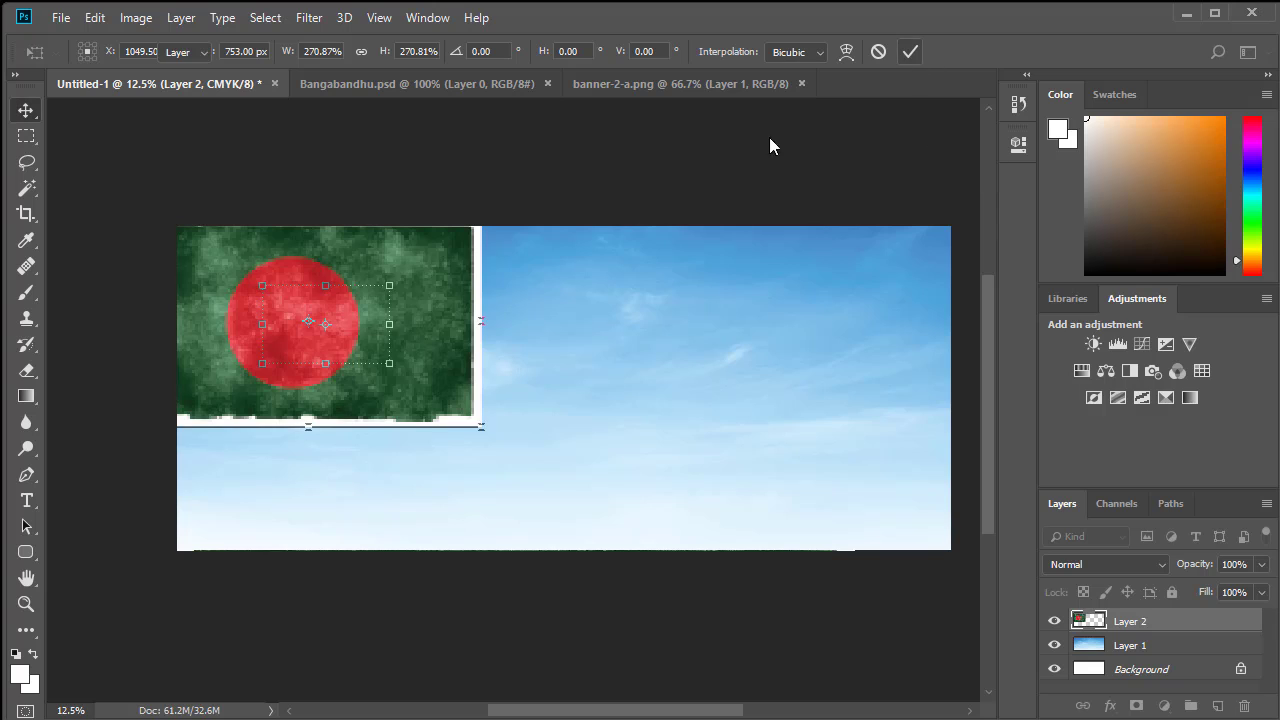
# - Remove the flag layer's white border with the Magic Wand and clear the selection
pyautogui.click(27, 189)
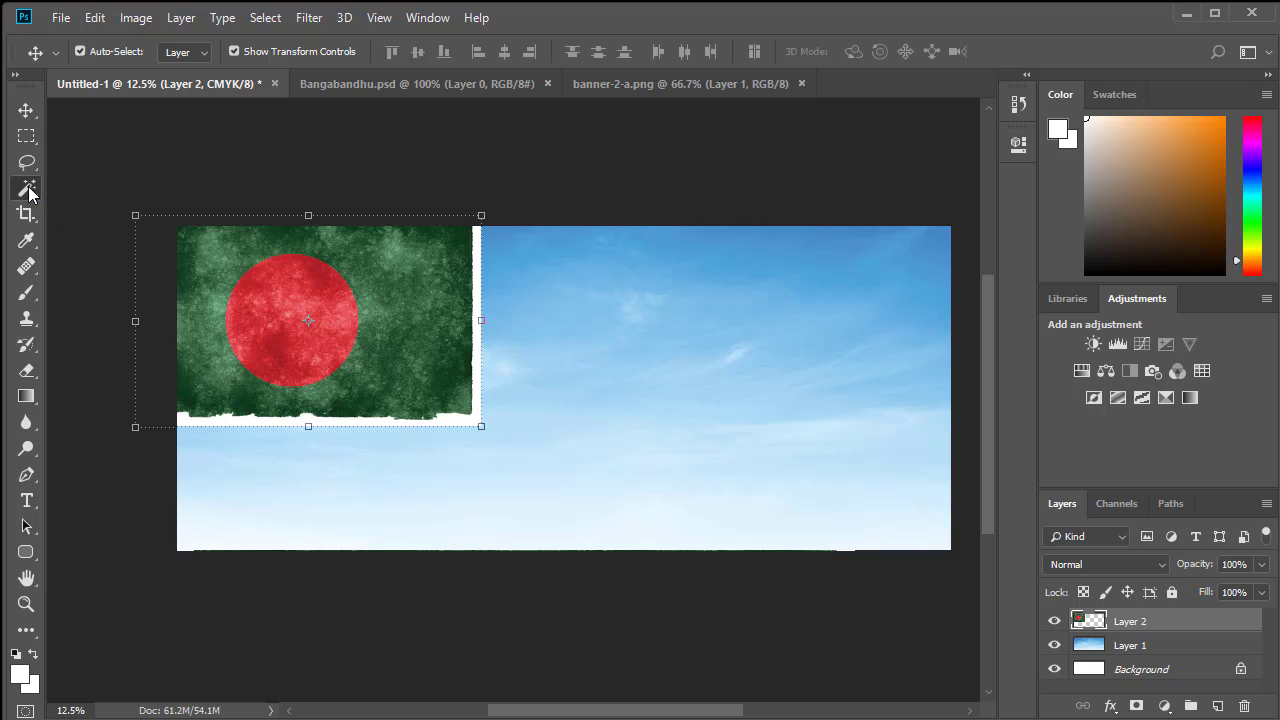
pyautogui.click(473, 424)
pyautogui.press('Delete')
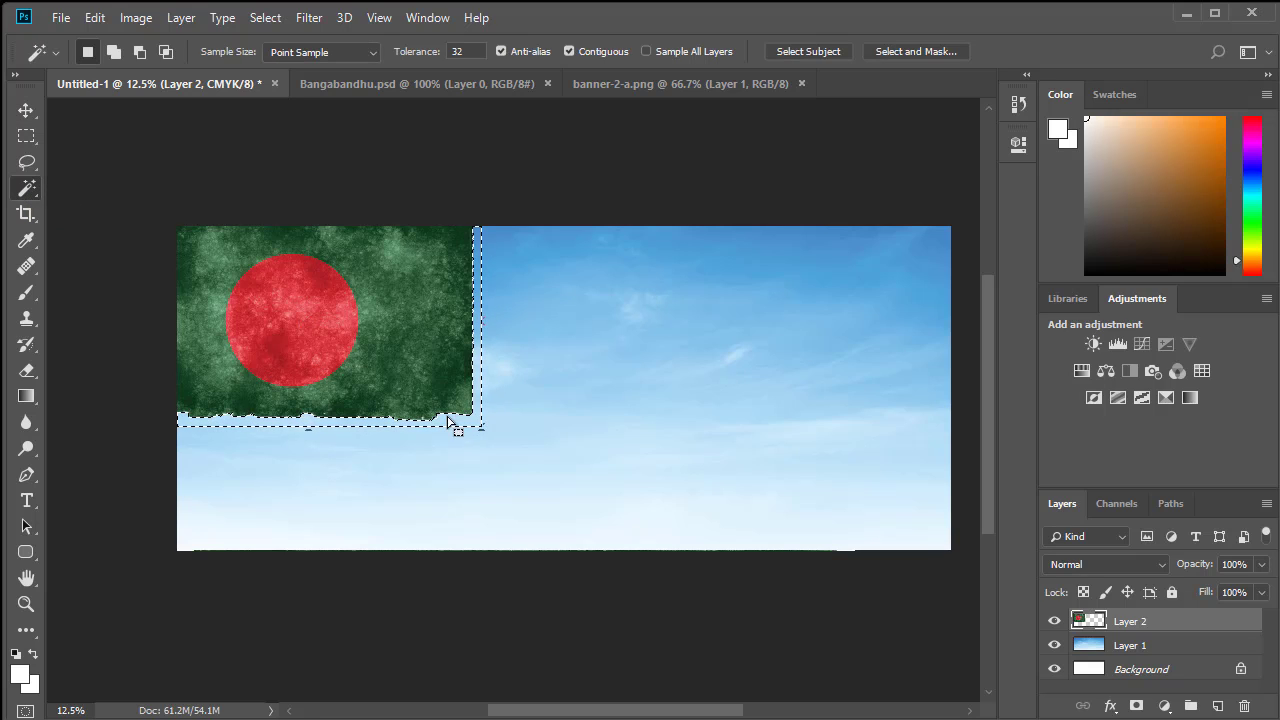
pyautogui.hotkey('ctrl', 'd')
pyautogui.click(27, 110)
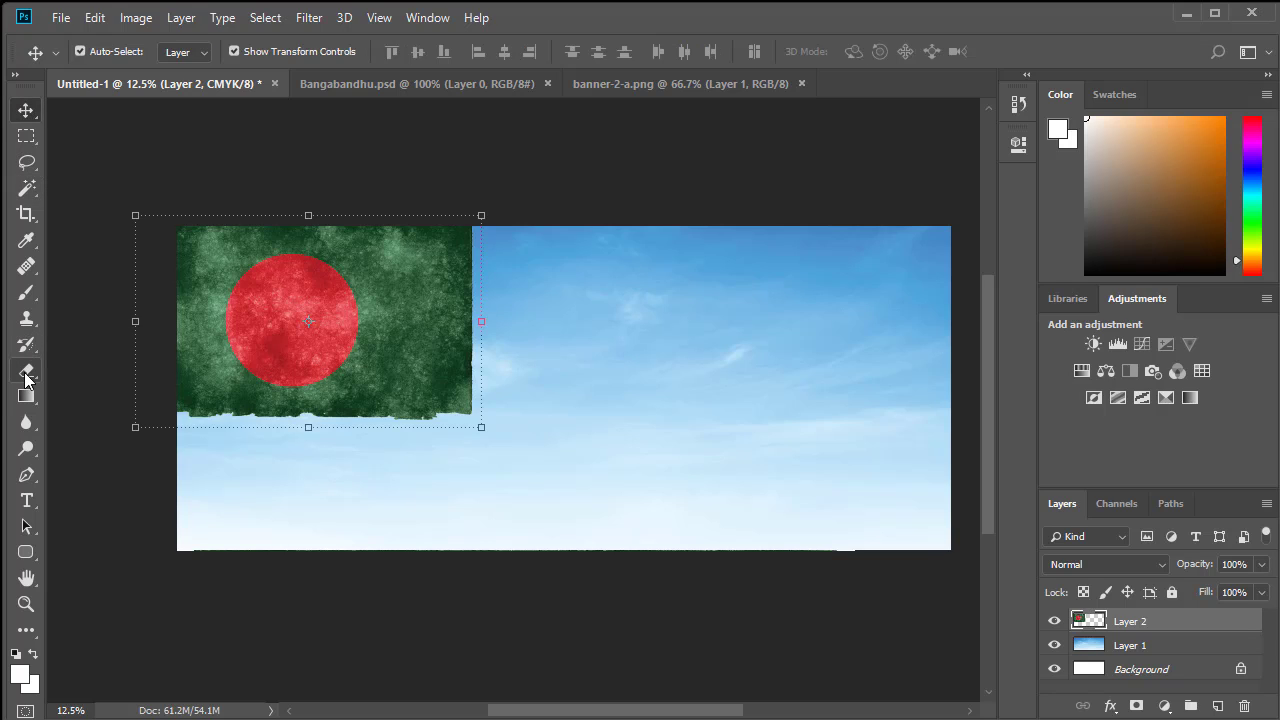
# - Fade the flag's right and lower edges into the sky with a soft 900-pixel Eraser
pyautogui.click(27, 372)
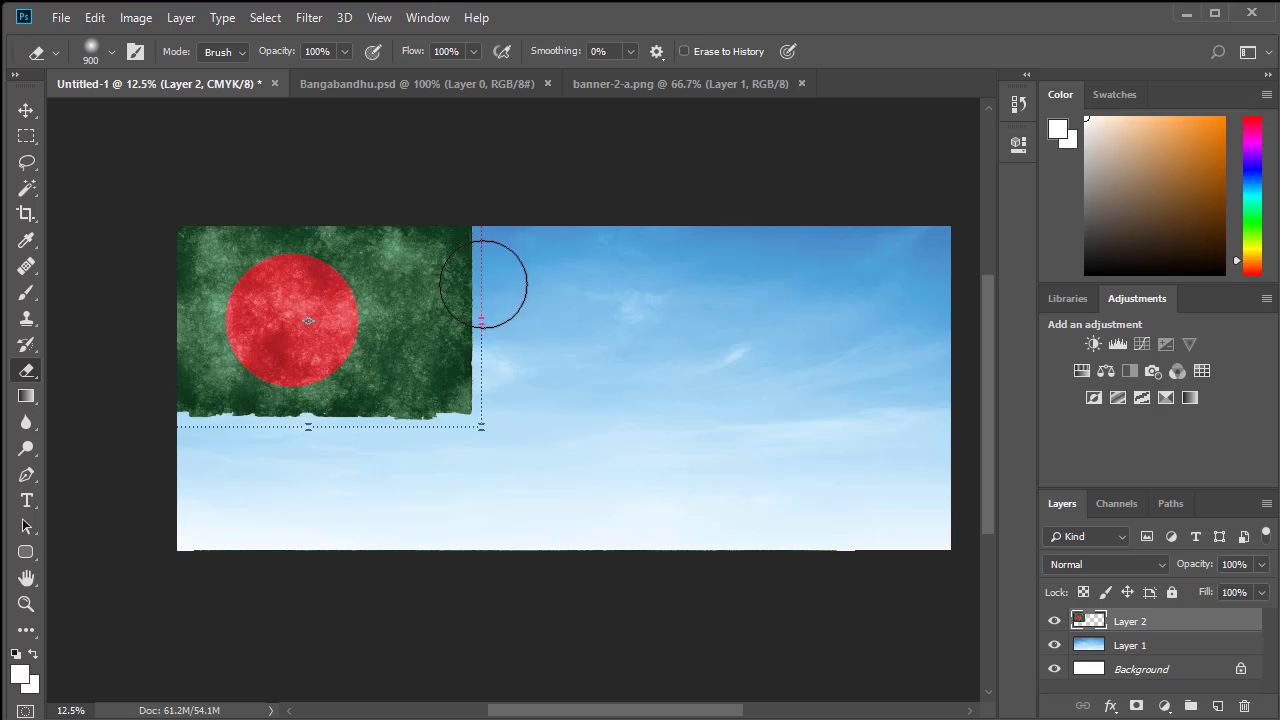
pyautogui.moveTo(483, 284); pyautogui.dragTo(469, 451)
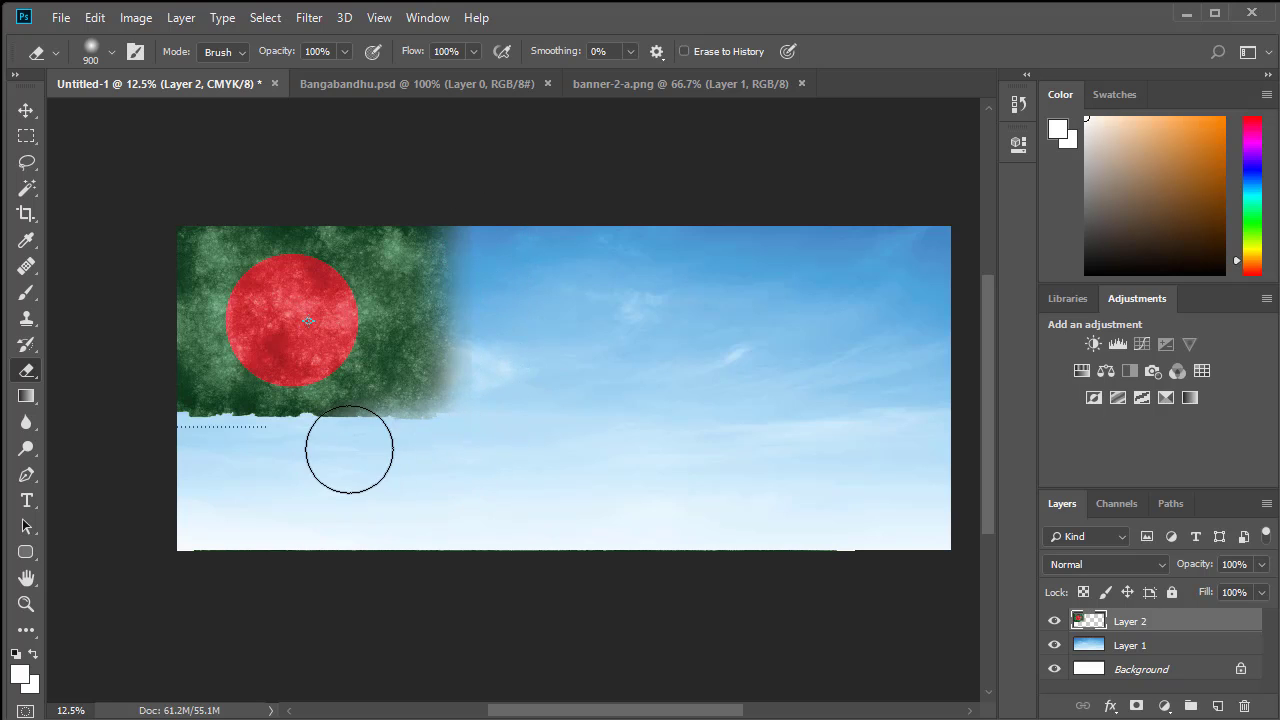
pyautogui.moveTo(349, 449)
pyautogui.mouseDown()
pyautogui.moveTo(163, 447)
pyautogui.moveTo(444, 446)
pyautogui.moveTo(498, 314)
pyautogui.moveTo(495, 223)
pyautogui.moveTo(468, 343)
pyautogui.moveTo(421, 452)
pyautogui.moveTo(248, 470)
pyautogui.moveTo(312, 454)
pyautogui.moveTo(194, 449)
pyautogui.mouseUp()
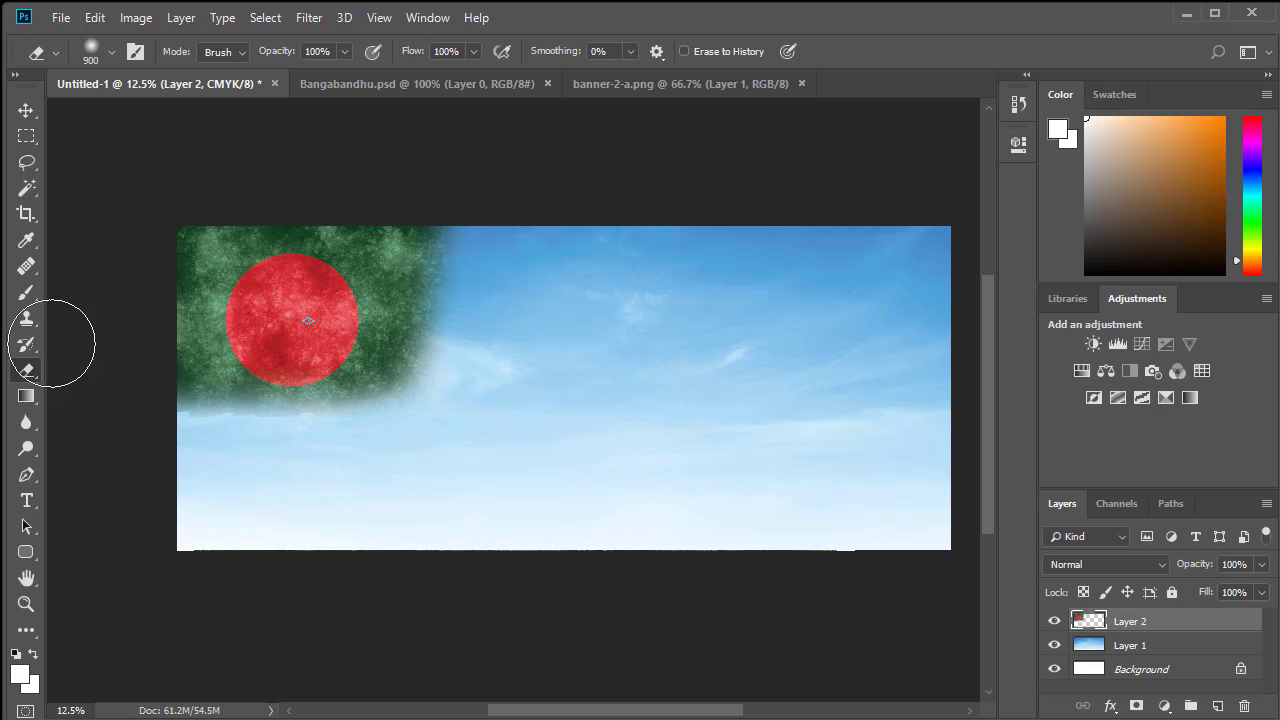
pyautogui.click(26, 110)
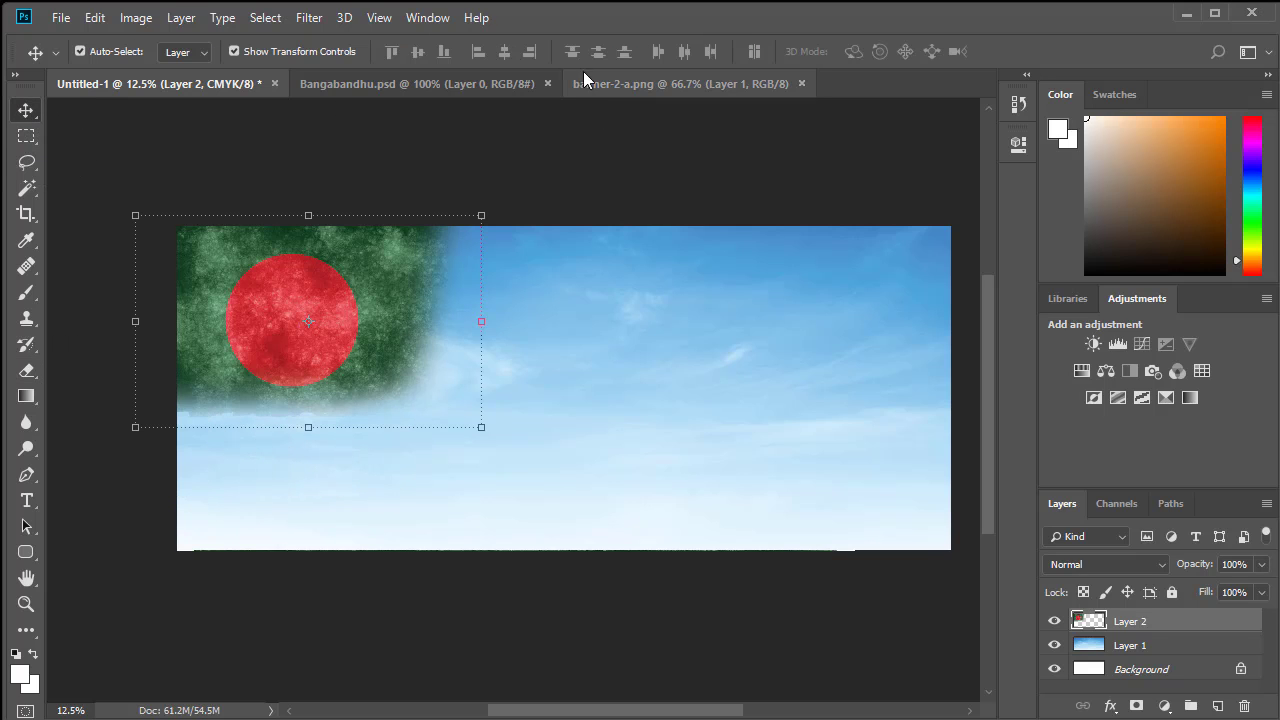
# - Copy the portrait cutout from Bangabandhu.psd into the banner document and enlarge it to about 417% over the flag
pyautogui.click(608, 83)
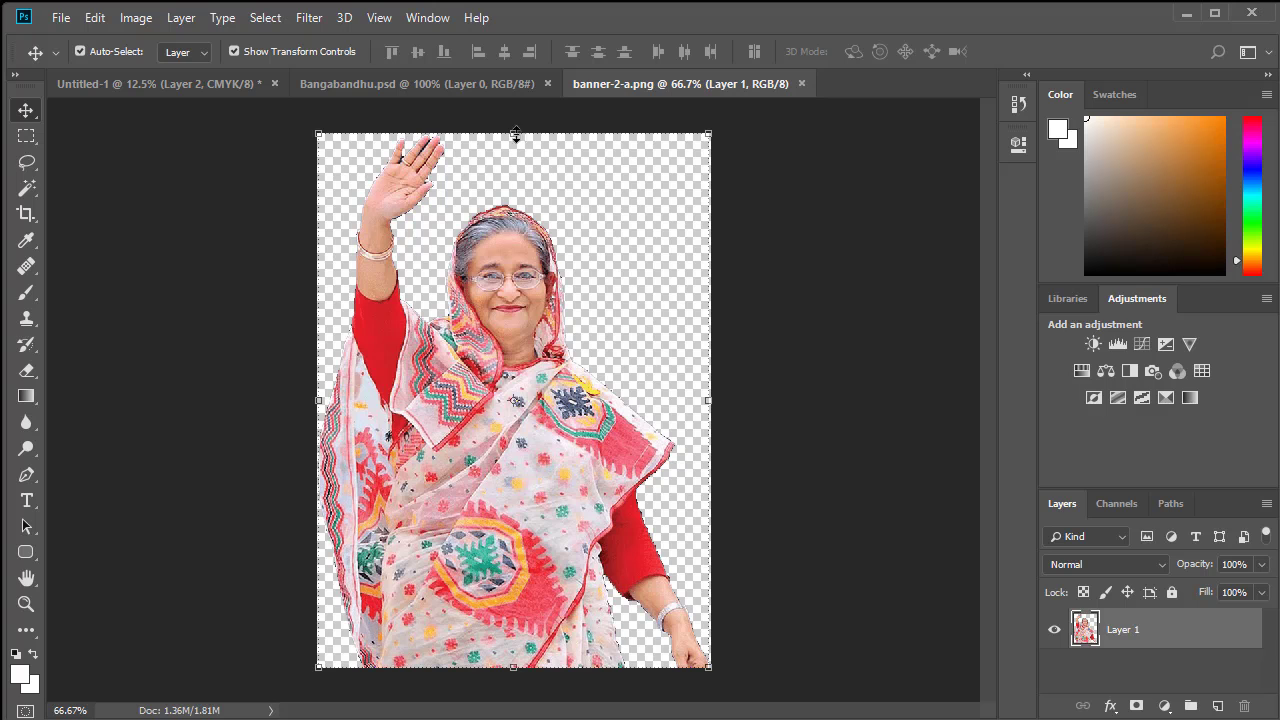
pyautogui.click(468, 83)
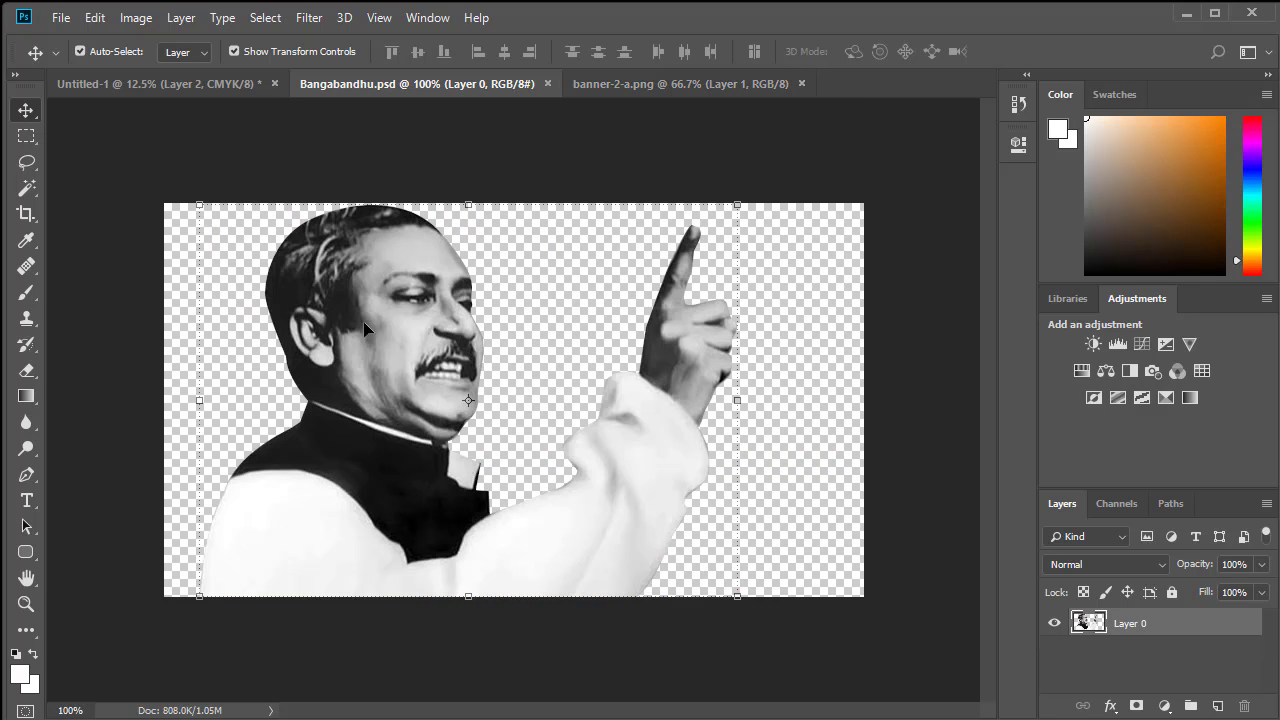
pyautogui.moveTo(405, 378); pyautogui.dragTo(351, 345)
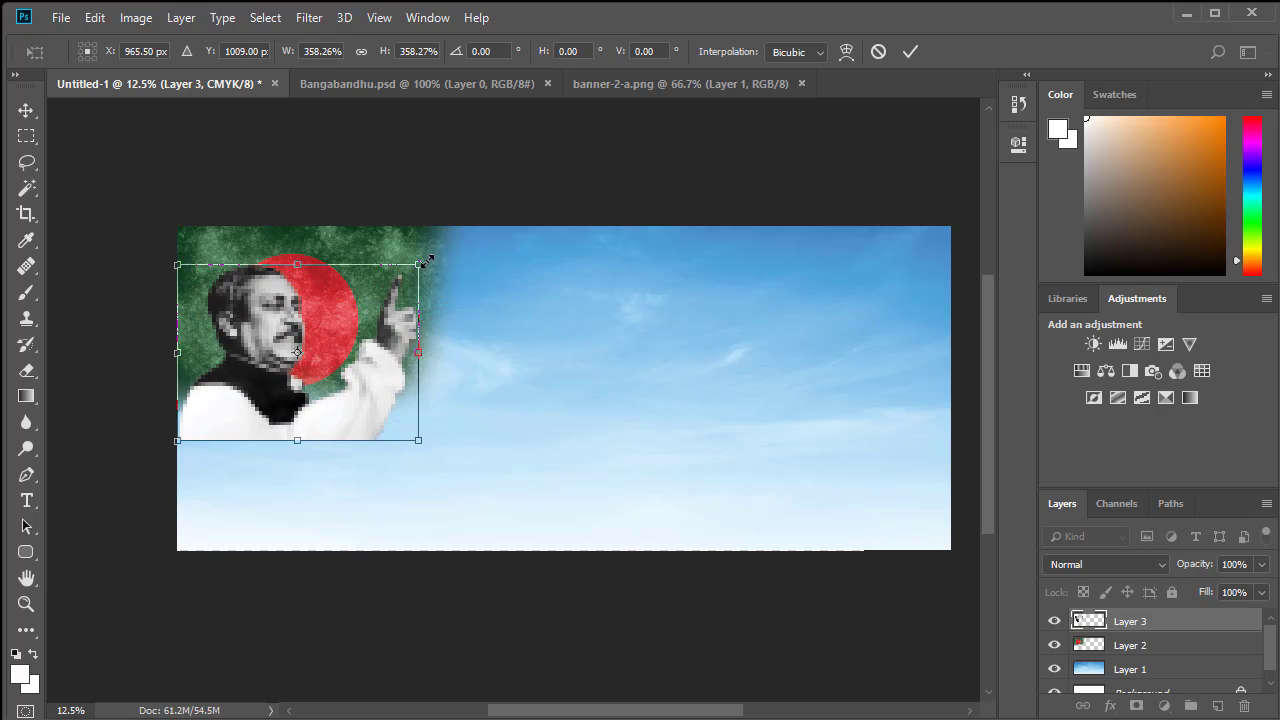
pyautogui.moveTo(427, 261); pyautogui.dragTo(445, 244)
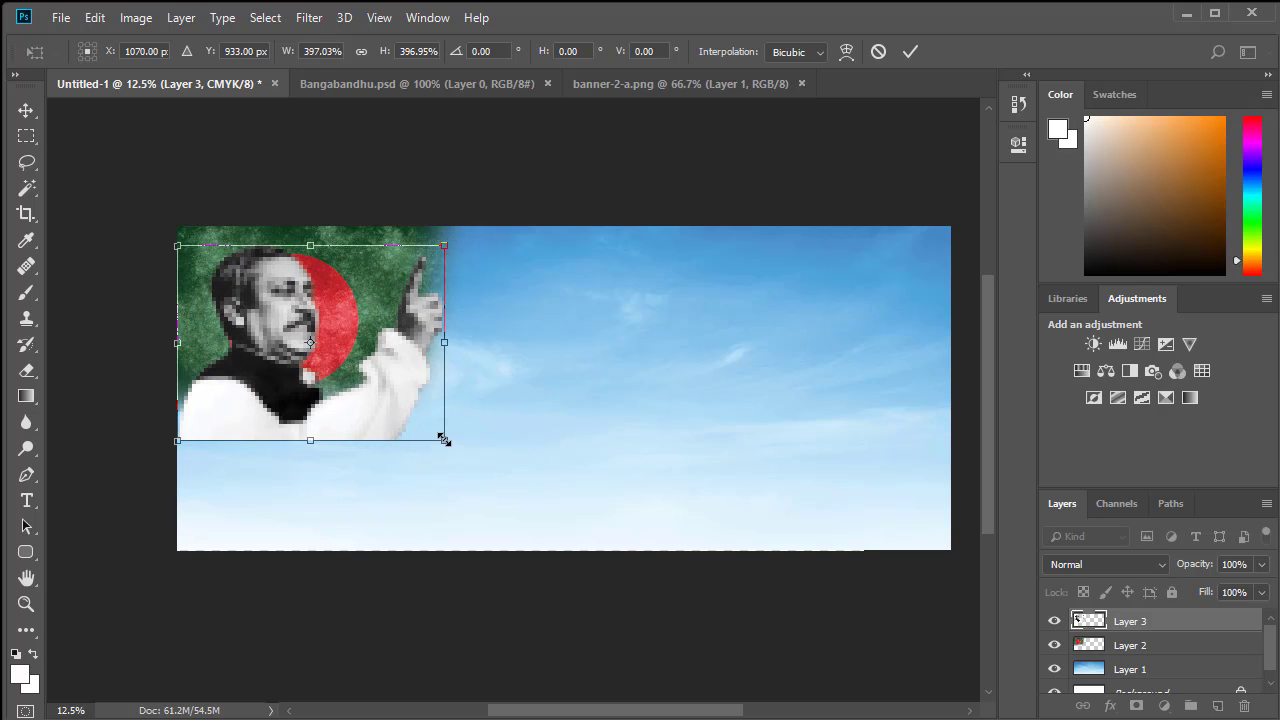
pyautogui.moveTo(443, 439); pyautogui.dragTo(457, 449)
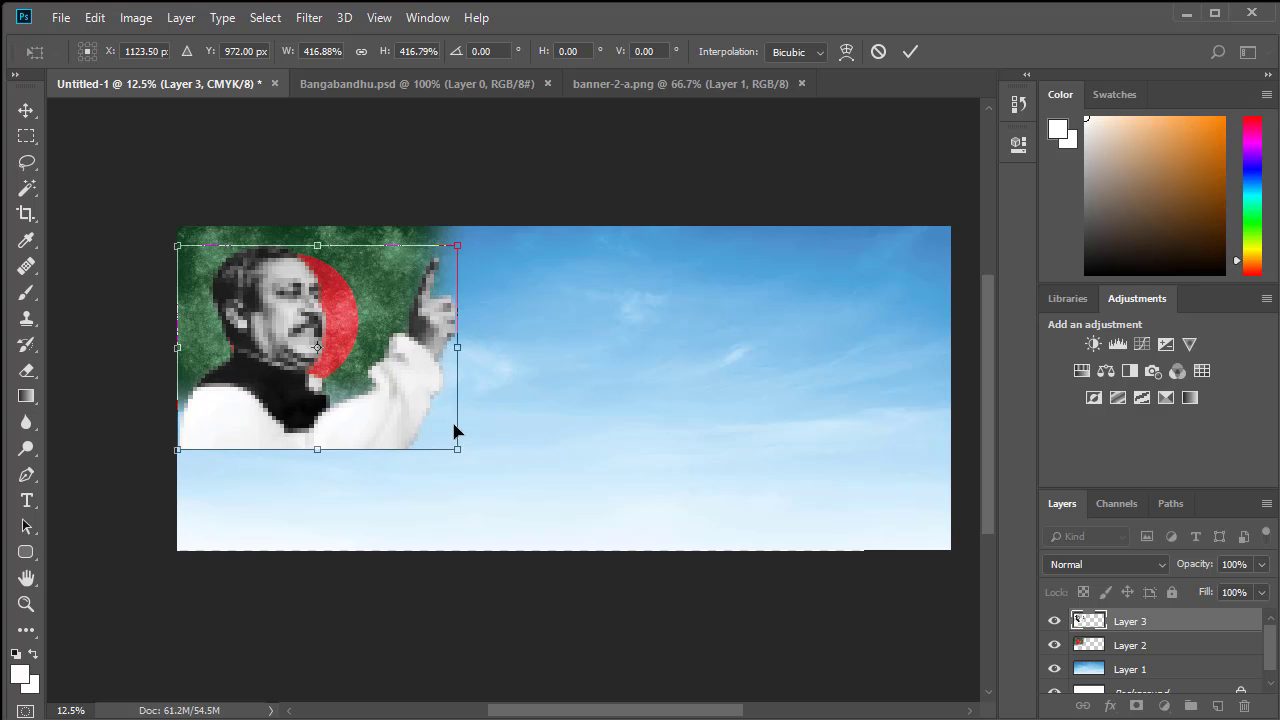
pyautogui.click(901, 52)
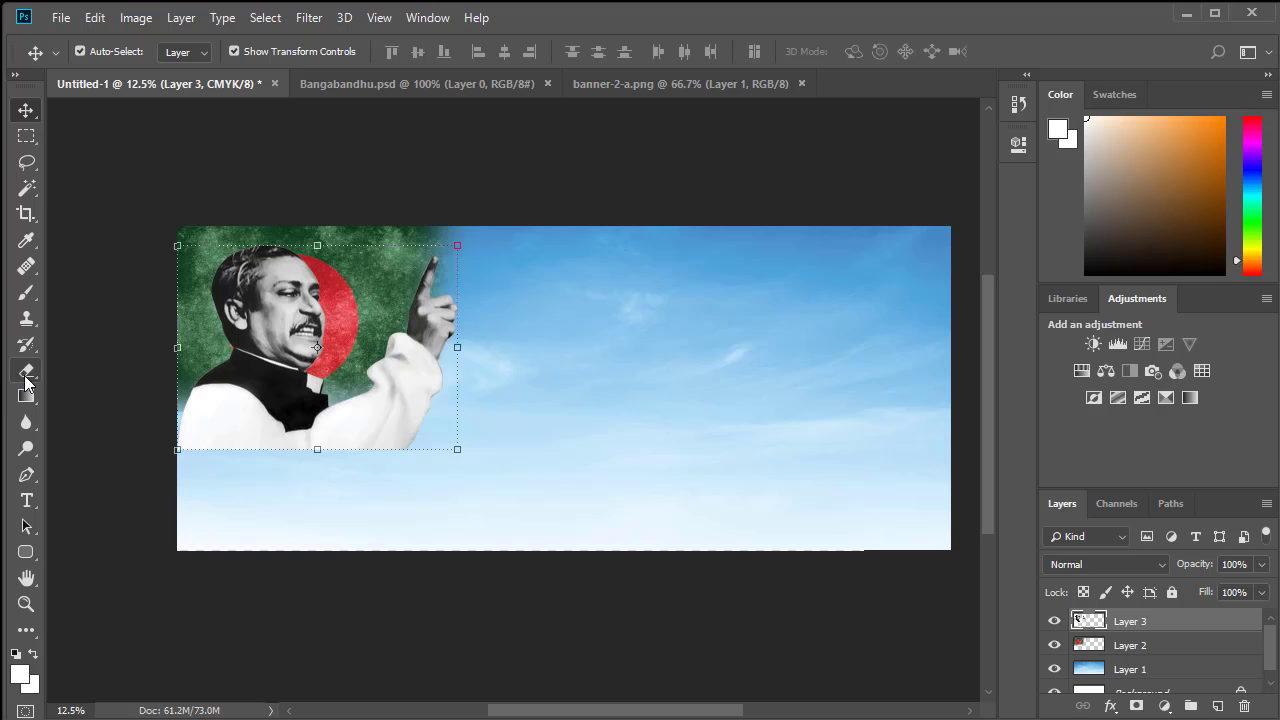
# - Fade the black-and-white portrait's lower edge into the sky with the soft 900-pixel Eraser and close Bangabandhu.psd
pyautogui.click(26, 372)
pyautogui.moveTo(171, 480)
pyautogui.mouseDown()
pyautogui.moveTo(301, 487)
pyautogui.moveTo(475, 469)
pyautogui.moveTo(253, 486)
pyautogui.moveTo(148, 473)
pyautogui.moveTo(423, 478)
pyautogui.moveTo(380, 498)
pyautogui.mouseUp()
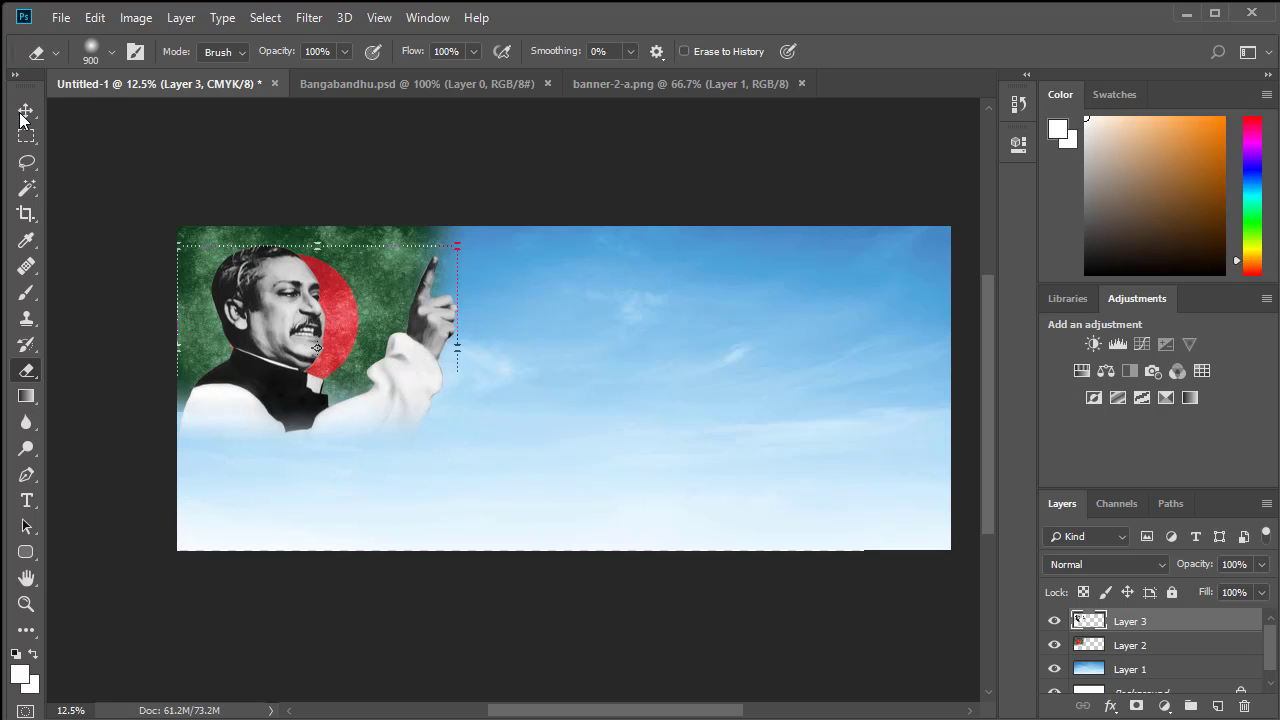
pyautogui.click(26, 110)
pyautogui.moveTo(510, 86); pyautogui.dragTo(373, 372)
# - Copy the waving woman cutout from banner-2-a.png to the banner's right side and fade its lower edge with the Eraser
pyautogui.click(426, 80)
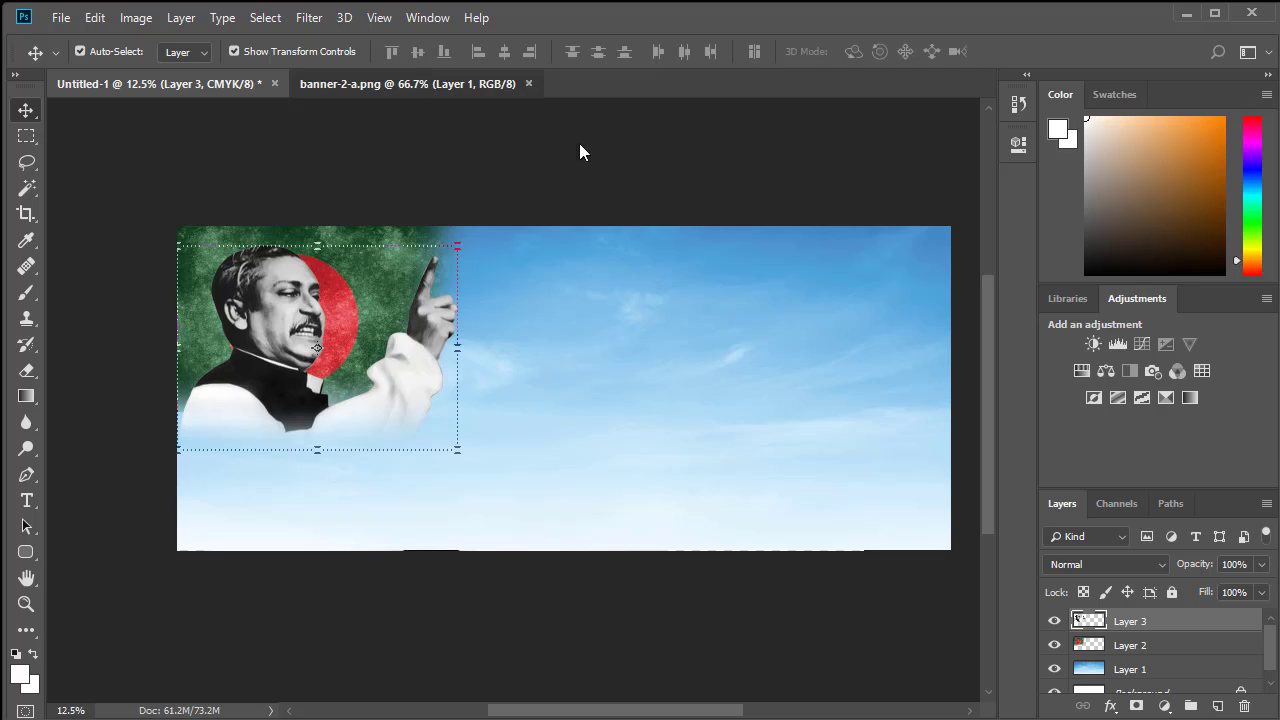
pyautogui.moveTo(521, 369)
pyautogui.mouseDown()
pyautogui.moveTo(505, 297)
pyautogui.moveTo(340, 169)
pyautogui.moveTo(160, 84)
pyautogui.moveTo(418, 196)
pyautogui.moveTo(712, 382)
pyautogui.moveTo(810, 376)
pyautogui.mouseUp()
pyautogui.press('e')
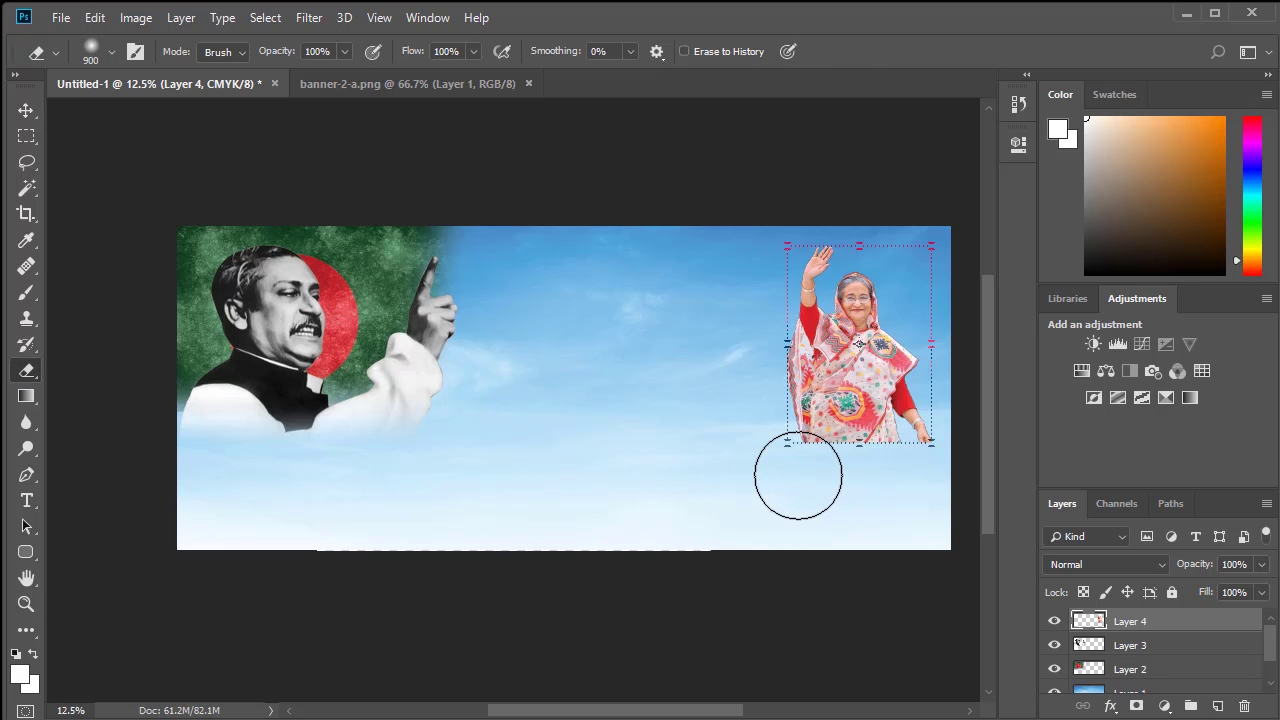
pyautogui.moveTo(797, 474)
pyautogui.mouseDown()
pyautogui.moveTo(910, 470)
pyautogui.moveTo(773, 470)
pyautogui.moveTo(916, 467)
pyautogui.moveTo(844, 483)
pyautogui.moveTo(786, 463)
pyautogui.mouseUp()
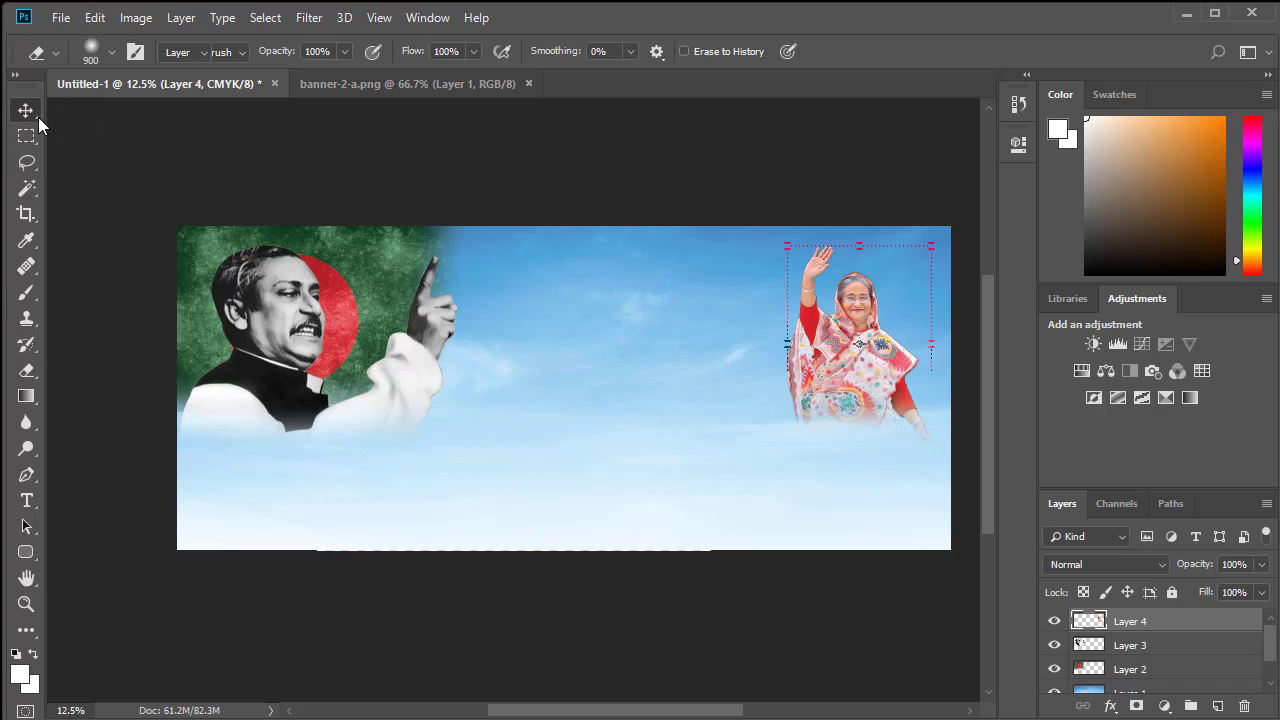
# - Shift the black-and-white portrait slightly left so its layer overhangs the canvas's left edge
pyautogui.click(26, 110)
pyautogui.moveTo(270, 354); pyautogui.dragTo(257, 349)
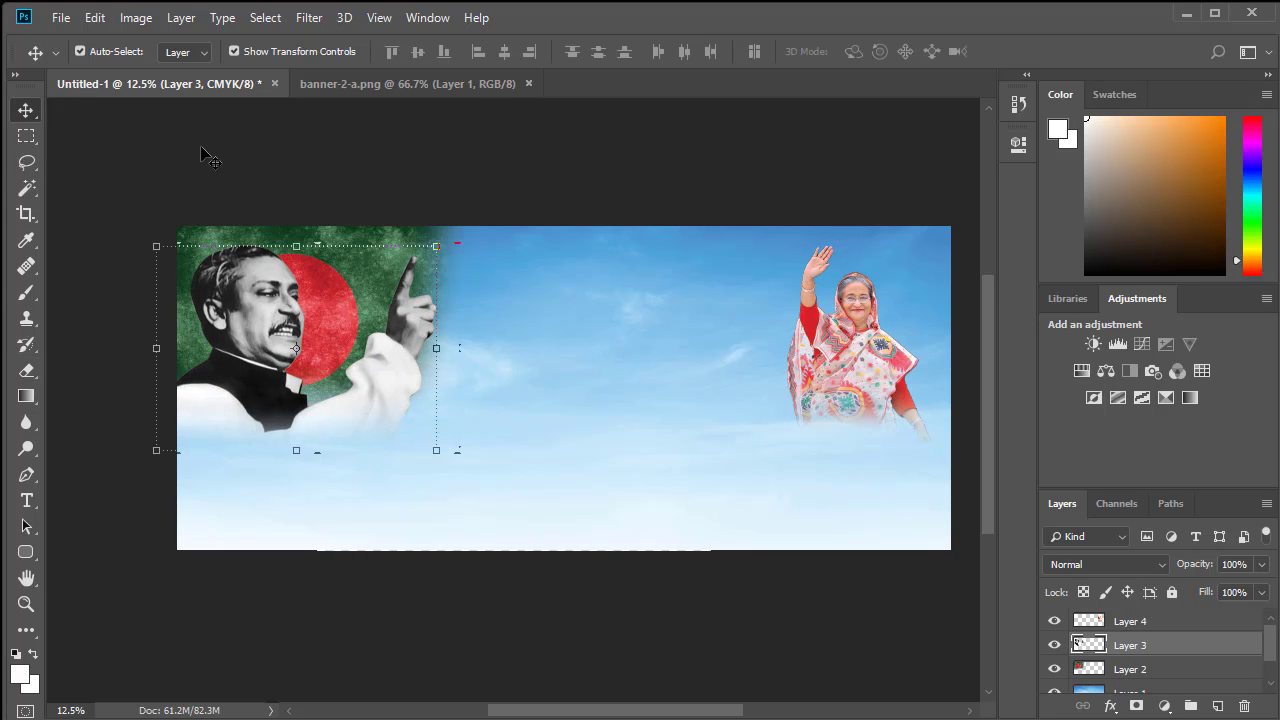
# - Open the images sadcsdcs (1).png, sadcsdcs (2).png and scs.jpg from the 16 December folder
pyautogui.click(62, 20)
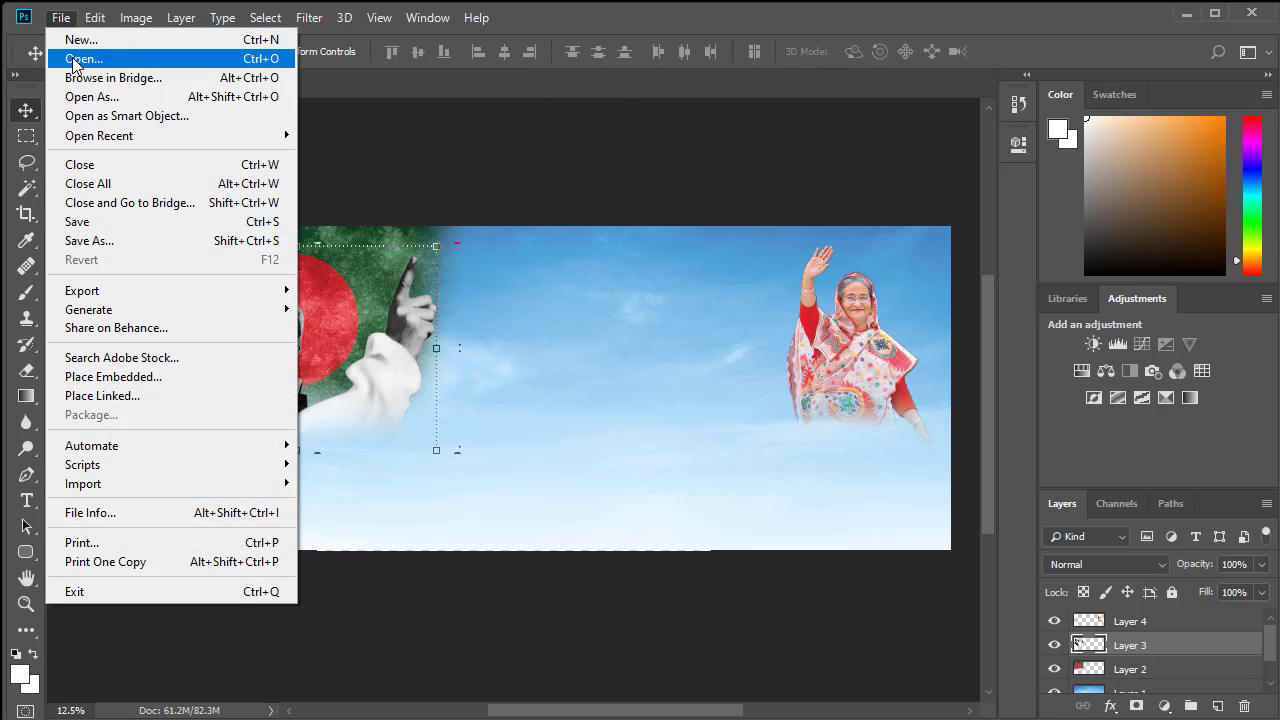
pyautogui.click(72, 58)
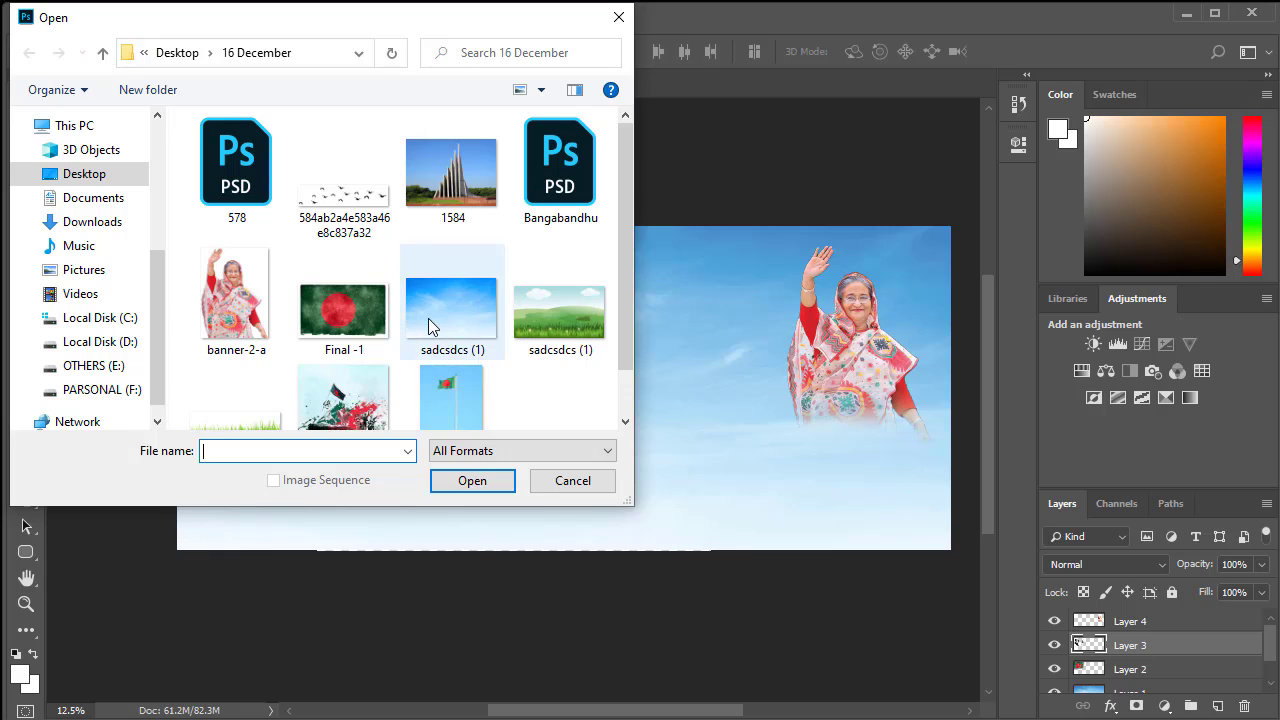
pyautogui.click(351, 393)
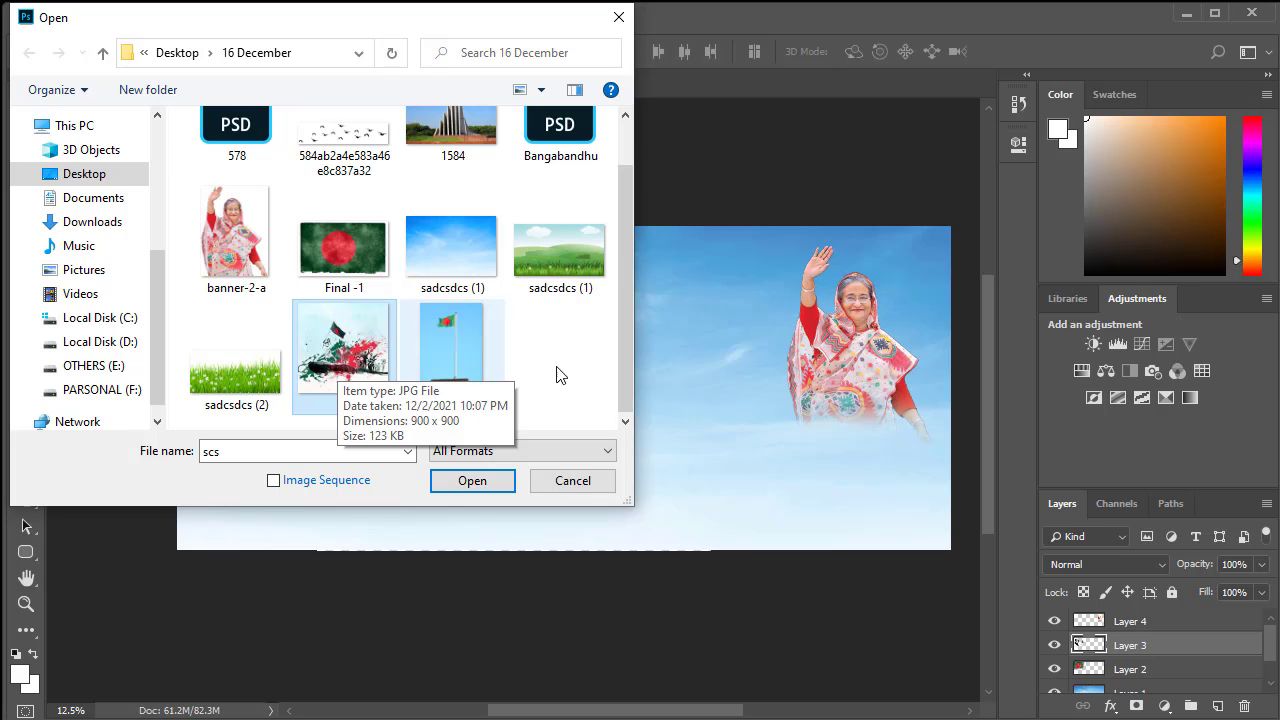
pyautogui.keyDown('ctrl'); pyautogui.click(260, 380); pyautogui.keyUp('ctrl')
pyautogui.keyDown('ctrl'); pyautogui.click(597, 274); pyautogui.keyUp('ctrl')
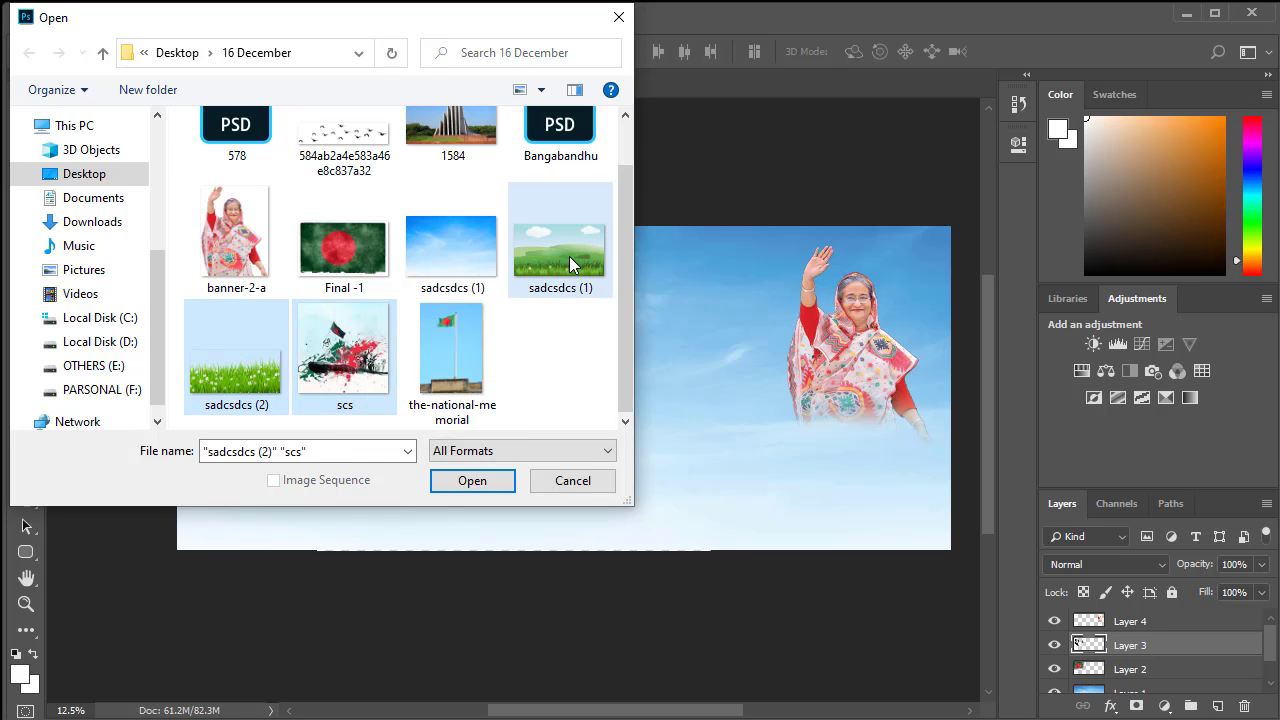
pyautogui.press('Return')
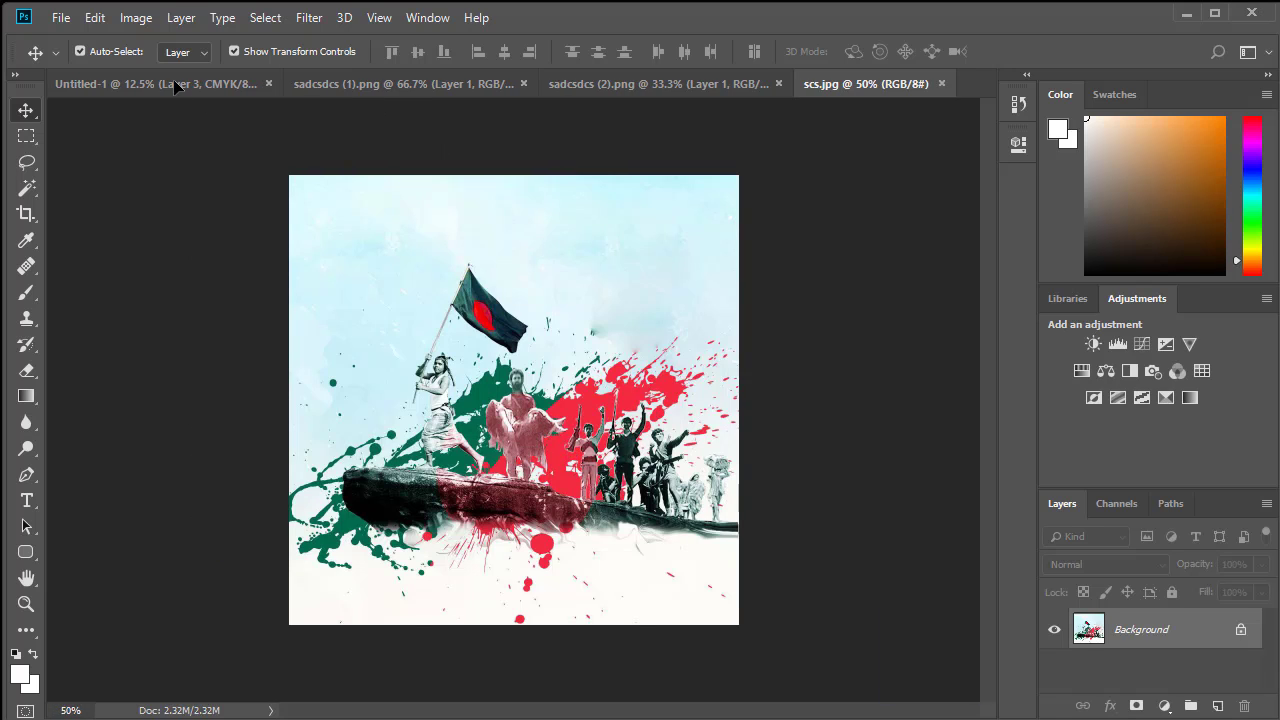
# - Copy the scs.jpg artwork into the banner's lower-left corner, enlarged to about 197%
pyautogui.moveTo(174, 87); pyautogui.dragTo(403, 332)
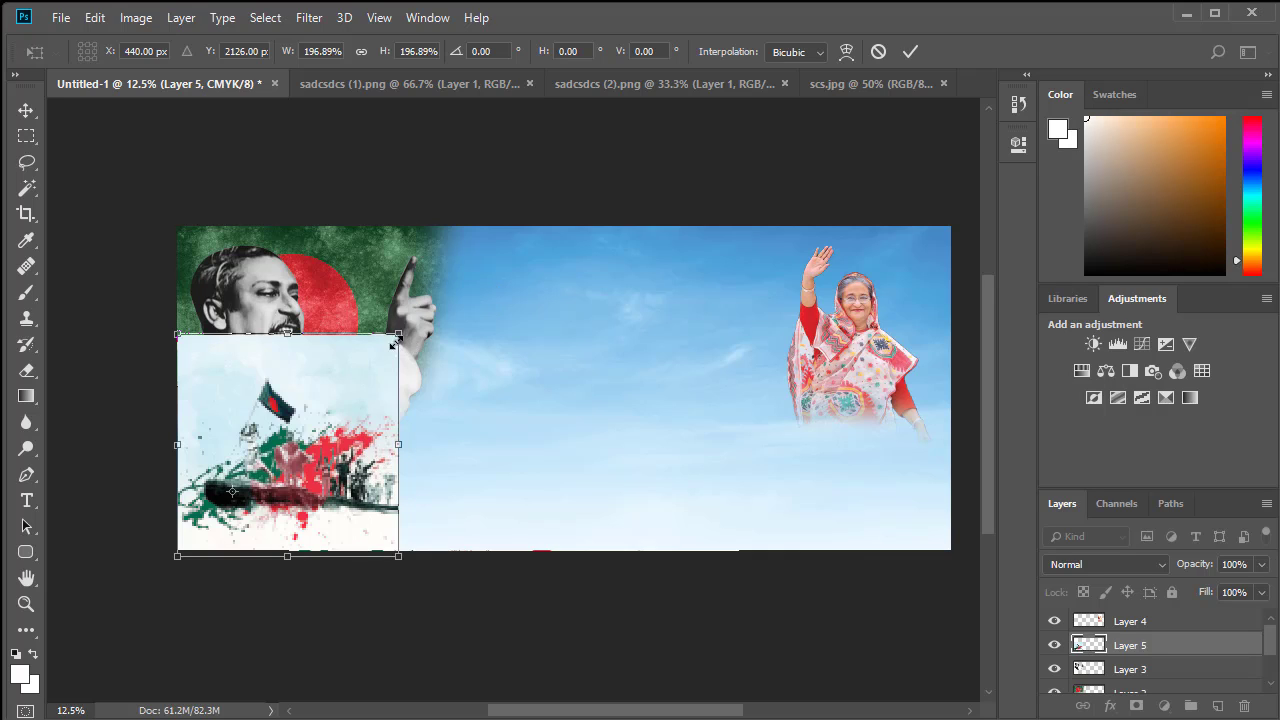
pyautogui.click(910, 52)
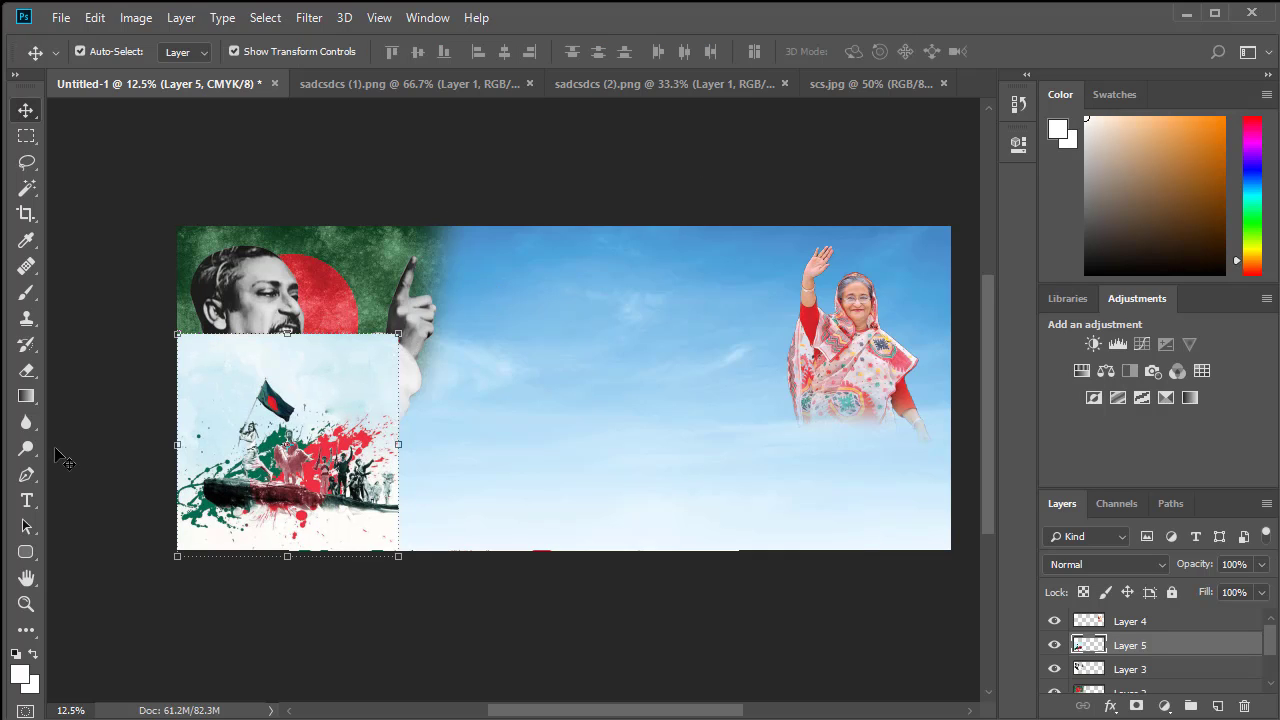
# - Fade the splatter artwork's edges into the banner with the soft 900-pixel Eraser and move the layer slightly down
pyautogui.click(26, 372)
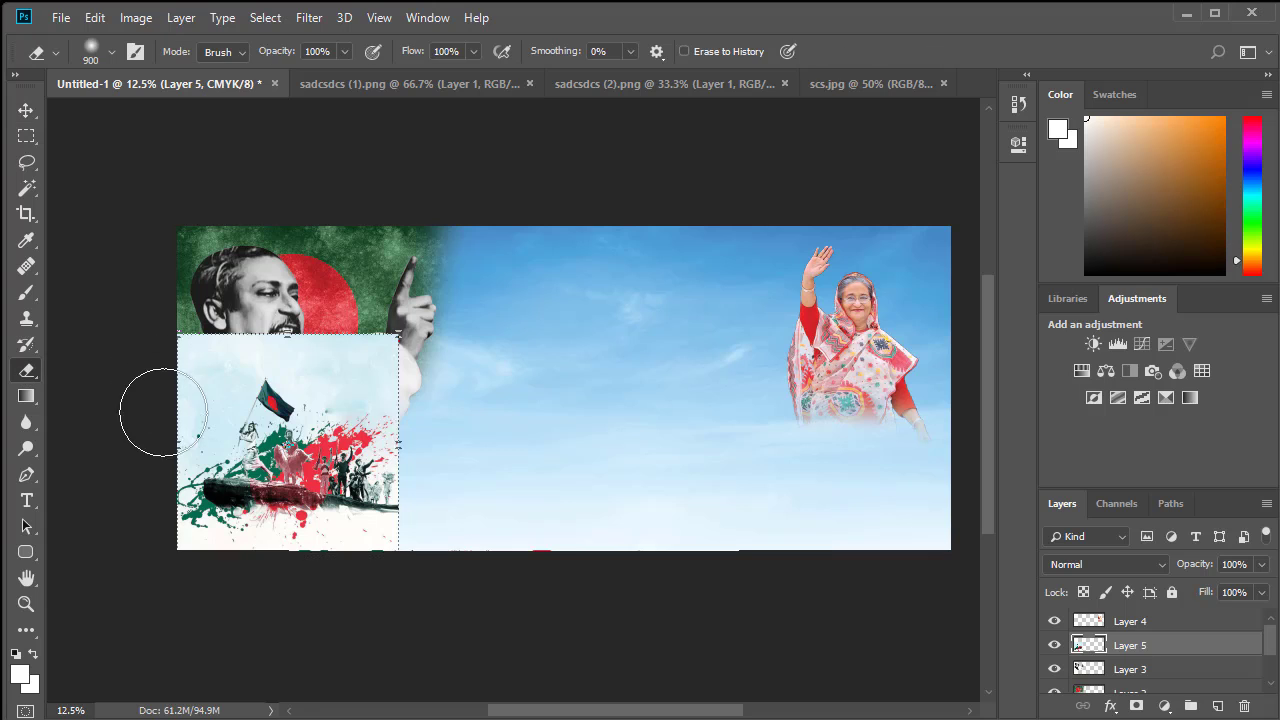
pyautogui.moveTo(160, 414)
pyautogui.mouseDown()
pyautogui.moveTo(249, 320)
pyautogui.moveTo(344, 322)
pyautogui.moveTo(448, 398)
pyautogui.moveTo(434, 362)
pyautogui.moveTo(425, 541)
pyautogui.moveTo(403, 574)
pyautogui.moveTo(438, 381)
pyautogui.moveTo(424, 539)
pyautogui.moveTo(343, 443)
pyautogui.moveTo(167, 415)
pyautogui.moveTo(167, 379)
pyautogui.moveTo(149, 460)
pyautogui.moveTo(196, 362)
pyautogui.moveTo(345, 314)
pyautogui.moveTo(352, 369)
pyautogui.moveTo(388, 441)
pyautogui.moveTo(406, 437)
pyautogui.moveTo(417, 526)
pyautogui.moveTo(446, 509)
pyautogui.moveTo(440, 543)
pyautogui.mouseUp()
pyautogui.click(26, 110)
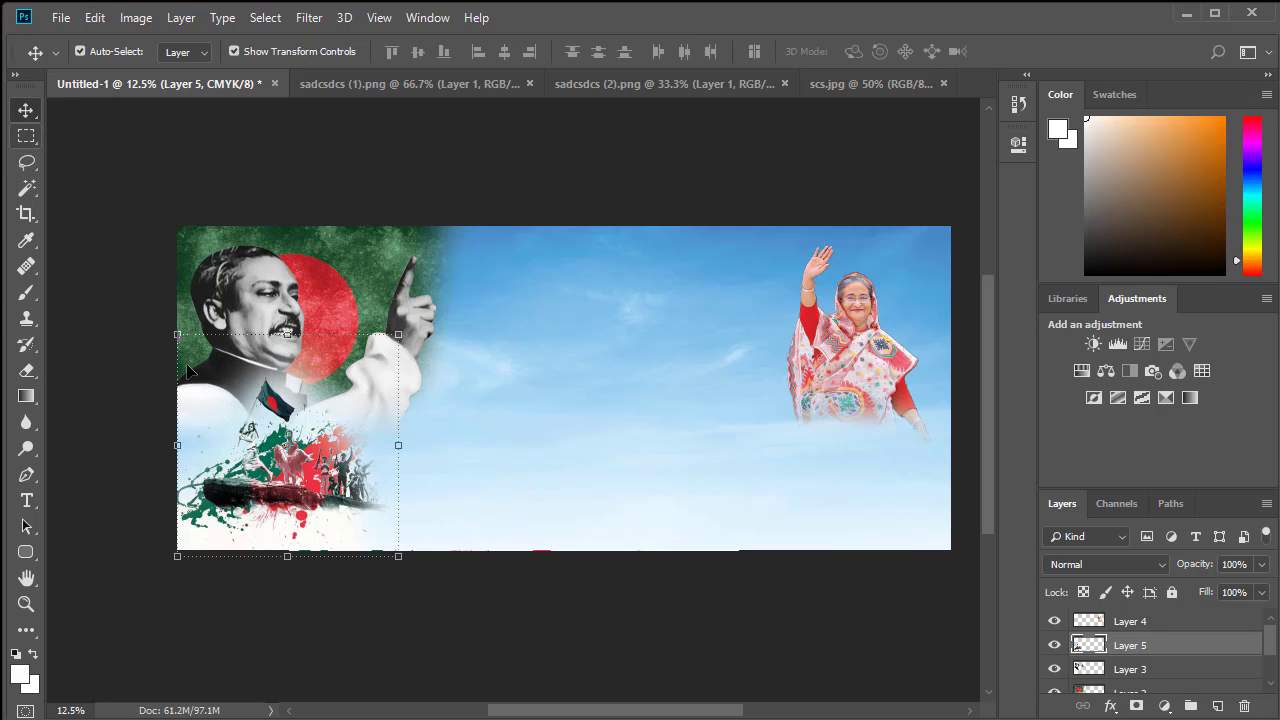
pyautogui.moveTo(300, 494); pyautogui.dragTo(297, 508)
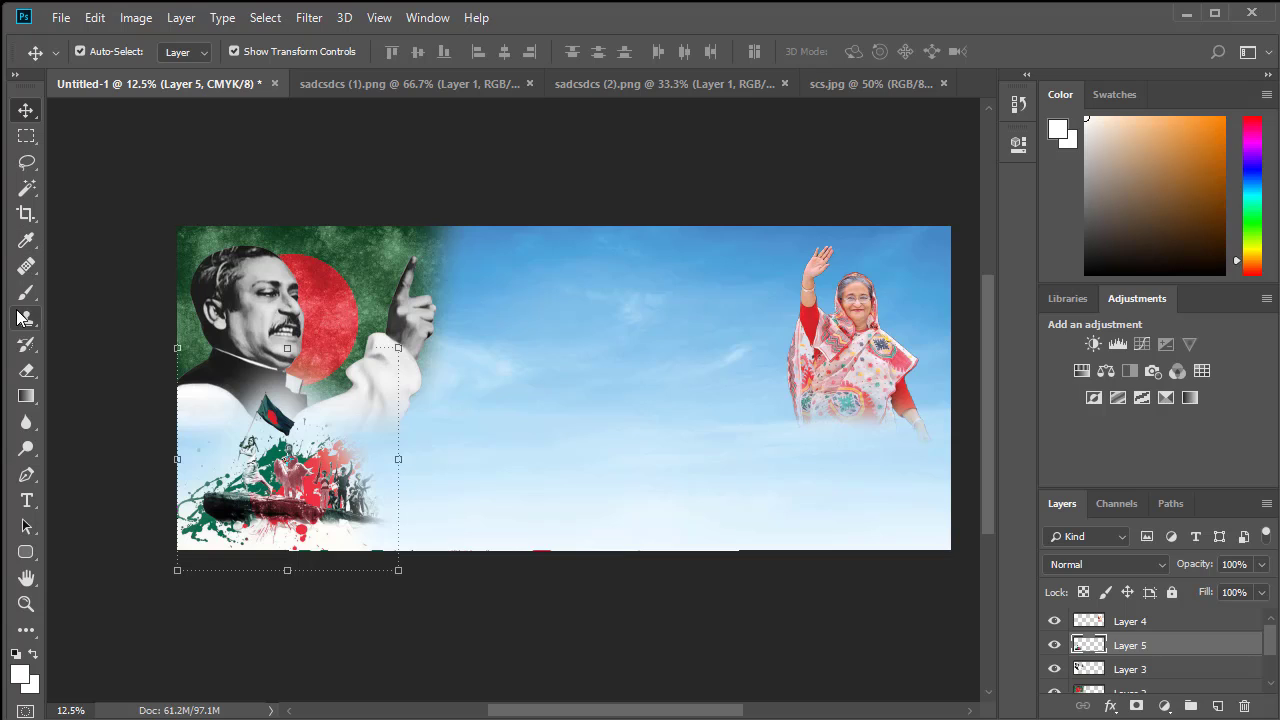
pyautogui.click(26, 370)
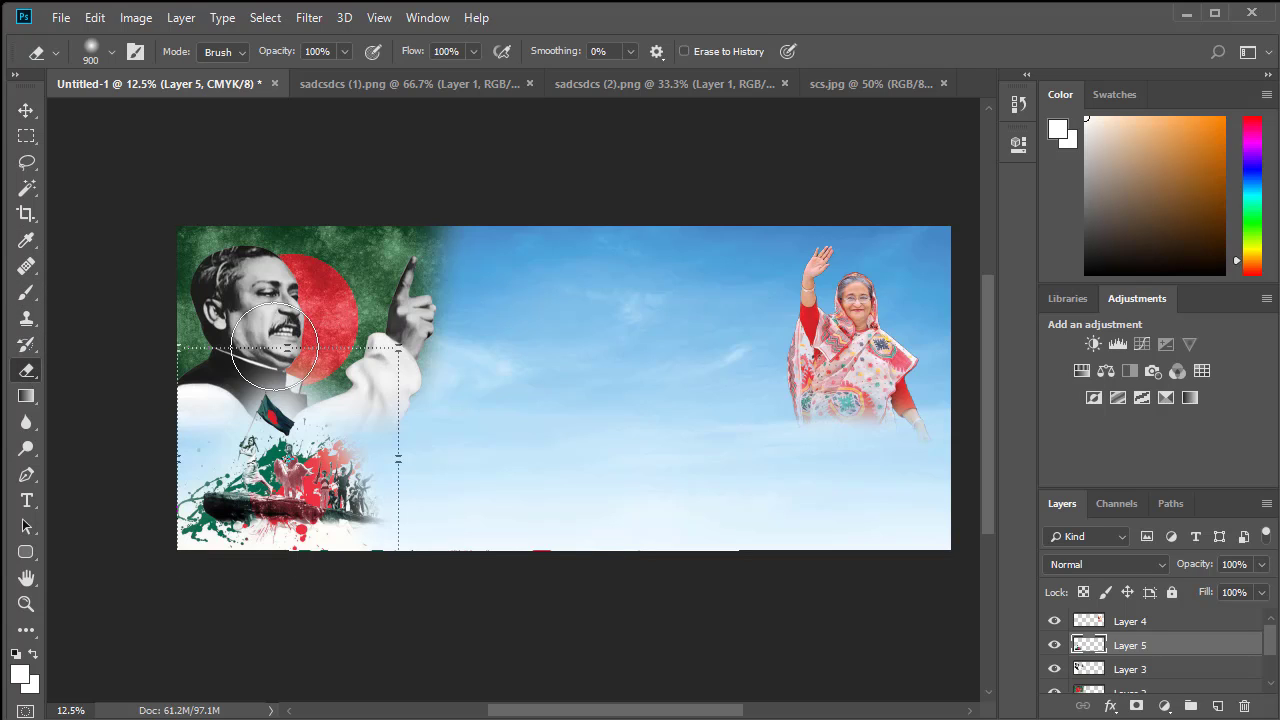
pyautogui.moveTo(288, 355)
pyautogui.mouseDown()
pyautogui.moveTo(310, 362)
pyautogui.moveTo(245, 350)
pyautogui.moveTo(218, 400)
pyautogui.mouseUp()
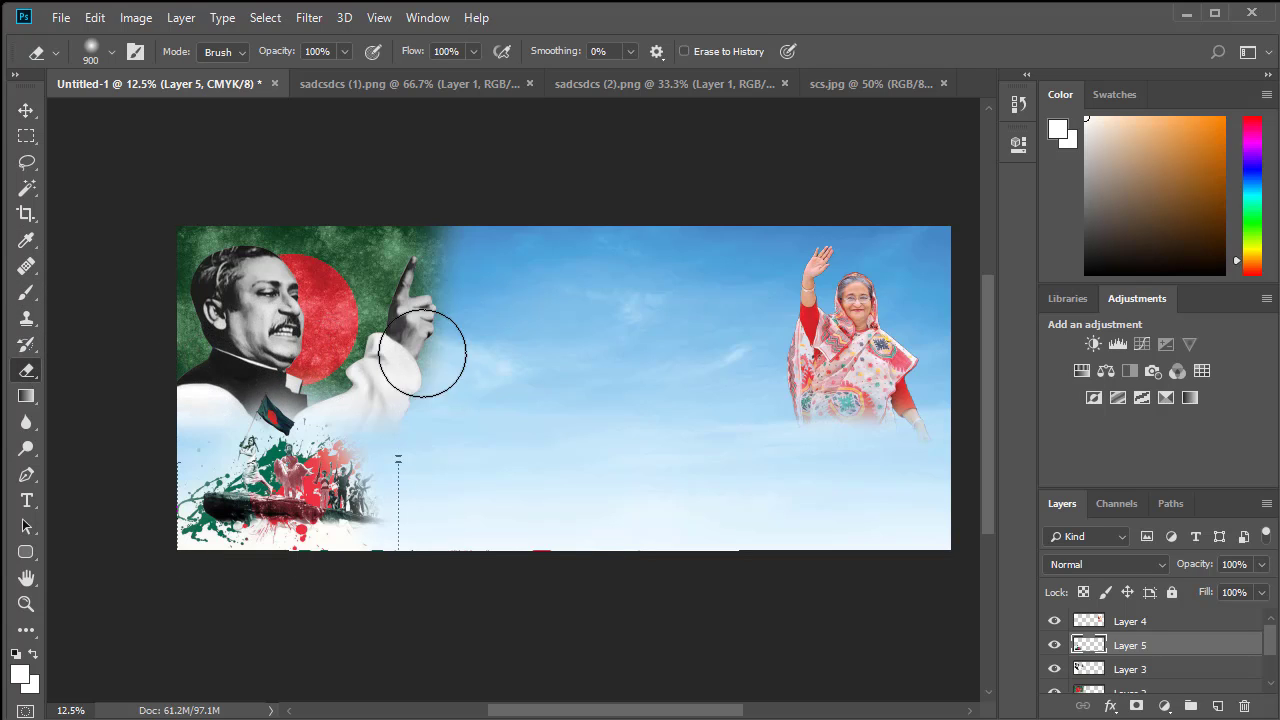
pyautogui.click(26, 110)
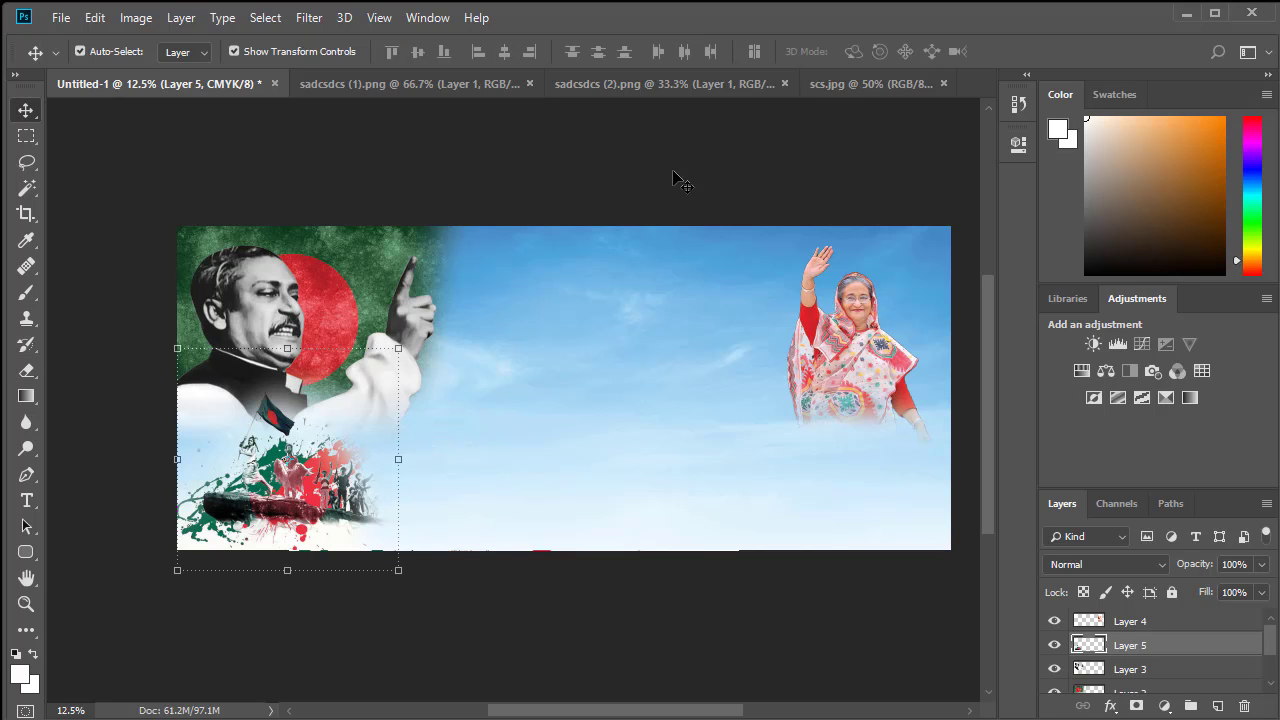
# - Copy the grass from sadcsdcs (2).png into the banner's lower-right corner and fade its left edge with the Eraser
pyautogui.click(641, 85)
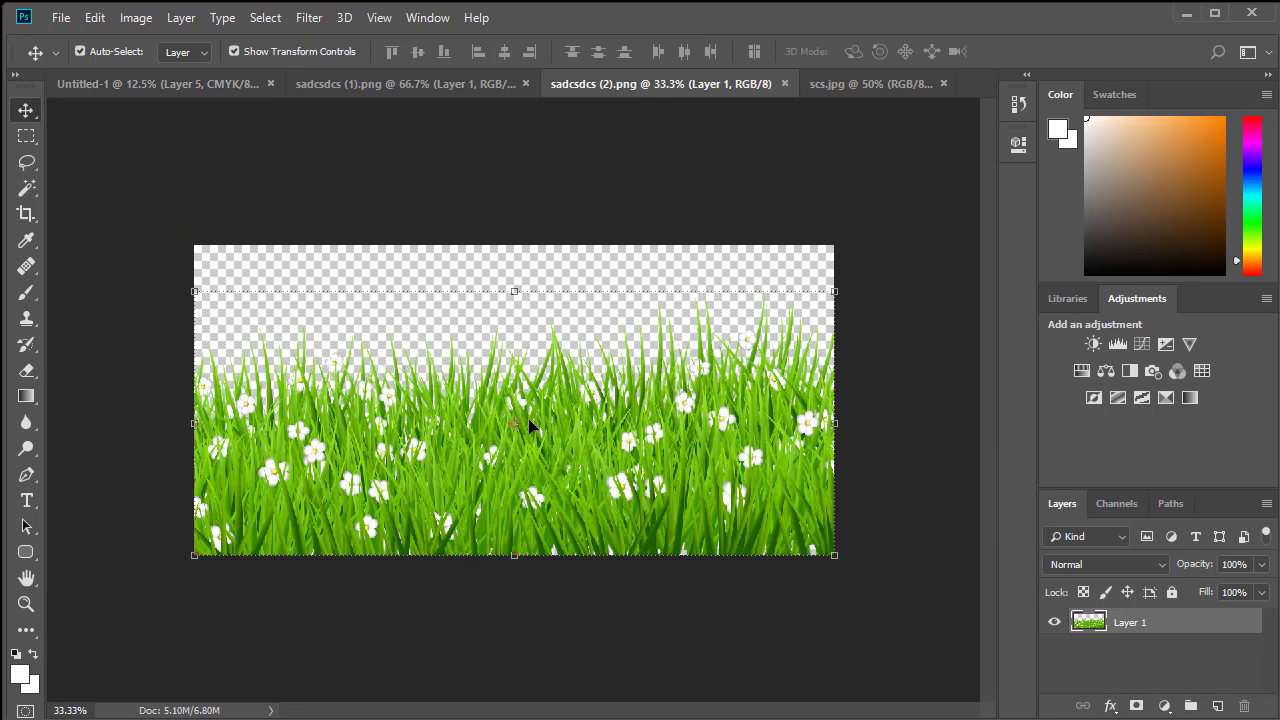
pyautogui.moveTo(645, 463); pyautogui.dragTo(860, 505)
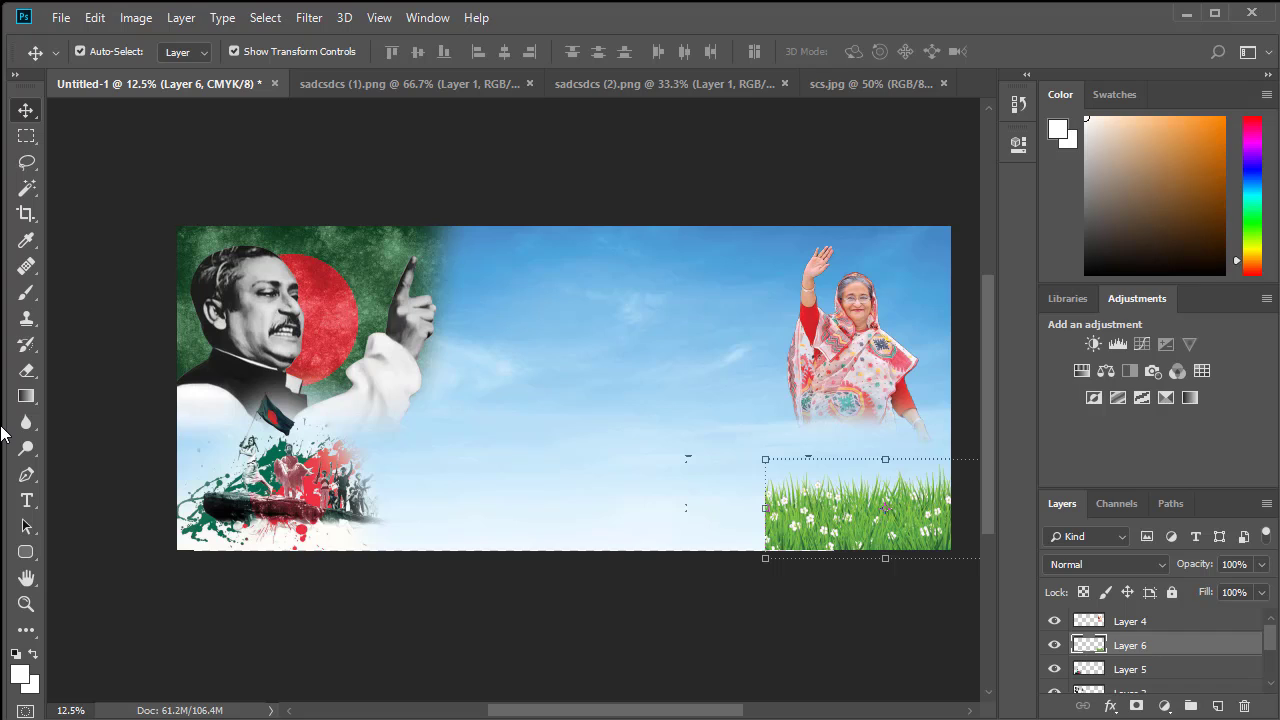
pyautogui.click(26, 370)
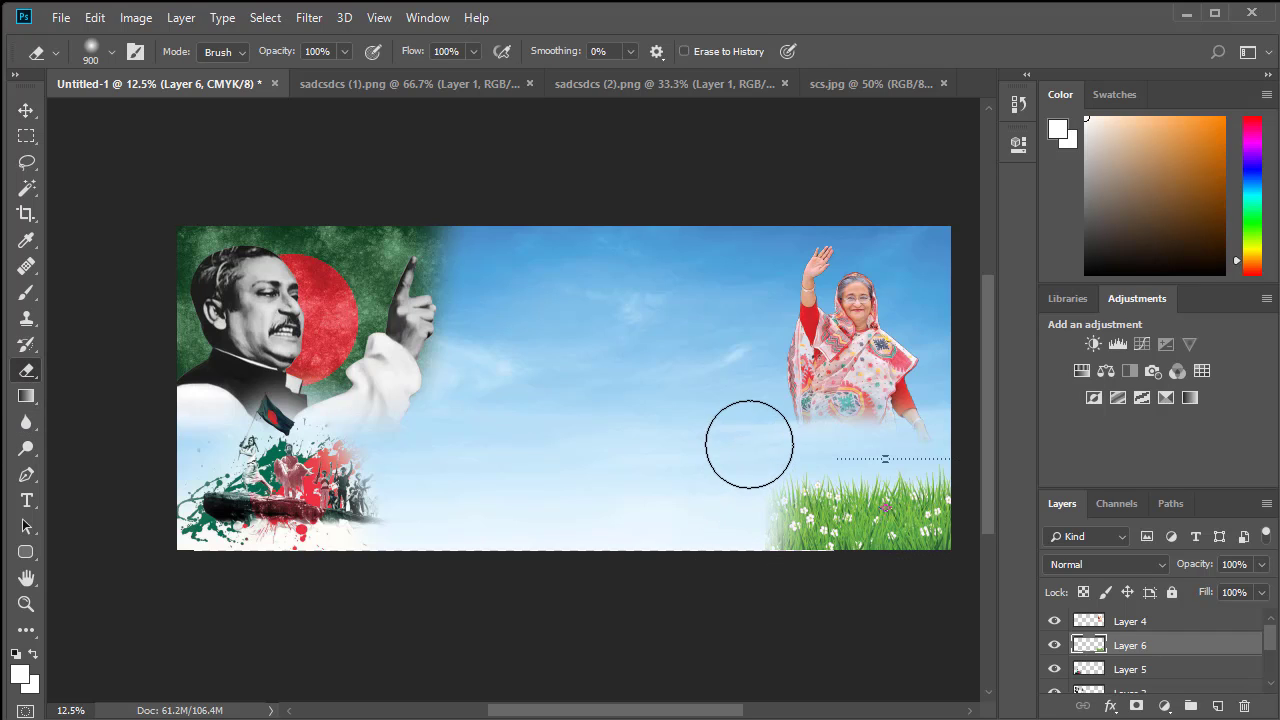
# - Close the source files scs.jpg and sadcsdcs (2).png
pyautogui.click(579, 90)
pyautogui.click(788, 85)
pyautogui.click(640, 87)
pyautogui.click(697, 86)
# - Copy the meadow scene from sadcsdcs (1).png into the banner and enlarge it to about 263% between the two portraits
pyautogui.click(431, 88)
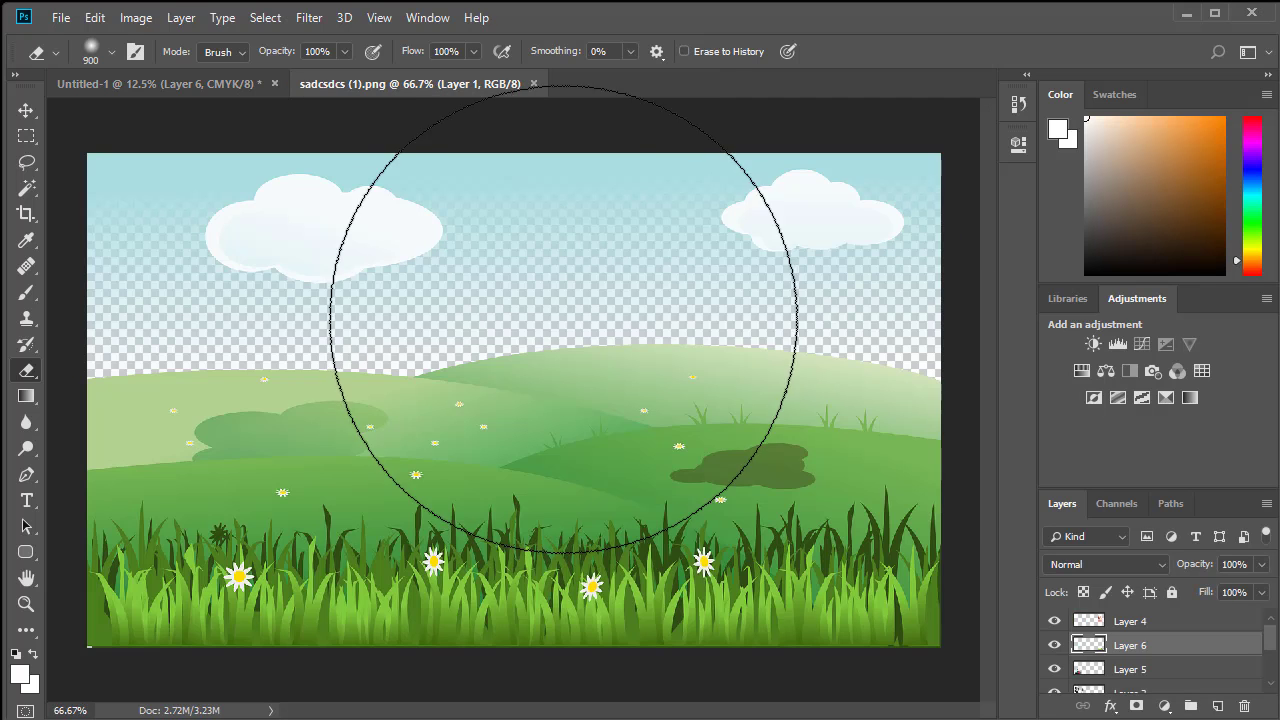
pyautogui.click(26, 110)
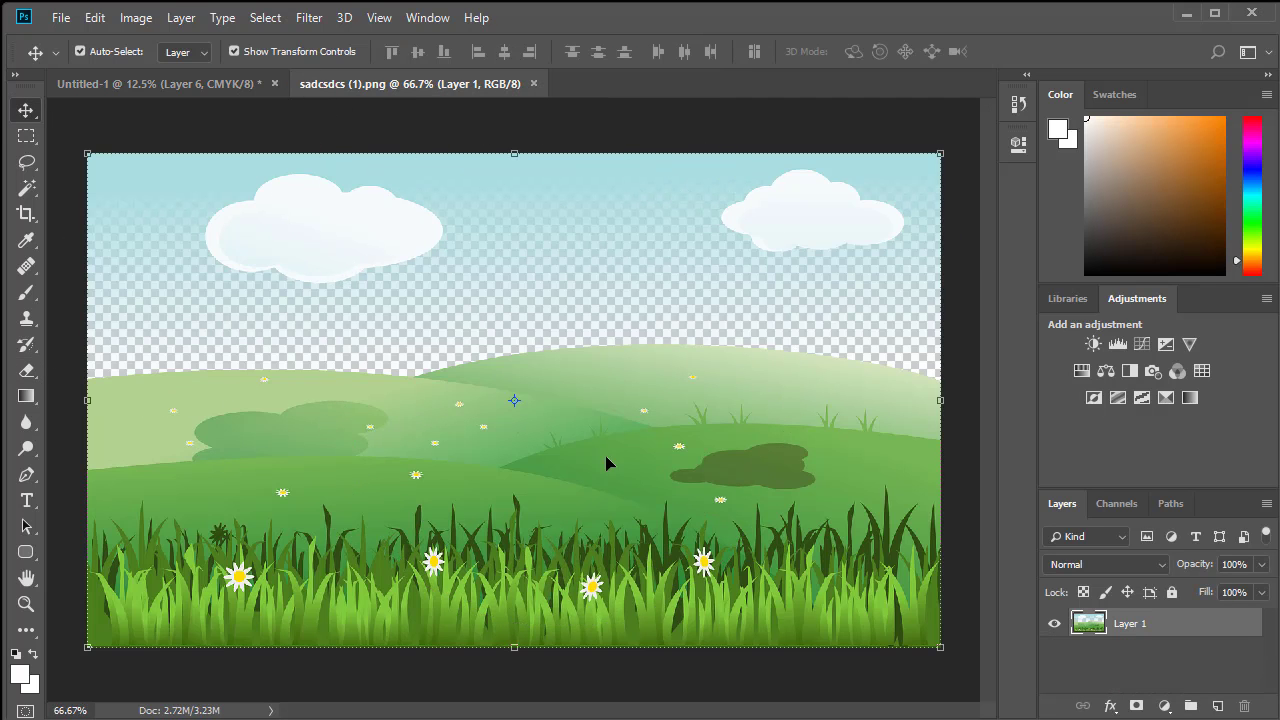
pyautogui.moveTo(606, 463); pyautogui.dragTo(557, 397)
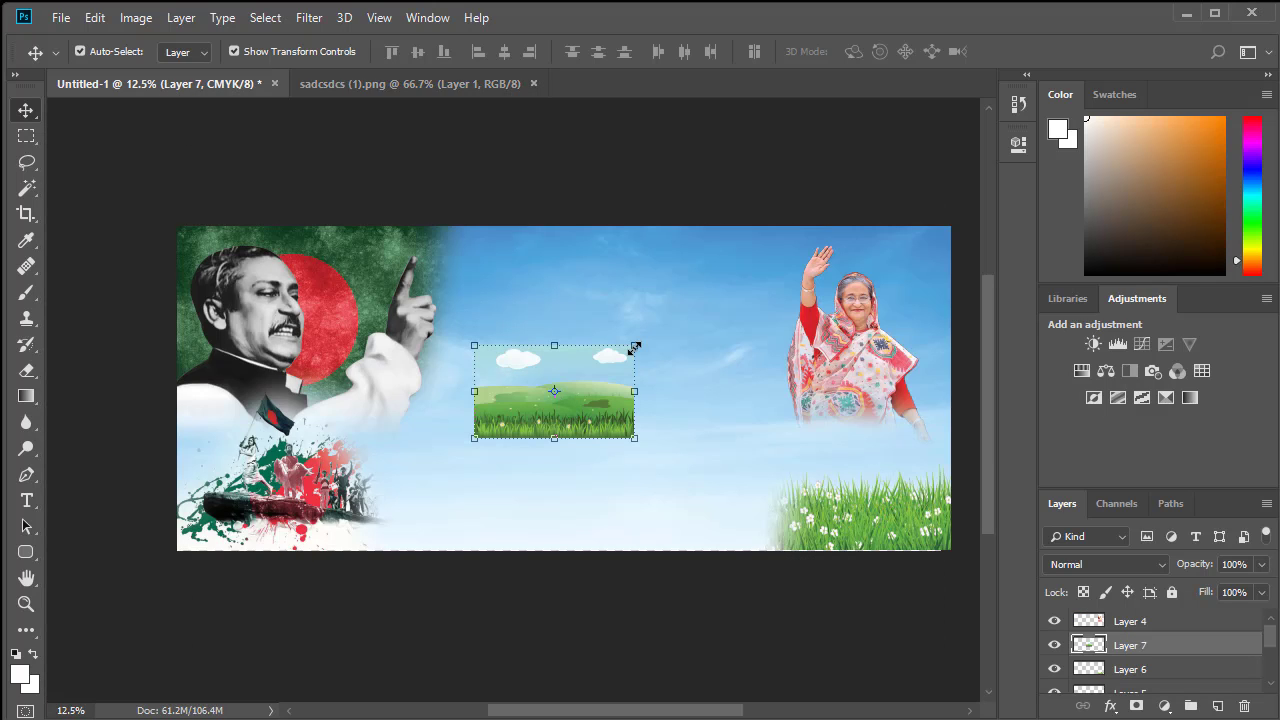
pyautogui.moveTo(634, 346); pyautogui.dragTo(637, 408)
pyautogui.moveTo(746, 308); pyautogui.dragTo(792, 266)
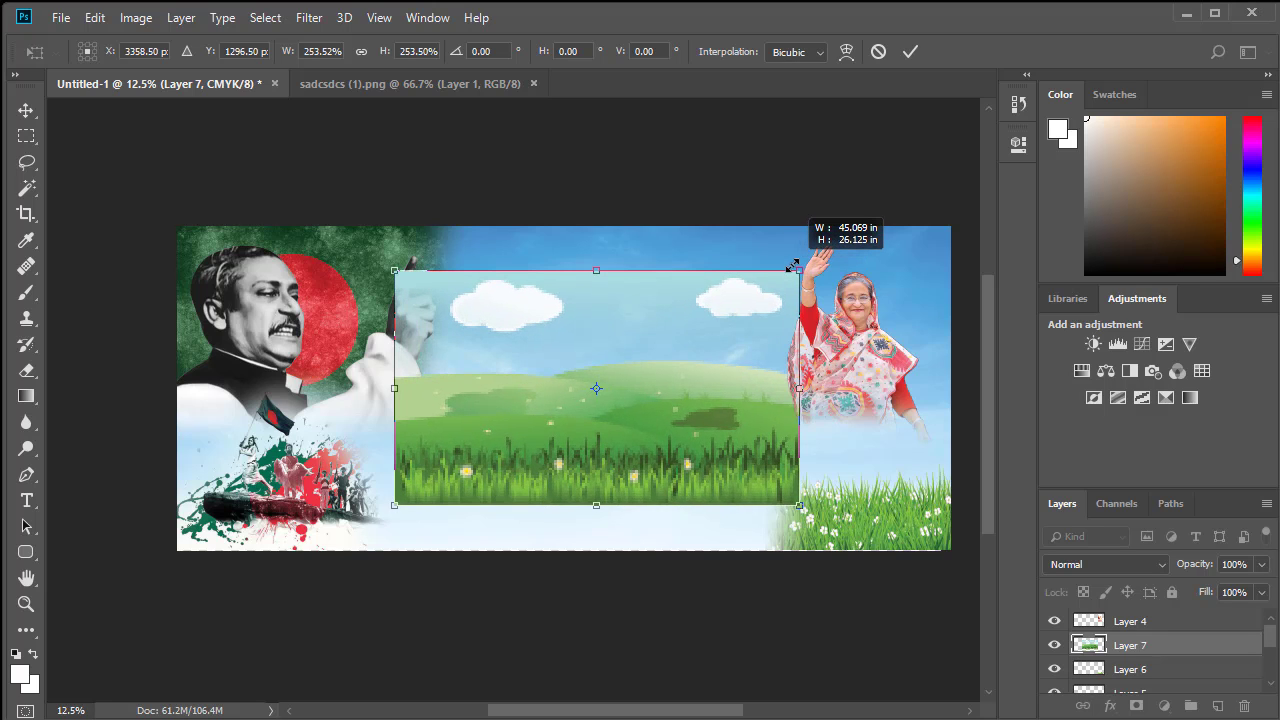
pyautogui.moveTo(637, 374); pyautogui.dragTo(649, 357)
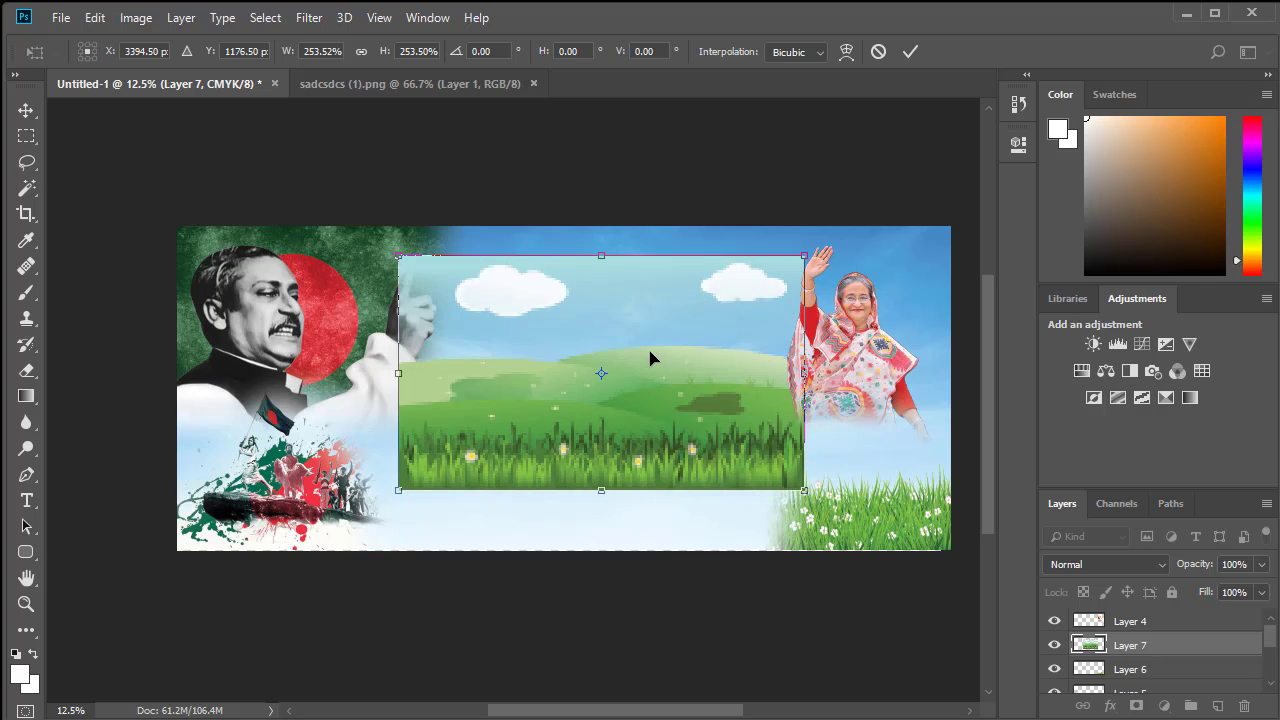
pyautogui.moveTo(813, 253); pyautogui.dragTo(808, 252)
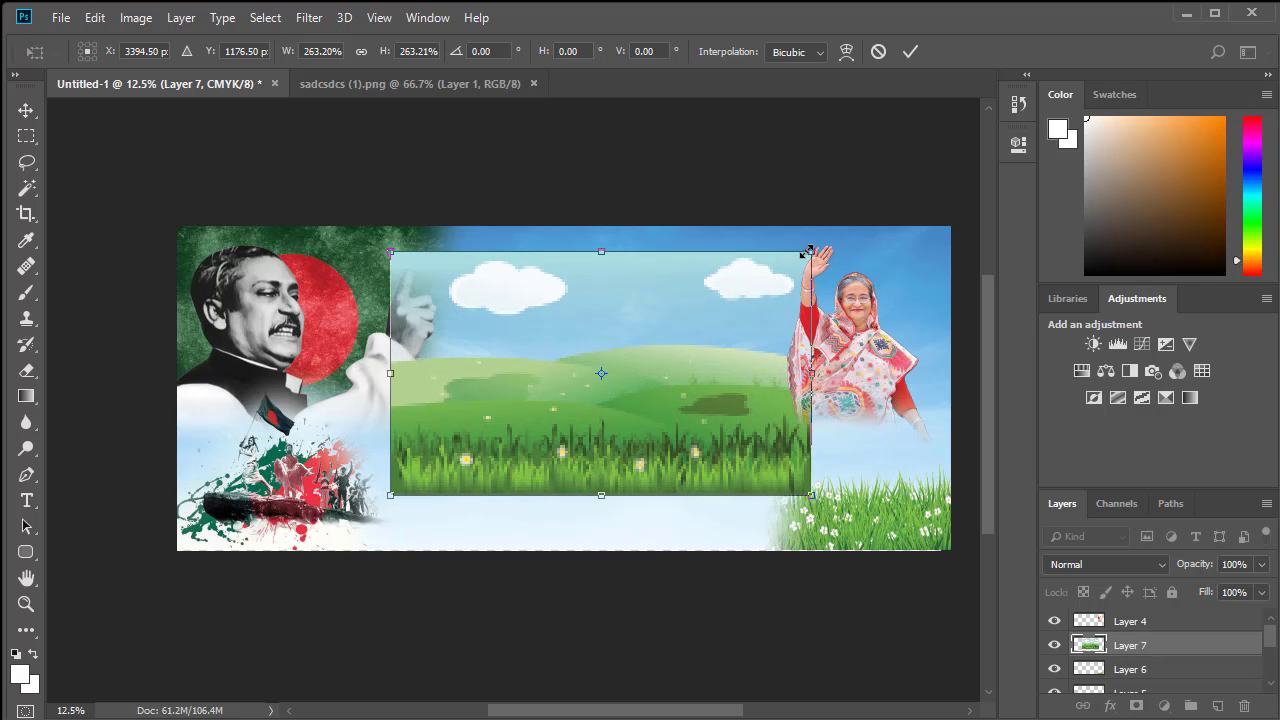
pyautogui.press('Return')
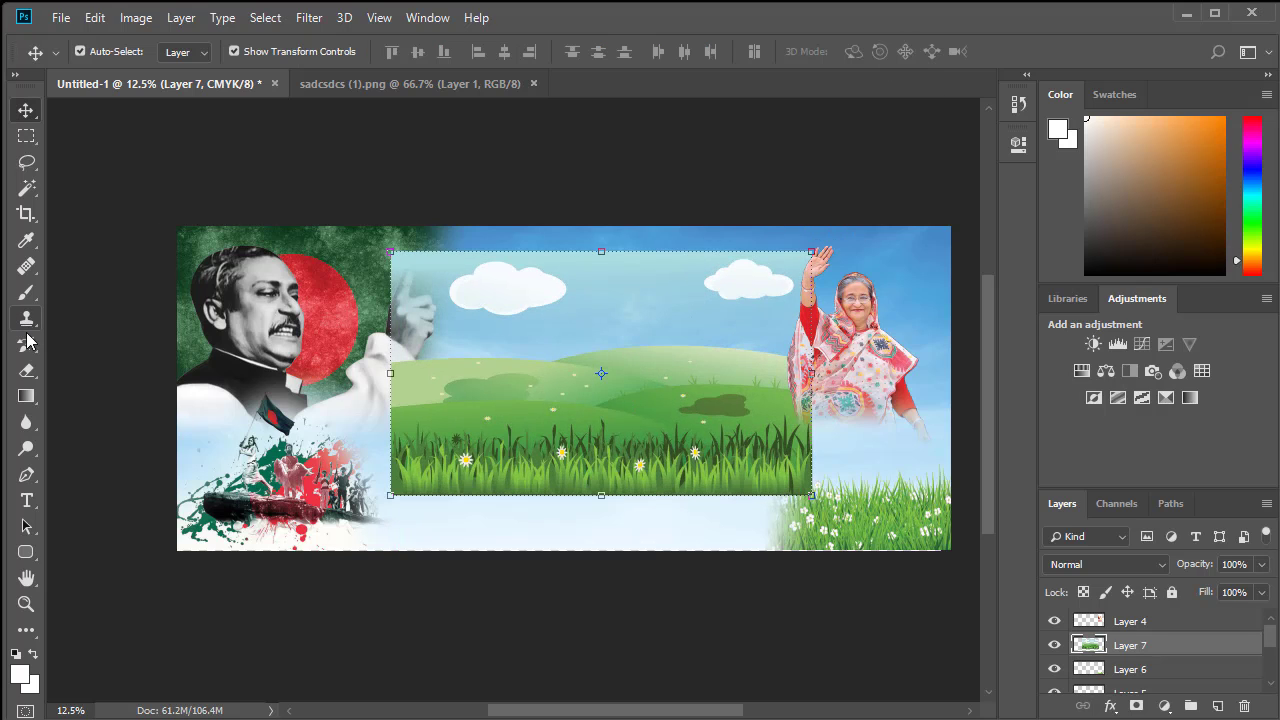
# - Fade the meadow scene's edges into the sky with the soft 900-pixel Eraser and close sadcsdcs (1).png
pyautogui.click(27, 373)
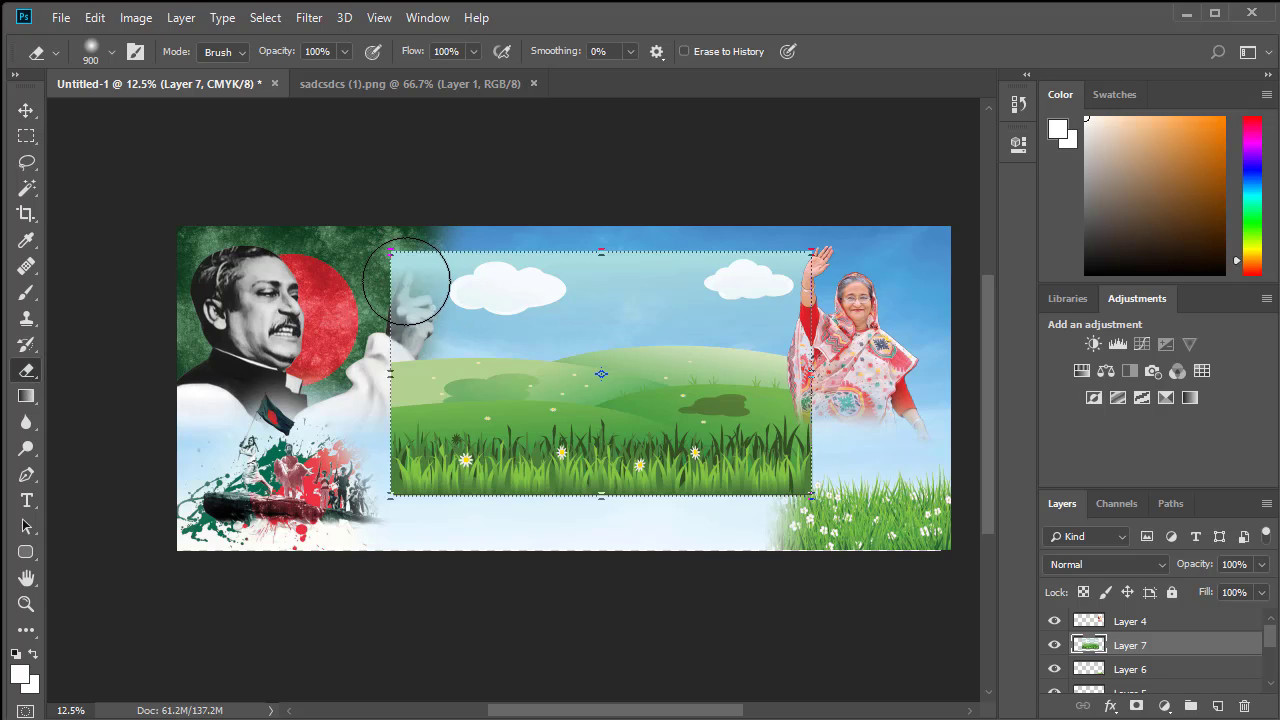
pyautogui.moveTo(414, 271)
pyautogui.mouseDown()
pyautogui.moveTo(365, 364)
pyautogui.moveTo(430, 261)
pyautogui.moveTo(497, 263)
pyautogui.moveTo(485, 242)
pyautogui.moveTo(601, 232)
pyautogui.moveTo(489, 272)
pyautogui.moveTo(630, 241)
pyautogui.moveTo(834, 263)
pyautogui.moveTo(838, 479)
pyautogui.moveTo(838, 295)
pyautogui.moveTo(810, 505)
pyautogui.moveTo(815, 492)
pyautogui.moveTo(551, 502)
pyautogui.moveTo(423, 490)
pyautogui.moveTo(387, 470)
pyautogui.moveTo(360, 377)
pyautogui.moveTo(366, 306)
pyautogui.moveTo(382, 293)
pyautogui.moveTo(369, 424)
pyautogui.moveTo(394, 319)
pyautogui.moveTo(388, 461)
pyautogui.moveTo(441, 545)
pyautogui.moveTo(763, 531)
pyautogui.mouseUp()
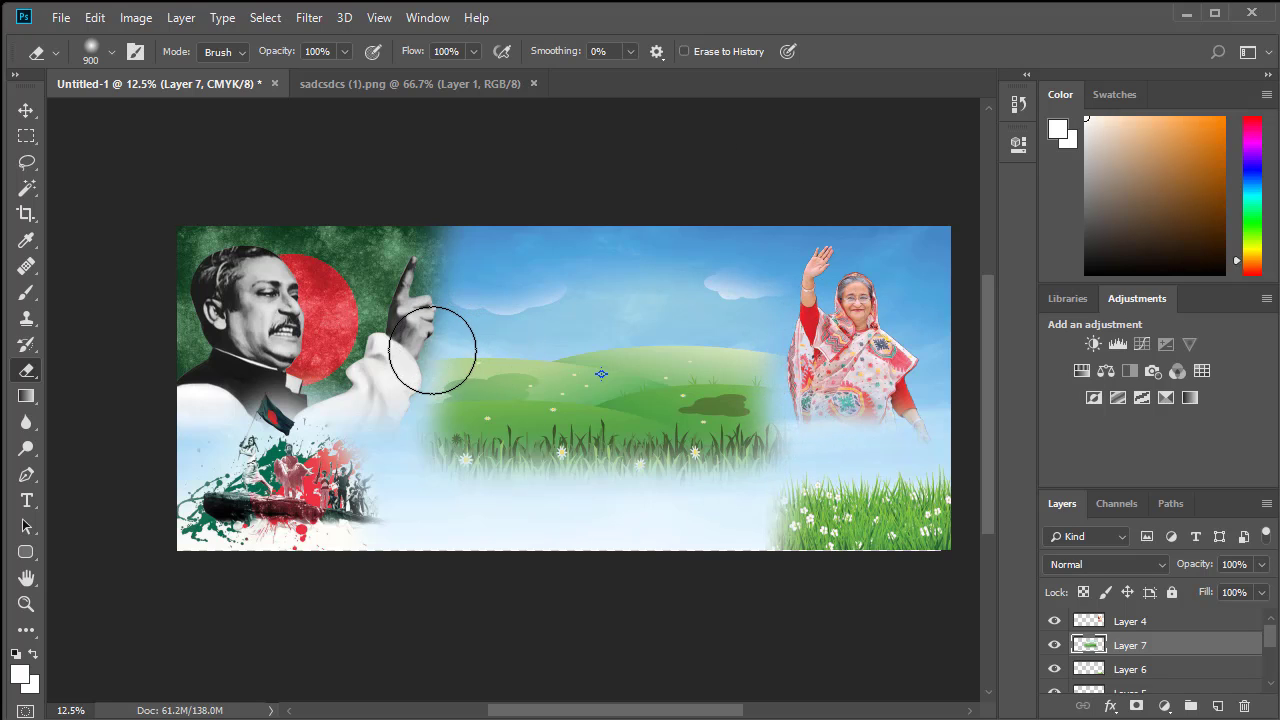
pyautogui.moveTo(394, 448); pyautogui.dragTo(506, 508)
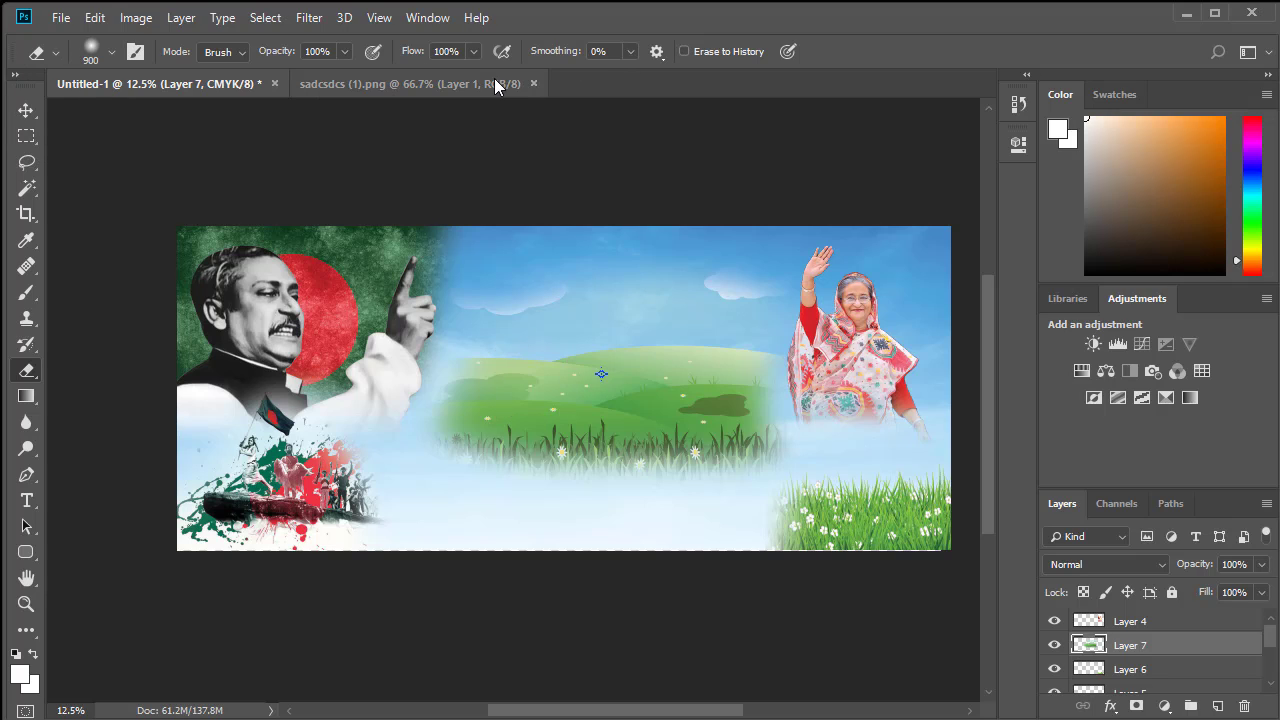
pyautogui.click(533, 84)
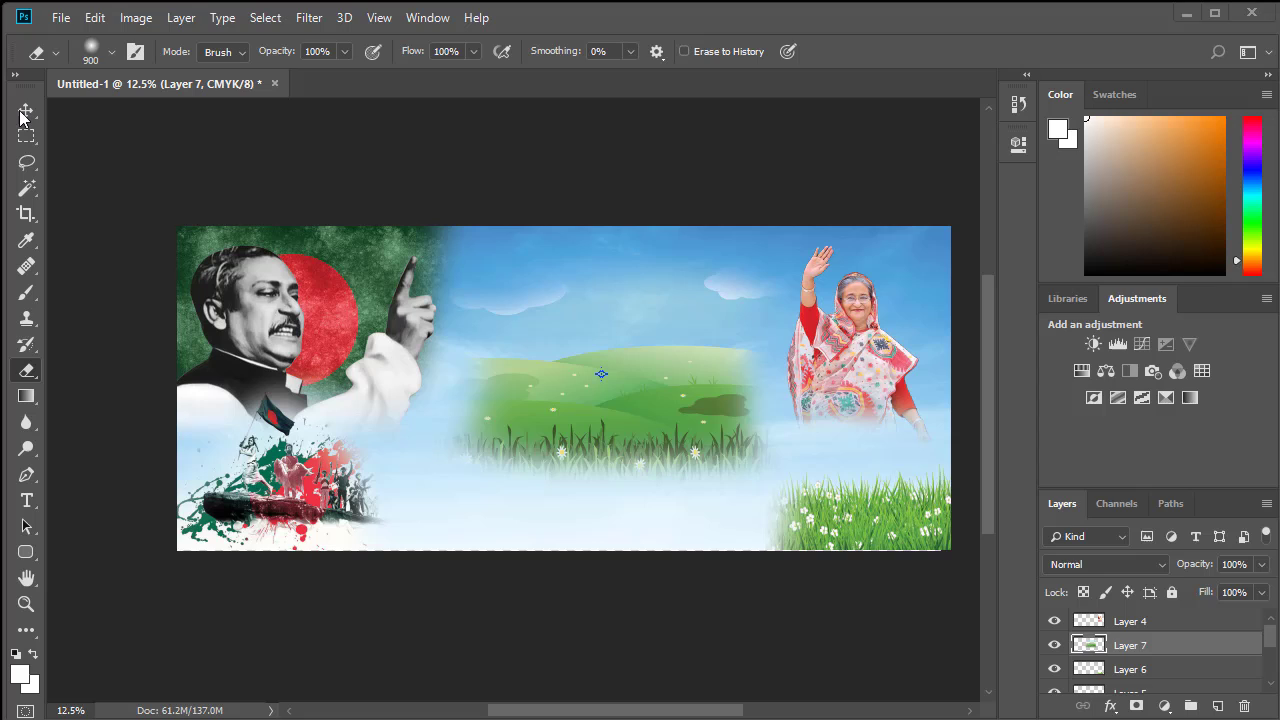
# - Move the waving woman's portrait to the banner's upper-right edge and scale it down to about 87%
pyautogui.click(20, 117)
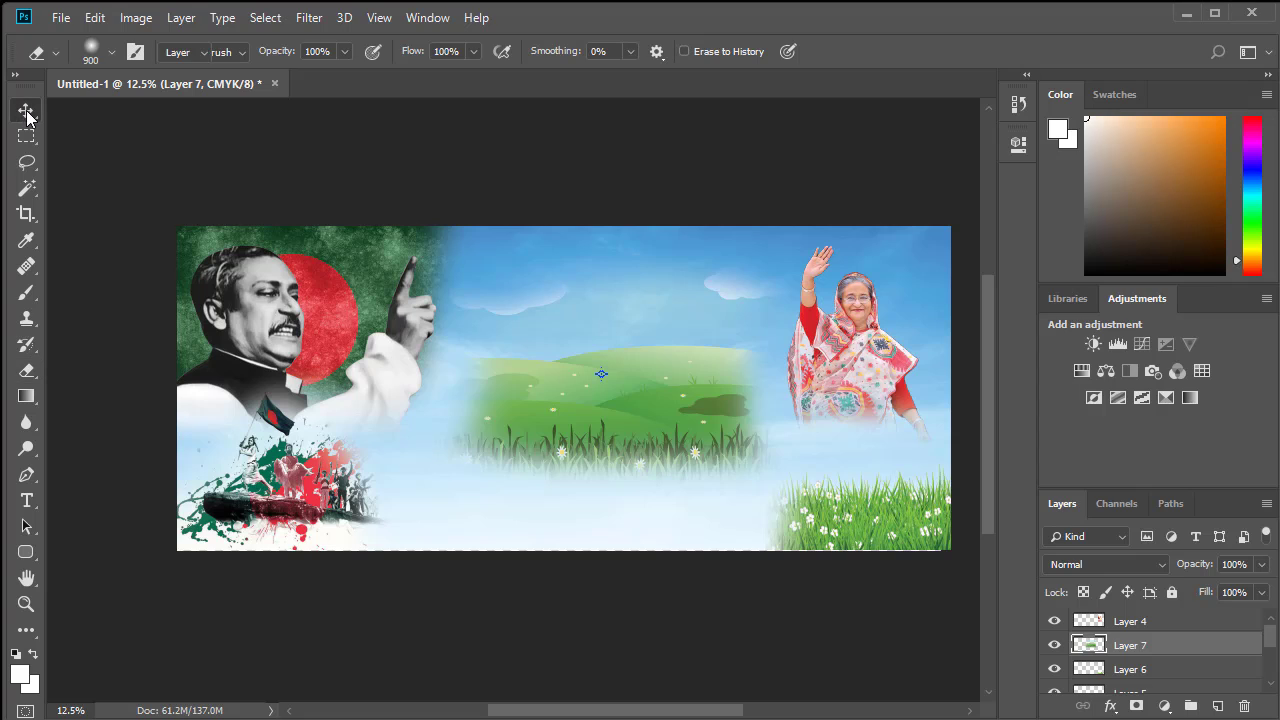
pyautogui.click(872, 382)
pyautogui.moveTo(858, 376); pyautogui.dragTo(876, 355)
pyautogui.hotkey('shift', 'Right')
pyautogui.hotkey('shift', 'Right')
pyautogui.hotkey('shift', 'Right')
pyautogui.hotkey('shift', 'Right')
pyautogui.hotkey('shift', 'Right')
pyautogui.hotkey('shift', 'Right')
pyautogui.hotkey('shift', 'Right')
pyautogui.hotkey('shift', 'Right')
pyautogui.hotkey('shift', 'Right')
pyautogui.hotkey('shift', 'Right')
pyautogui.hotkey('shift', 'Right')
pyautogui.hotkey('shift', 'Right')
pyautogui.hotkey('shift', 'Right')
pyautogui.hotkey('shift', 'Right')
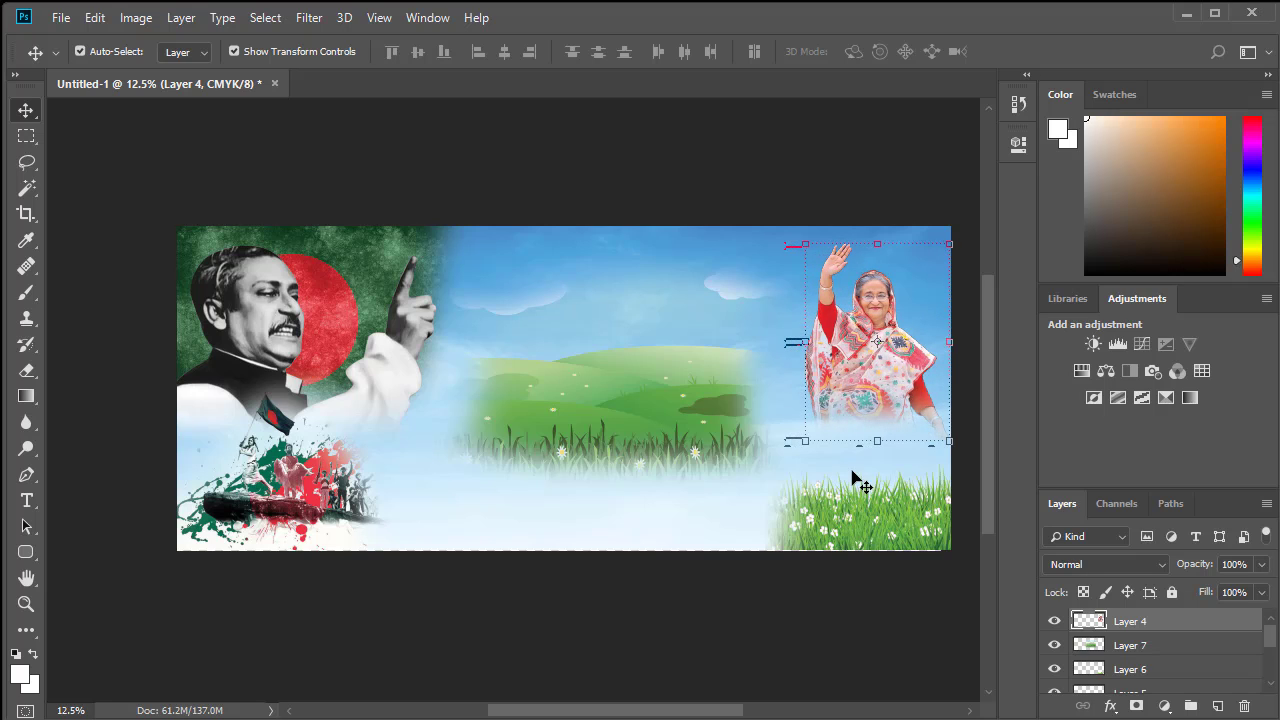
pyautogui.moveTo(808, 444); pyautogui.dragTo(823, 414)
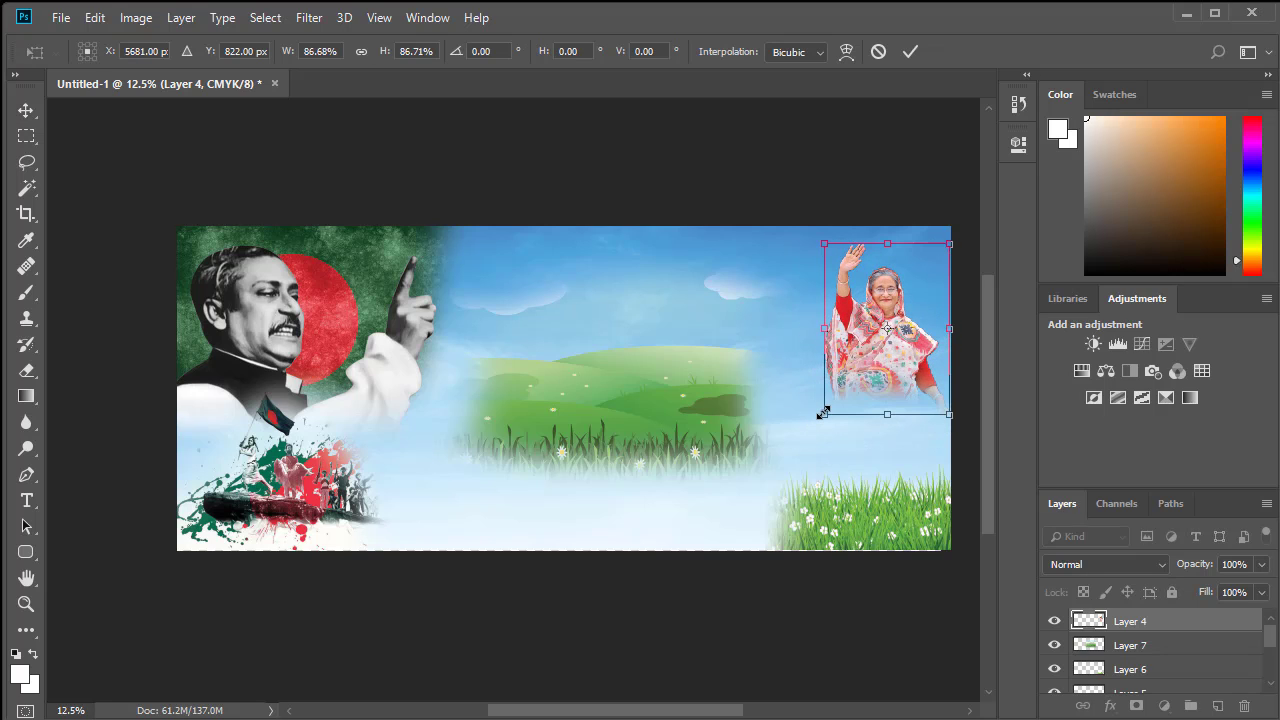
pyautogui.press('Return')
# - Enlarge the meadow scene to about 113% and shift it slightly up and to the right between the portraits
pyautogui.click(645, 391)
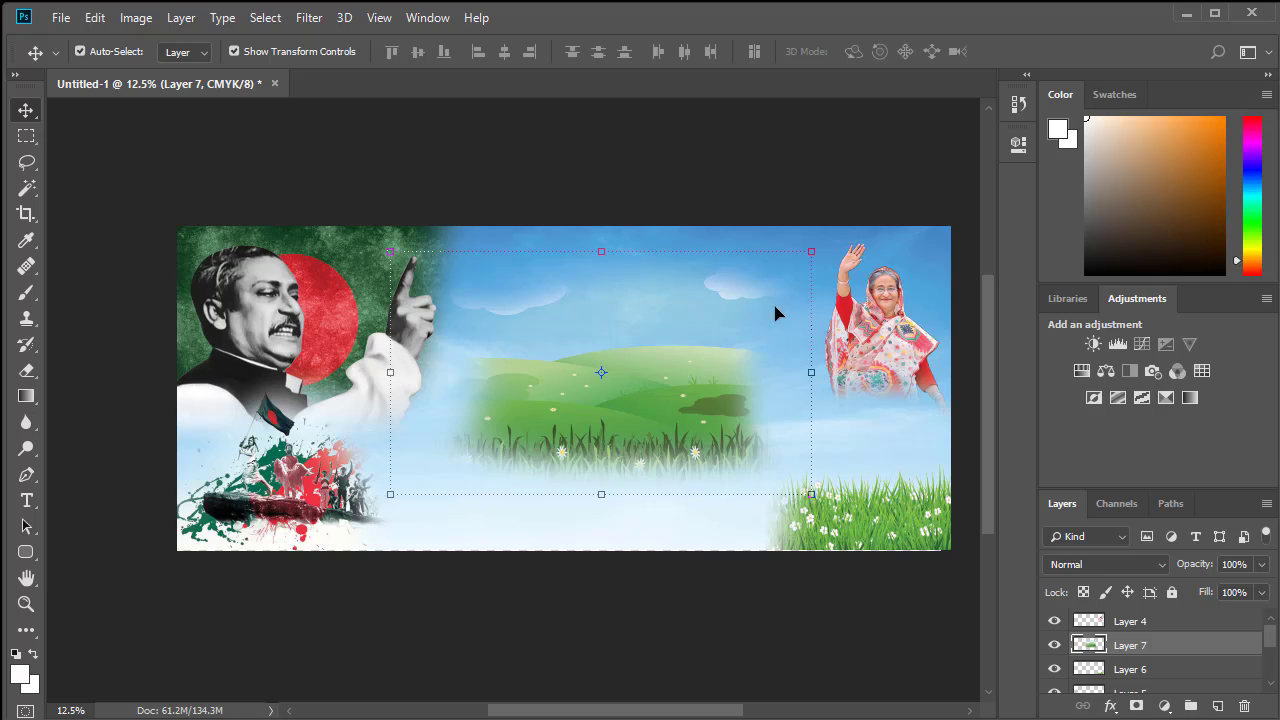
pyautogui.moveTo(818, 246)
pyautogui.mouseDown()
pyautogui.moveTo(845, 229)
pyautogui.moveTo(818, 238)
pyautogui.mouseUp()
pyautogui.moveTo(694, 437); pyautogui.dragTo(712, 410)
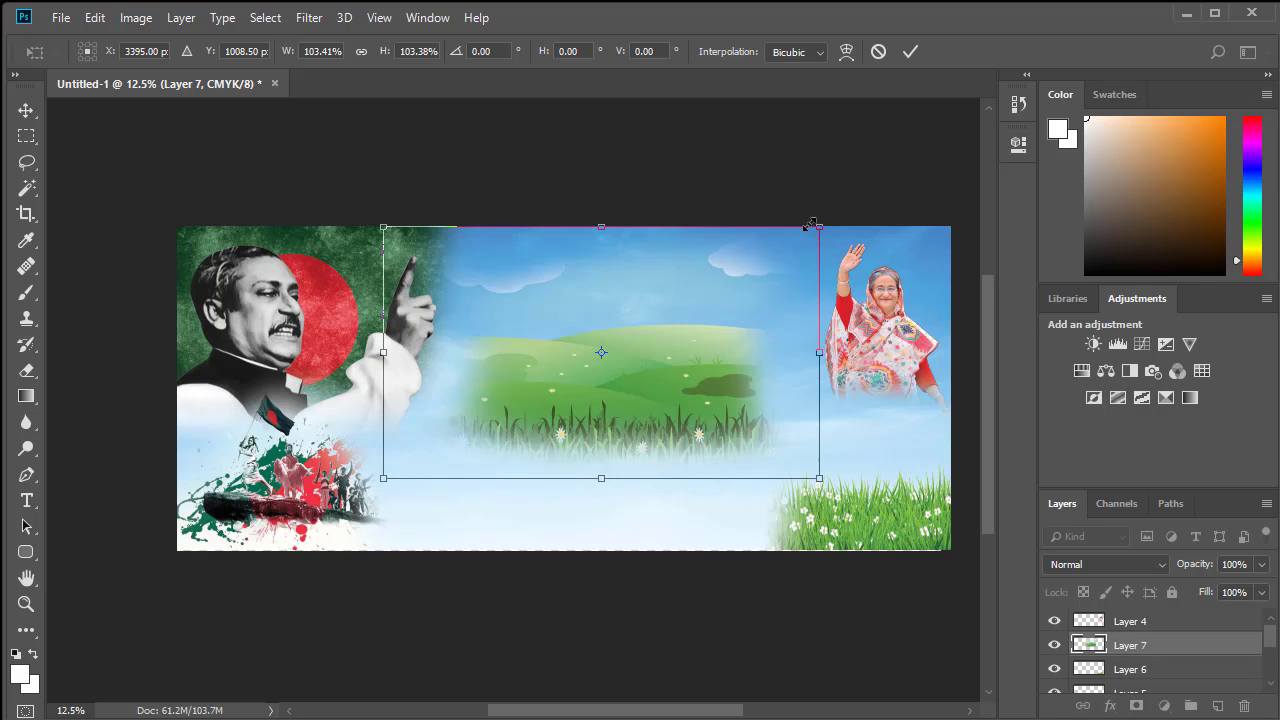
pyautogui.moveTo(812, 224); pyautogui.dragTo(838, 213)
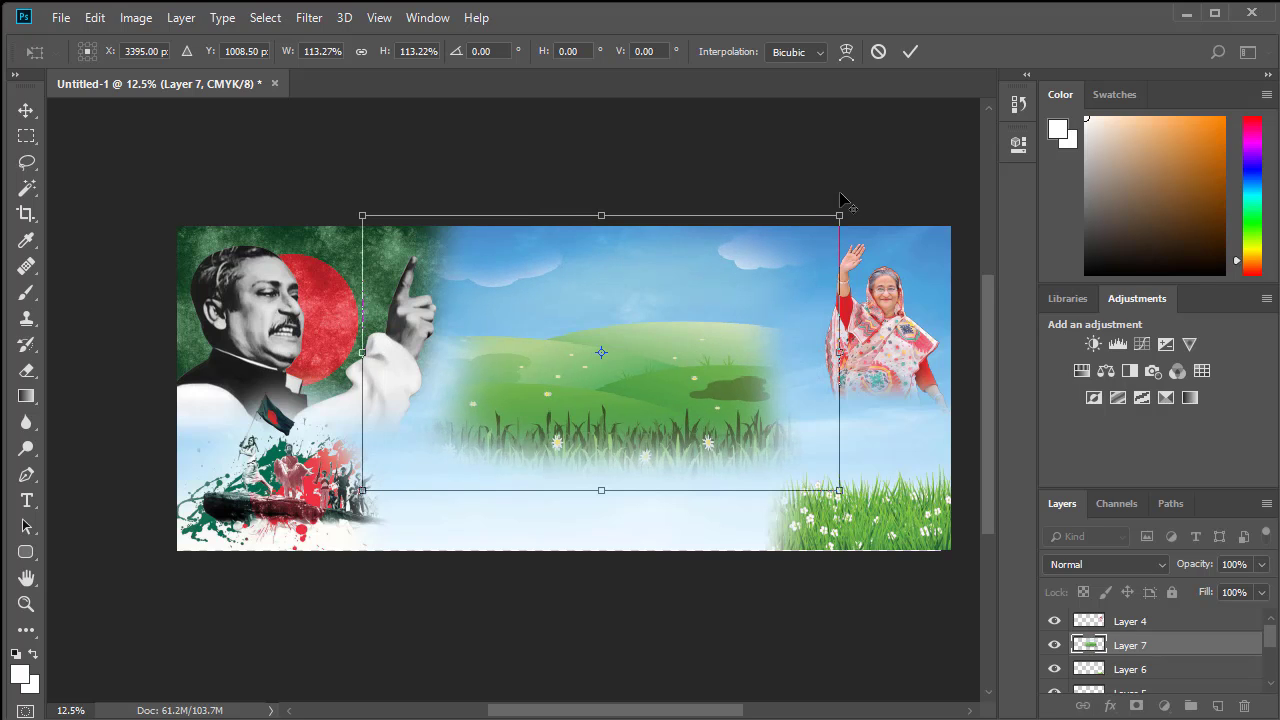
pyautogui.click(909, 51)
pyautogui.moveTo(709, 397); pyautogui.dragTo(724, 399)
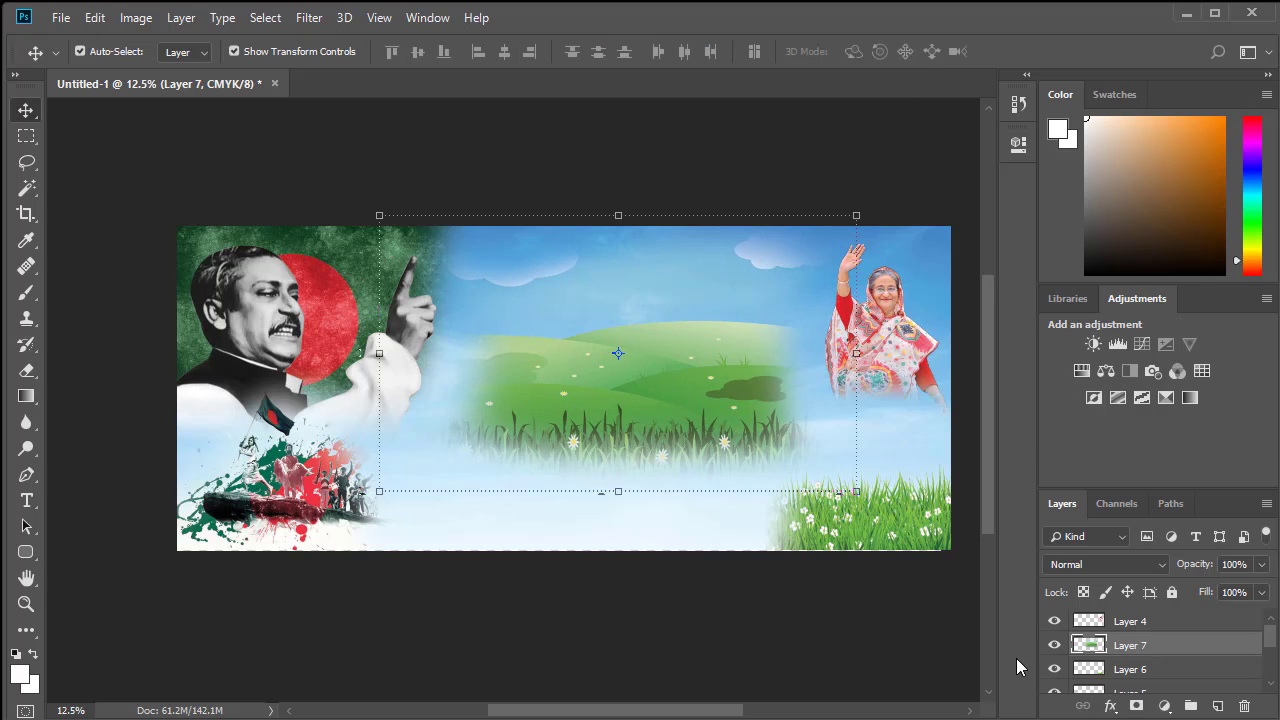
# - Transform the flag on Layer 2 to about 104% width and 82% height with a 1.21° rotation
pyautogui.scroll(-3, 1149, 653)
pyautogui.click(1085, 637)
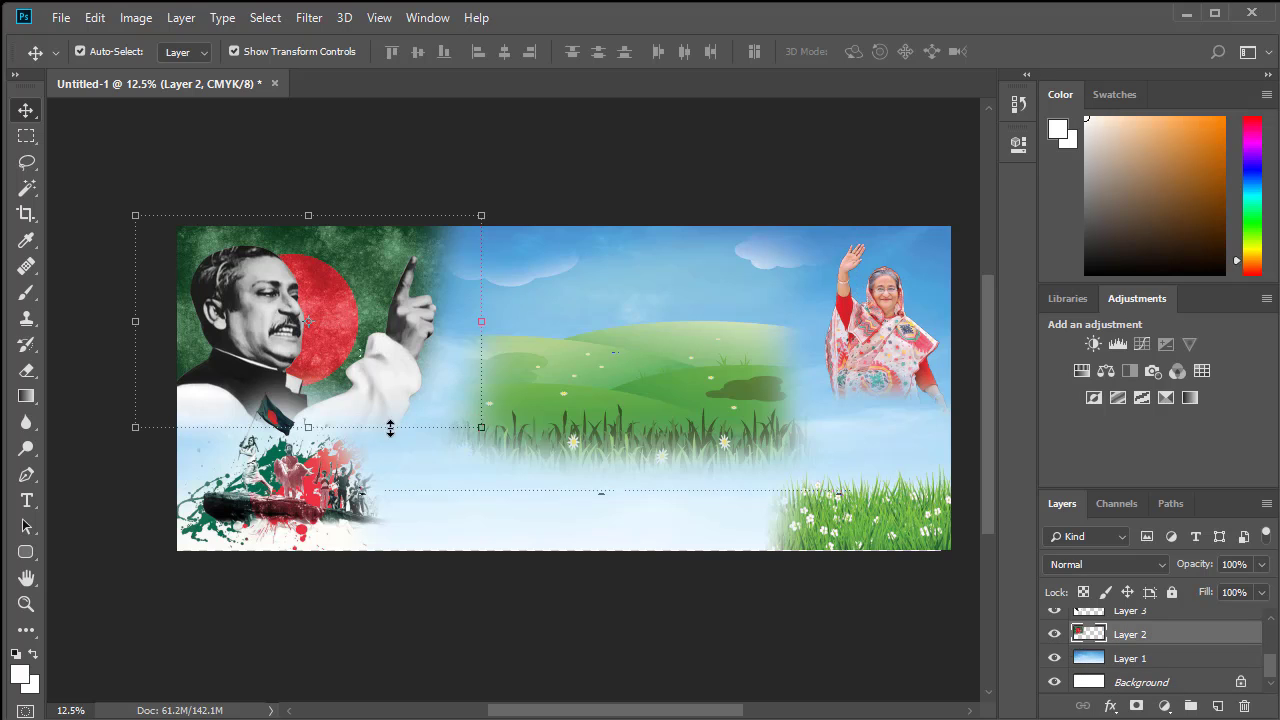
pyautogui.moveTo(311, 425); pyautogui.dragTo(311, 378)
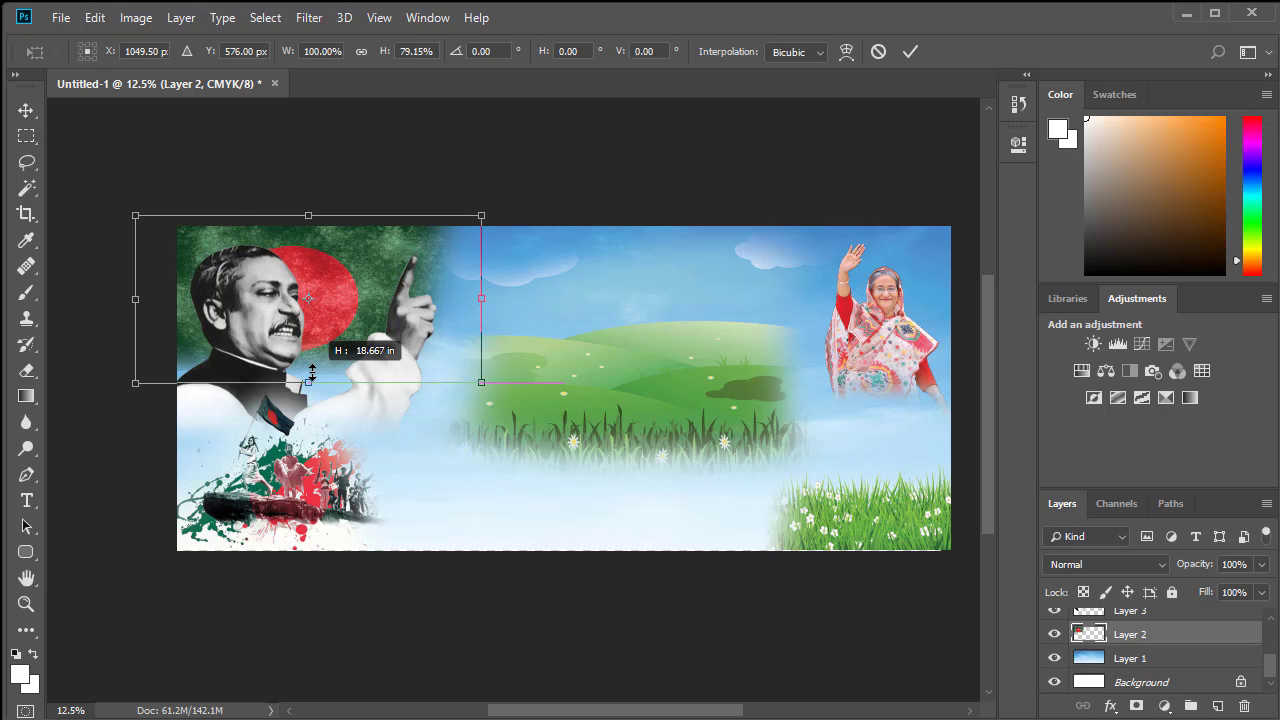
pyautogui.moveTo(503, 390); pyautogui.dragTo(519, 401)
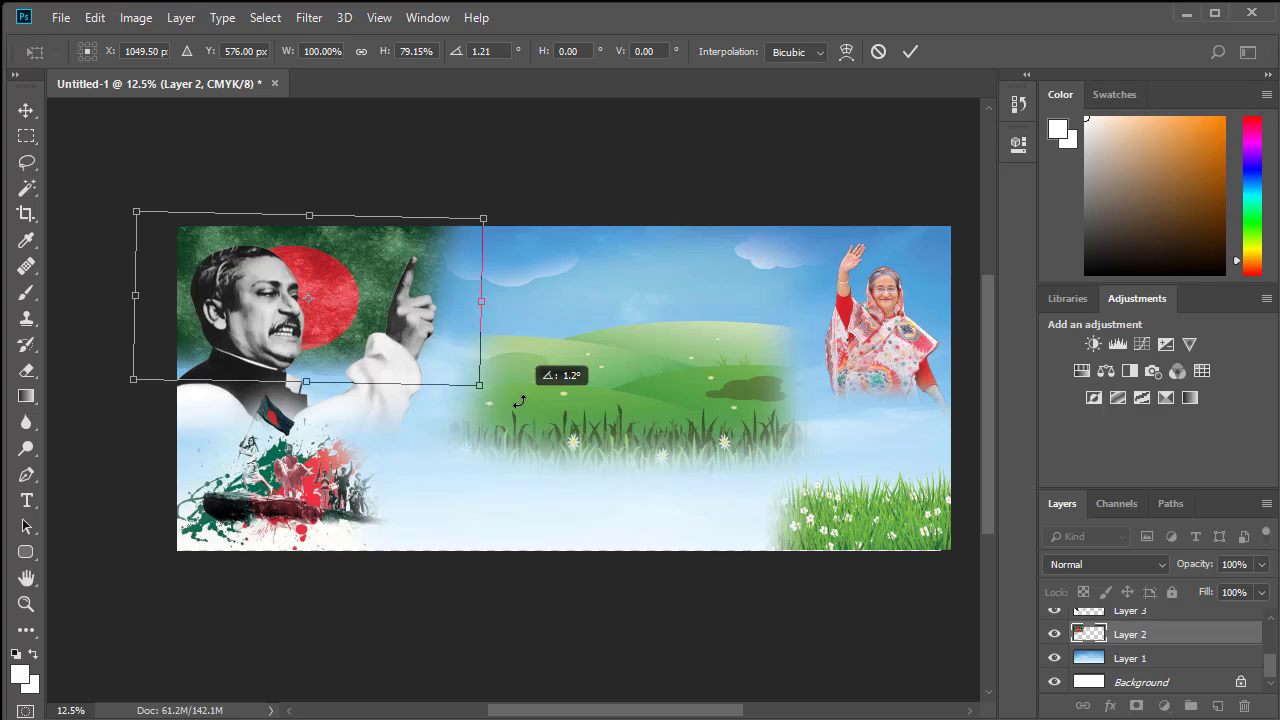
pyautogui.moveTo(140, 213); pyautogui.dragTo(121, 204)
pyautogui.click(910, 51)
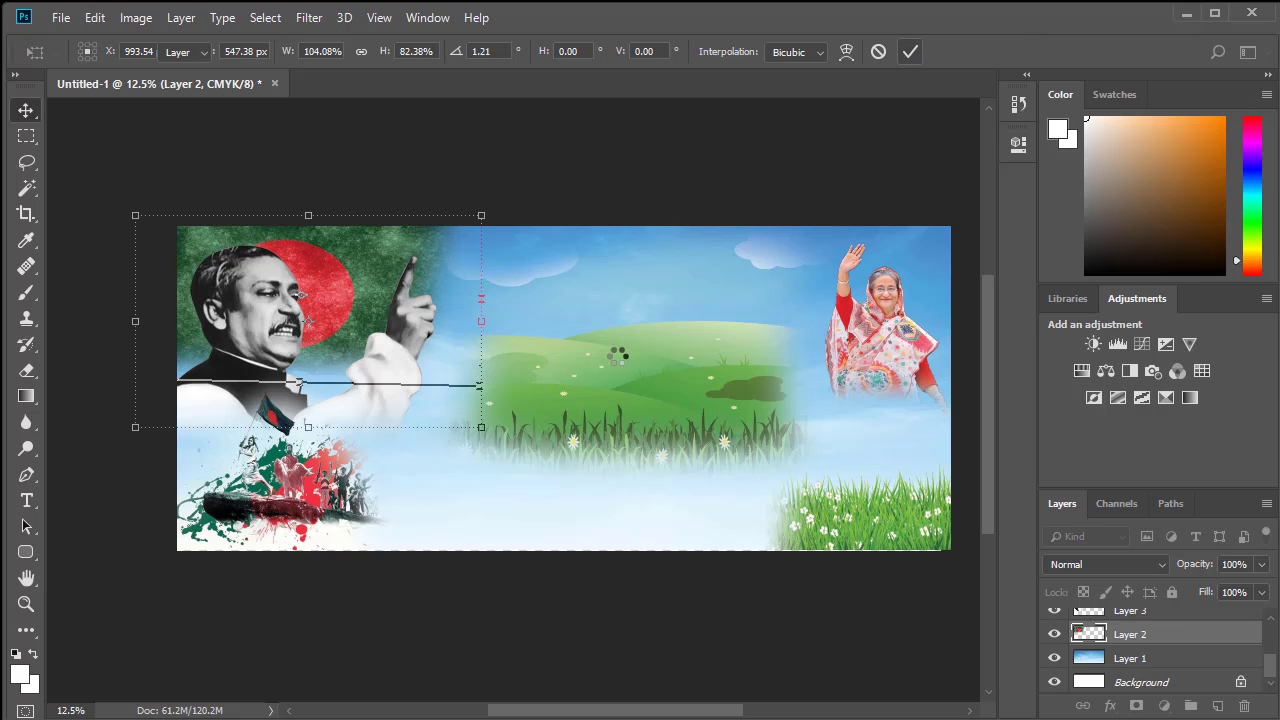
pyautogui.click(585, 325)
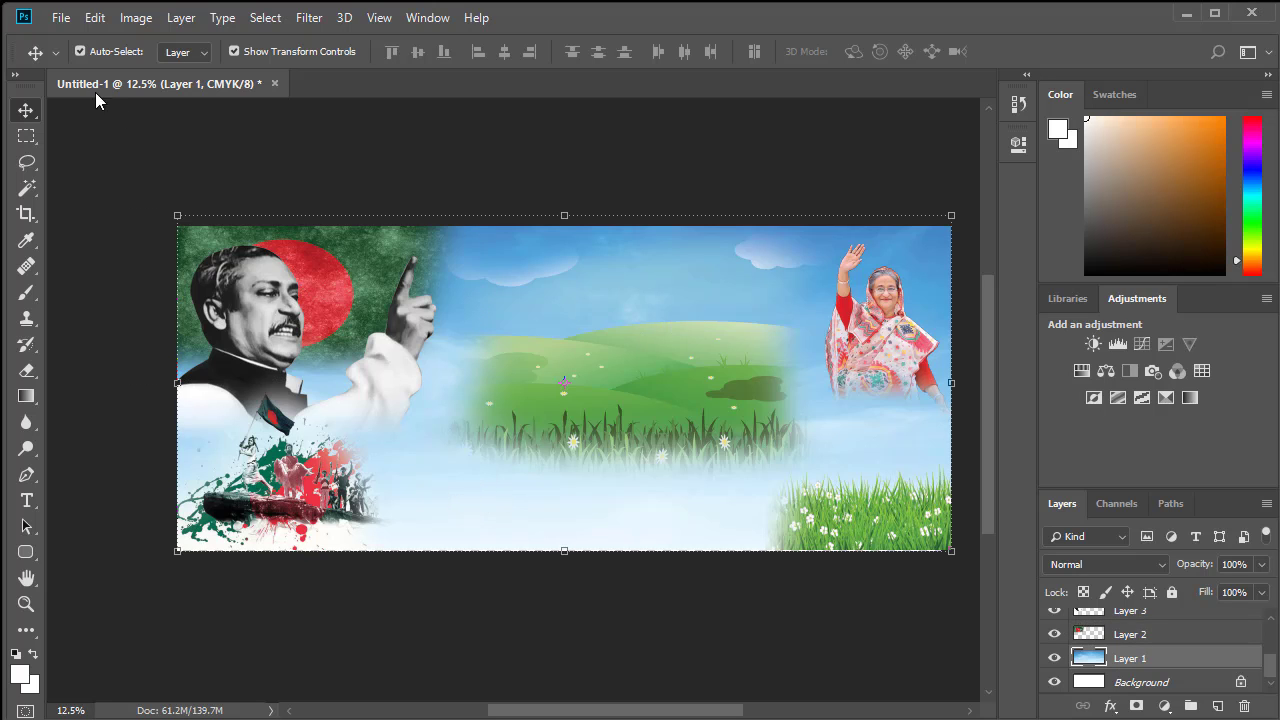
# - Open 578.psd, 584ab2a4e583a46e8c837a32.png, 1584.png and the-national-memorial.jpg from the 16 December folder
pyautogui.click(60, 18)
pyautogui.click(72, 53)
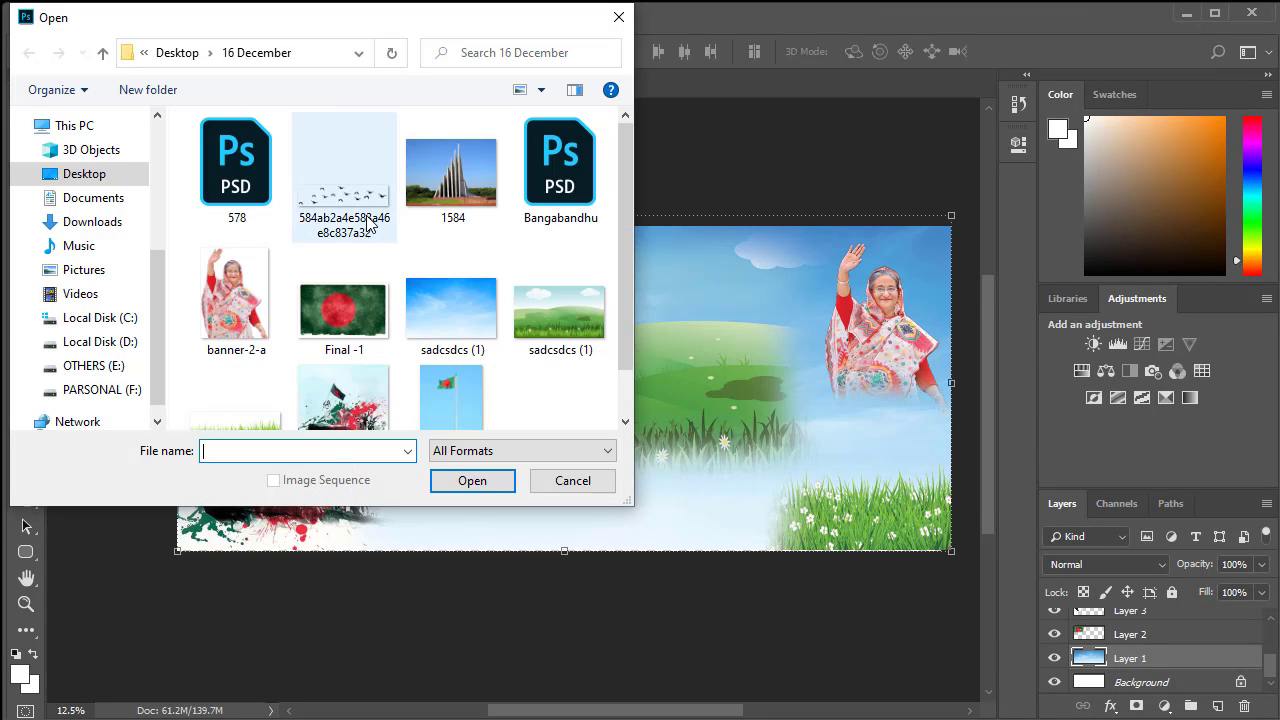
pyautogui.click(366, 220)
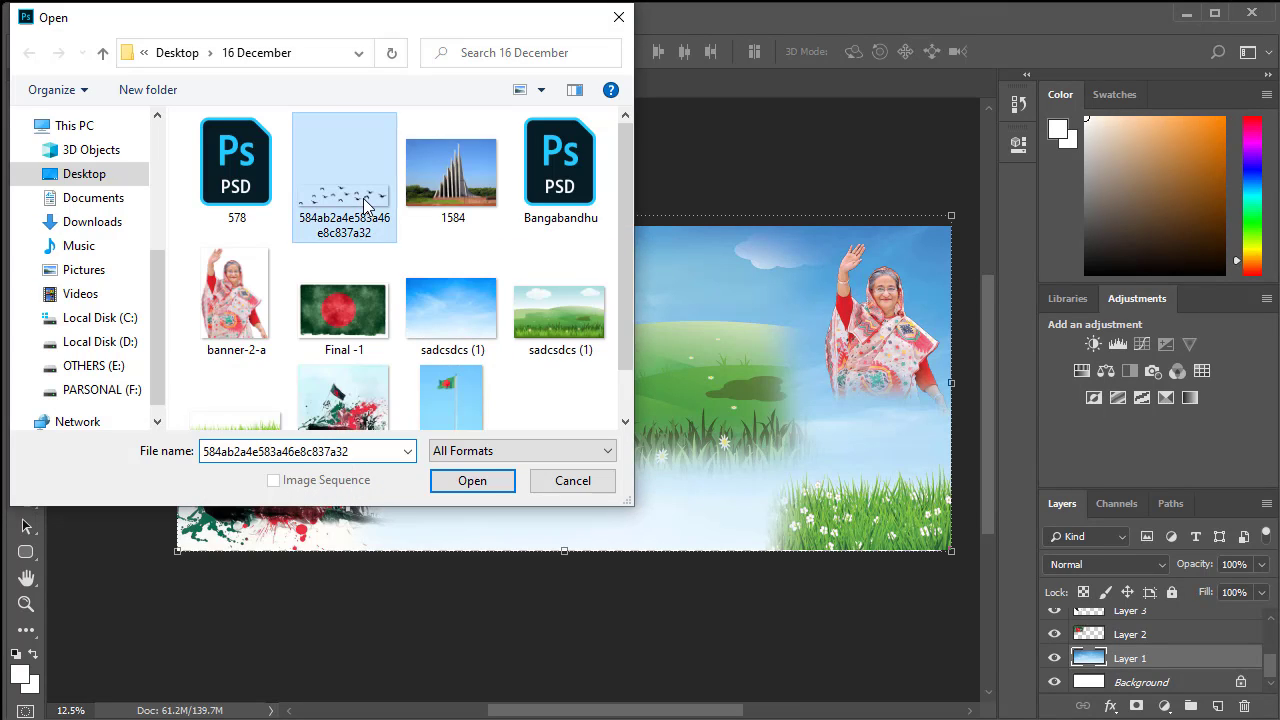
pyautogui.keyDown('ctrl'); pyautogui.click(461, 391); pyautogui.keyUp('ctrl')
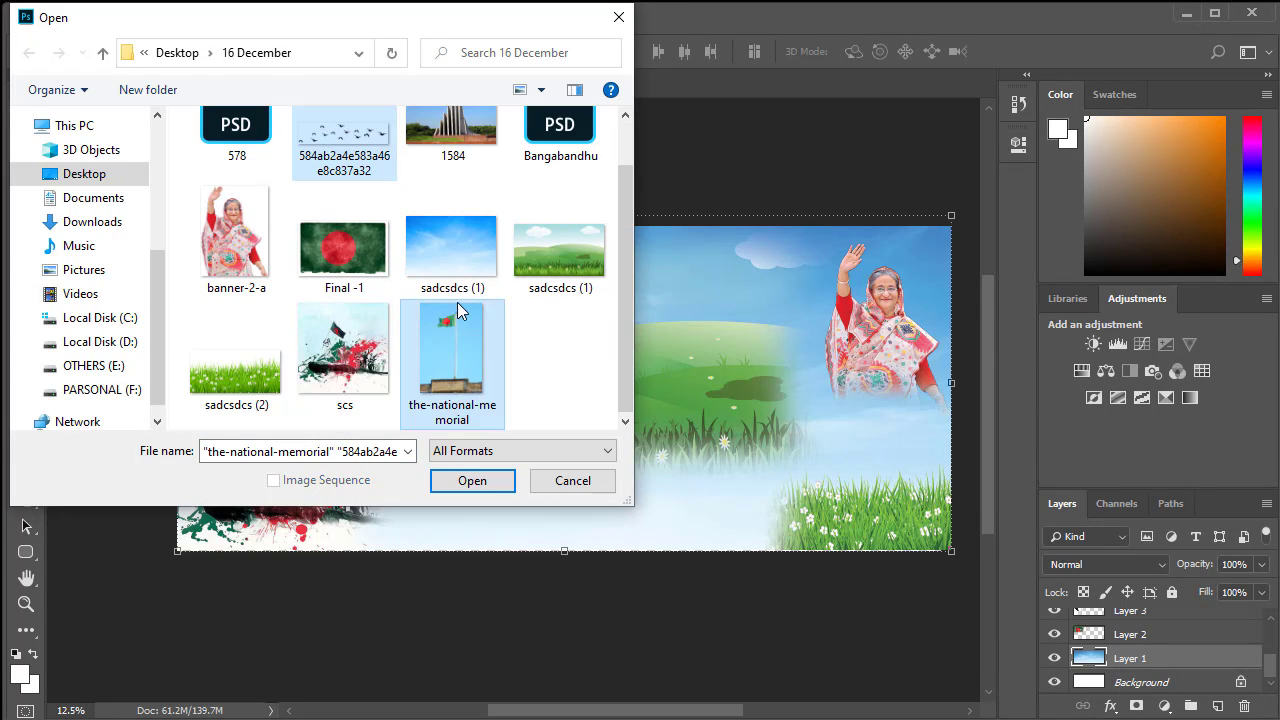
pyautogui.keyDown('ctrl'); pyautogui.click(453, 158); pyautogui.keyUp('ctrl')
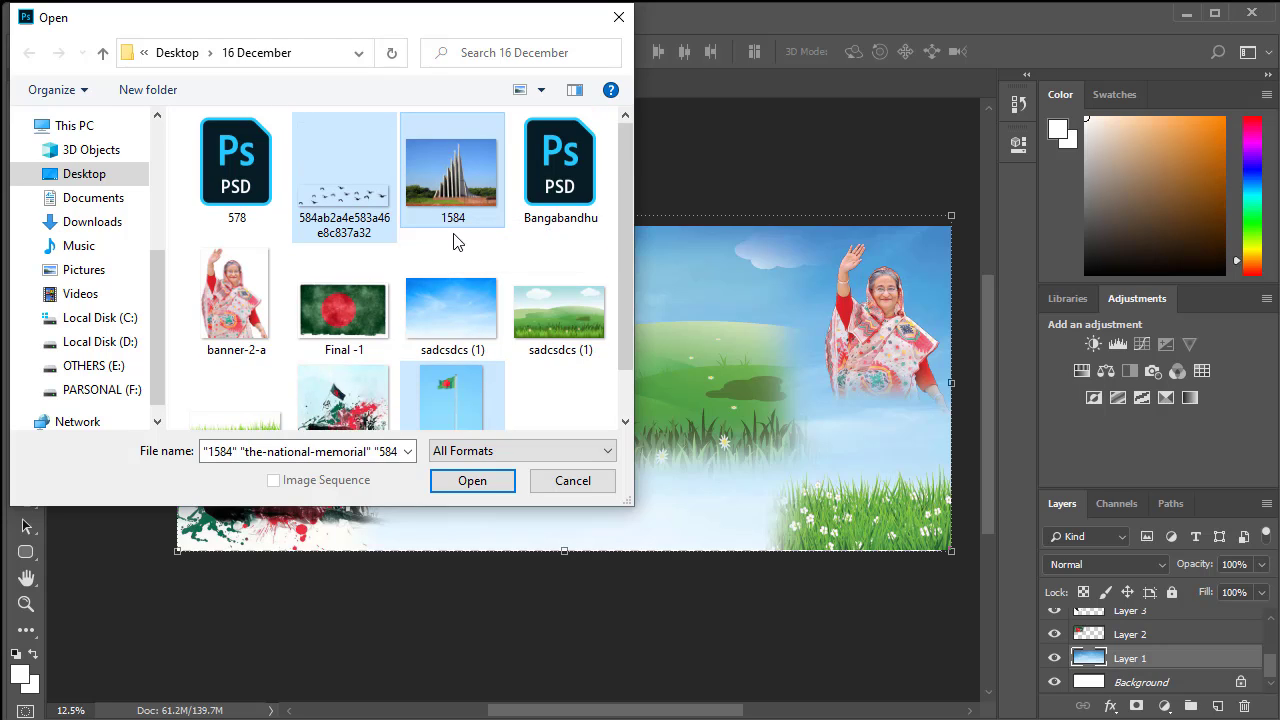
pyautogui.scroll(-1, 418, 260)
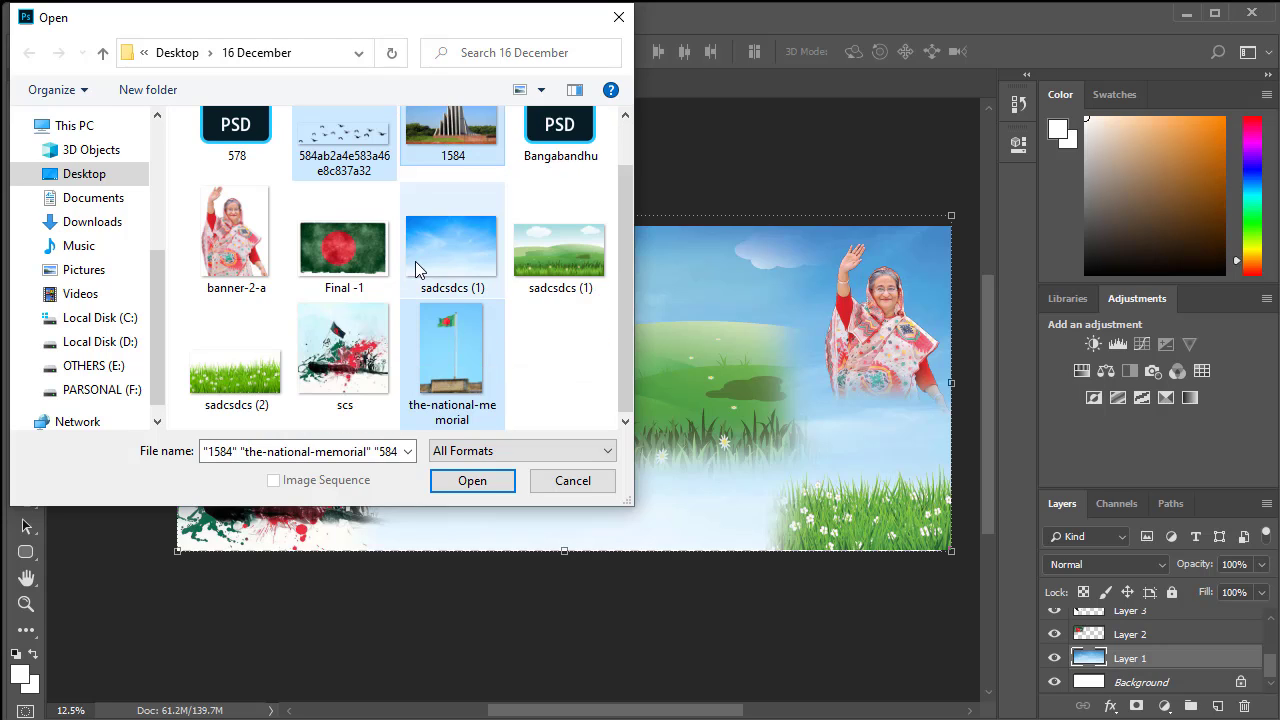
pyautogui.keyDown('ctrl'); pyautogui.click(236, 143); pyautogui.keyUp('ctrl')
pyautogui.click(472, 480)
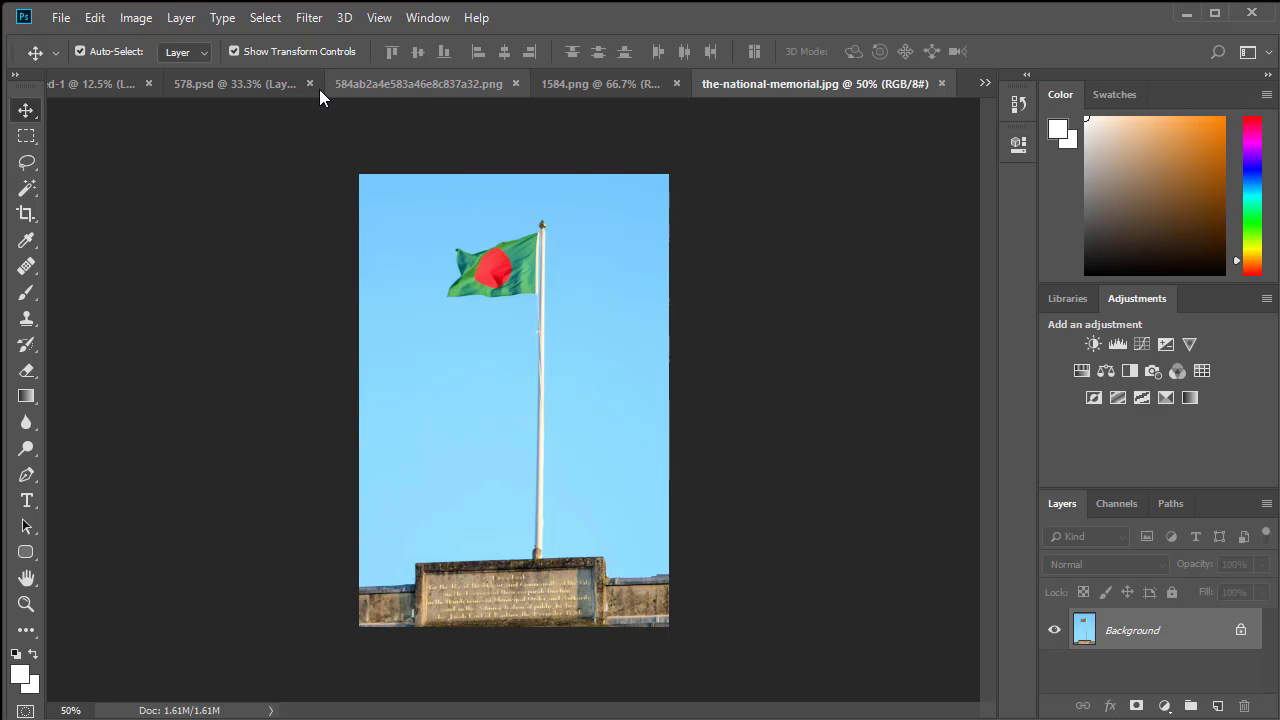
# - Copy the crowd artwork from 578.psd into the banner's lower-right corner behind the grass and set its opacity to 34%
pyautogui.click(258, 87)
pyautogui.moveTo(339, 158); pyautogui.dragTo(579, 462)
pyautogui.click(440, 83)
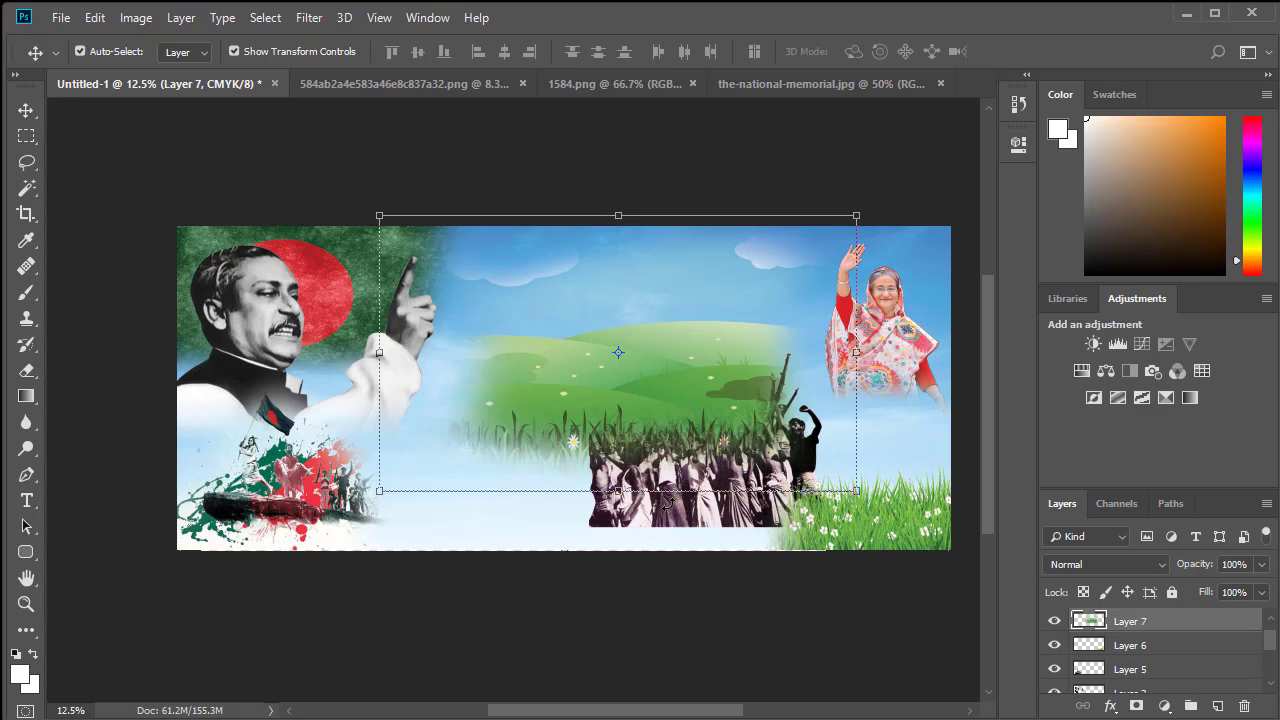
pyautogui.moveTo(689, 522); pyautogui.dragTo(838, 552)
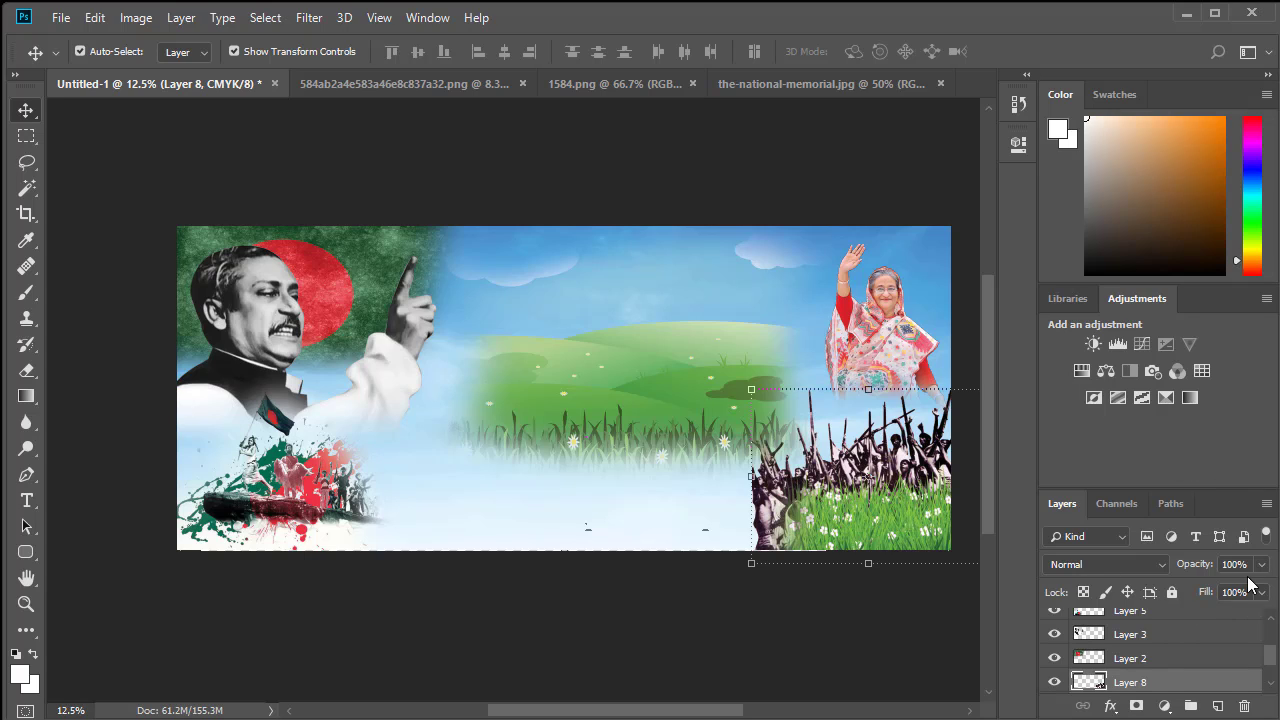
pyautogui.click(1261, 566)
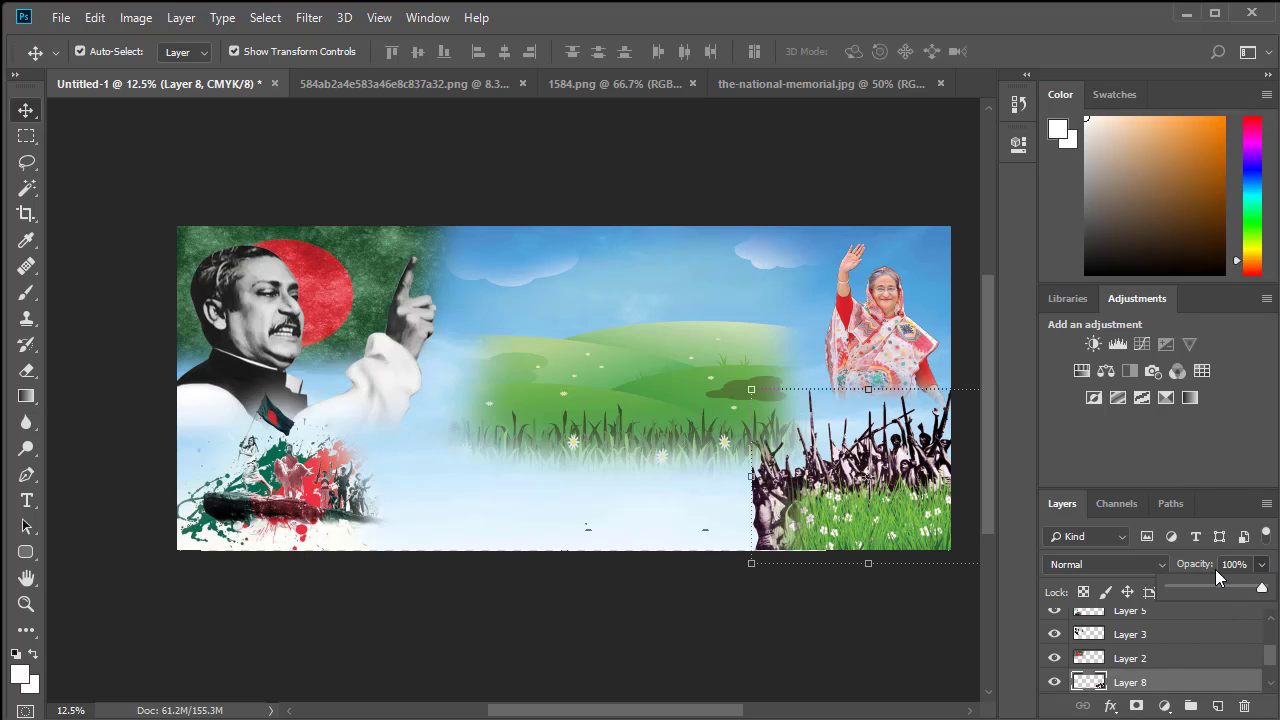
pyautogui.moveTo(1213, 584); pyautogui.dragTo(1201, 589)
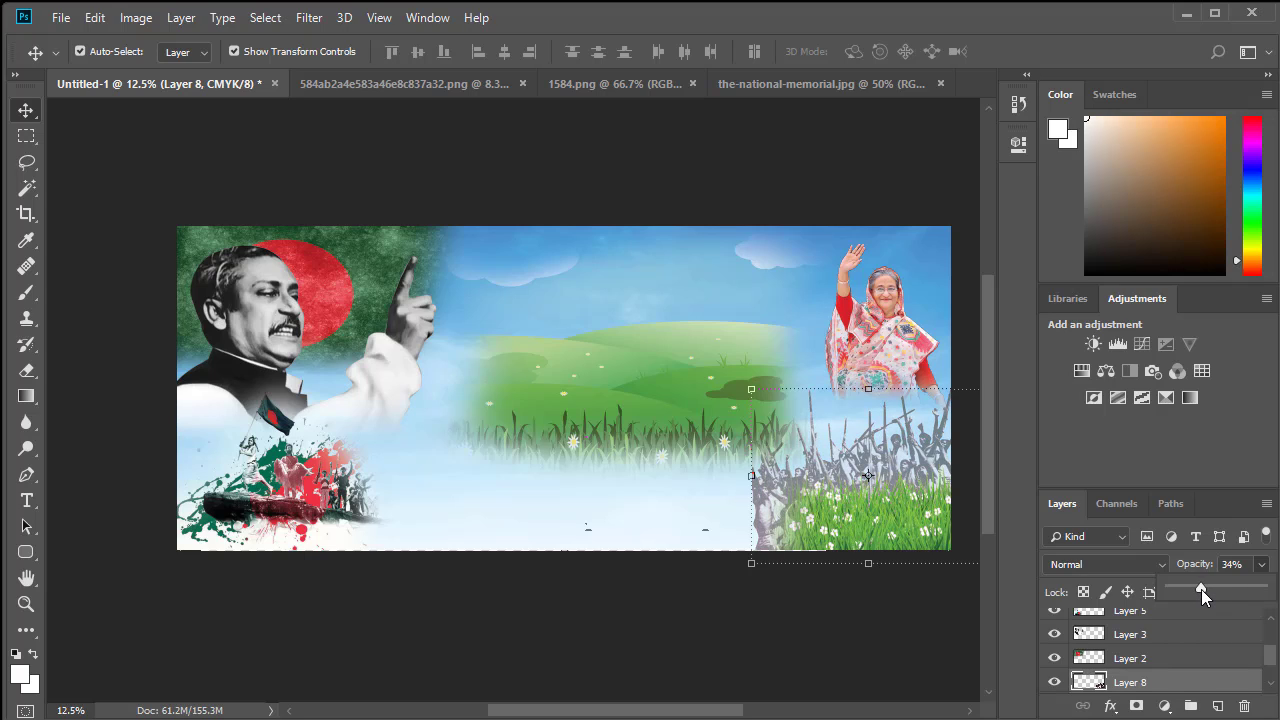
# - Copy the flock of birds from 584ab2a4e583a46e8c837a32.png into the banner and scale it down to about 67%
pyautogui.click(447, 90)
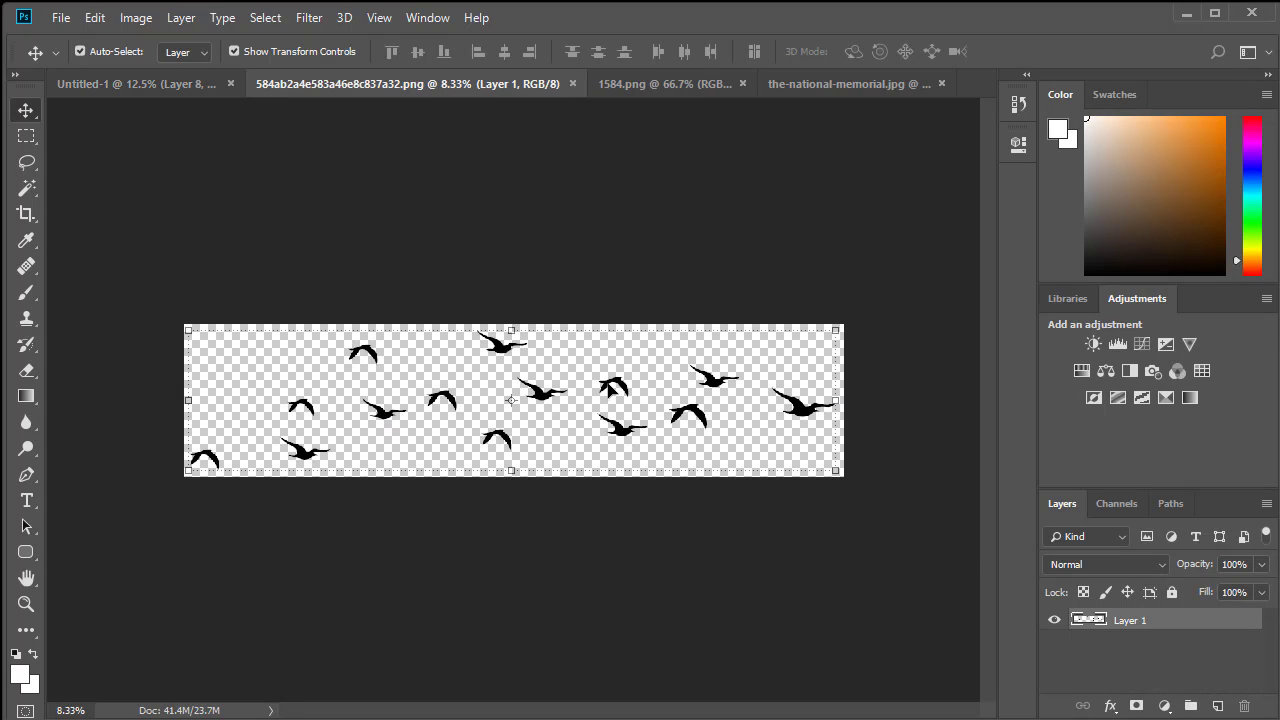
pyautogui.hotkey('ctrl', 'a')
pyautogui.moveTo(588, 357); pyautogui.dragTo(556, 293)
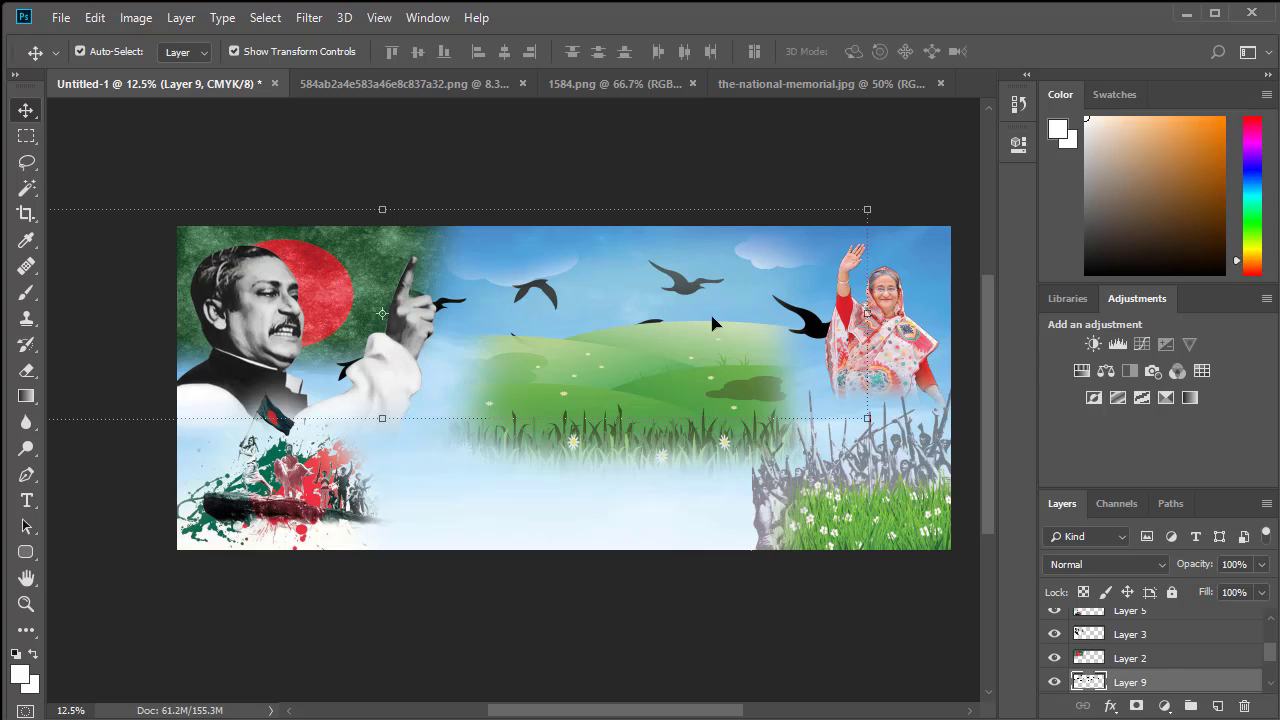
pyautogui.moveTo(868, 211); pyautogui.dragTo(551, 277)
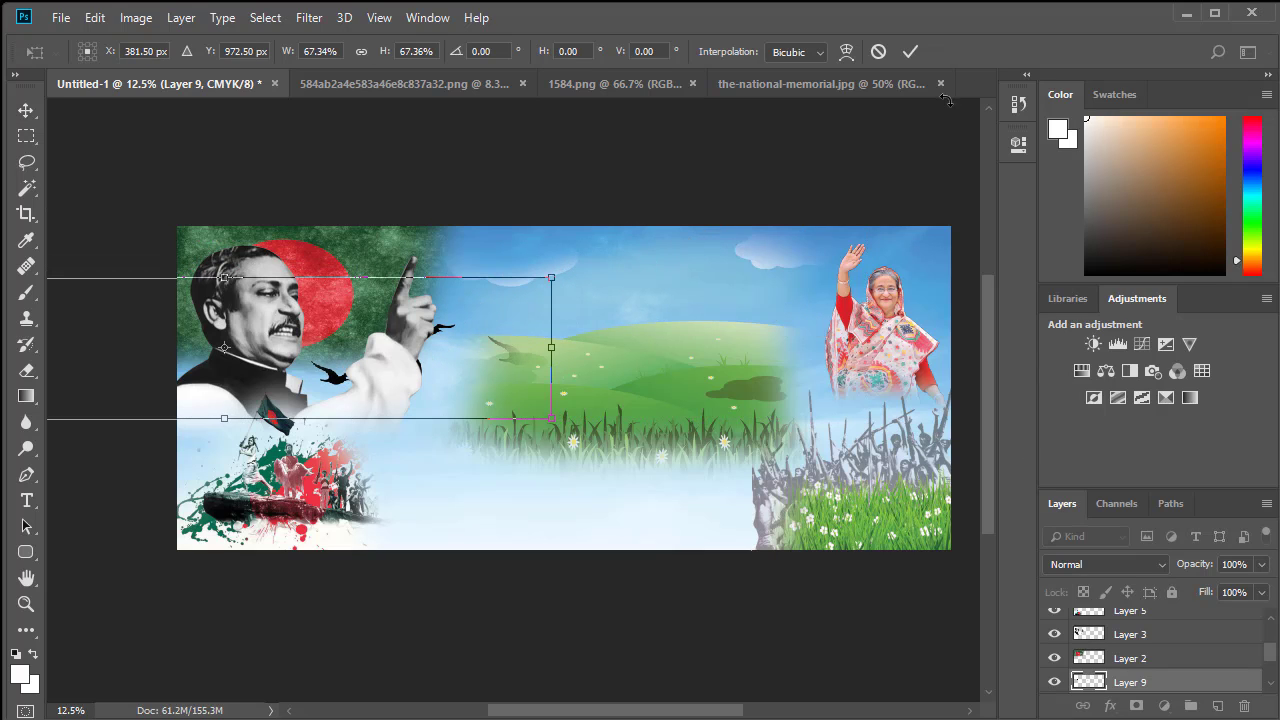
pyautogui.click(910, 51)
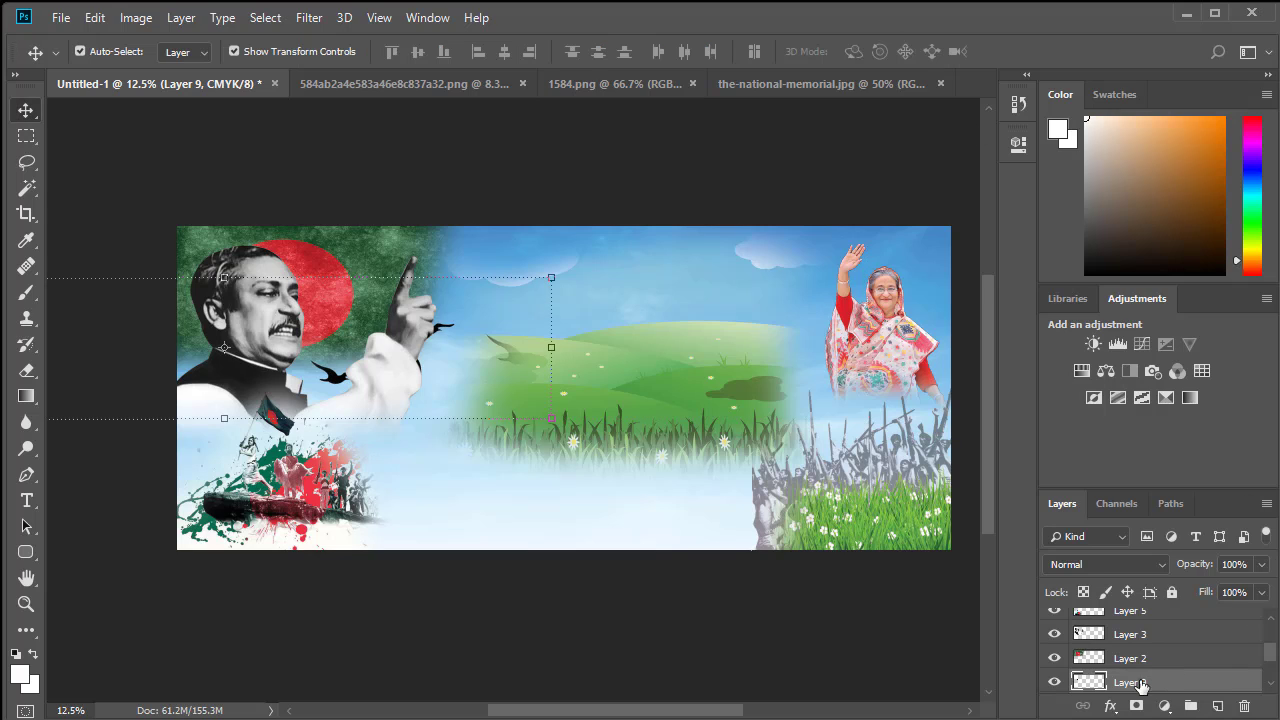
# - Bring the birds layer to the front of all layers, place it across the upper sky and scale it to about 61%
pyautogui.moveTo(1192, 690); pyautogui.dragTo(1184, 610)
pyautogui.moveTo(1184, 611); pyautogui.dragTo(1184, 612)
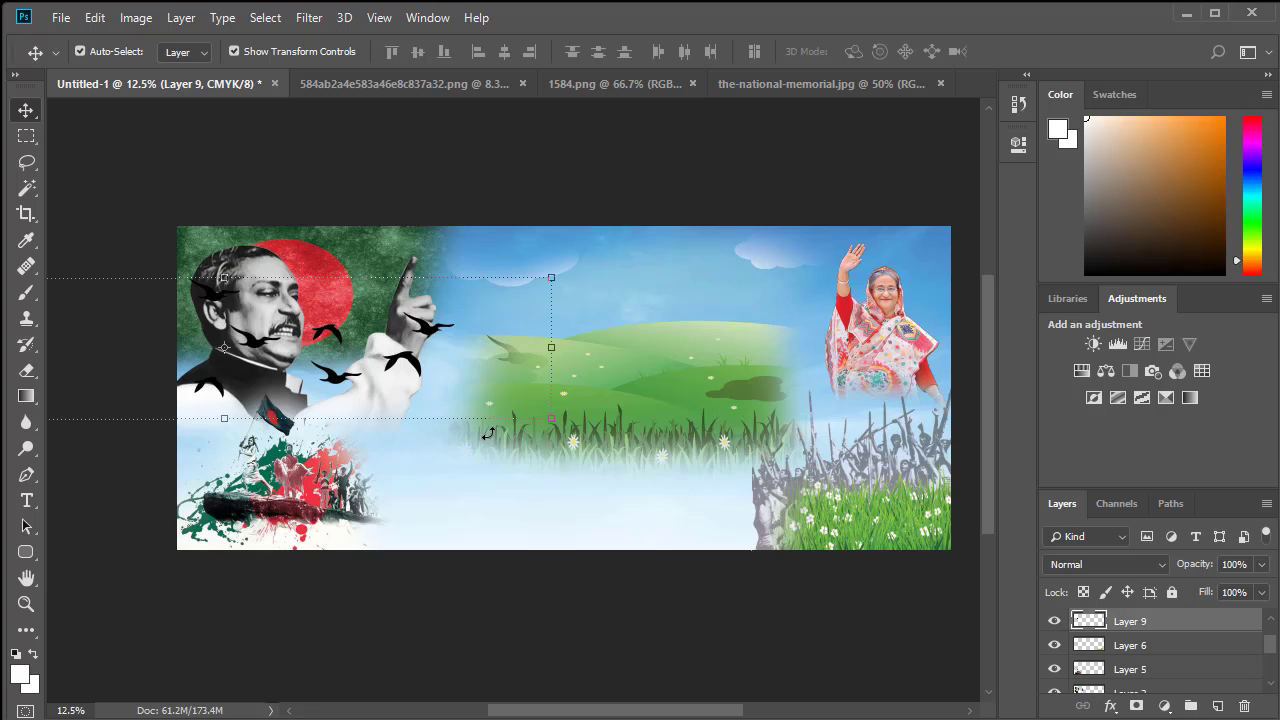
pyautogui.moveTo(390, 361); pyautogui.dragTo(634, 320)
pyautogui.hotkey('ctrl', 'z')
pyautogui.moveTo(416, 366); pyautogui.dragTo(659, 324)
pyautogui.scroll(1, 1175, 640)
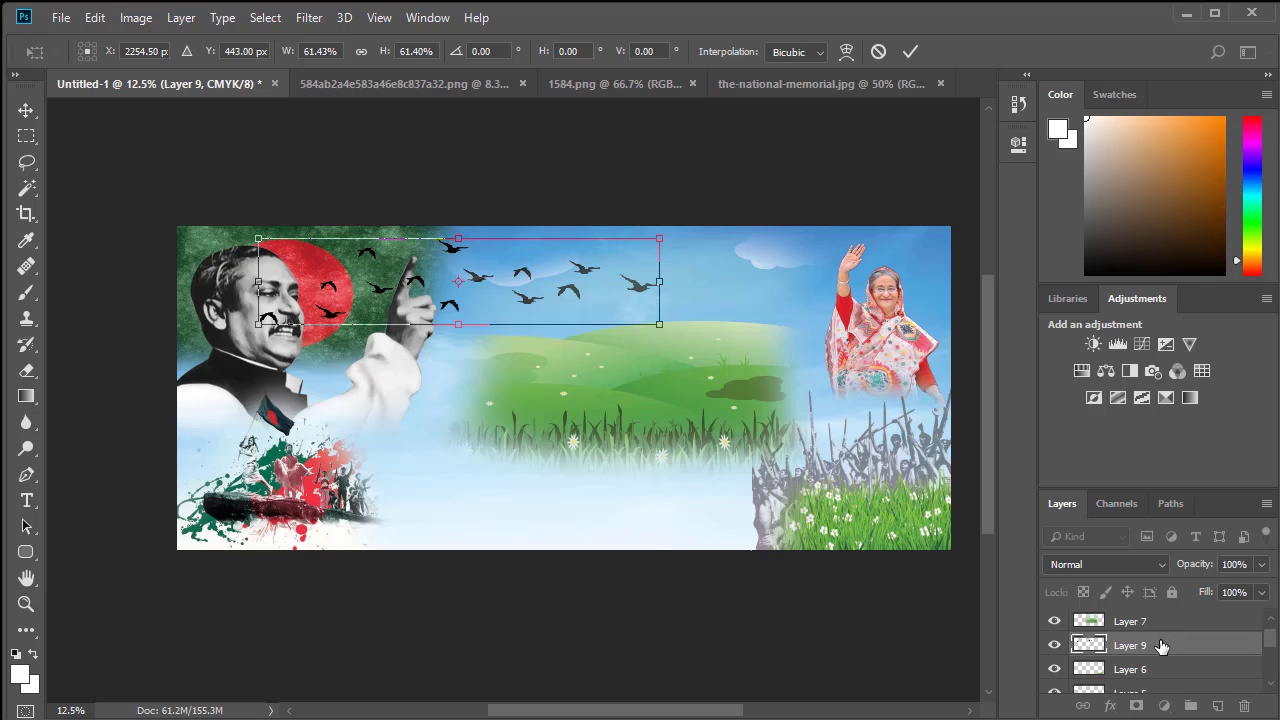
pyautogui.press('Return')
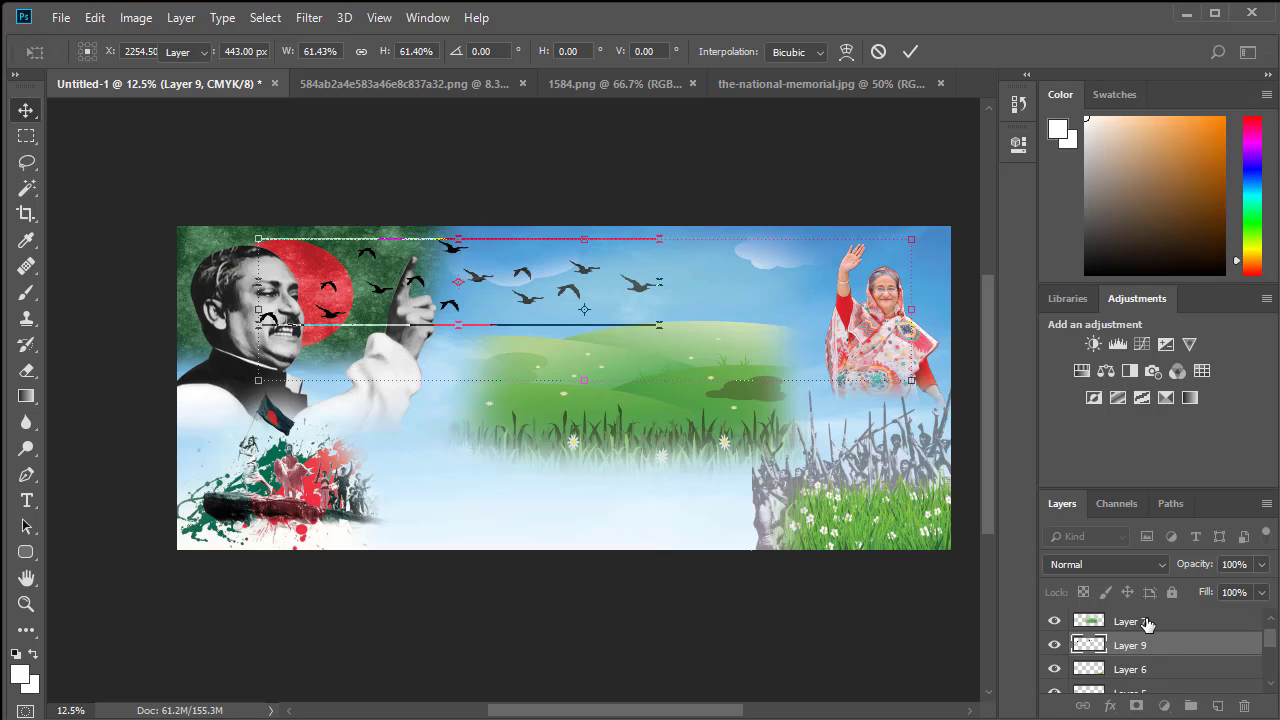
pyautogui.scroll(1, 1150, 640)
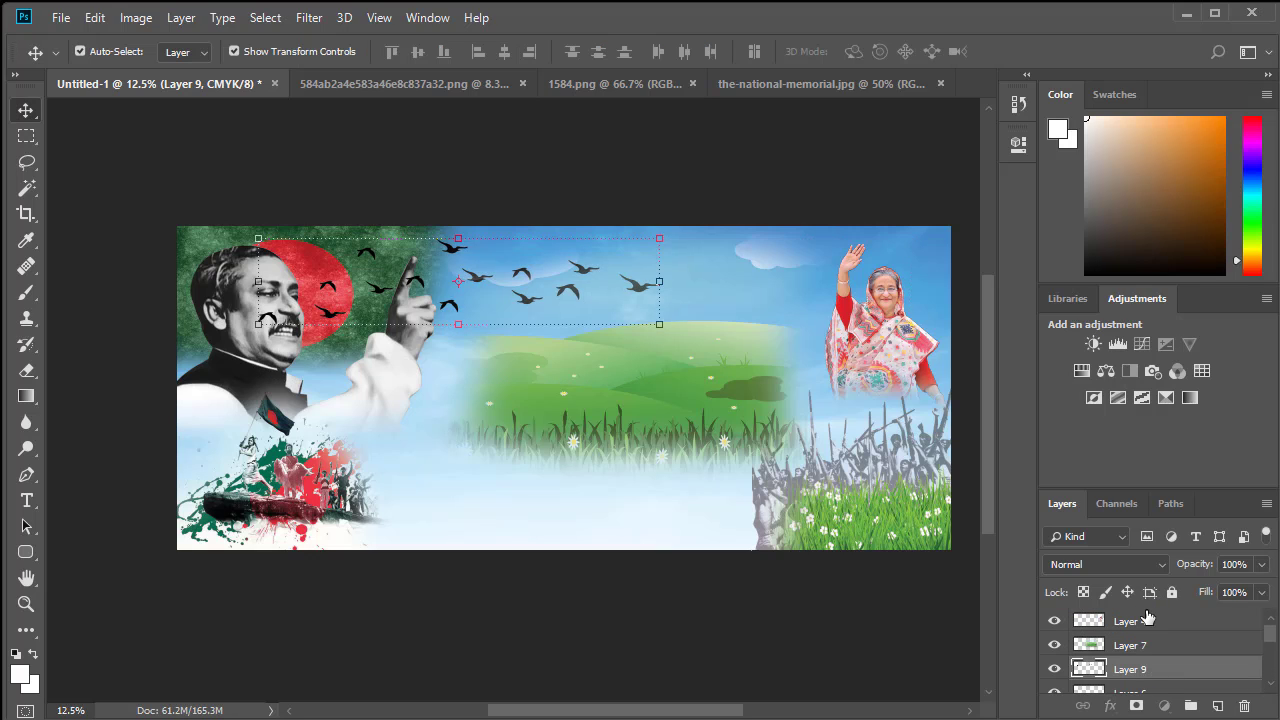
pyautogui.moveTo(1157, 669); pyautogui.dragTo(1155, 611)
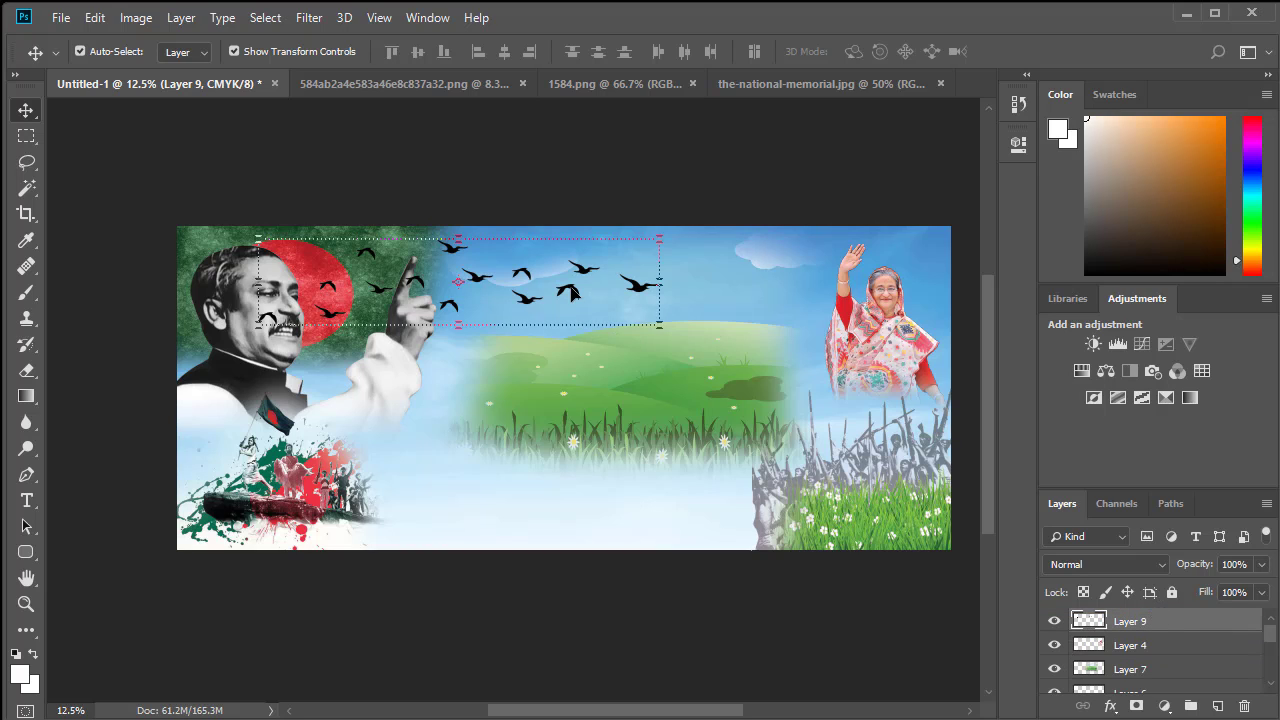
# - Place the flock of birds in the sky between the two portraits and scale it down to about 69%
pyautogui.moveTo(573, 291); pyautogui.dragTo(750, 287)
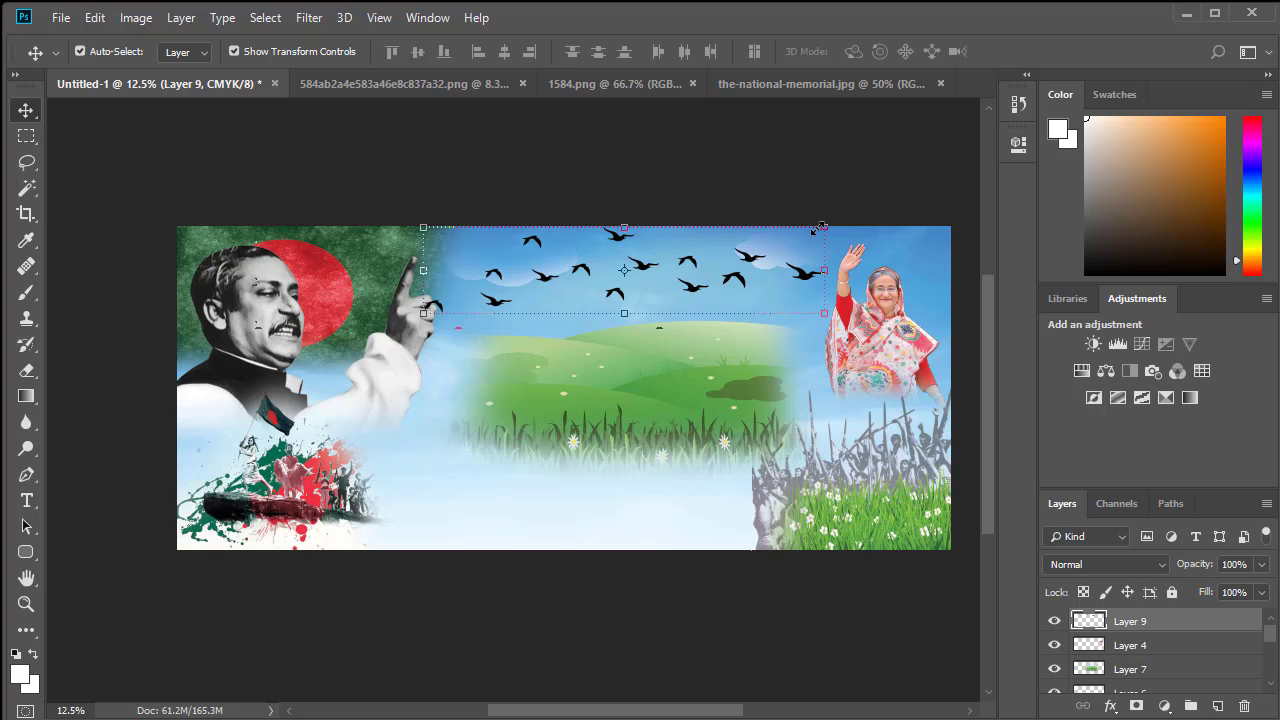
pyautogui.moveTo(819, 228); pyautogui.dragTo(700, 253)
pyautogui.moveTo(606, 280); pyautogui.dragTo(661, 271)
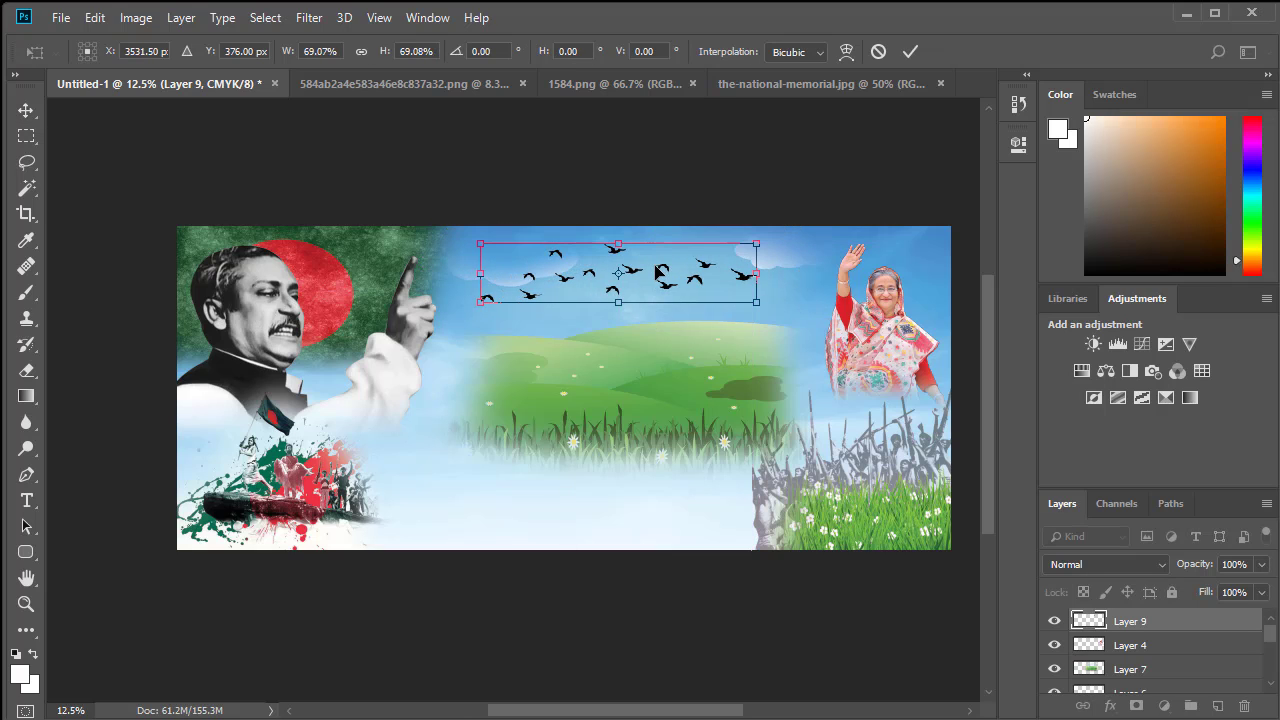
pyautogui.click(909, 53)
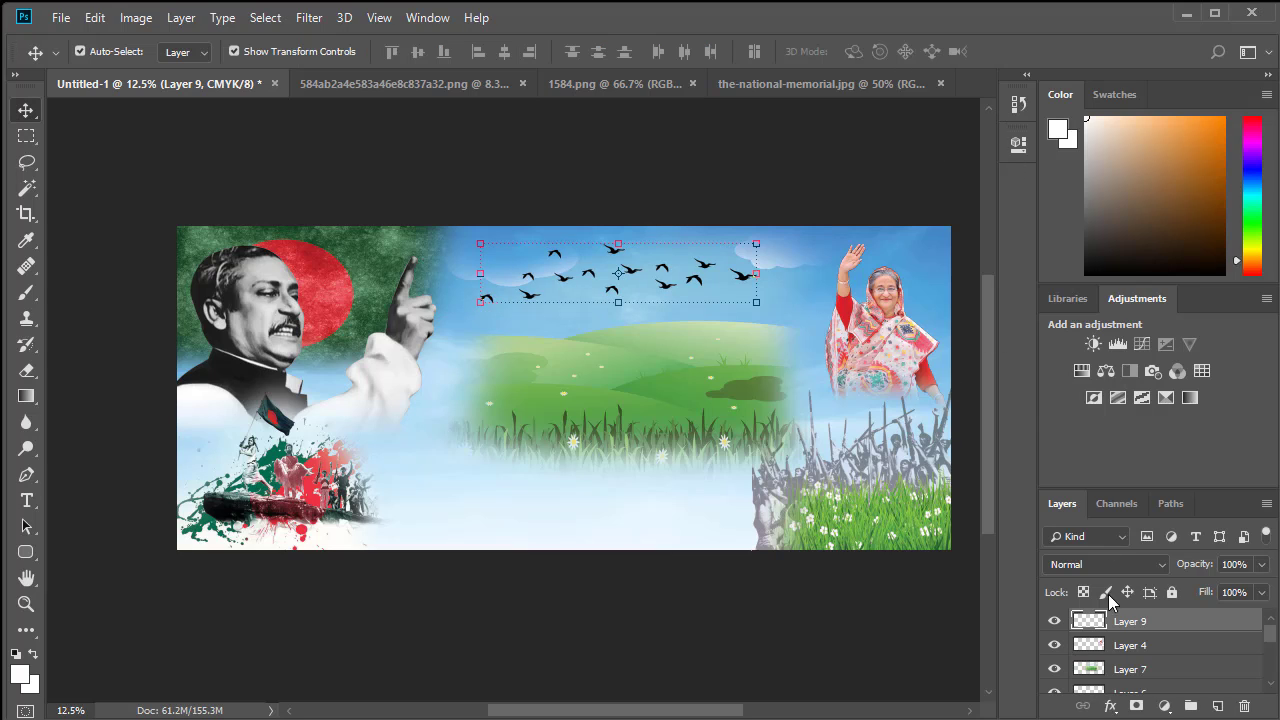
# - Apply a white Color Overlay to the birds layer with Normal blend mode and 100% opacity
pyautogui.rightClick(1167, 628)
pyautogui.click(962, 47)
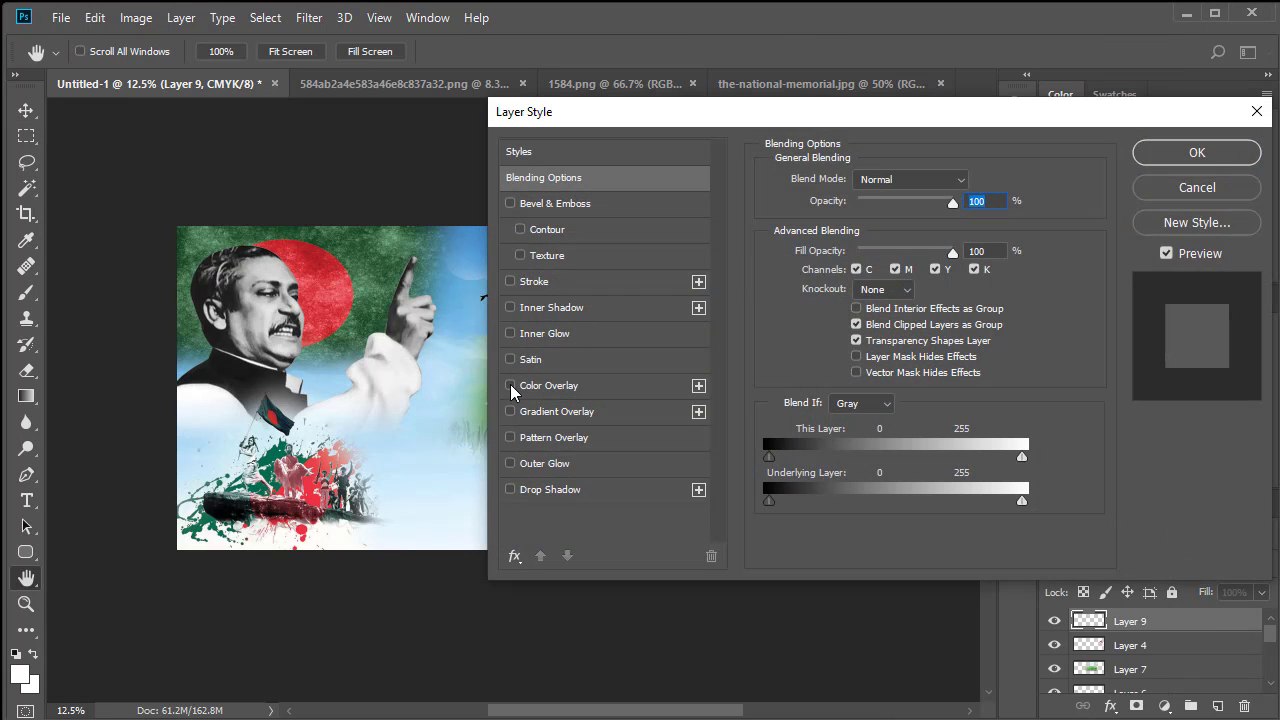
pyautogui.click(511, 387)
pyautogui.click(549, 389)
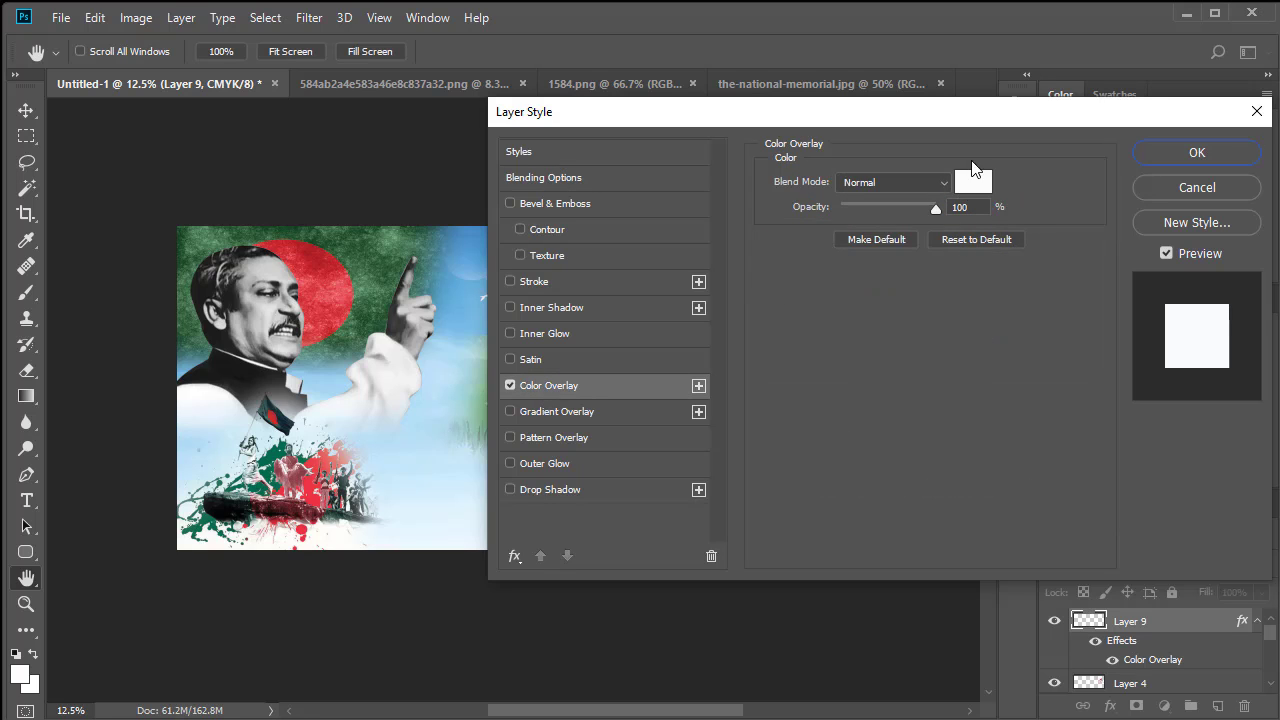
pyautogui.moveTo(975, 113); pyautogui.dragTo(866, 182)
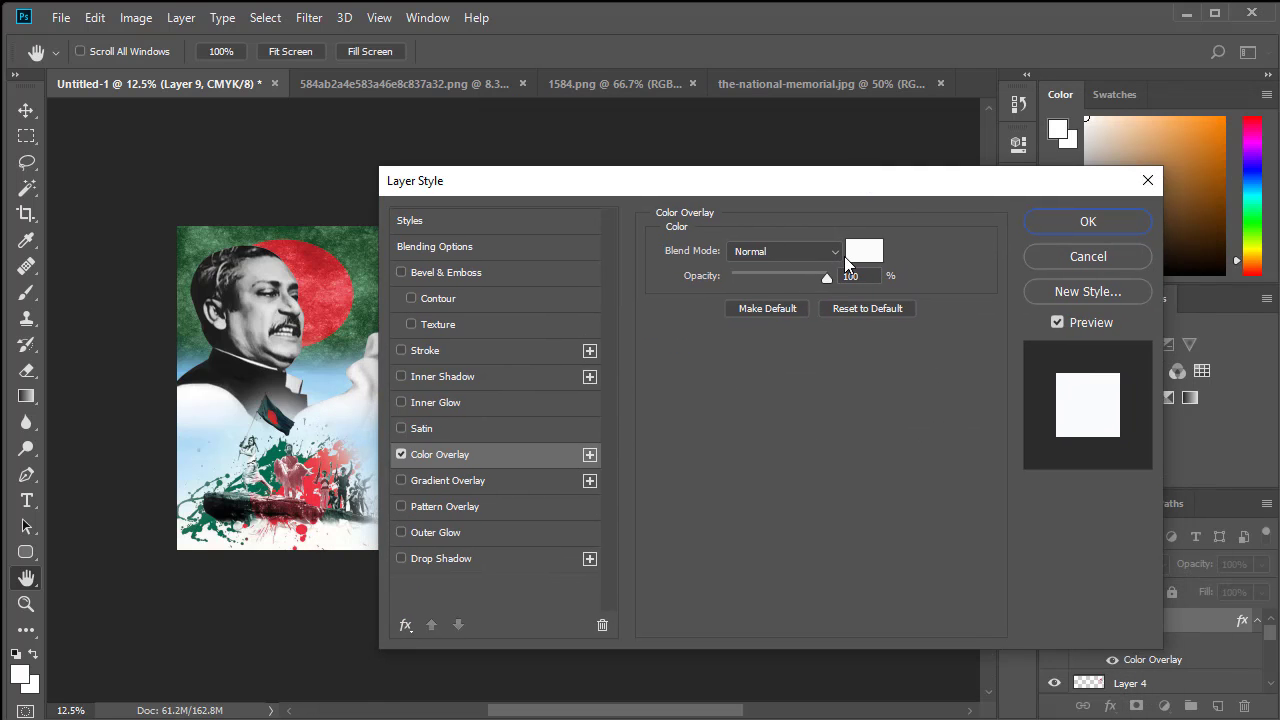
pyautogui.click(1050, 224)
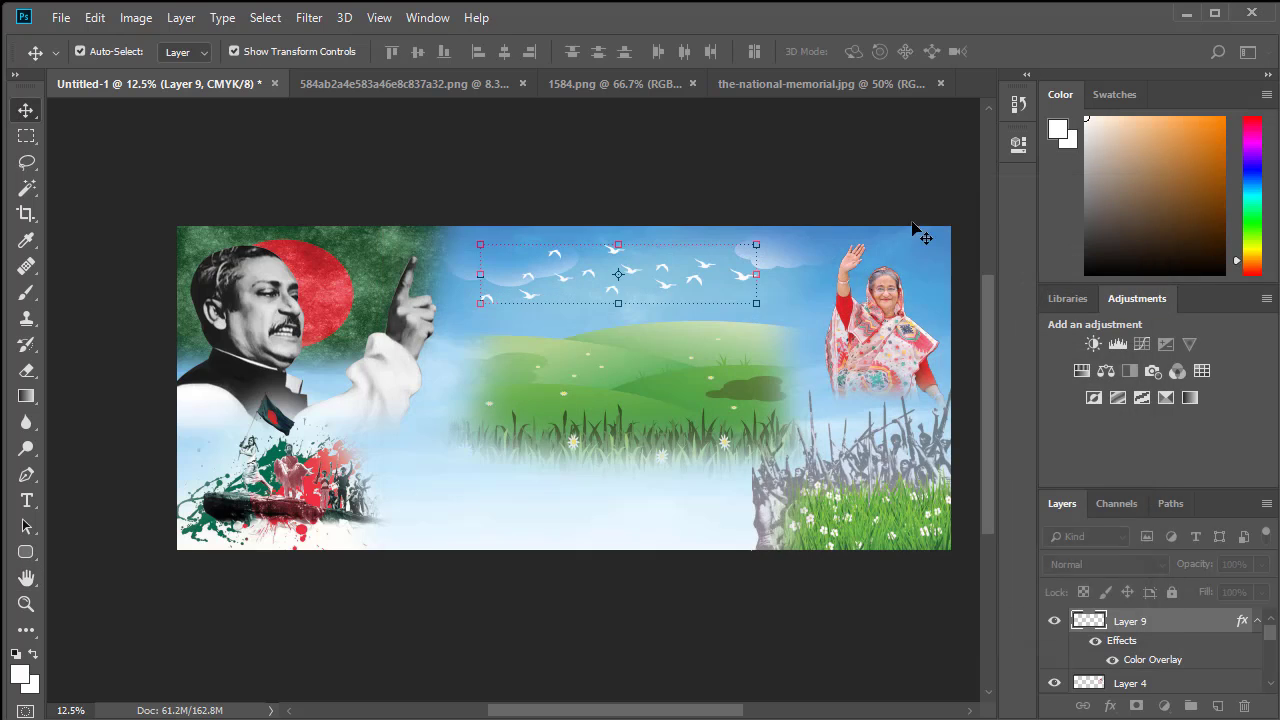
# - Close the birds image and copy the memorial photo from 1584.png into the banner's centre, scaled up to about 198%
pyautogui.click(335, 84)
pyautogui.click(573, 84)
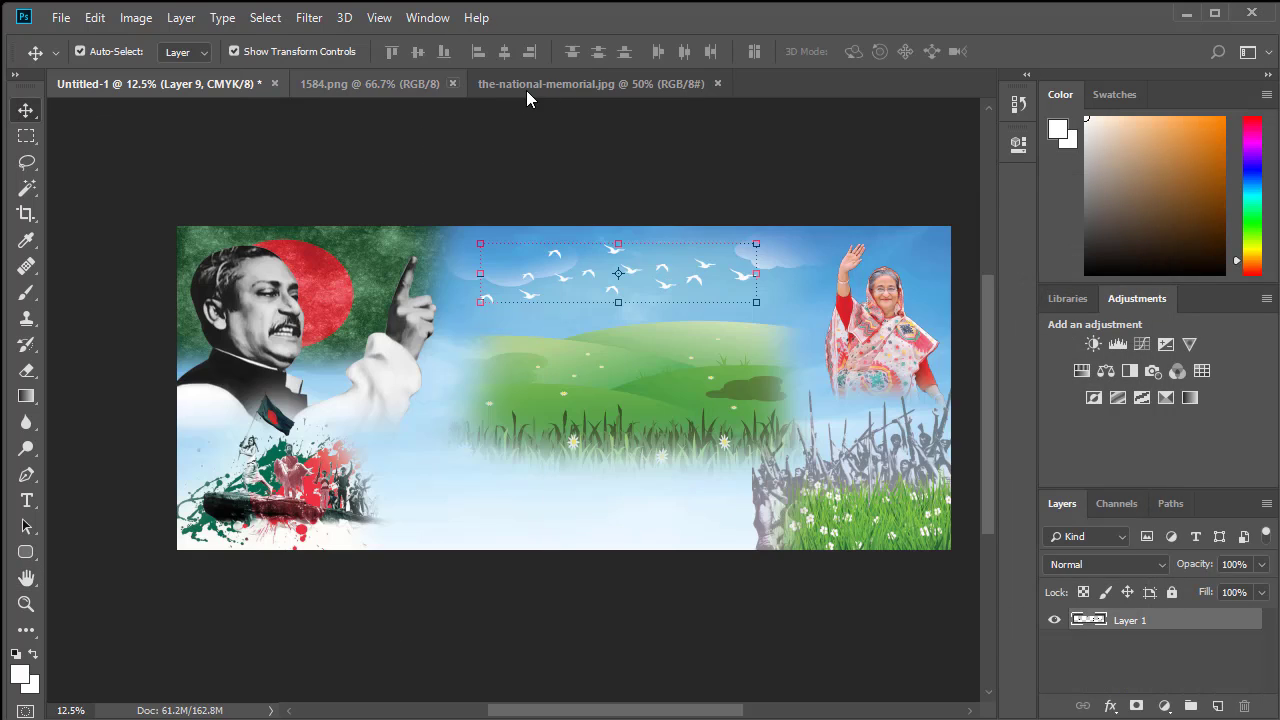
pyautogui.click(389, 82)
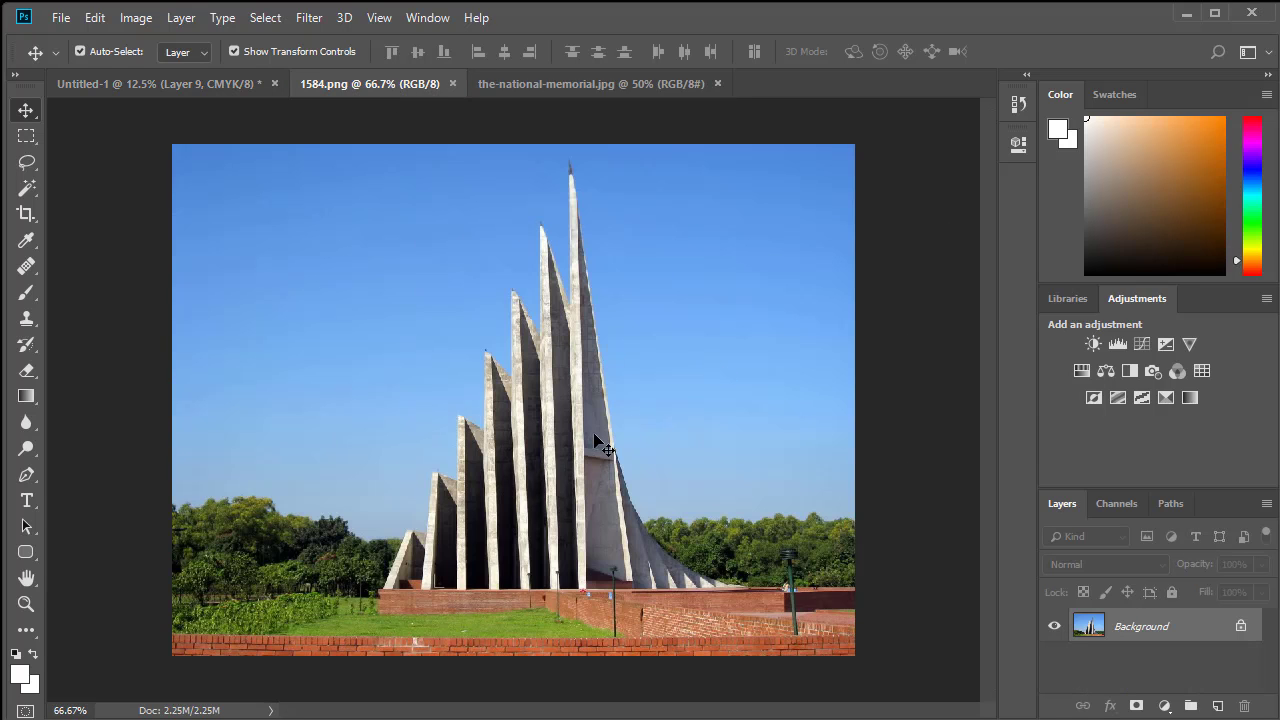
pyautogui.moveTo(596, 442); pyautogui.dragTo(724, 228)
pyautogui.moveTo(580, 337); pyautogui.dragTo(601, 357)
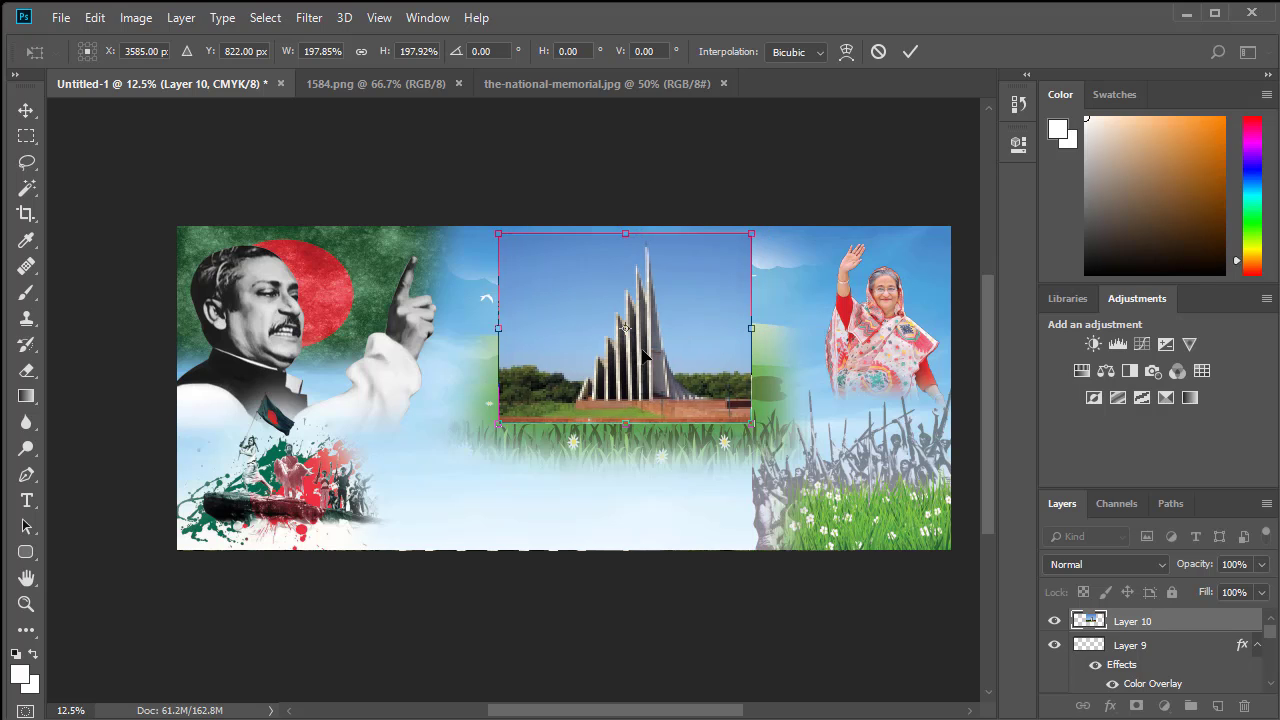
pyautogui.click(912, 56)
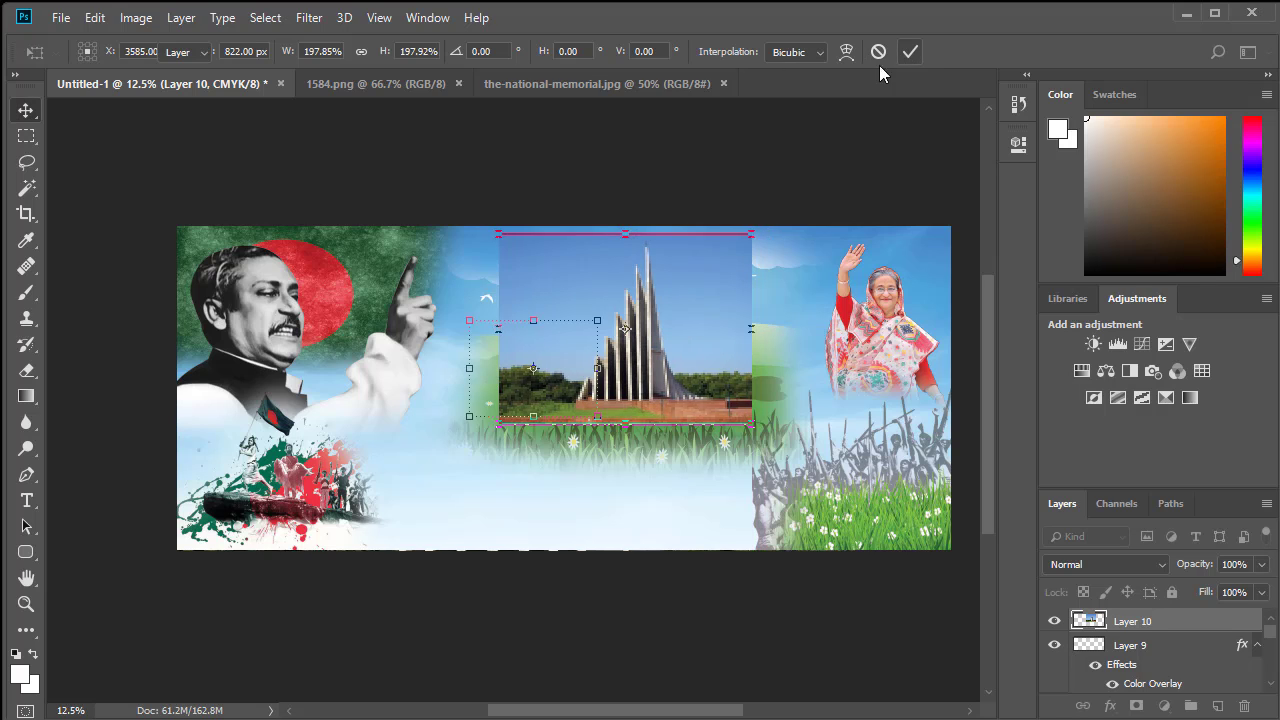
# - Erase the sky and surroundings around the monument with a soft 900 px eraser so it blends into the green hills
pyautogui.click(26, 371)
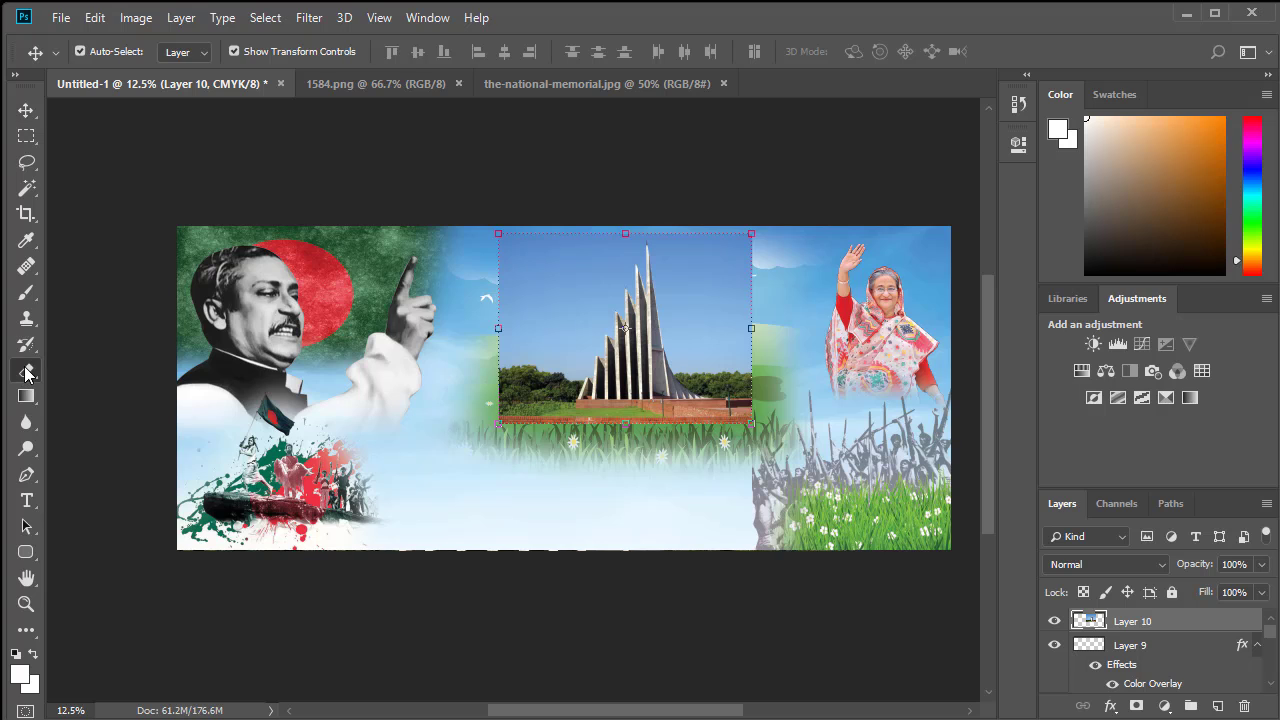
pyautogui.moveTo(466, 380)
pyautogui.mouseDown()
pyautogui.moveTo(514, 207)
pyautogui.moveTo(496, 322)
pyautogui.moveTo(466, 387)
pyautogui.moveTo(486, 401)
pyautogui.moveTo(483, 433)
pyautogui.moveTo(553, 461)
pyautogui.moveTo(704, 467)
pyautogui.moveTo(740, 466)
pyautogui.moveTo(769, 434)
pyautogui.moveTo(771, 298)
pyautogui.moveTo(754, 300)
pyautogui.moveTo(745, 328)
pyautogui.moveTo(723, 223)
pyautogui.moveTo(526, 174)
pyautogui.moveTo(566, 219)
pyautogui.moveTo(533, 338)
pyautogui.mouseUp()
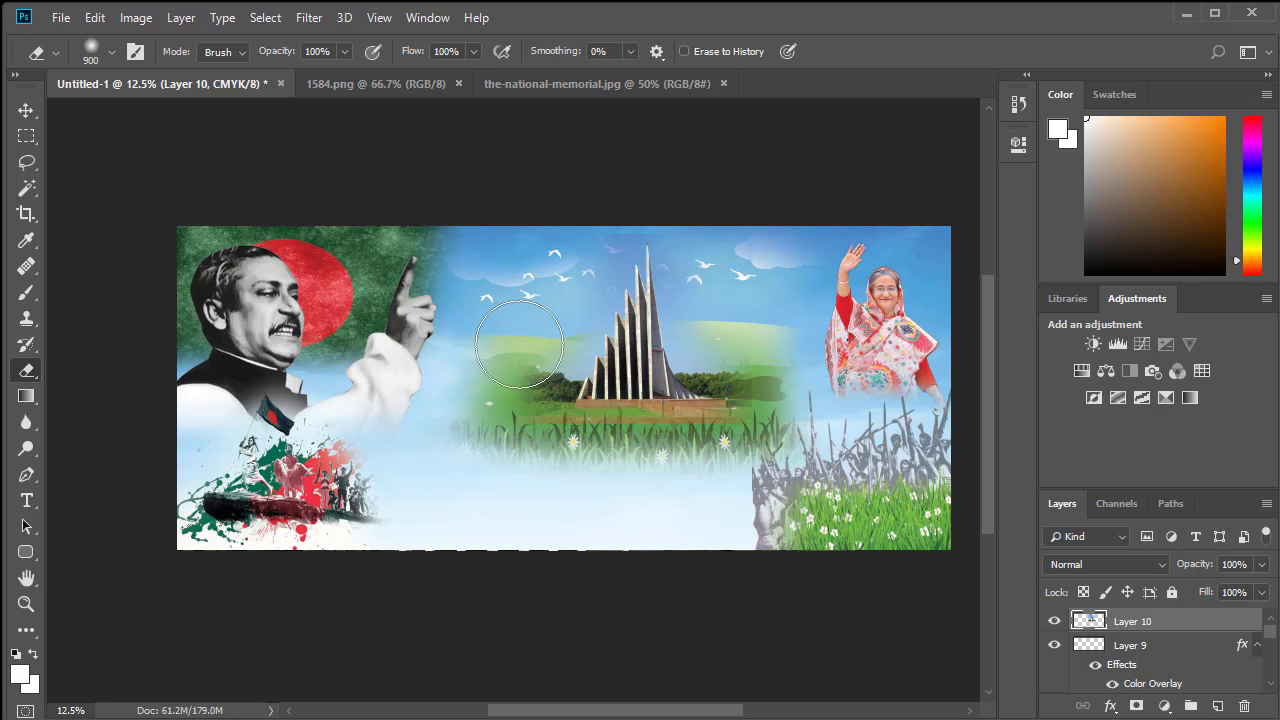
pyautogui.scroll(1, 669, 393)
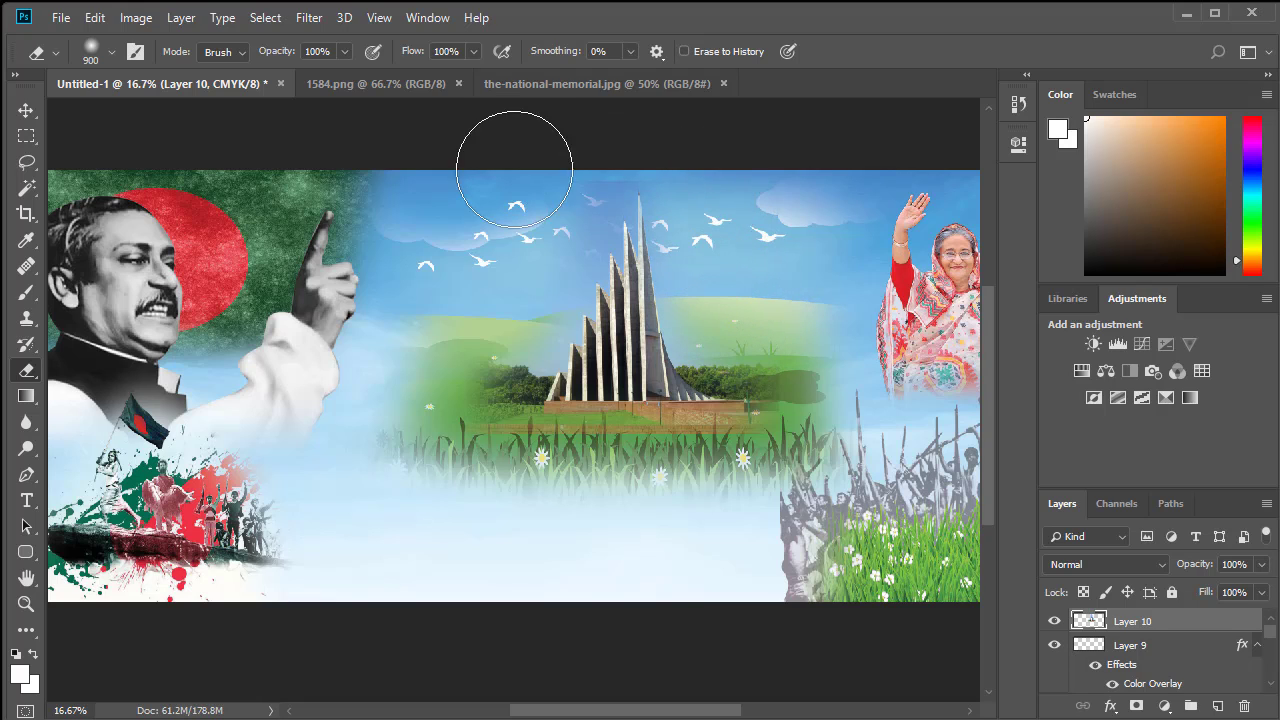
pyautogui.moveTo(509, 163)
pyautogui.mouseDown()
pyautogui.moveTo(569, 170)
pyautogui.moveTo(568, 207)
pyautogui.moveTo(580, 176)
pyautogui.moveTo(582, 195)
pyautogui.moveTo(537, 247)
pyautogui.moveTo(537, 298)
pyautogui.moveTo(513, 328)
pyautogui.mouseUp()
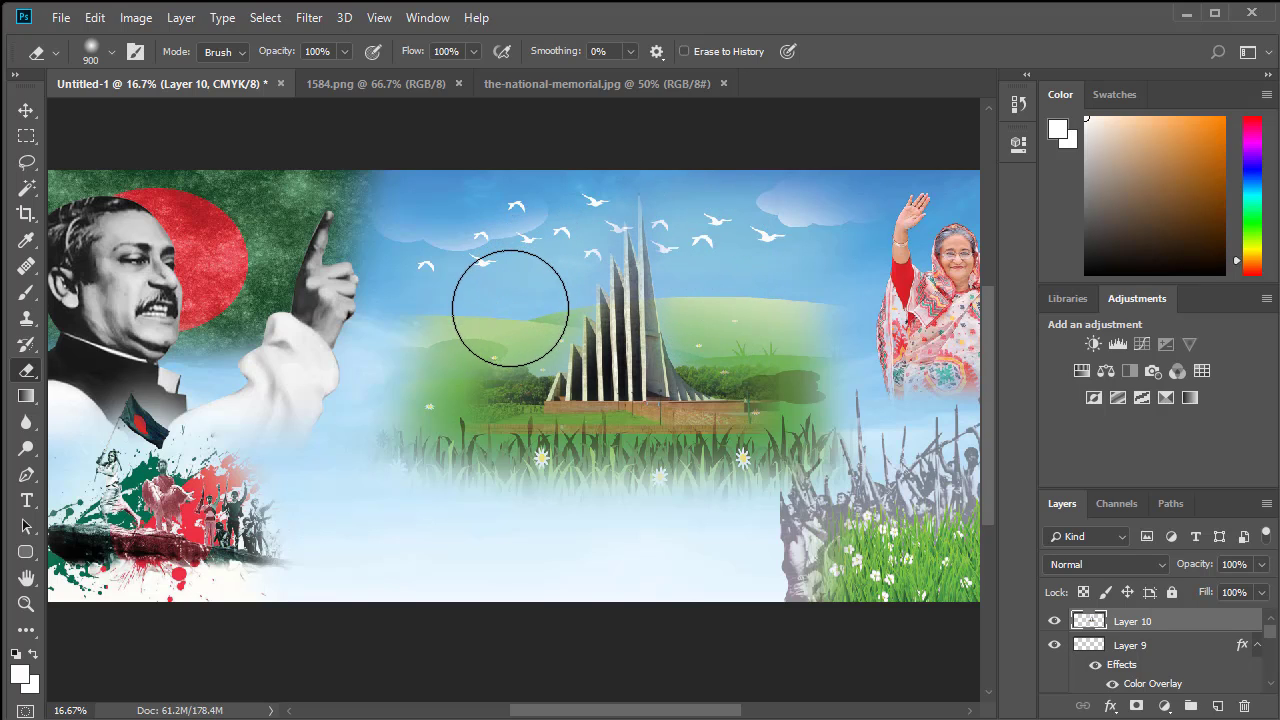
pyautogui.moveTo(771, 320)
pyautogui.mouseDown()
pyautogui.moveTo(766, 329)
pyautogui.moveTo(725, 298)
pyautogui.mouseUp()
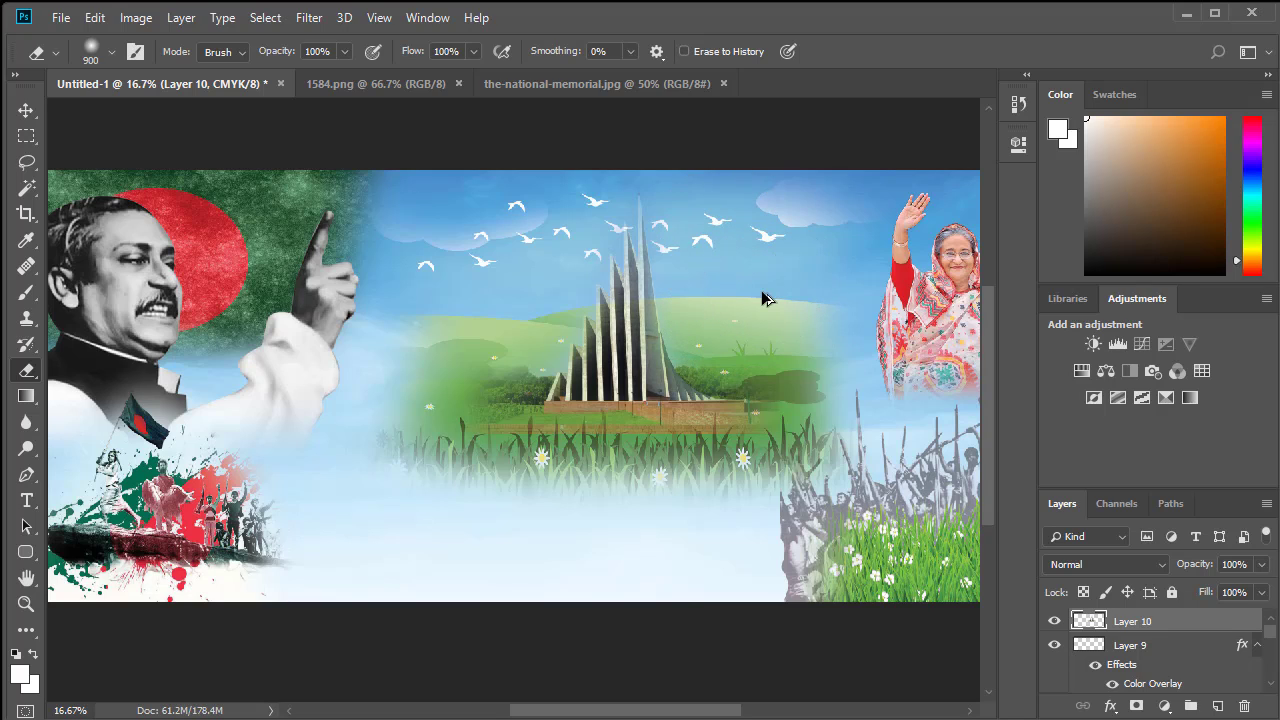
# - Close 1584.png and copy the flagpole photo from the-national-memorial.jpg onto the banner's monument area
pyautogui.click(418, 91)
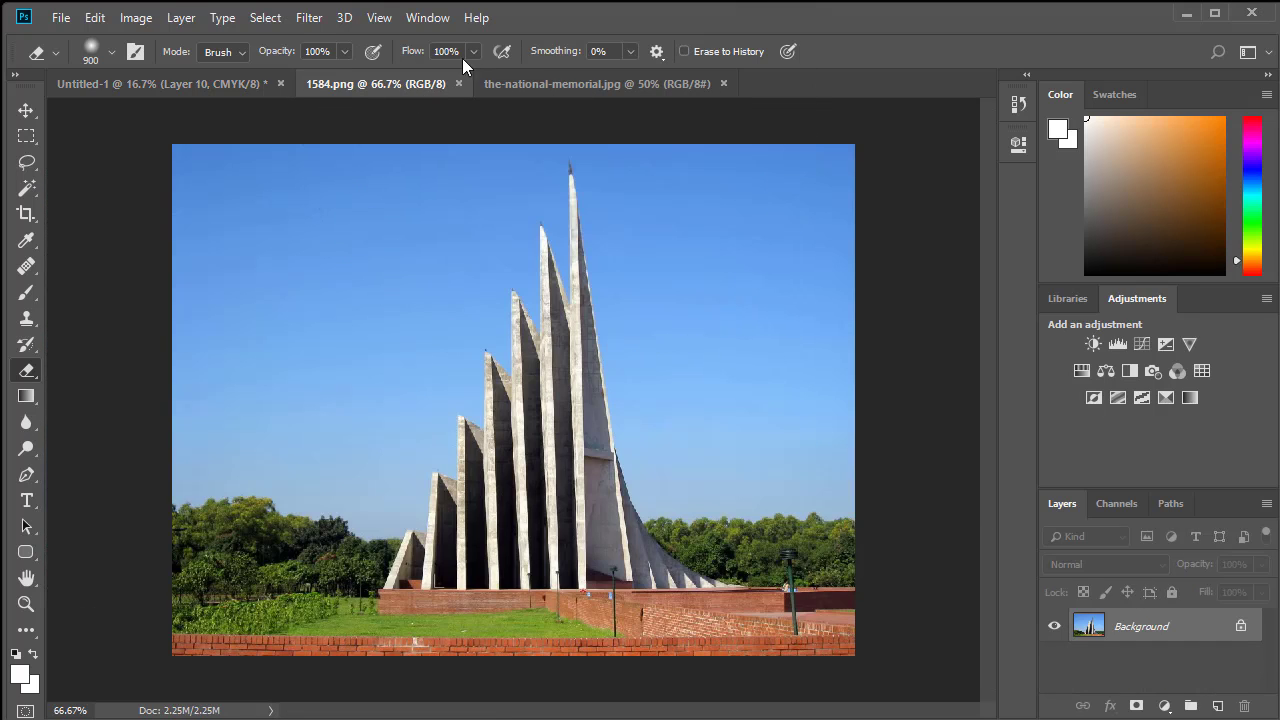
pyautogui.click(458, 84)
pyautogui.click(27, 110)
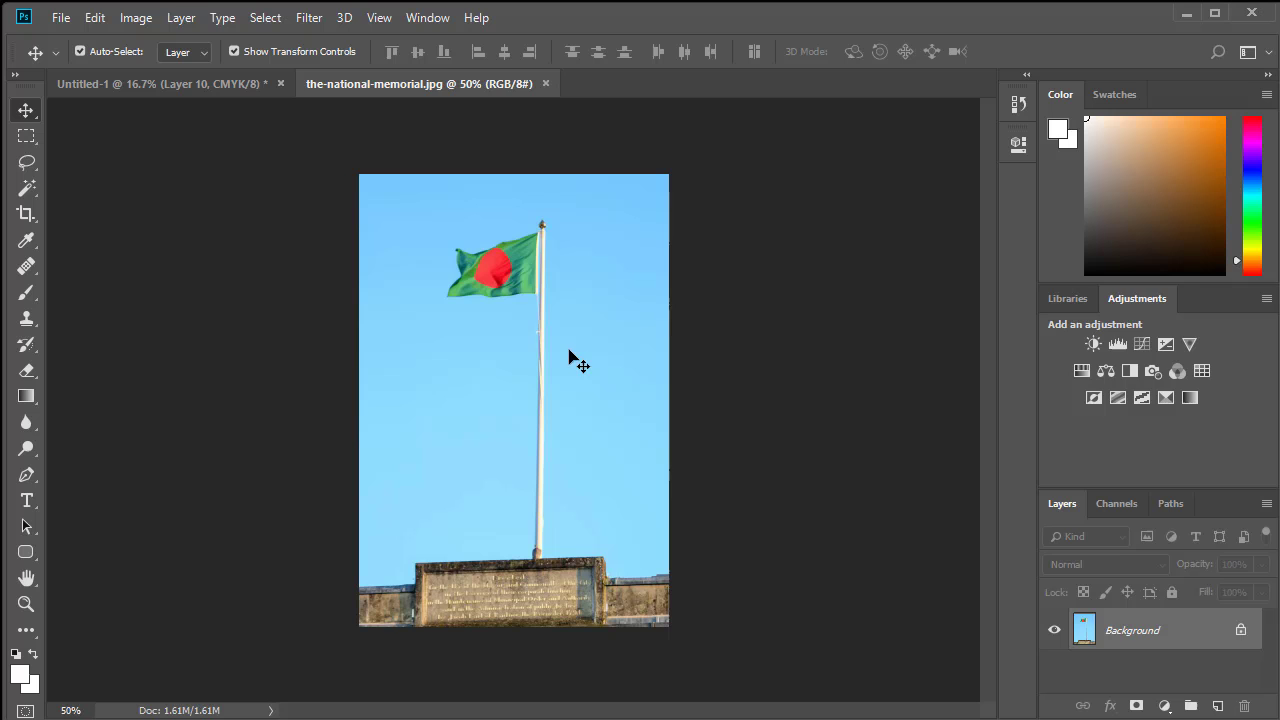
pyautogui.moveTo(545, 338); pyautogui.dragTo(673, 361)
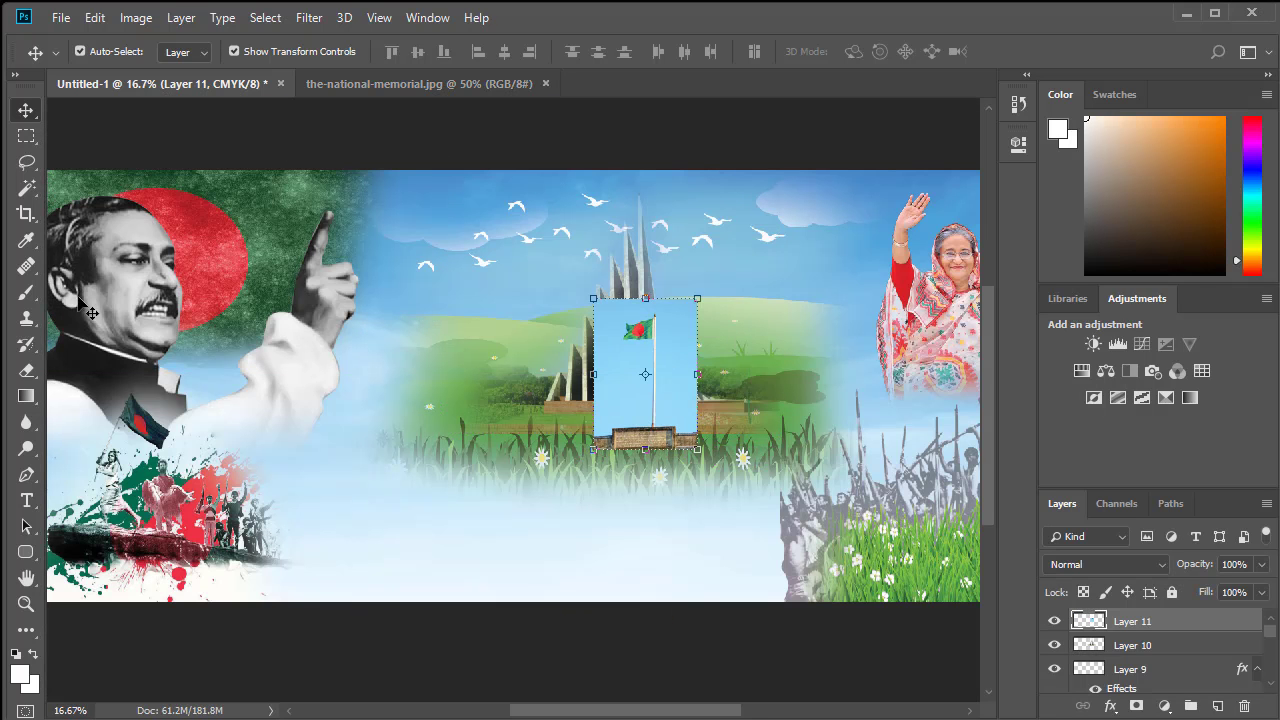
# - Remove the blue sky from the flagpole layer with the Magic Wand at tolerance 32 and clear the selection
pyautogui.click(26, 188)
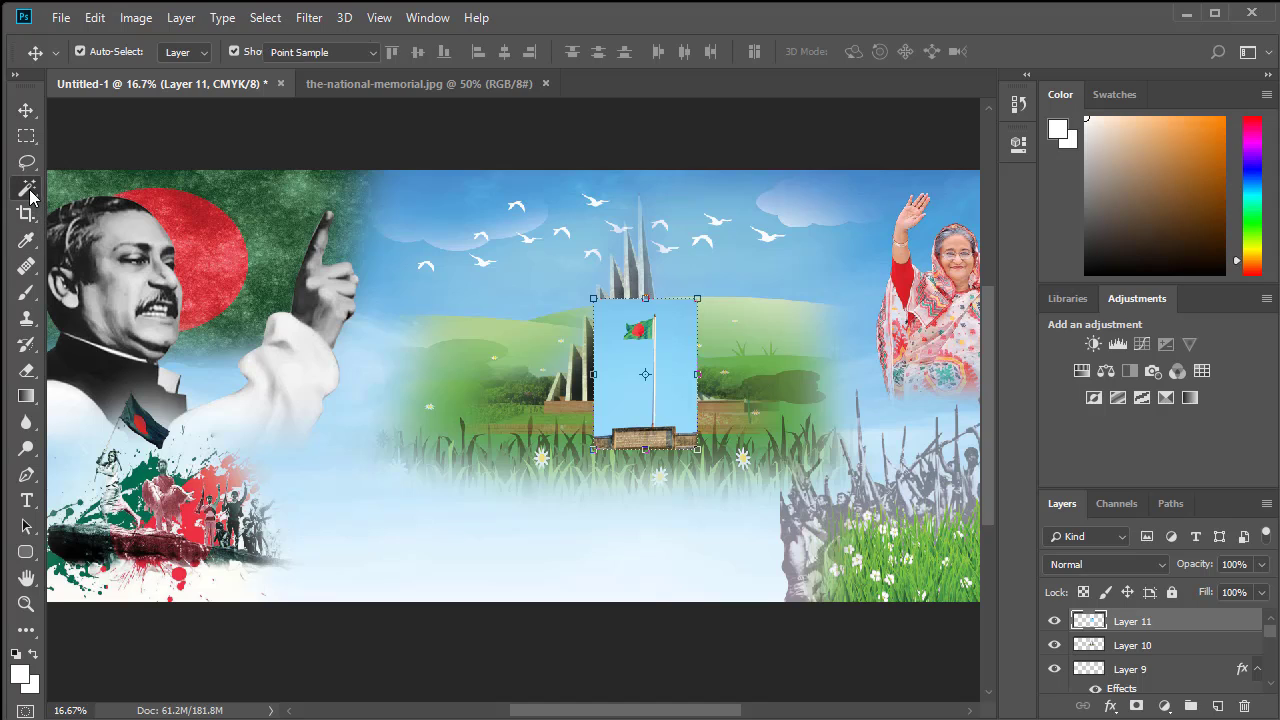
pyautogui.click(614, 362)
pyautogui.press('Delete')
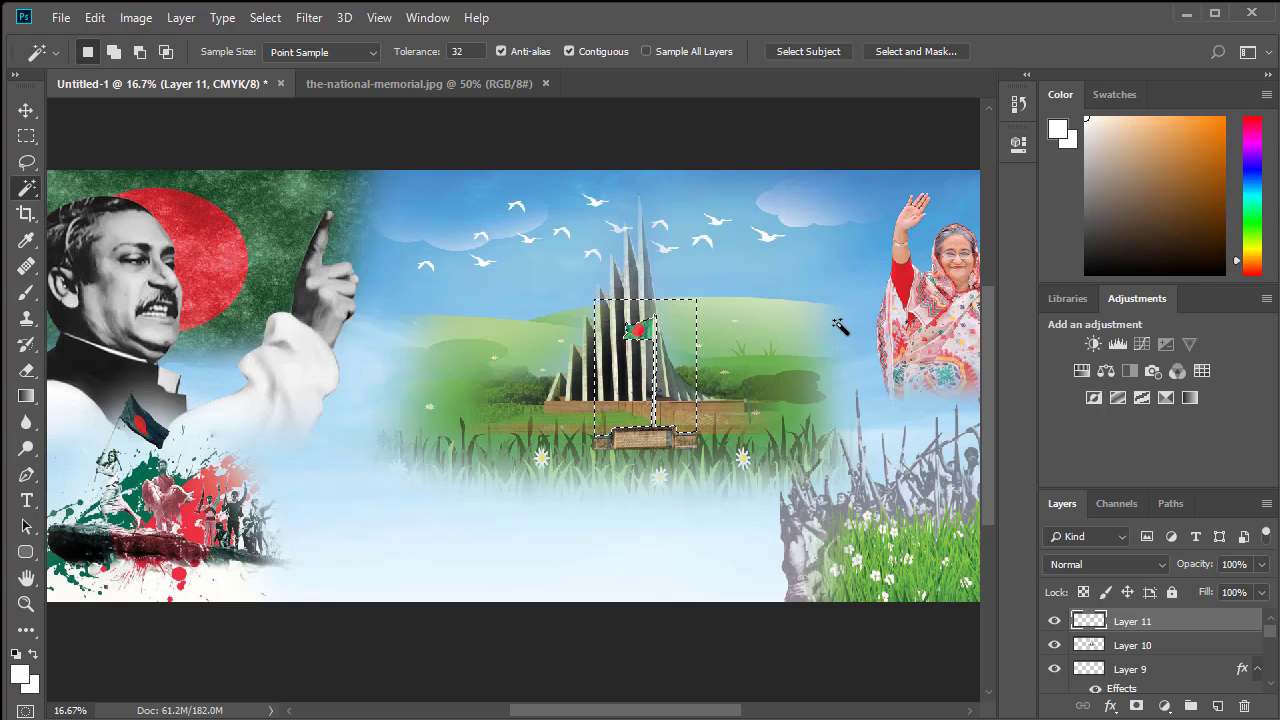
pyautogui.rightClick(631, 349)
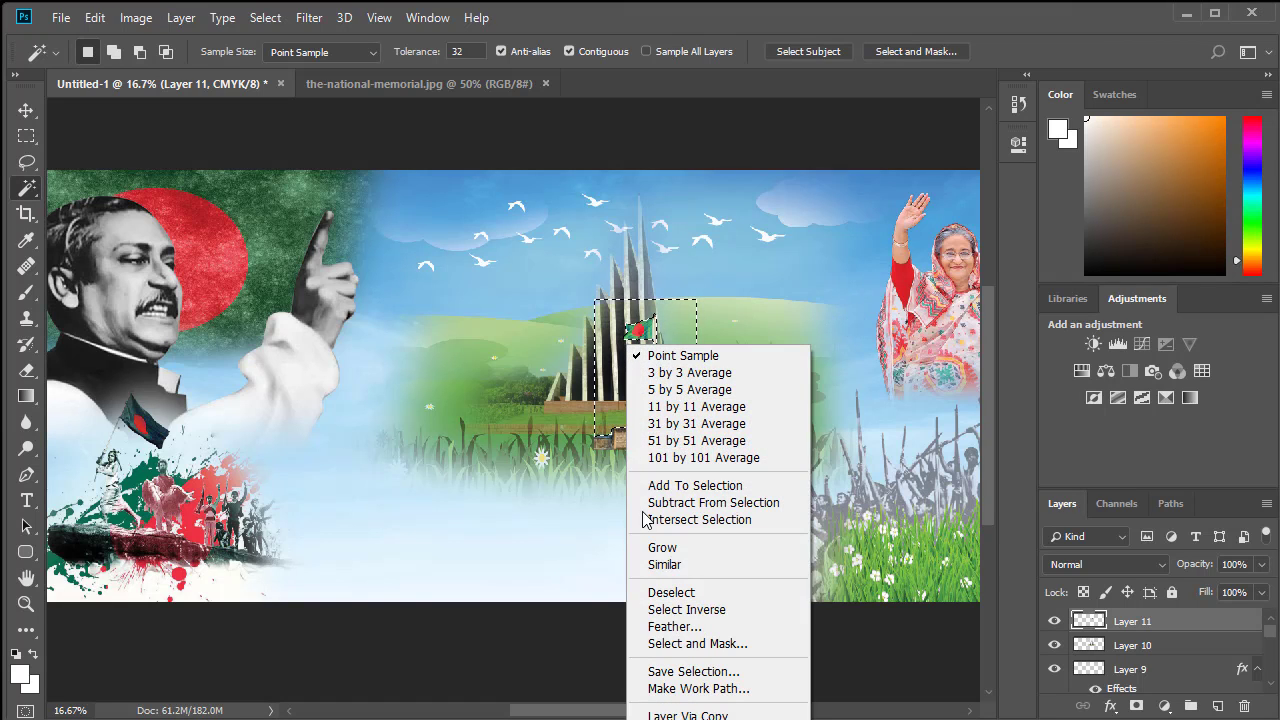
pyautogui.click(685, 592)
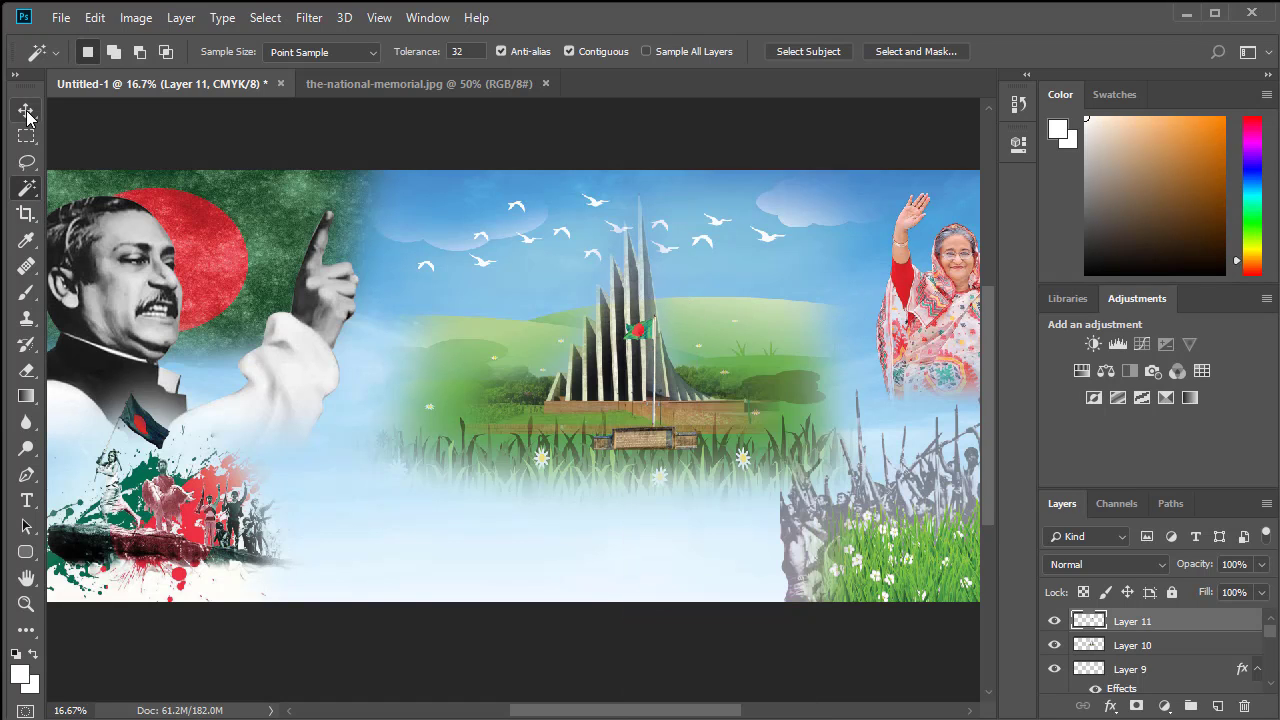
# - Move the flagpole beside the monument's tallest spire and scale it up to about 120%
pyautogui.click(26, 112)
pyautogui.moveTo(655, 348); pyautogui.dragTo(747, 258)
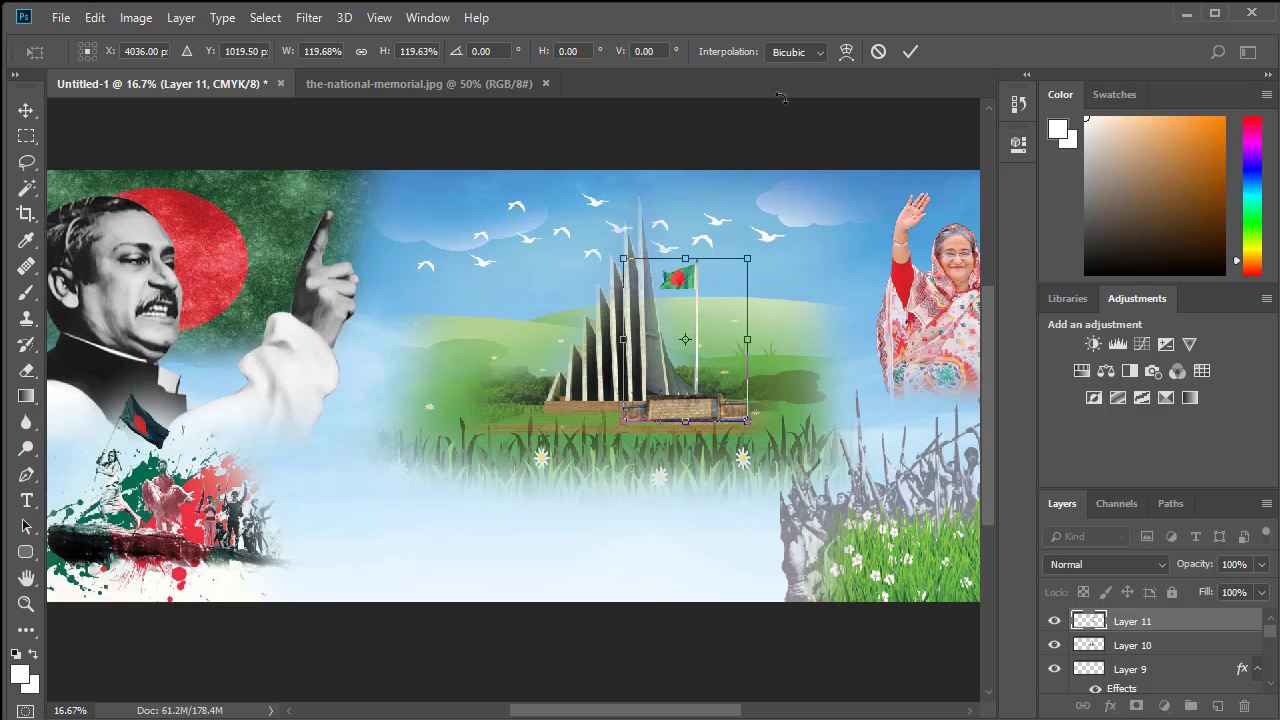
pyautogui.click(909, 54)
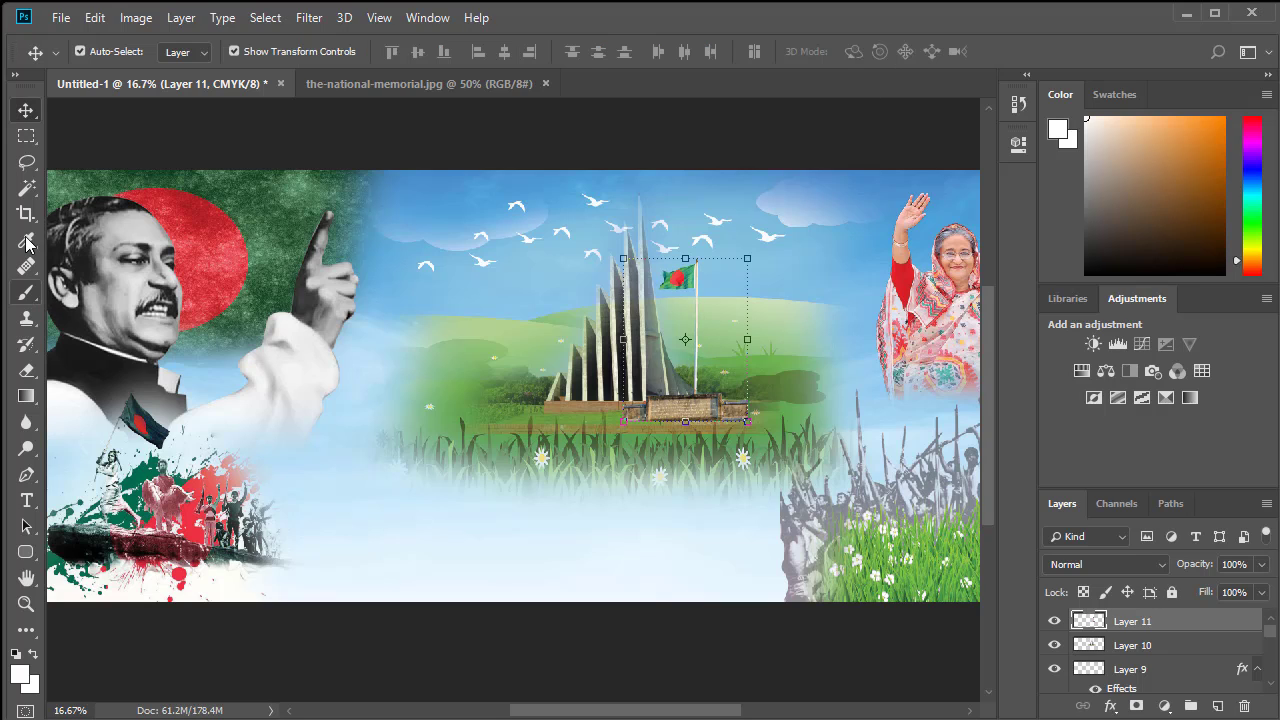
# - Erase the inscribed stone base from the flagpole layer with the soft 900 px eraser and close the-national-memorial.jpg
pyautogui.click(27, 370)
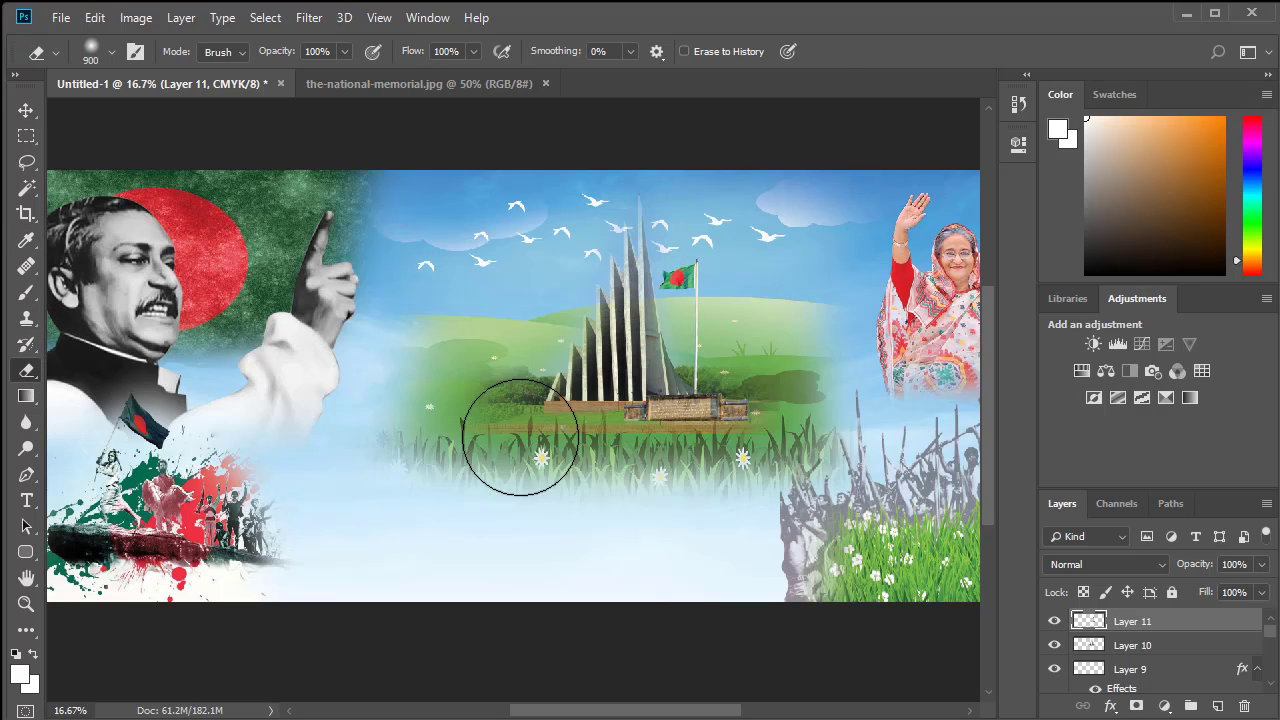
pyautogui.moveTo(628, 454)
pyautogui.mouseDown()
pyautogui.moveTo(659, 467)
pyautogui.moveTo(779, 453)
pyautogui.moveTo(638, 479)
pyautogui.moveTo(606, 479)
pyautogui.moveTo(591, 462)
pyautogui.moveTo(642, 469)
pyautogui.moveTo(662, 457)
pyautogui.moveTo(632, 459)
pyautogui.moveTo(627, 442)
pyautogui.moveTo(663, 491)
pyautogui.moveTo(777, 486)
pyautogui.mouseUp()
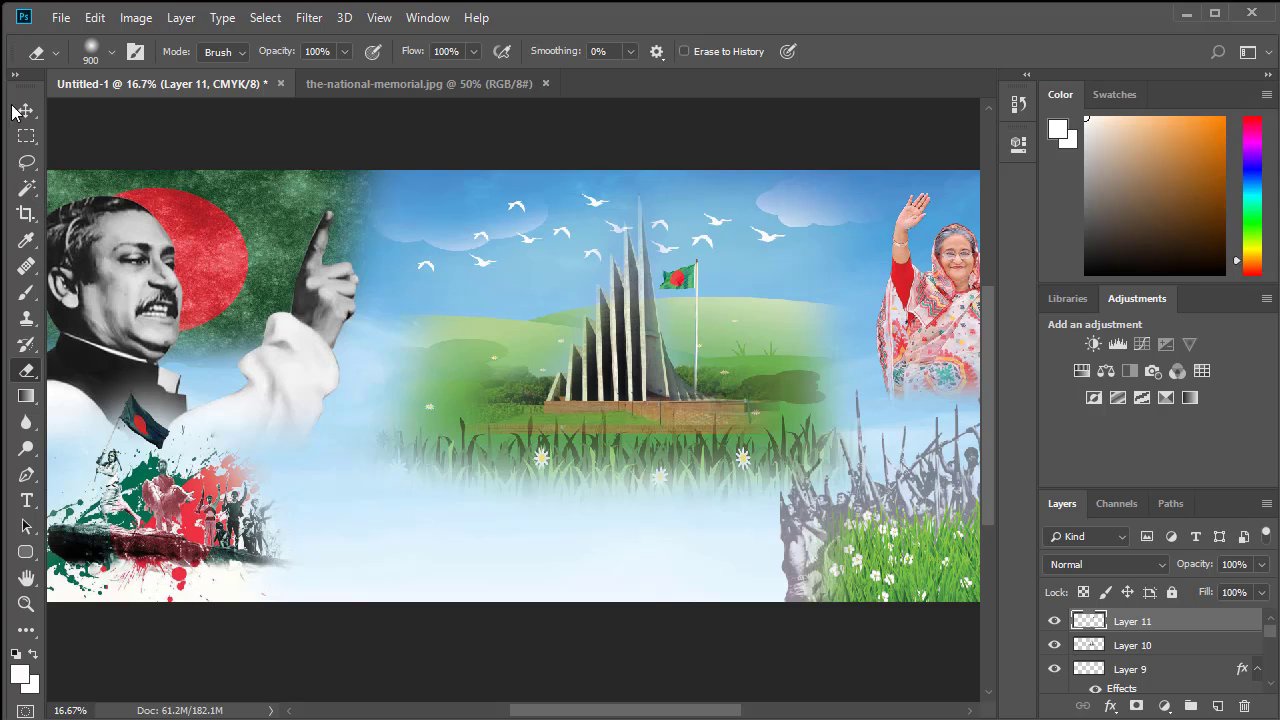
pyautogui.click(26, 110)
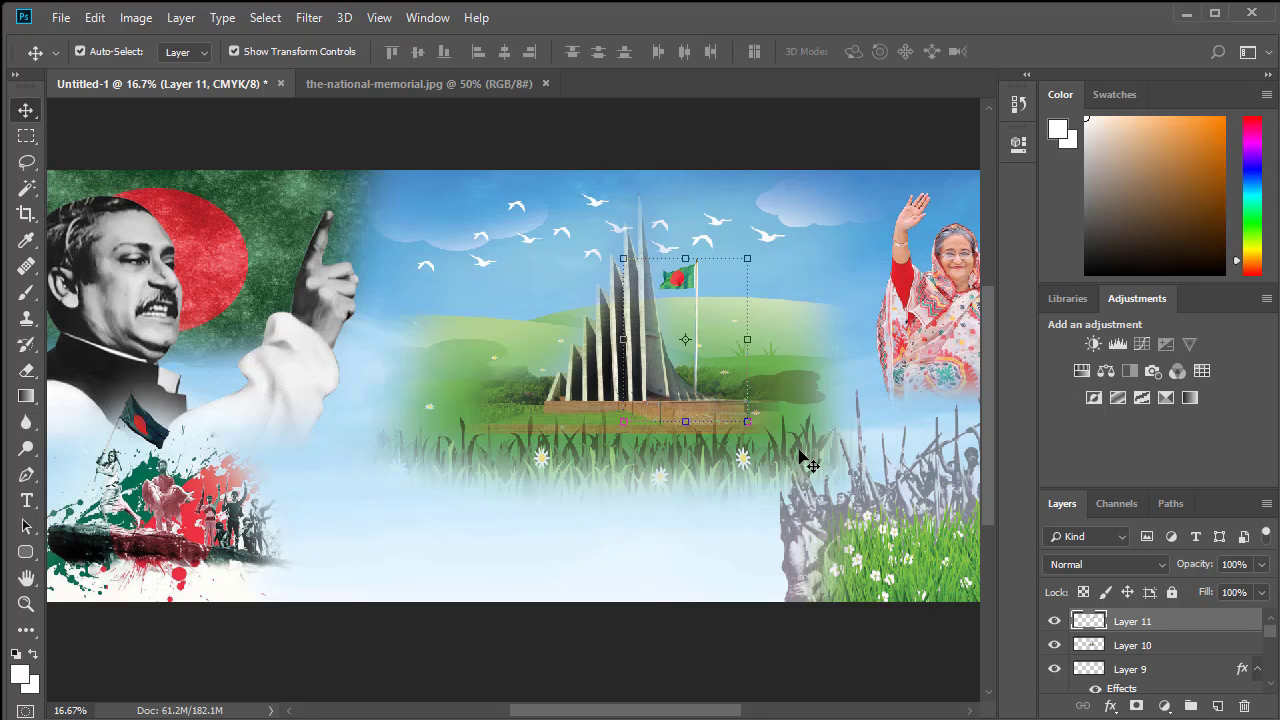
pyautogui.click(545, 83)
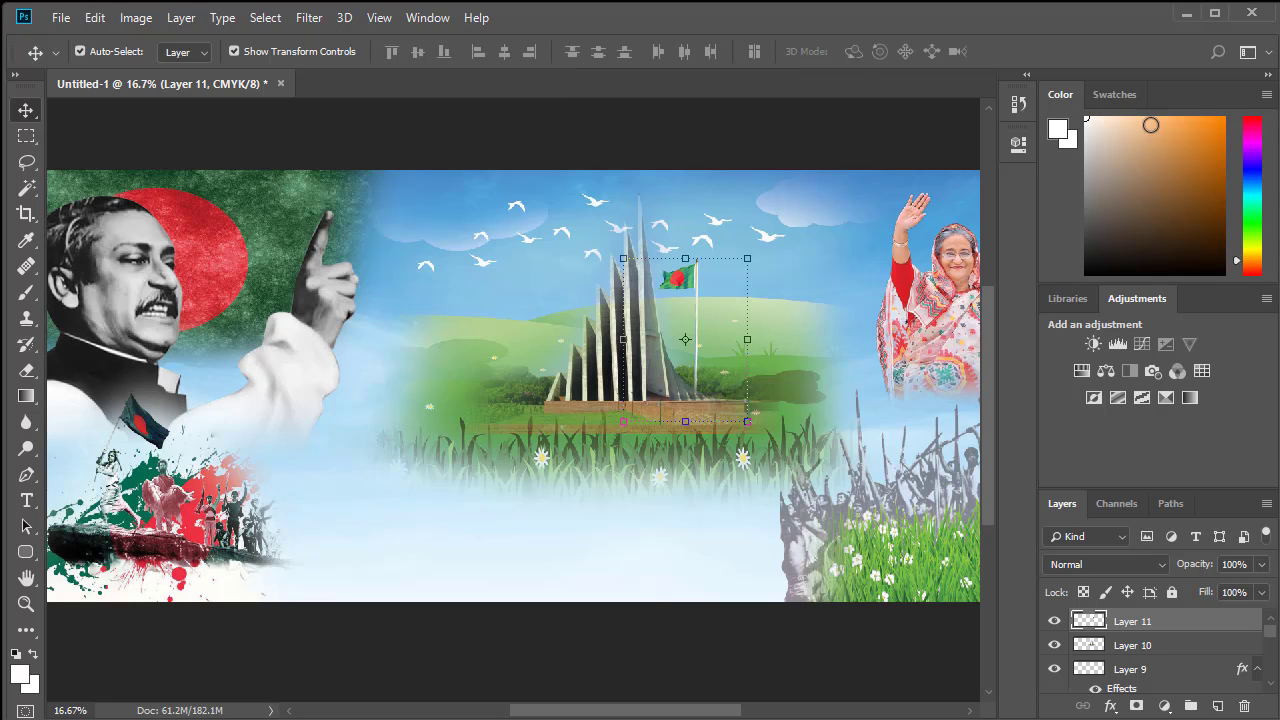
# - Try to move the monument, flagpole and sky background layers down together and undo the move
pyautogui.hotkey('ctrl', '-')
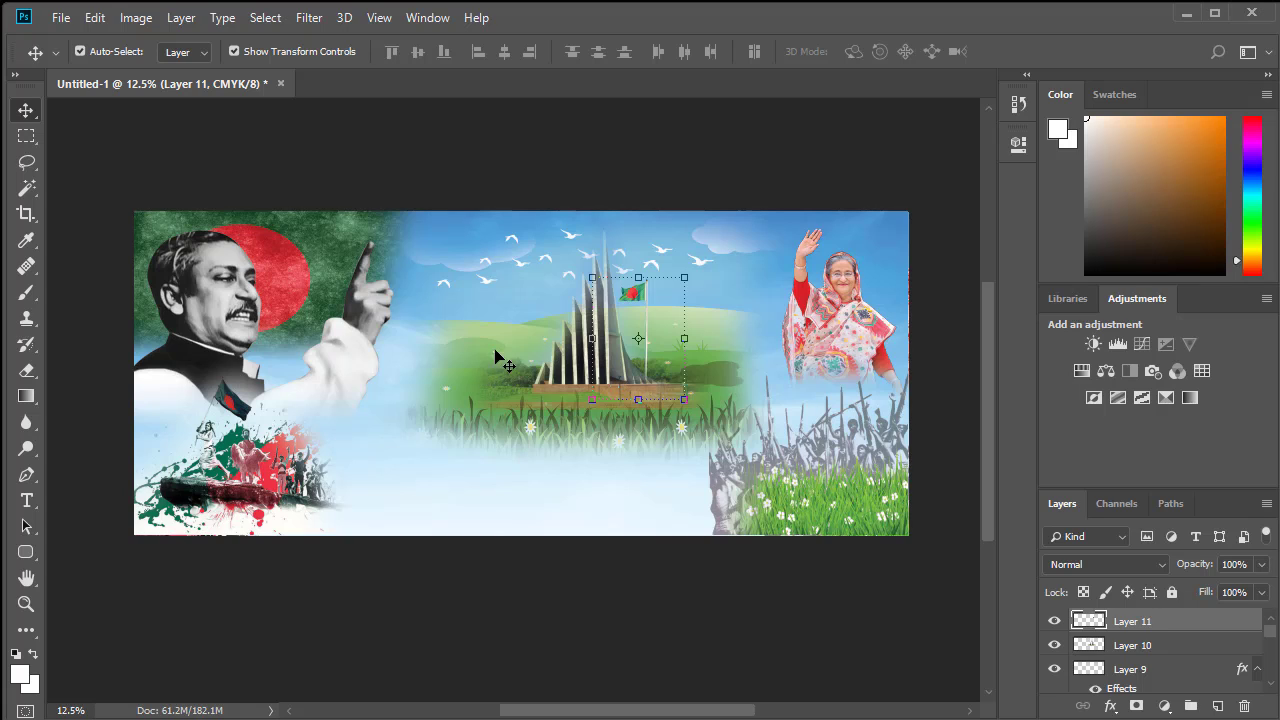
pyautogui.click(522, 380)
pyautogui.moveTo(593, 389); pyautogui.dragTo(593, 389)
pyautogui.keyDown('shift'); pyautogui.click(645, 295); pyautogui.keyUp('shift')
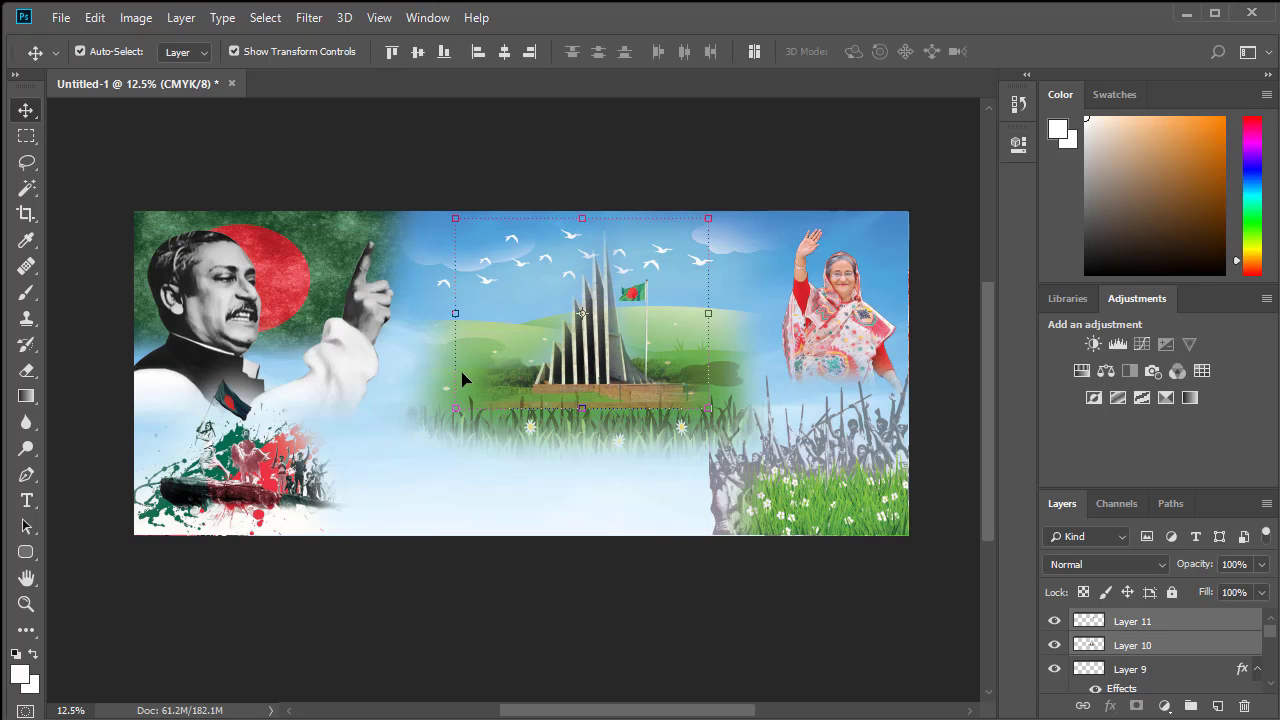
pyautogui.keyDown('shift'); pyautogui.click(417, 385); pyautogui.keyUp('shift')
pyautogui.moveTo(551, 372); pyautogui.dragTo(551, 391)
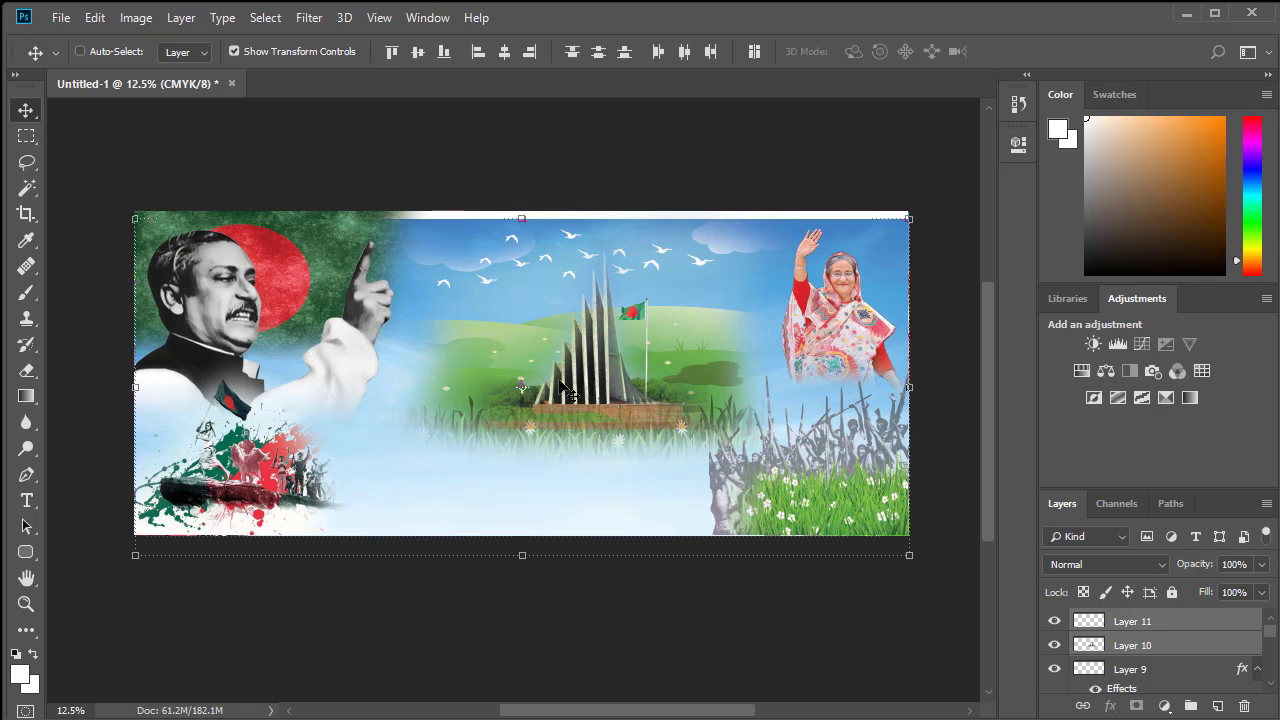
pyautogui.hotkey('ctrl', 'z')
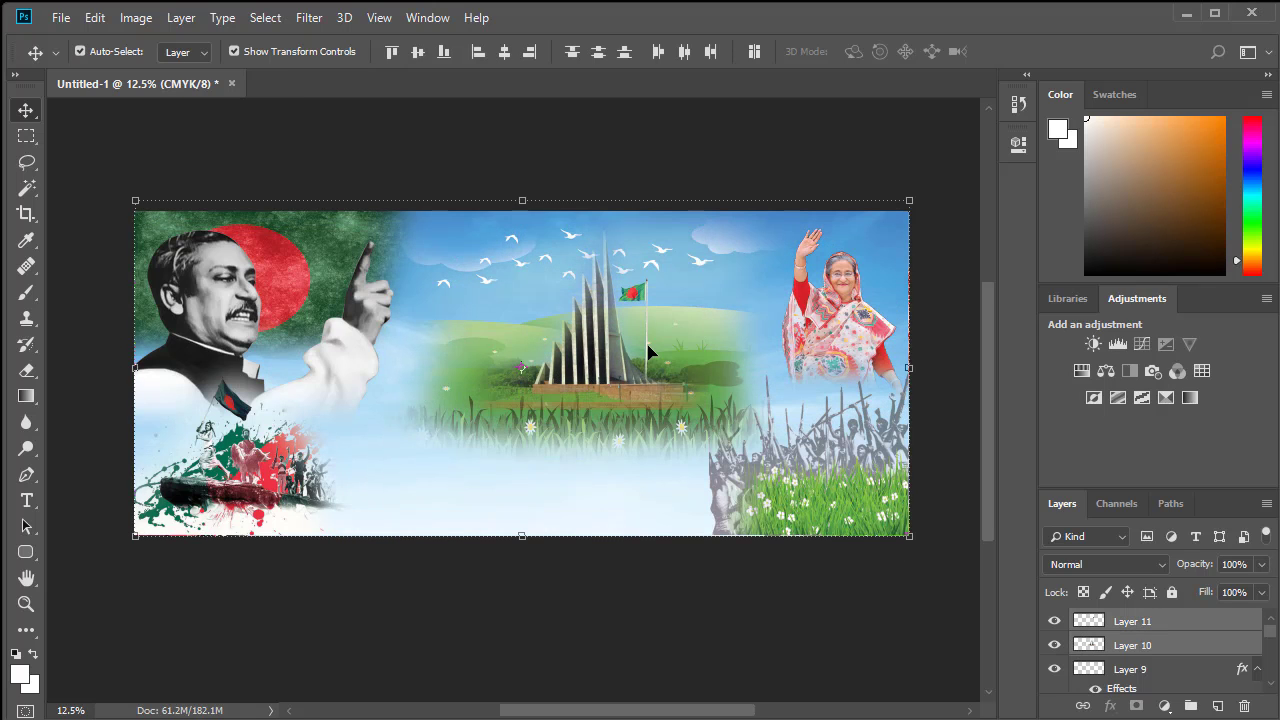
# - Select the green hills and grass scenery on Layer 7 and move it straight down behind the monument
pyautogui.rightClick(592, 443)
pyautogui.click(612, 449)
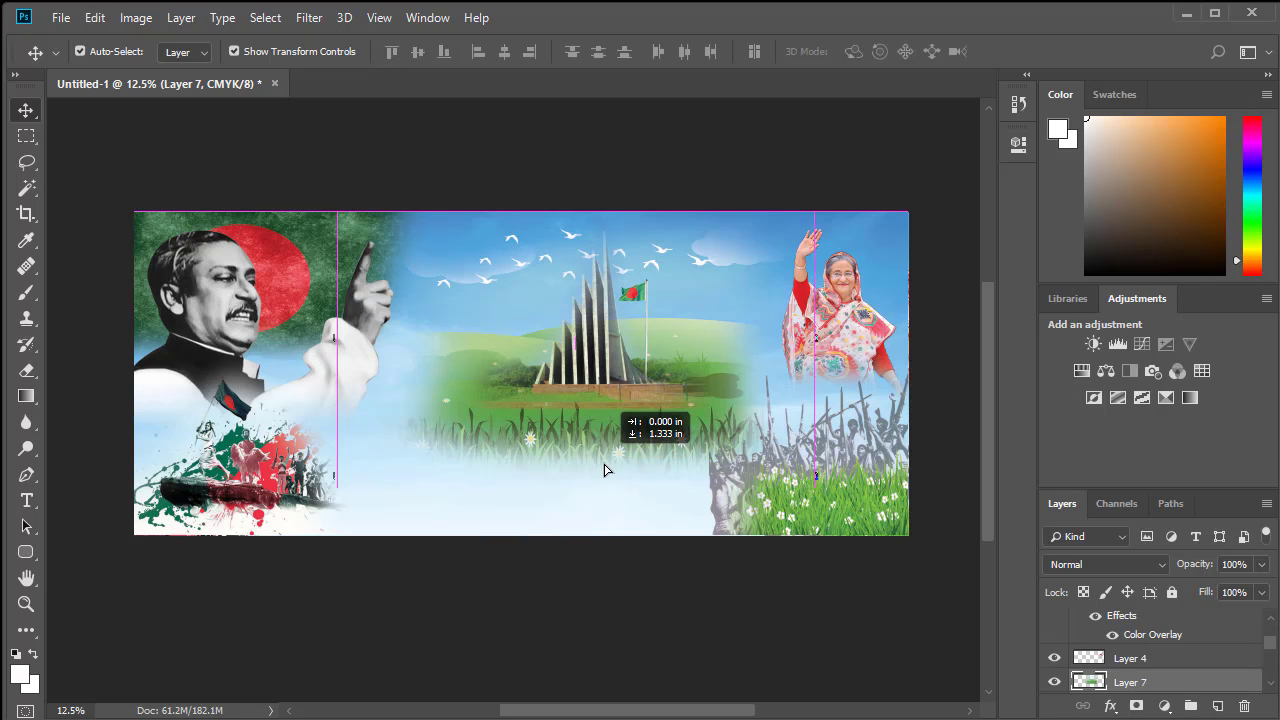
pyautogui.moveTo(604, 470); pyautogui.dragTo(604, 479)
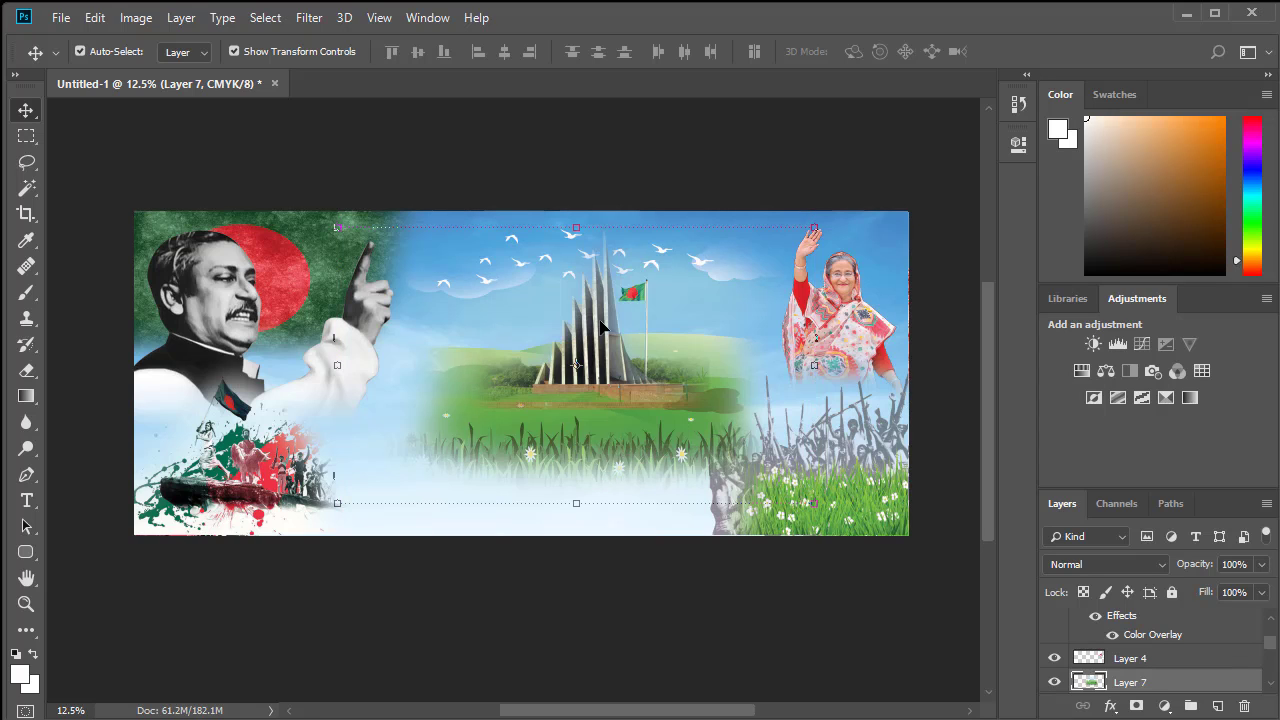
# - Select the national monument on its own layer and move it down so its base sits lower on the green hills
pyautogui.rightClick(601, 320)
pyautogui.click(606, 330)
pyautogui.moveTo(600, 317); pyautogui.dragTo(601, 337)
# - Select the flagpole on Layer 11 and nudge it straight down until its pole stands at the monument's brick base
pyautogui.rightClick(649, 296)
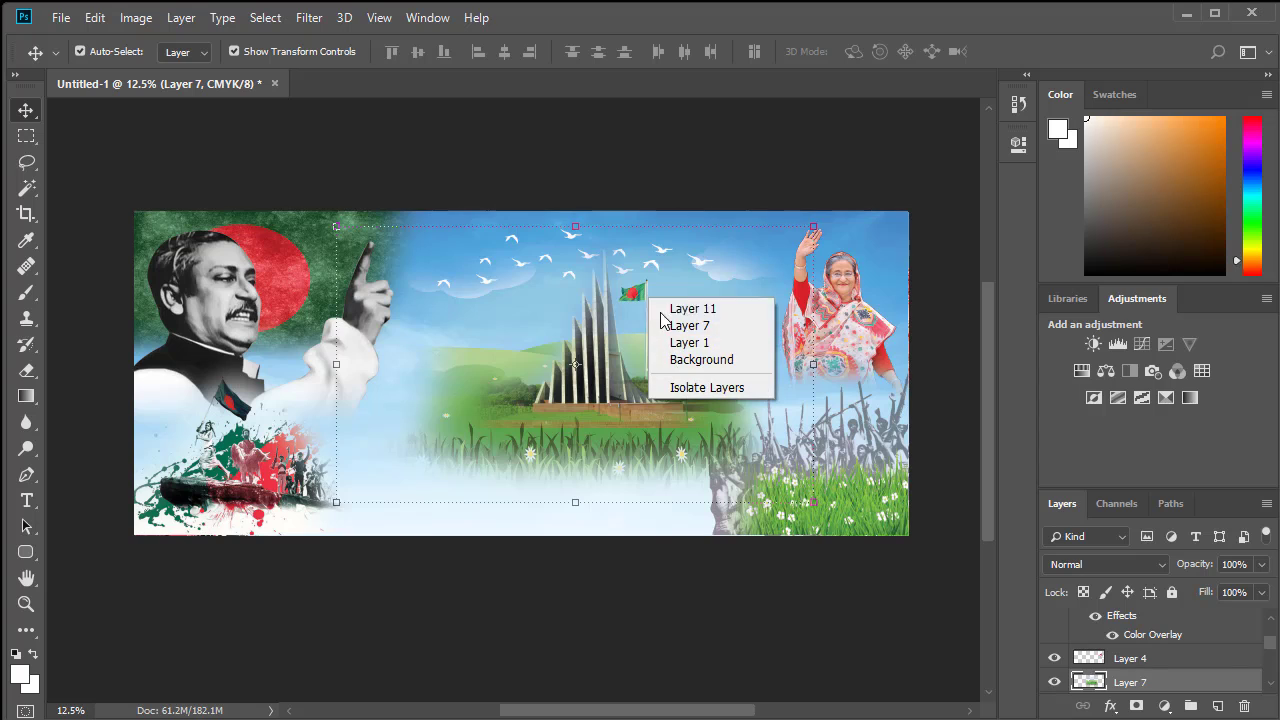
pyautogui.click(655, 304)
pyautogui.moveTo(649, 313); pyautogui.dragTo(650, 314)
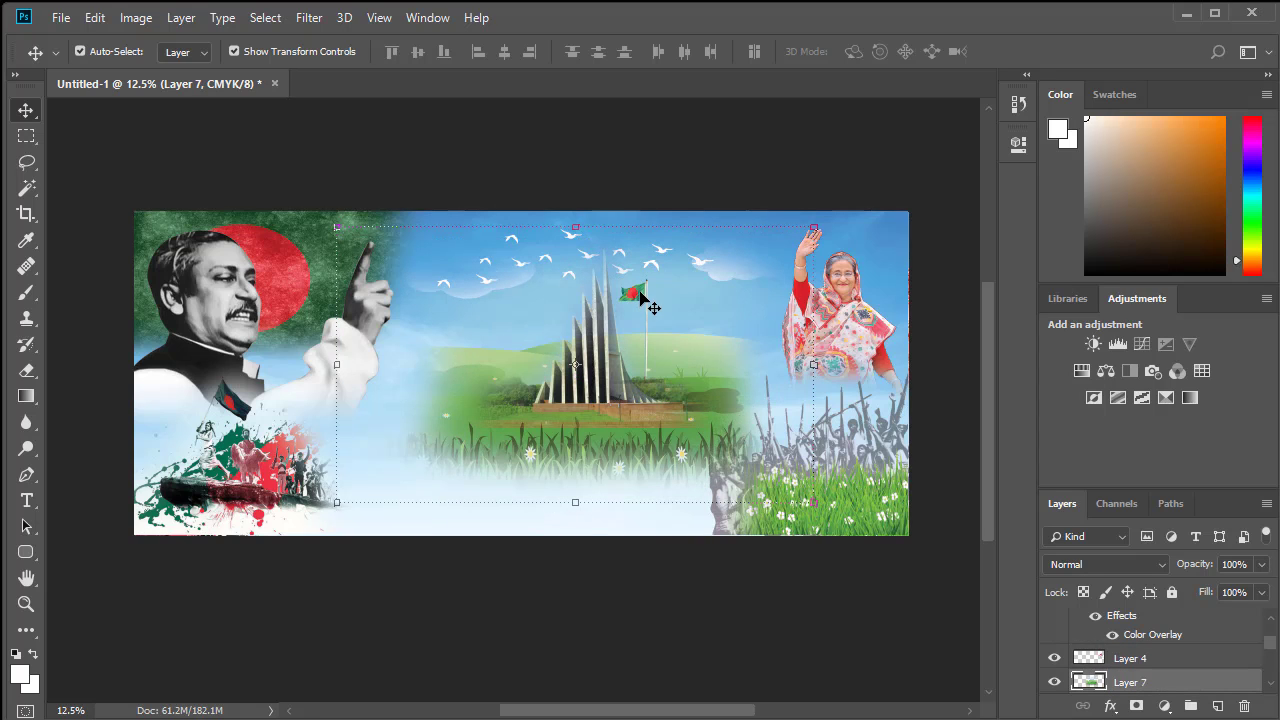
pyautogui.rightClick(651, 296)
pyautogui.click(657, 305)
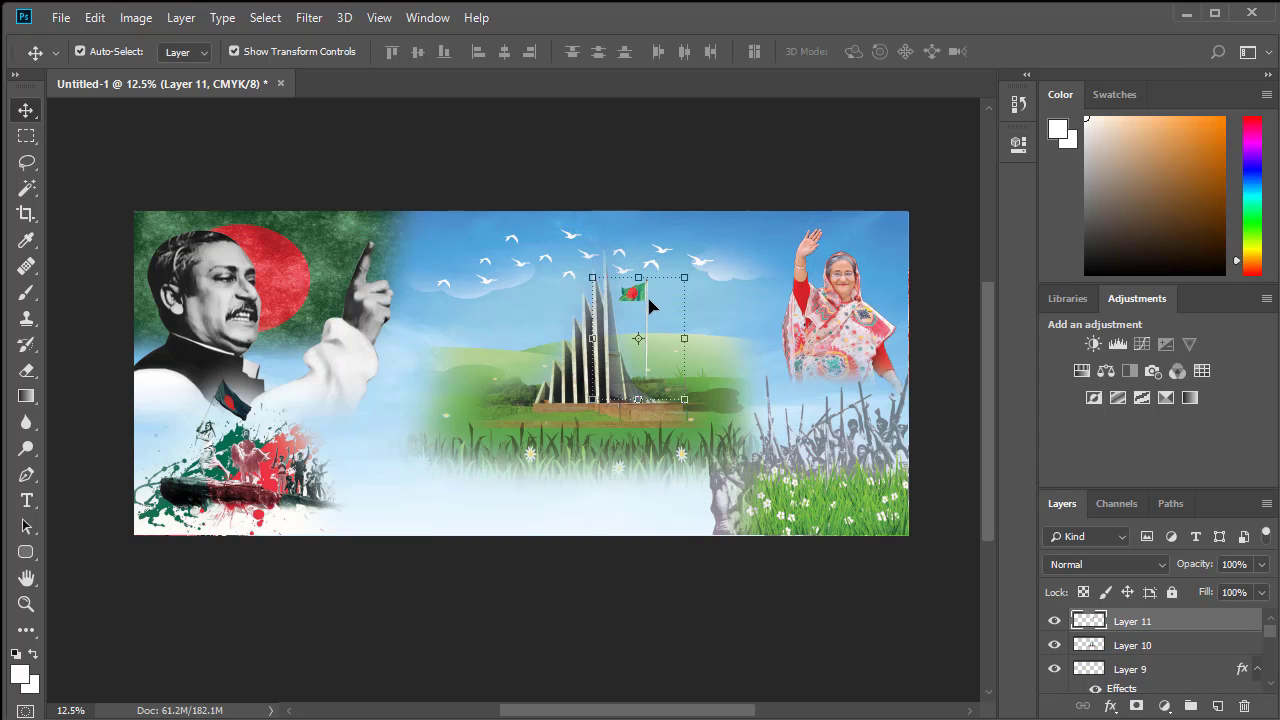
pyautogui.moveTo(647, 297); pyautogui.dragTo(646, 299)
pyautogui.hotkey('shift', 'Down')
pyautogui.hotkey('shift', 'Down')
pyautogui.hotkey('shift', 'Down')
pyautogui.hotkey('shift', 'Down')
pyautogui.hotkey('shift', 'Down')
pyautogui.hotkey('shift', 'Down')
pyautogui.hotkey('shift', 'Down')
pyautogui.hotkey('shift', 'Down')
pyautogui.hotkey('shift', 'Down')
pyautogui.hotkey('shift', 'Down')
pyautogui.hotkey('shift', 'Down')
pyautogui.hotkey('shift', 'Down')
pyautogui.hotkey('shift', 'Down')
pyautogui.hotkey('shift', 'Down')
pyautogui.hotkey('shift', 'Down')
pyautogui.hotkey('shift', 'Down')
pyautogui.hotkey('shift', 'Down')
pyautogui.hotkey('shift', 'Down')
pyautogui.hotkey('shift', 'Down')
pyautogui.hotkey('shift', 'Down')
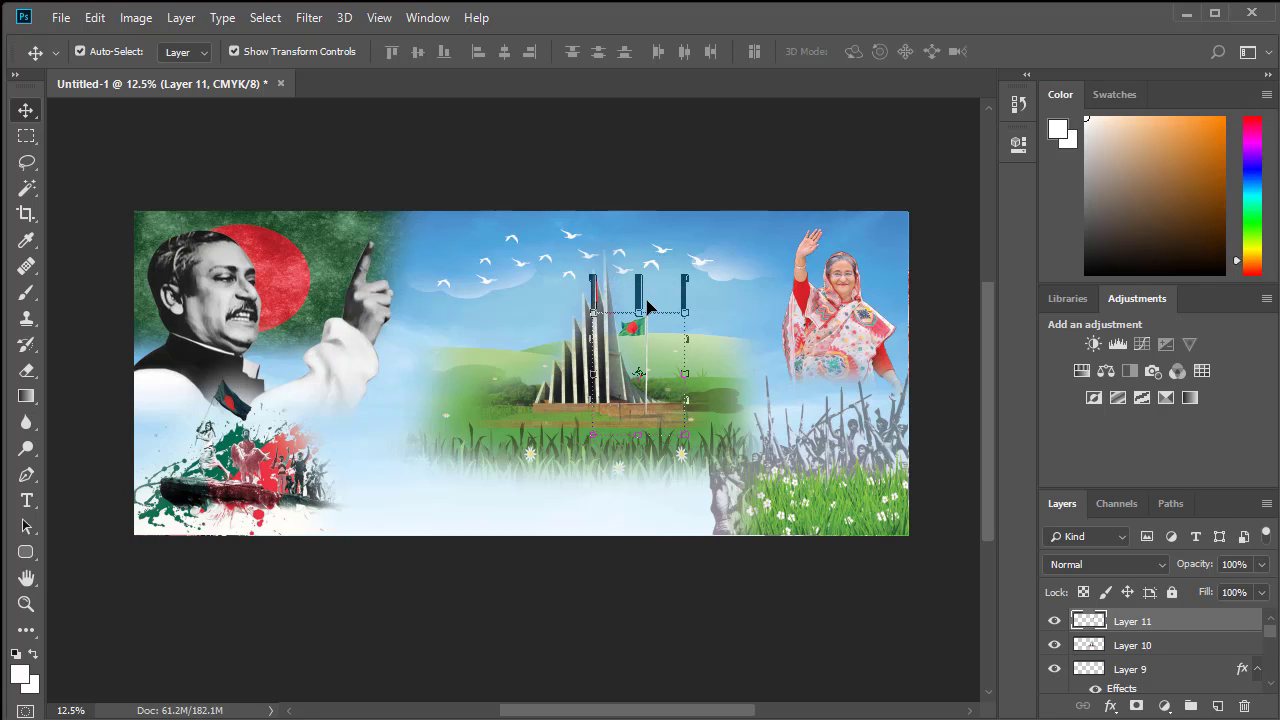
pyautogui.hotkey('shift', 'Up')
pyautogui.hotkey('shift', 'Up')
pyautogui.hotkey('shift', 'Down')
# - Select the crowd silhouettes on Layer 8 and lower the layer's opacity to 27%
pyautogui.click(749, 445)
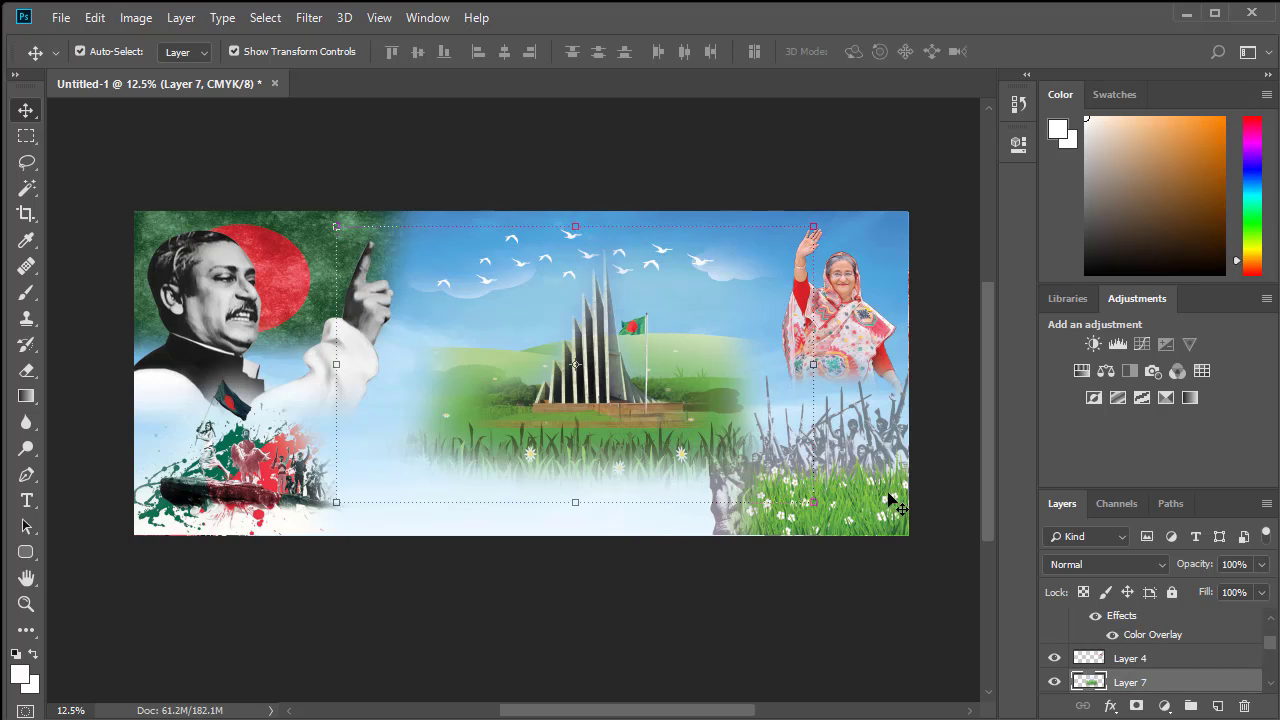
pyautogui.click(886, 408)
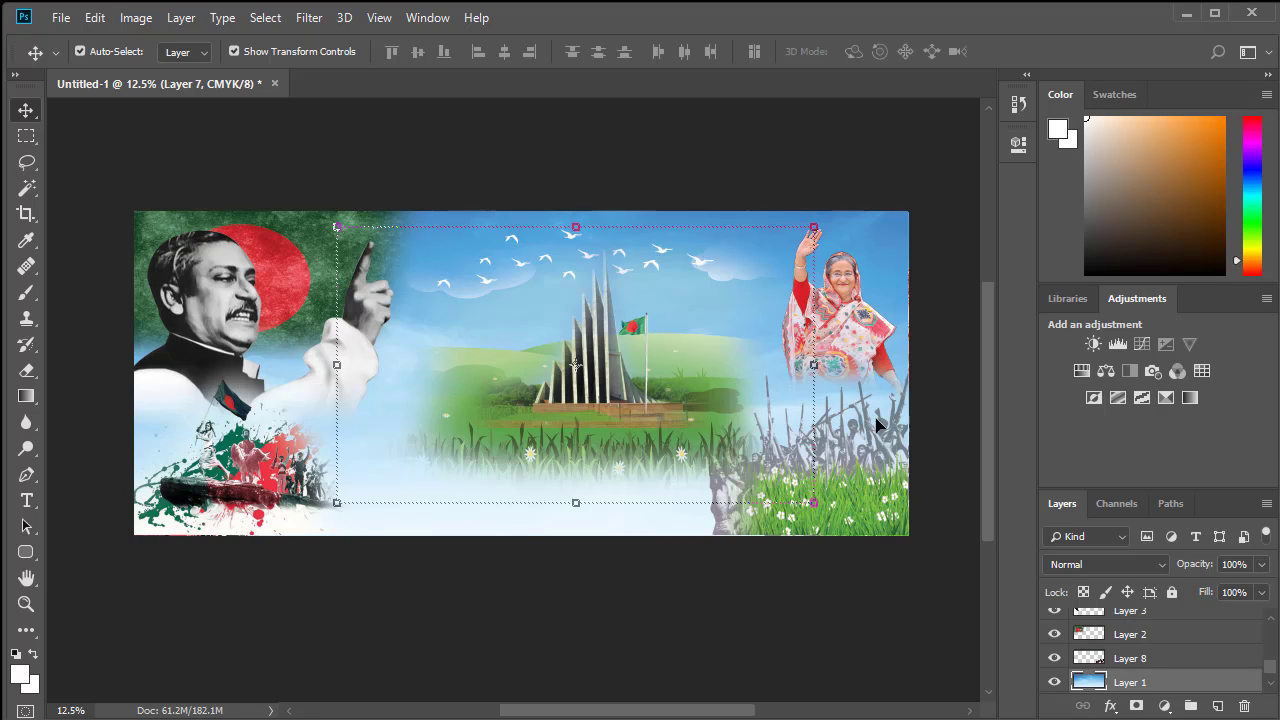
pyautogui.rightClick(872, 421)
pyautogui.click(878, 434)
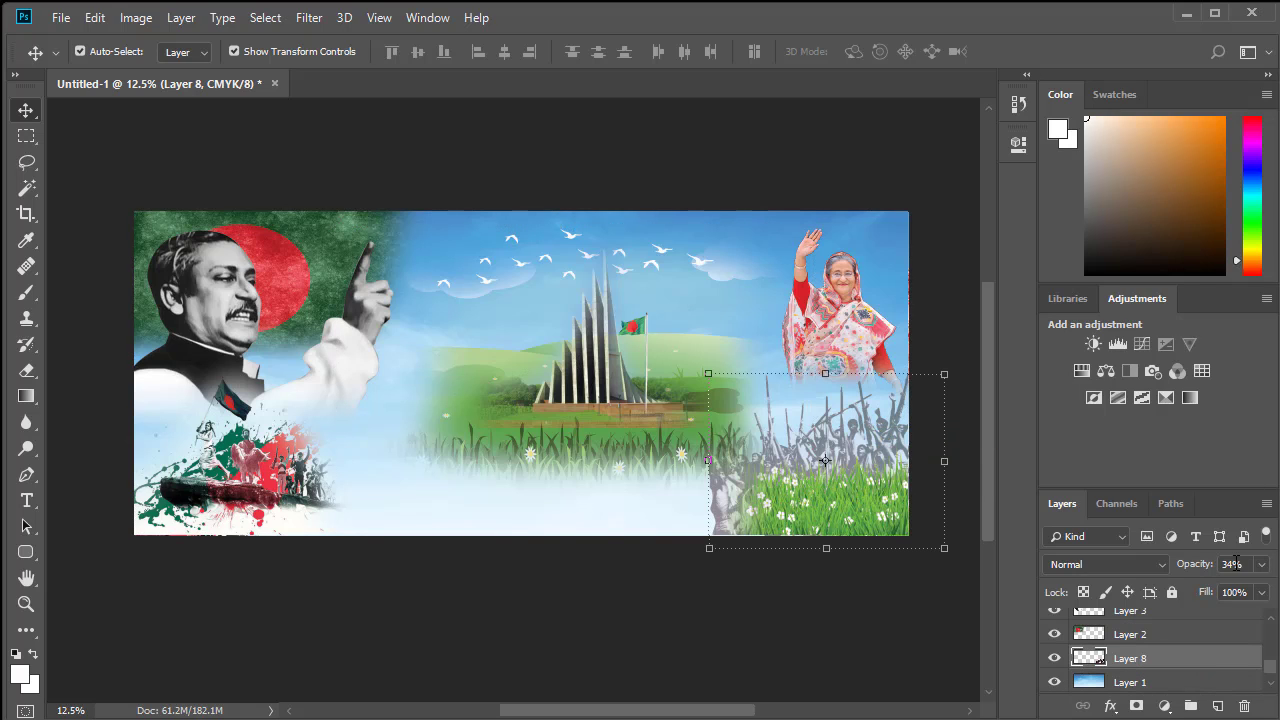
pyautogui.click(1261, 566)
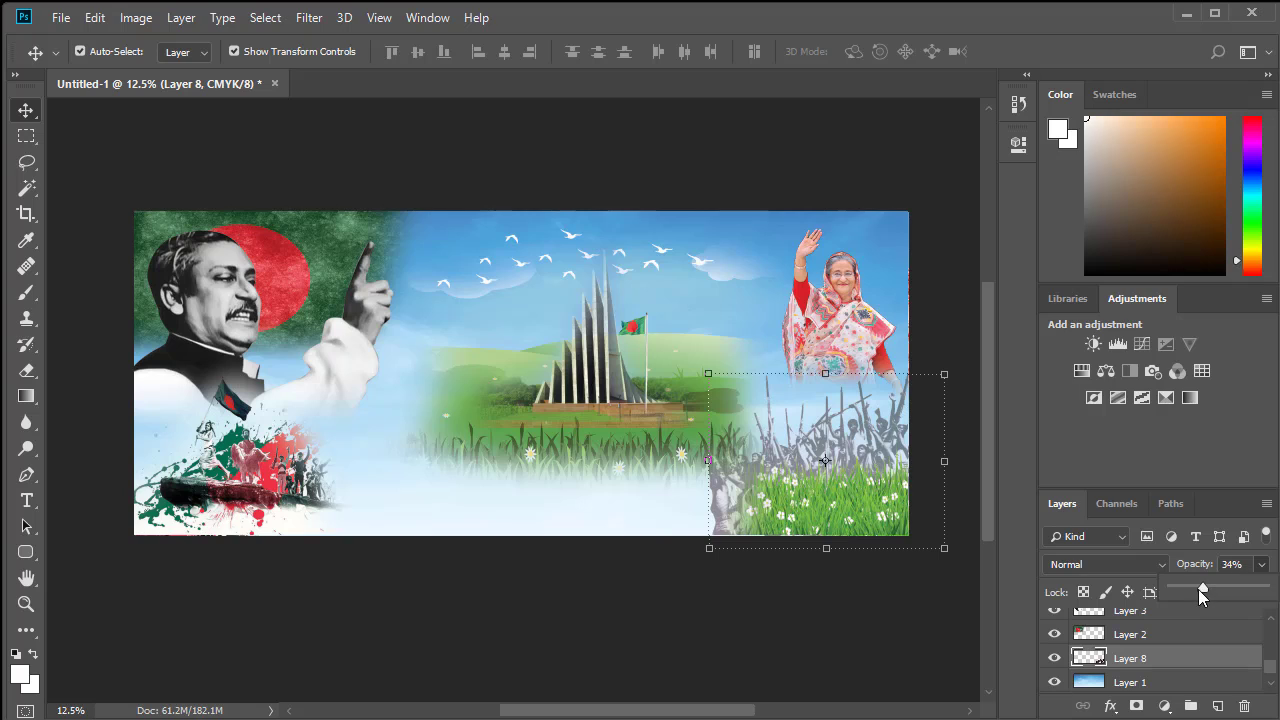
pyautogui.moveTo(1198, 589); pyautogui.dragTo(1197, 589)
# - Erase the crowd layer's left edge beside the flower meadow with the soft 900 px eraser
pyautogui.click(26, 370)
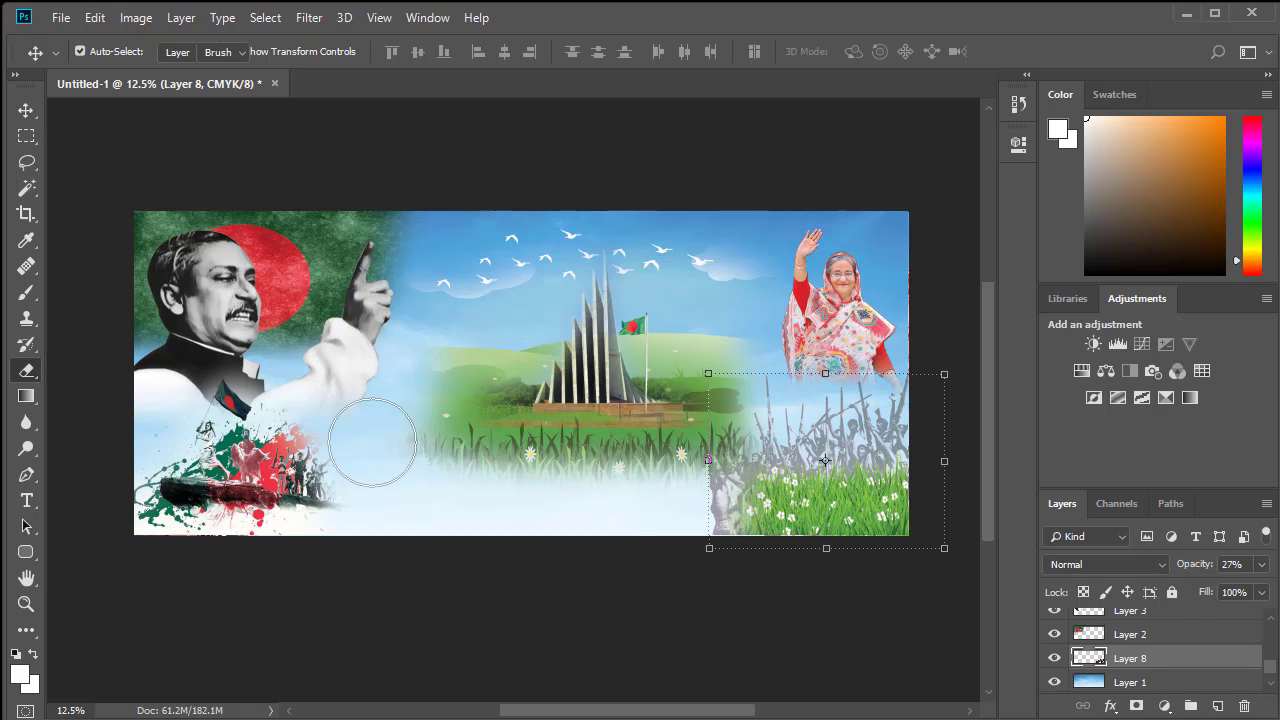
pyautogui.moveTo(705, 445)
pyautogui.mouseDown()
pyautogui.moveTo(695, 530)
pyautogui.moveTo(680, 495)
pyautogui.moveTo(706, 506)
pyautogui.mouseUp()
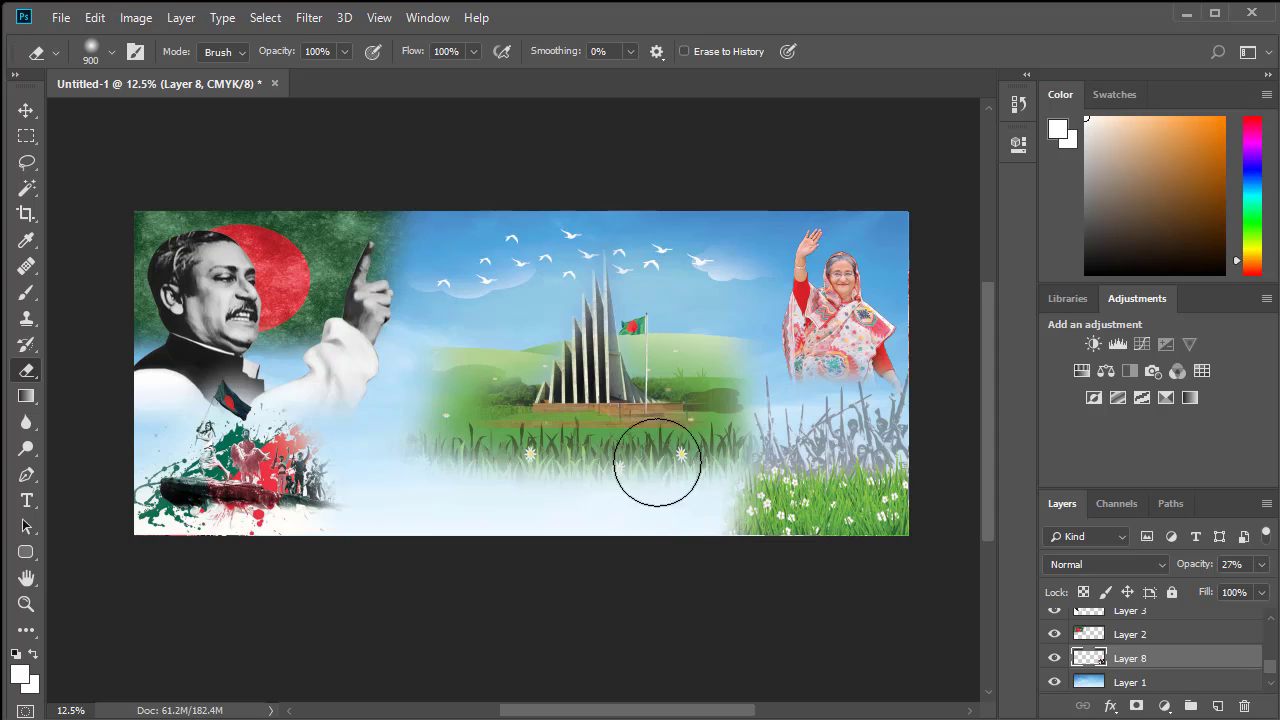
pyautogui.click(26, 110)
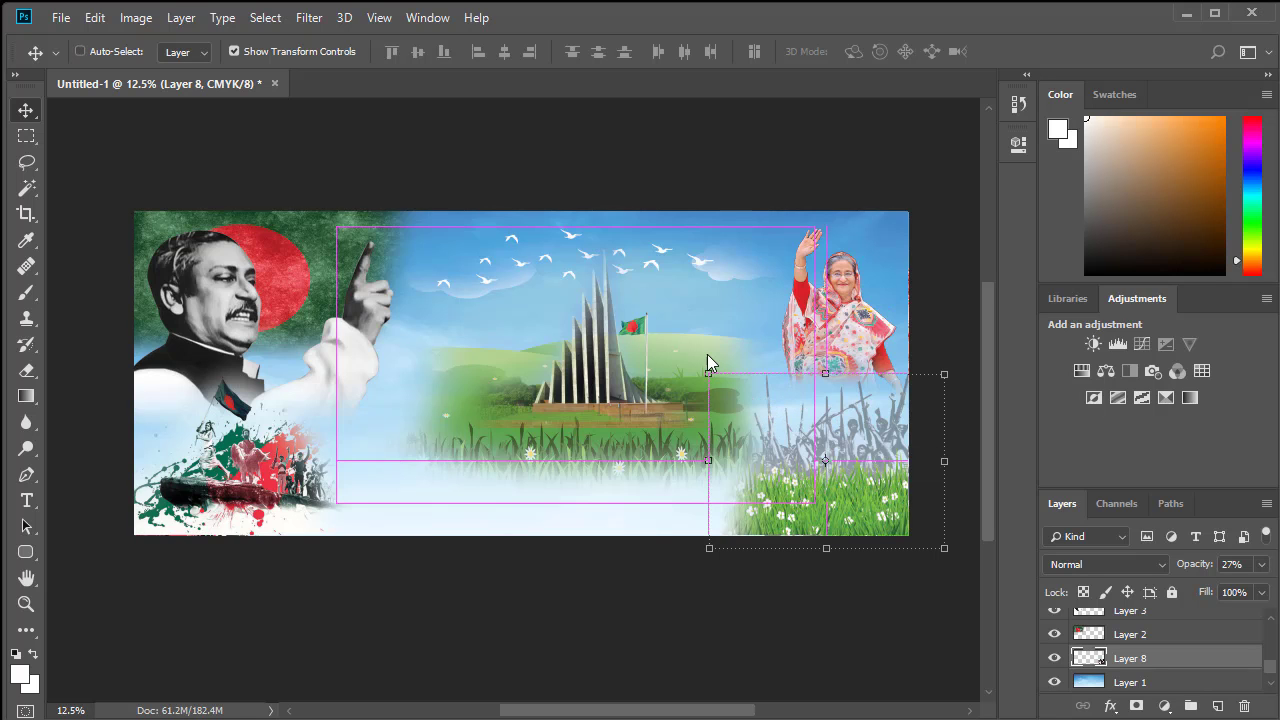
# - Save the design to the Desktop as the Photoshop file 16 December Banner with Maximize Compatibility on
pyautogui.hotkey('ctrl', 's')
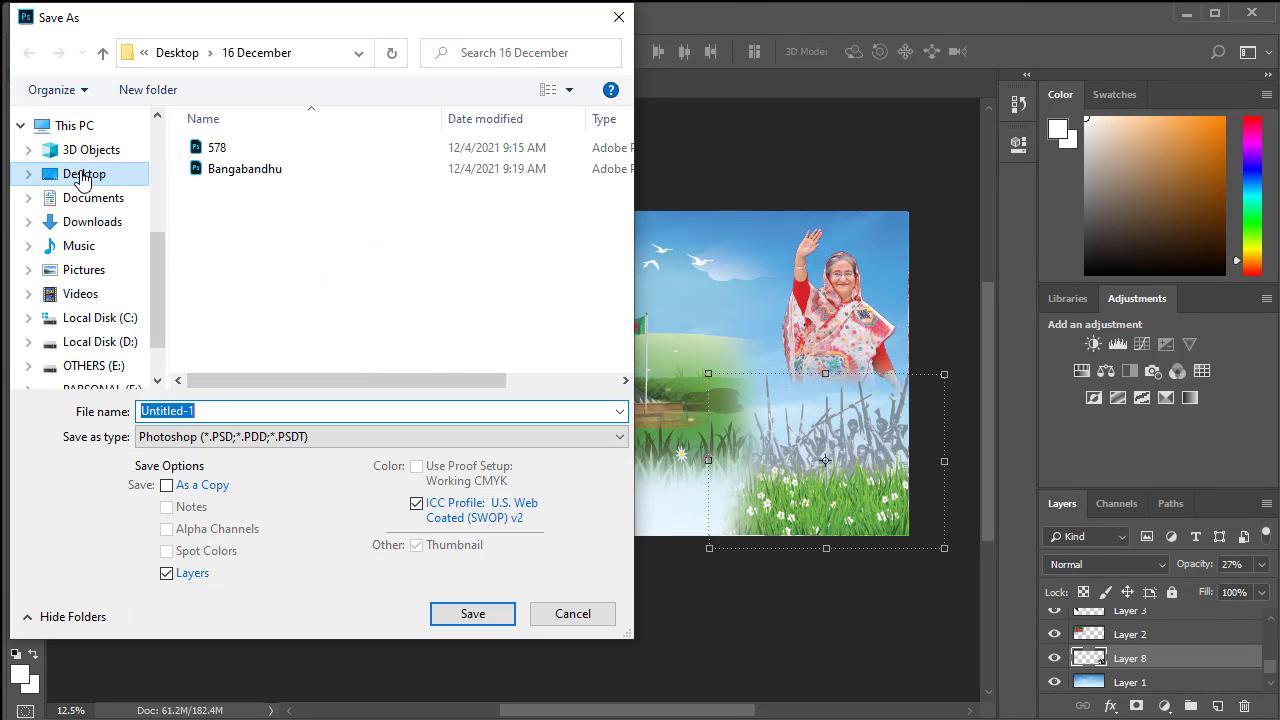
pyautogui.click(83, 174)
pyautogui.click(197, 408)
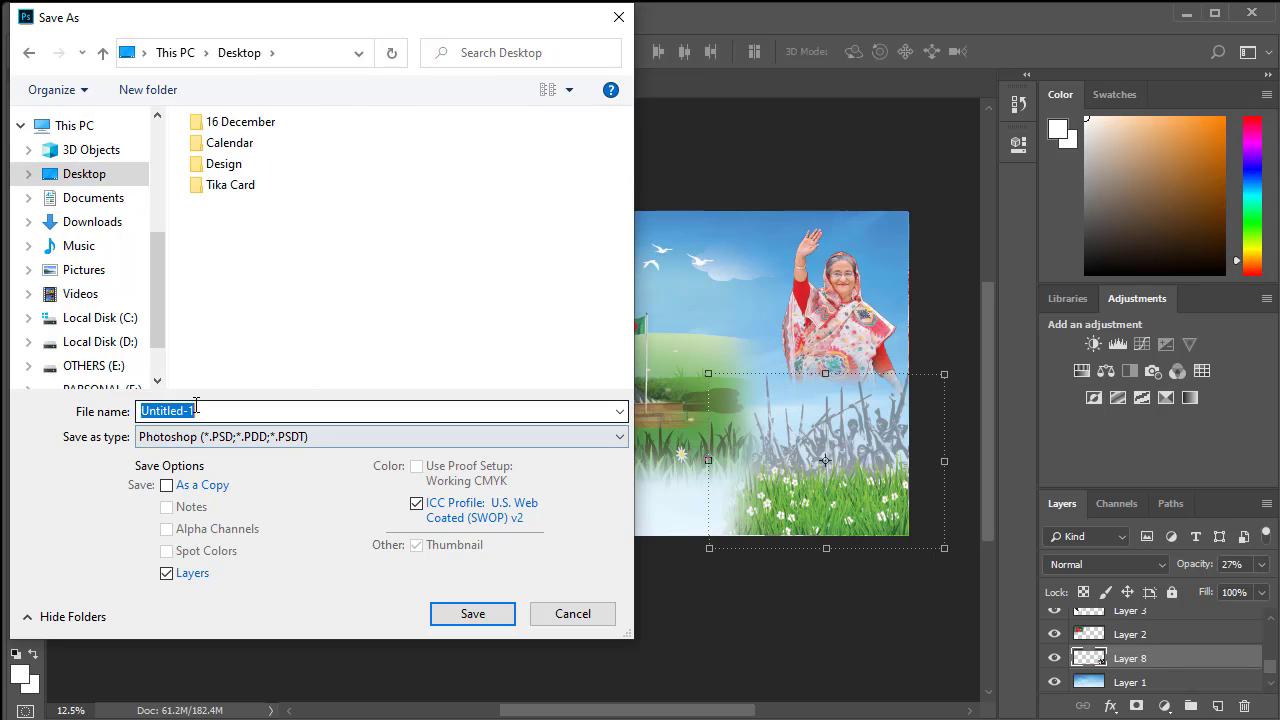
pyautogui.write('16 D')
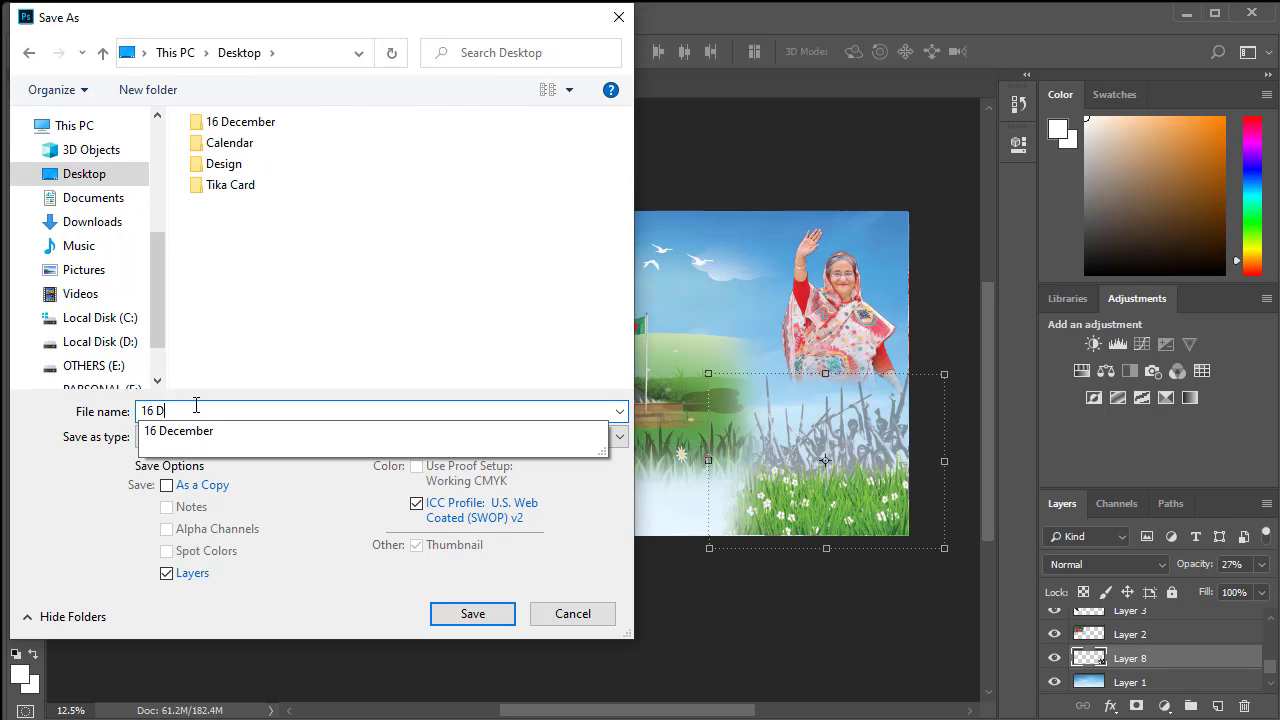
pyautogui.write('ecember Banner')
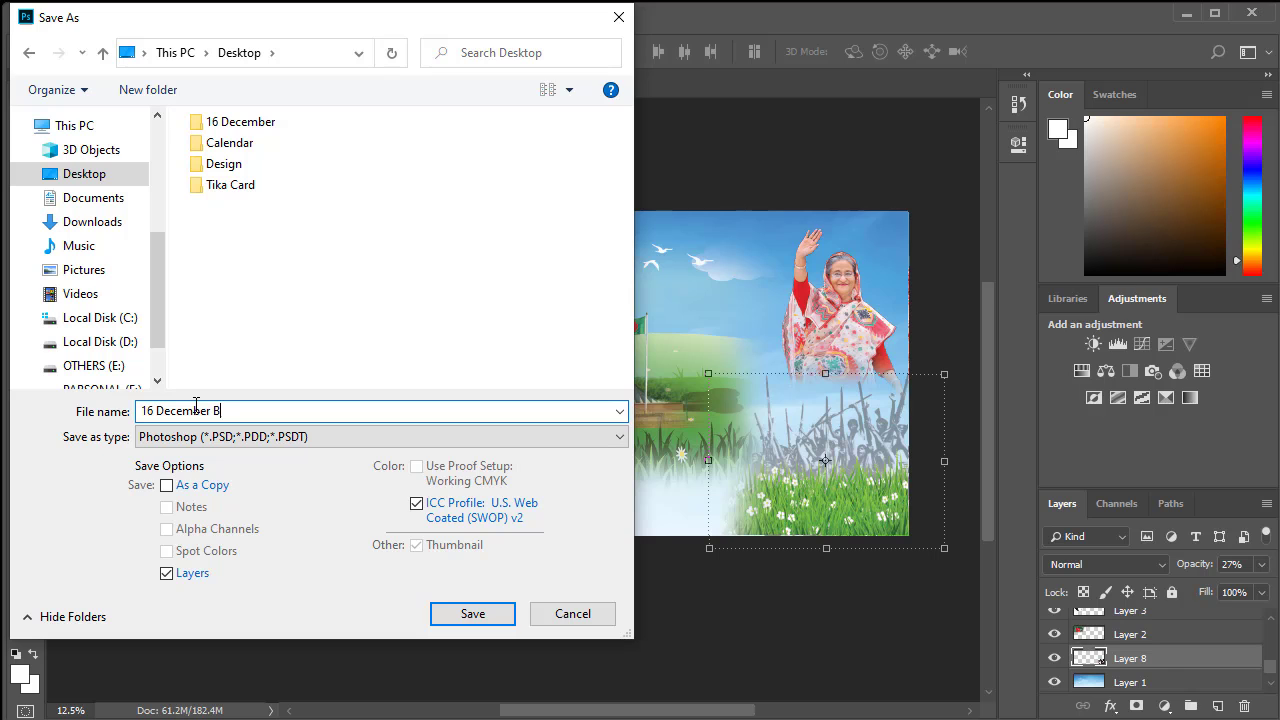
pyautogui.click(472, 614)
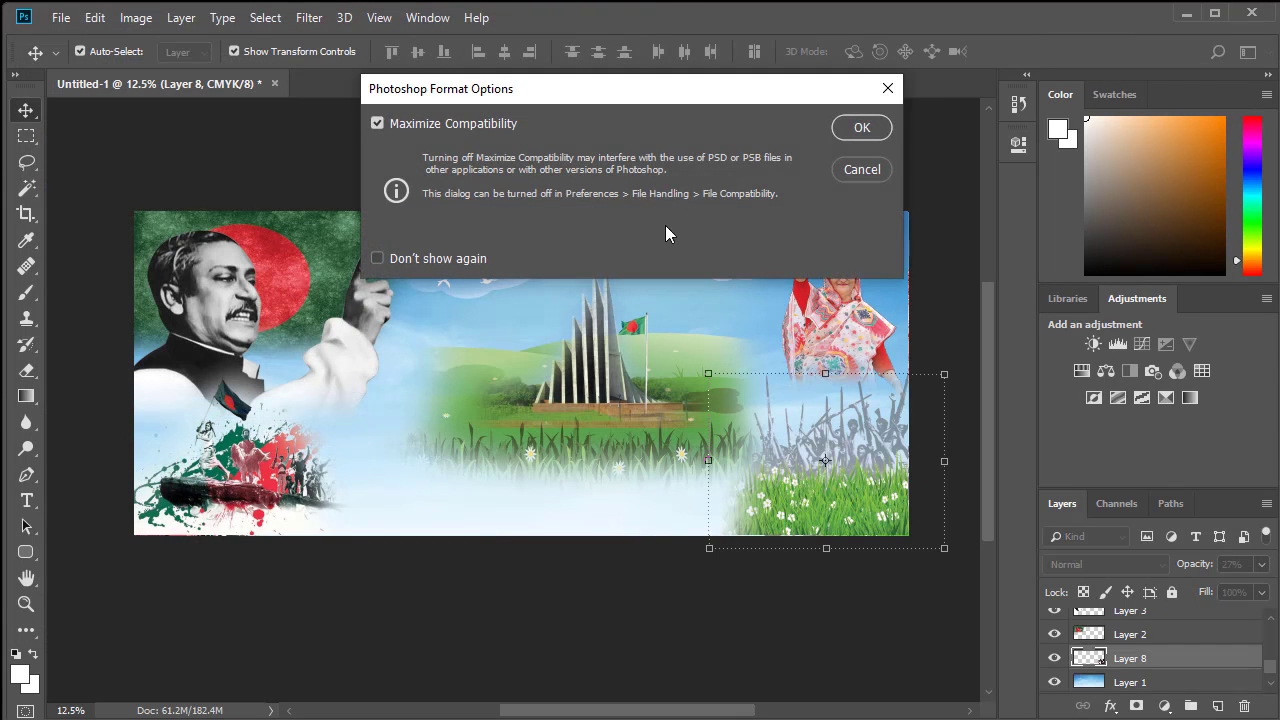
pyautogui.click(858, 128)
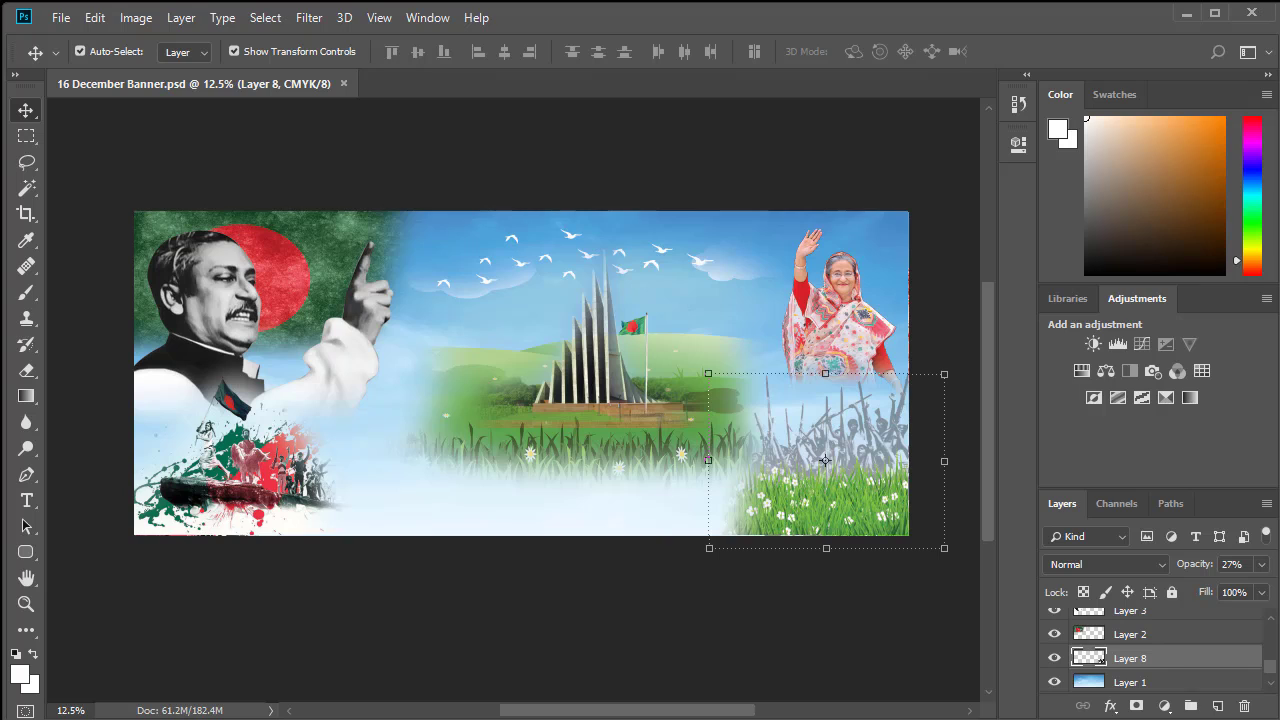
# - Switch to Illustrator and create a new print document 86 in wide and 36 in high
pyautogui.moveTo(317, 719)
pyautogui.click(317, 719)
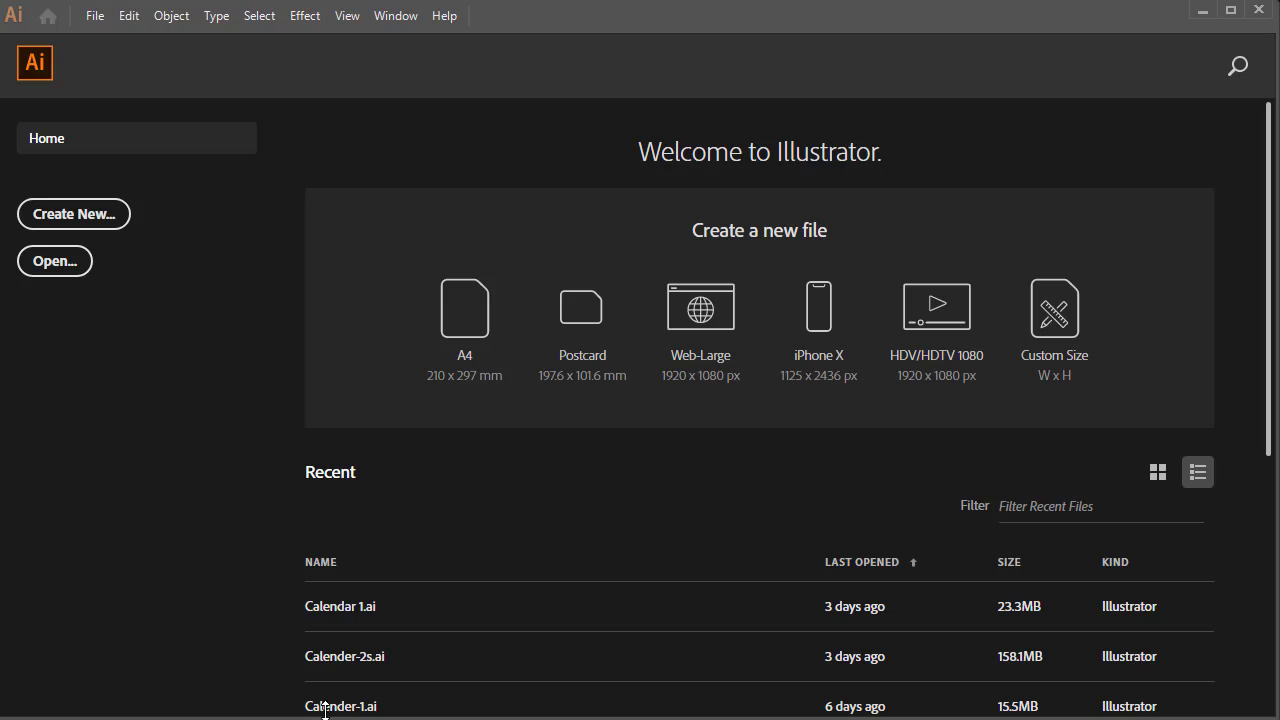
pyautogui.click(95, 16)
pyautogui.click(125, 38)
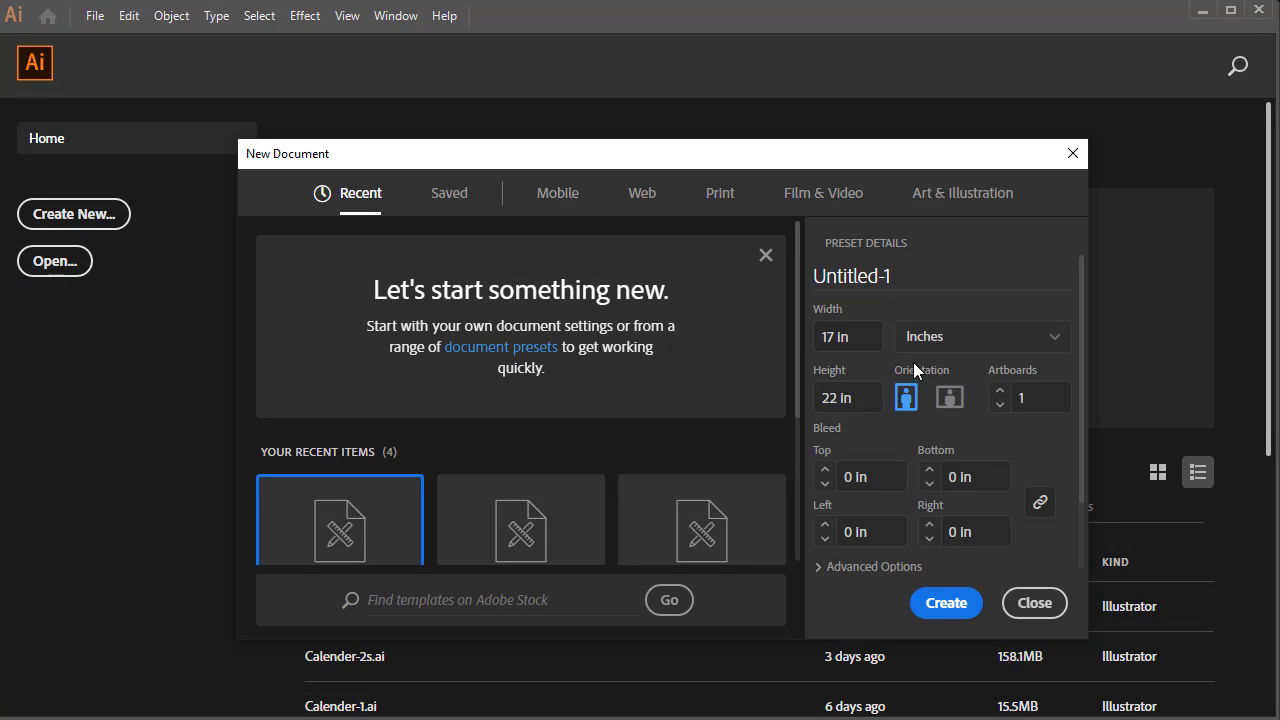
pyautogui.click(732, 210)
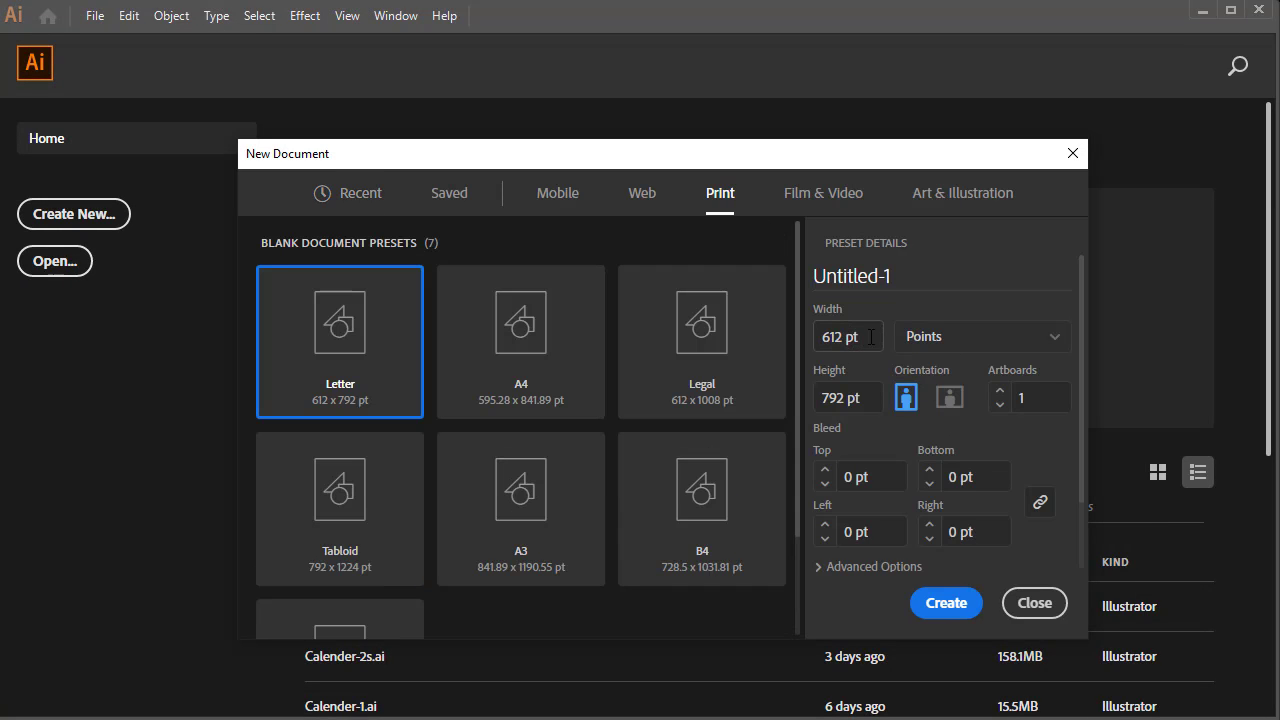
pyautogui.click(930, 345)
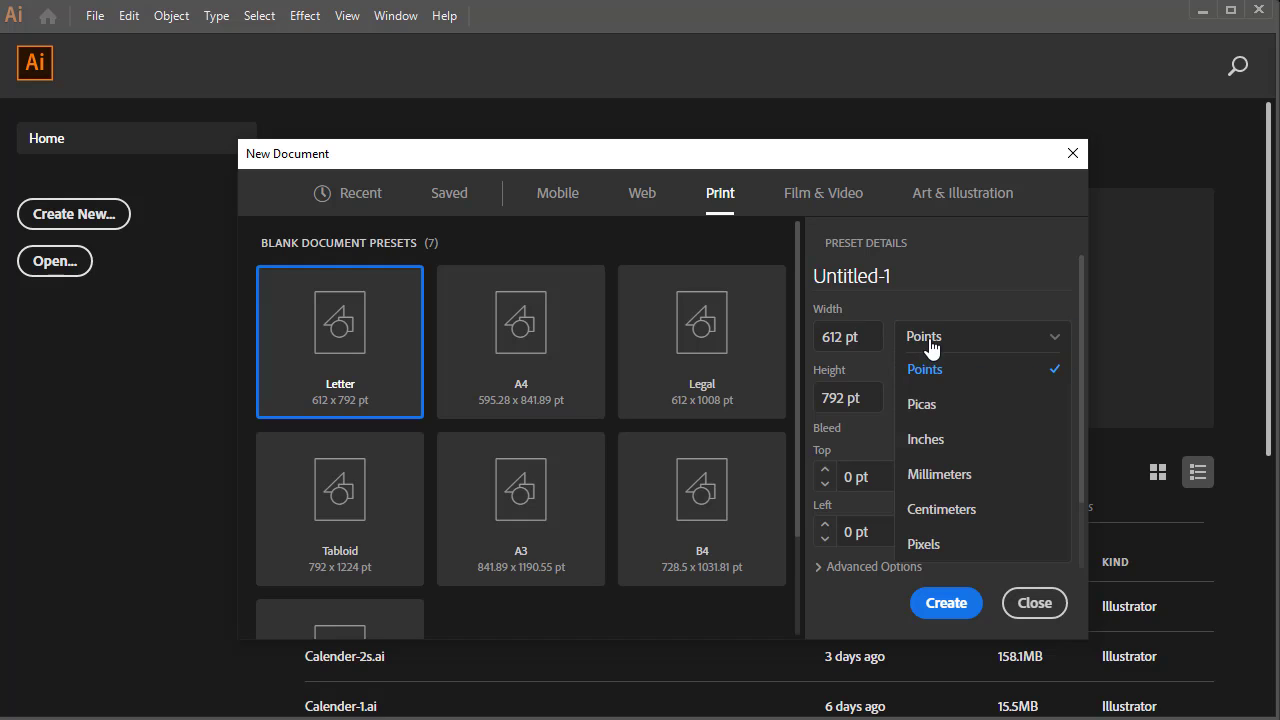
pyautogui.click(935, 445)
pyautogui.write('86')
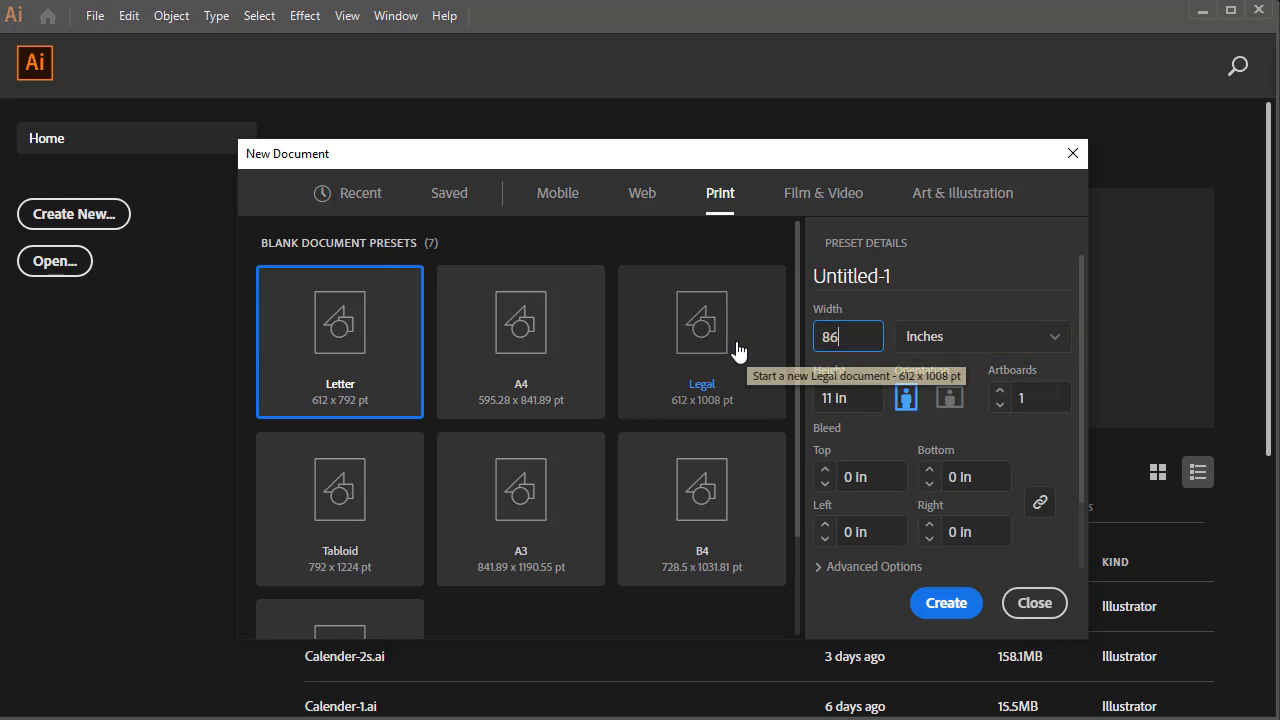
pyautogui.press('Tab')
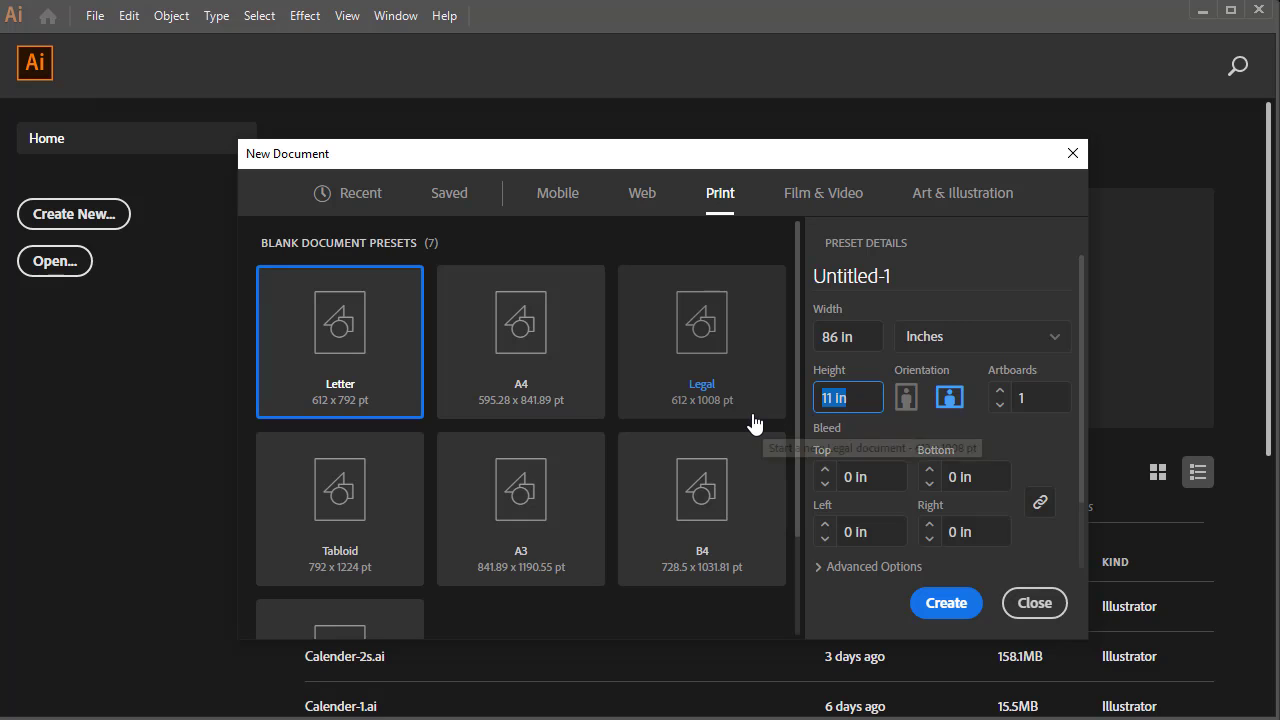
pyautogui.write('36')
pyautogui.click(948, 604)
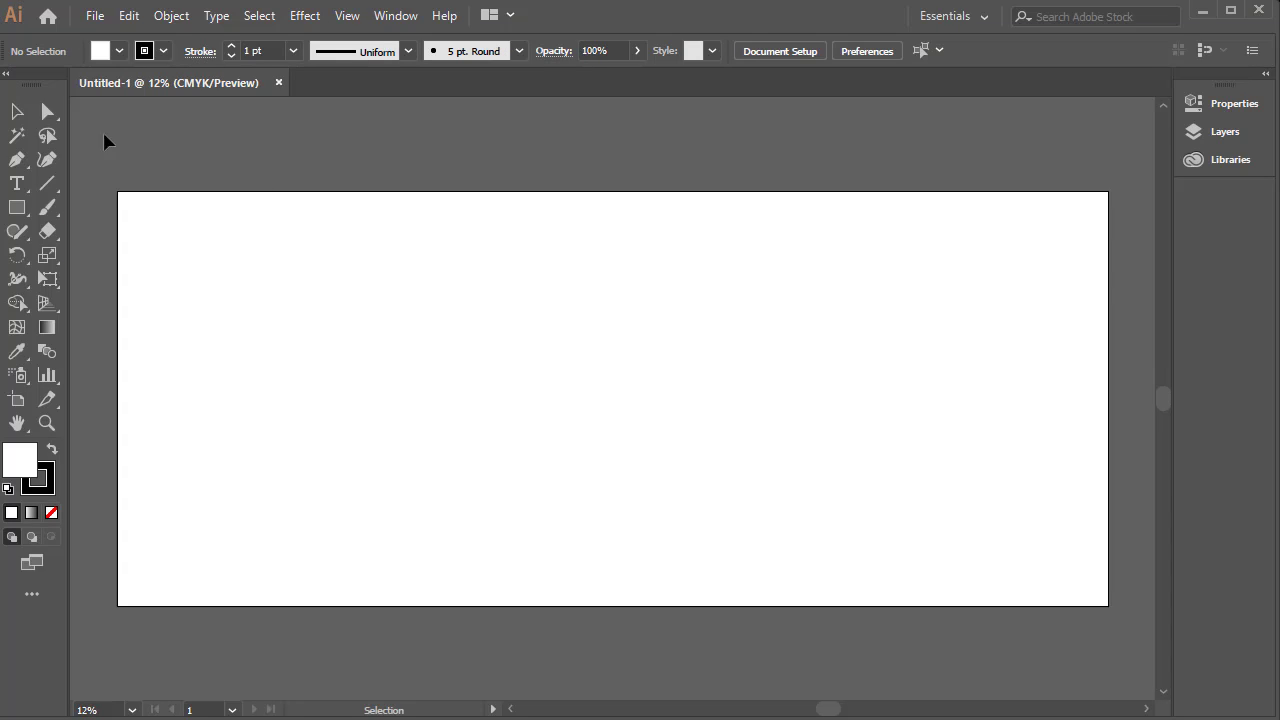
# - Place the 16 December Banner Photoshop file from the Desktop on the artboard with Link off
pyautogui.click(92, 18)
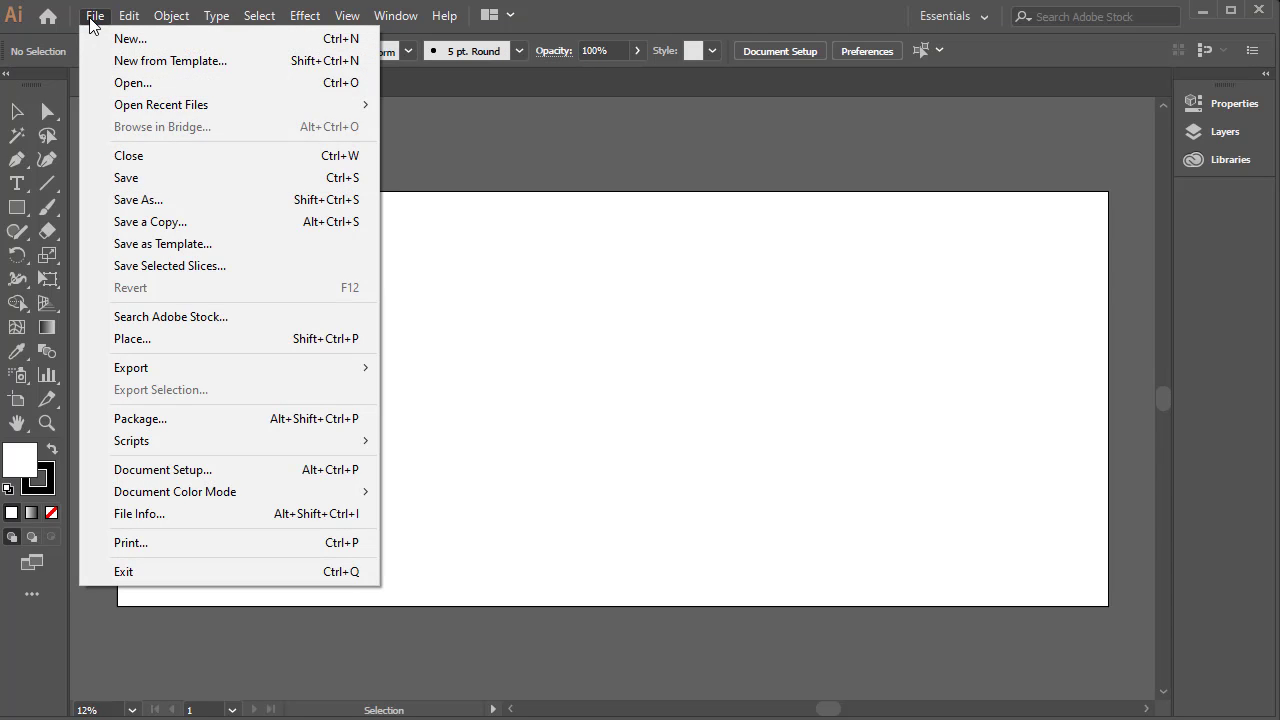
pyautogui.click(159, 343)
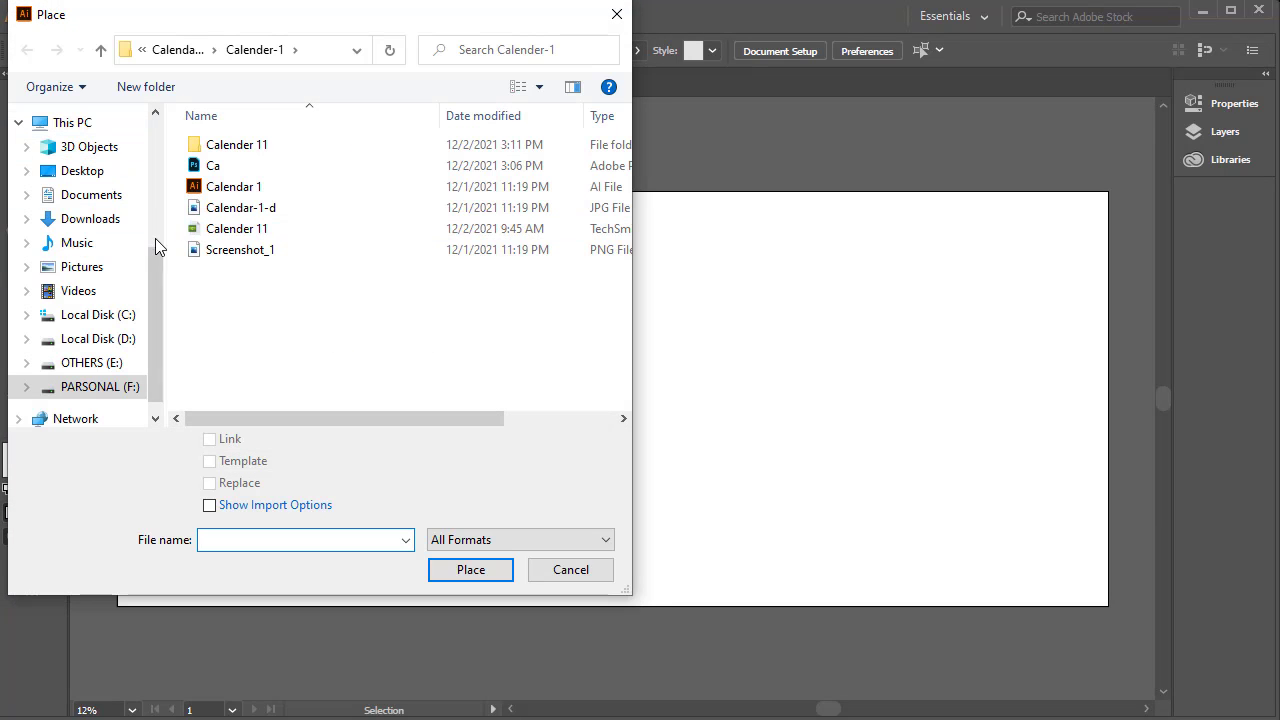
pyautogui.scroll(5, 155, 240)
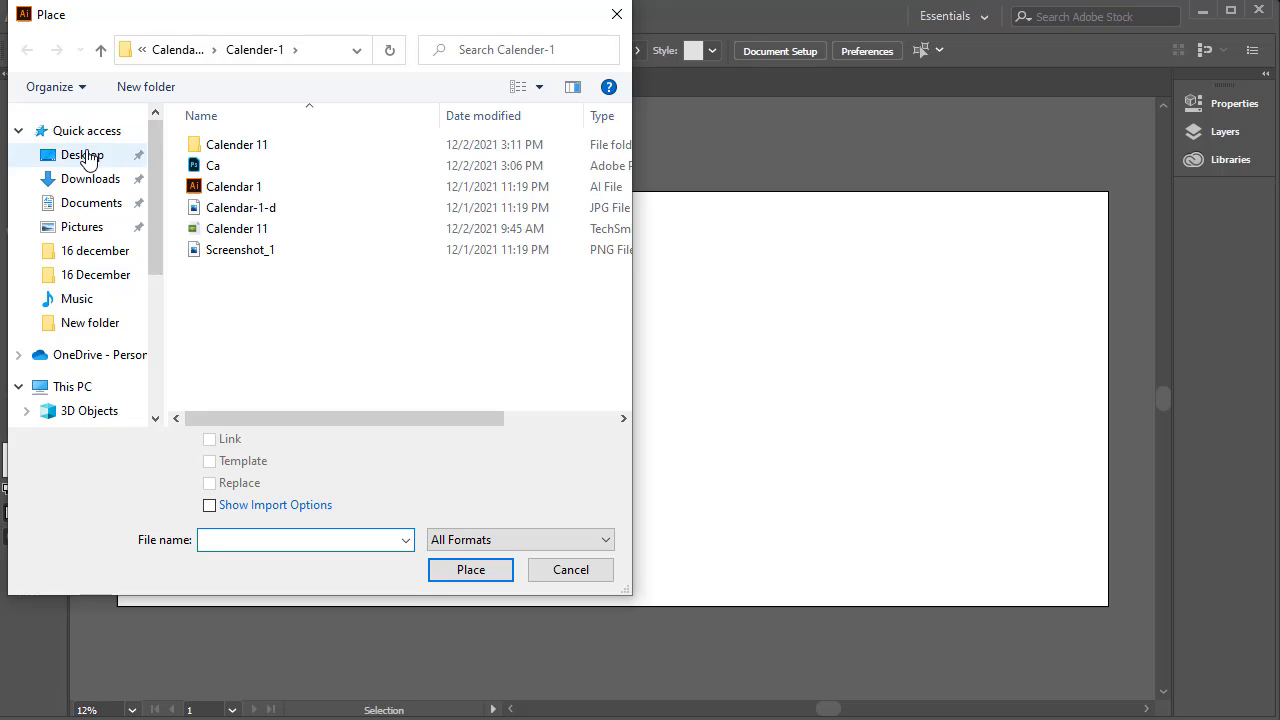
pyautogui.click(82, 155)
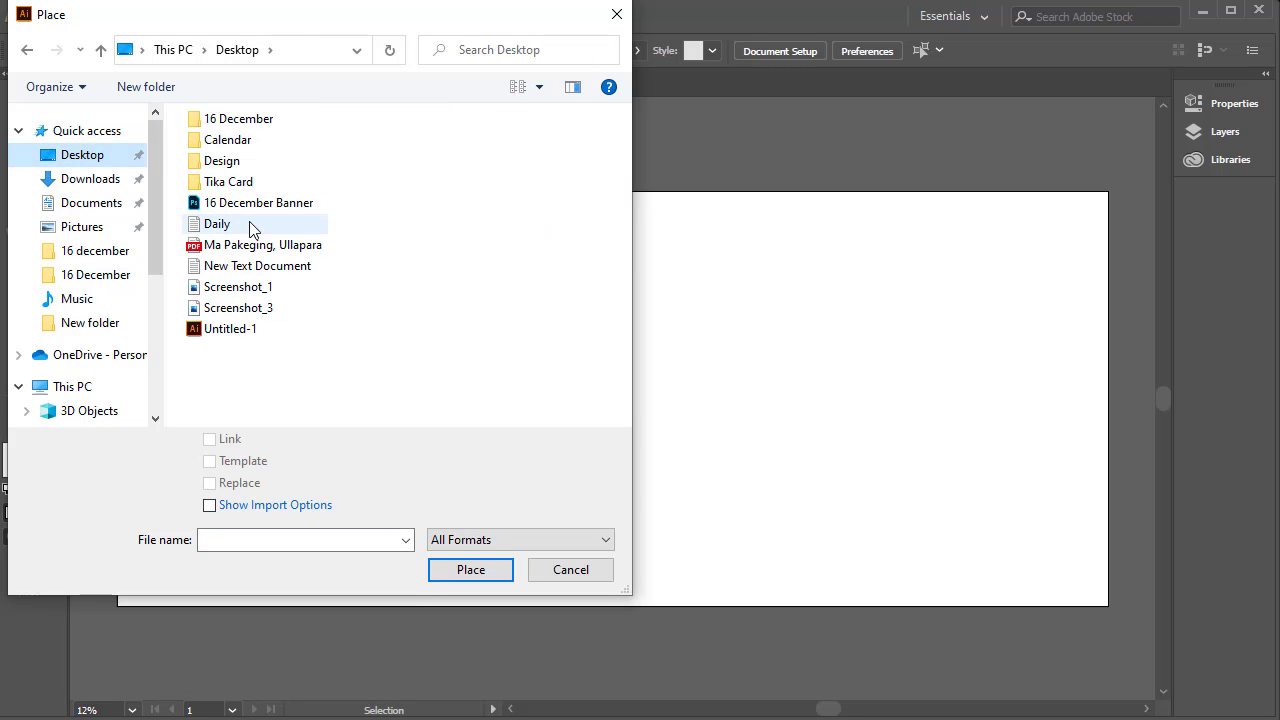
pyautogui.click(243, 206)
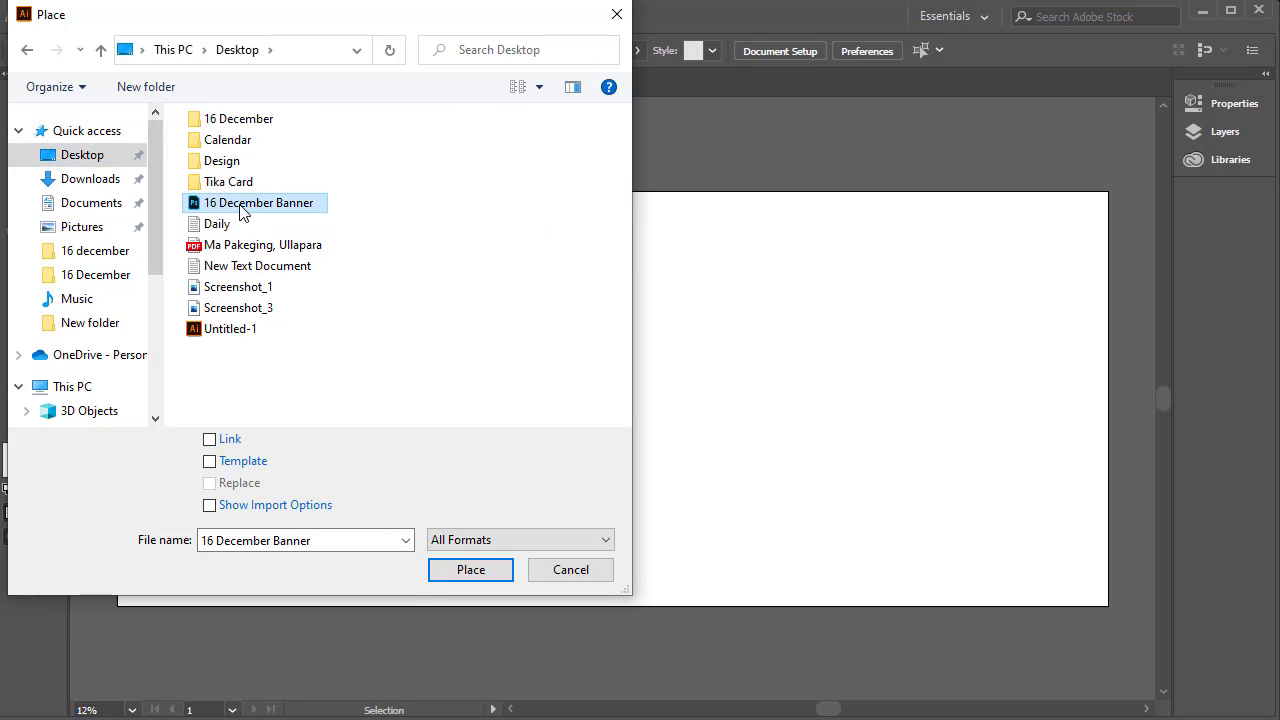
pyautogui.click(471, 570)
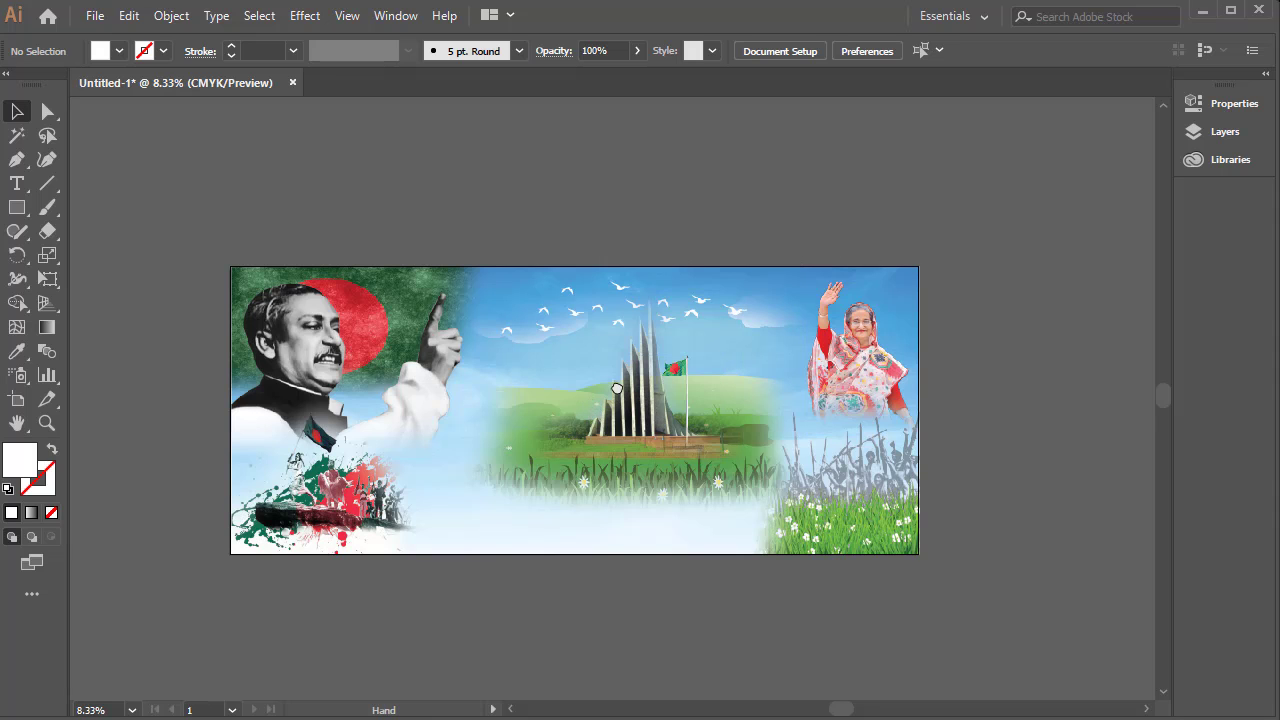
# - Select and lock the placed banner artwork
pyautogui.moveTo(618, 388); pyautogui.dragTo(705, 297)
pyautogui.keyDown('ctrl'); pyautogui.click(666, 387); pyautogui.keyUp('ctrl')
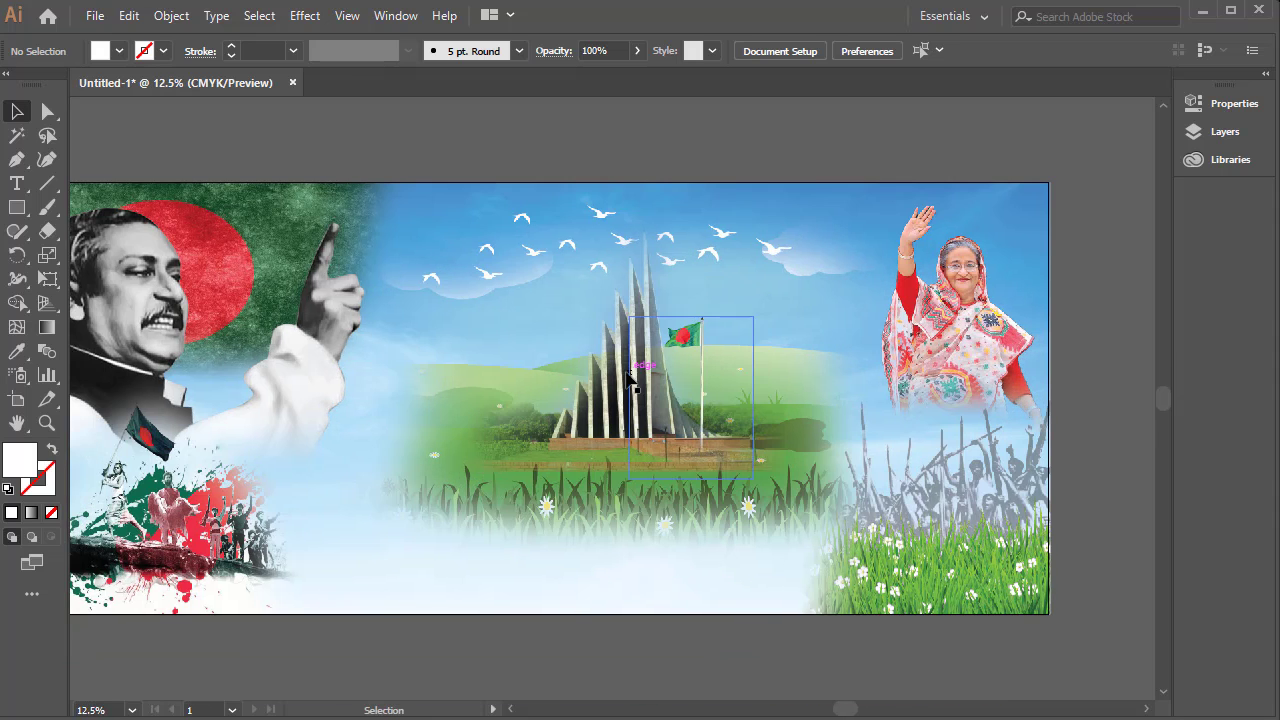
pyautogui.click(628, 375)
pyautogui.press('ctrl')
pyautogui.hotkey('ctrl', '2')
pyautogui.moveTo(637, 374); pyautogui.dragTo(709, 400)
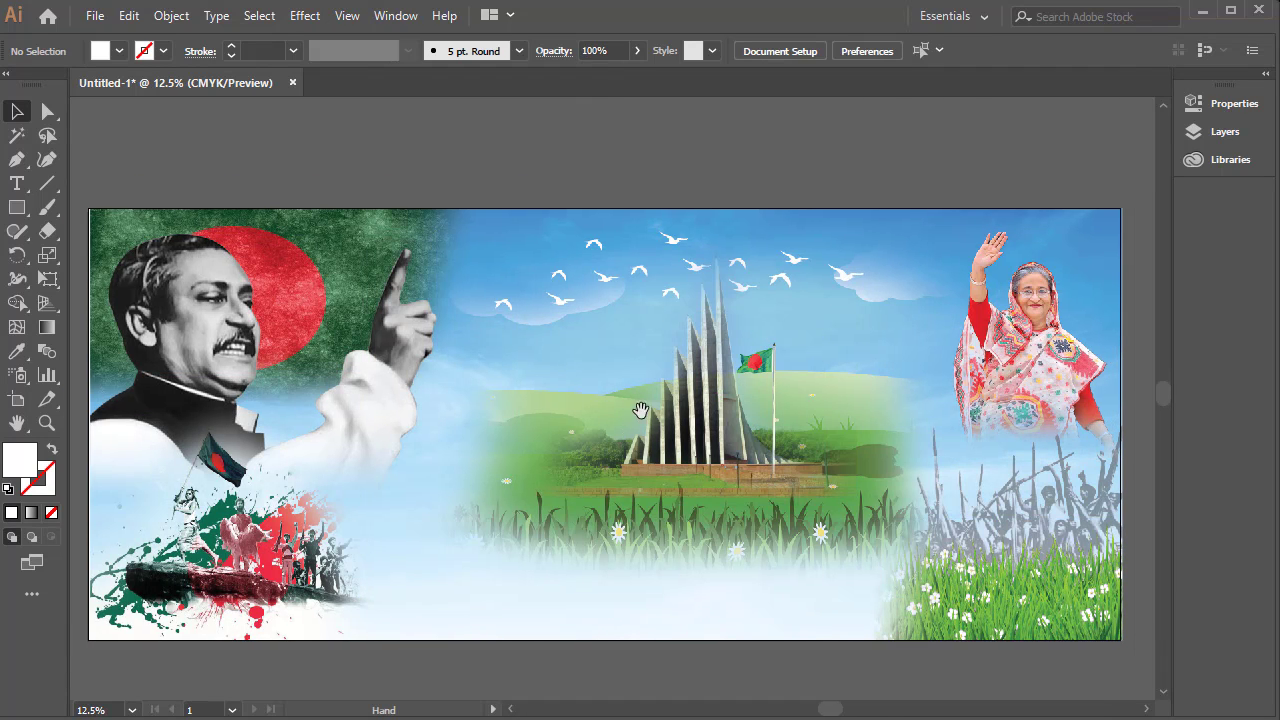
# - Add a placeholder text line above the artboard and scale it up to about 84 pt
pyautogui.click(16, 183)
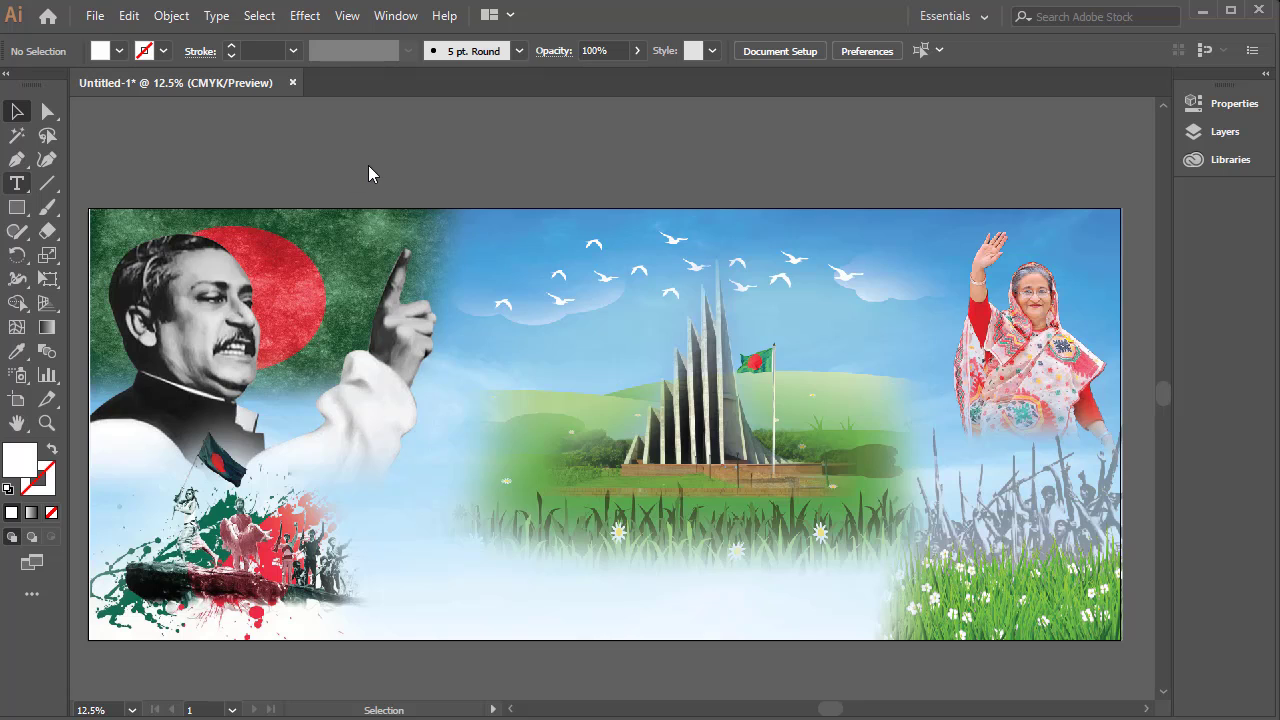
pyautogui.click(549, 160)
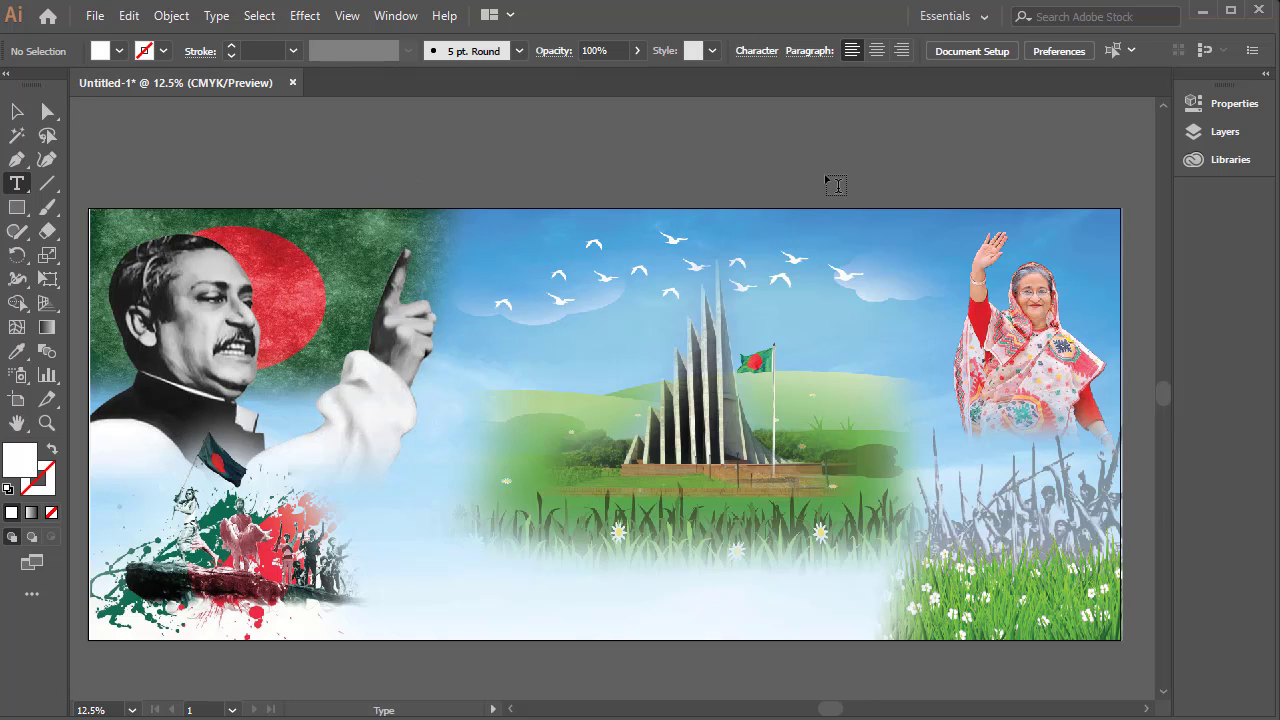
pyautogui.press('Escape')
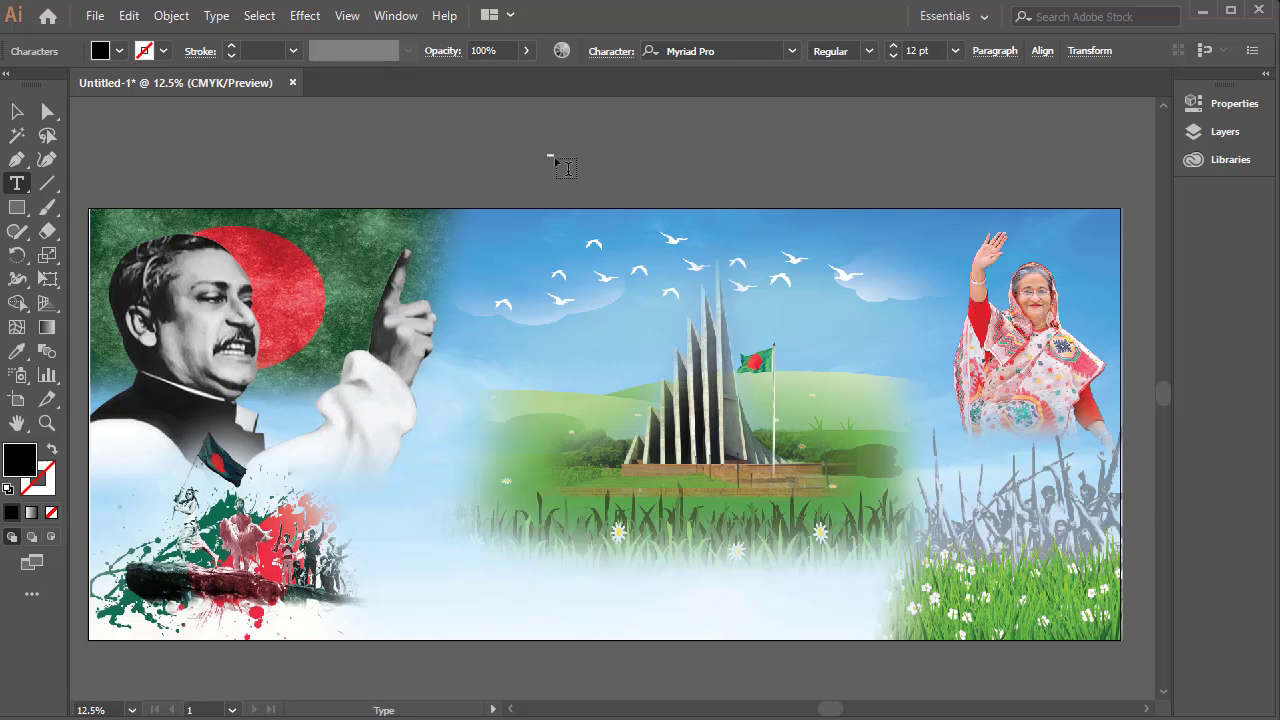
pyautogui.click(20, 113)
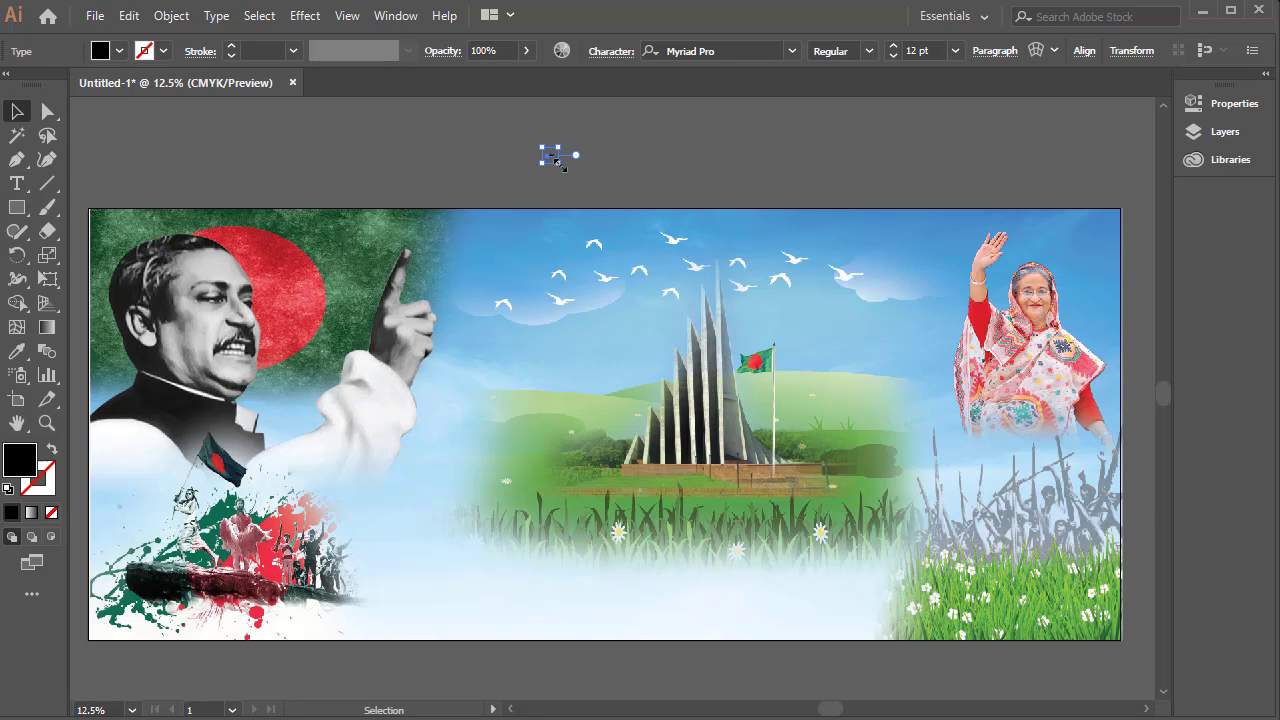
pyautogui.moveTo(557, 160); pyautogui.dragTo(592, 172)
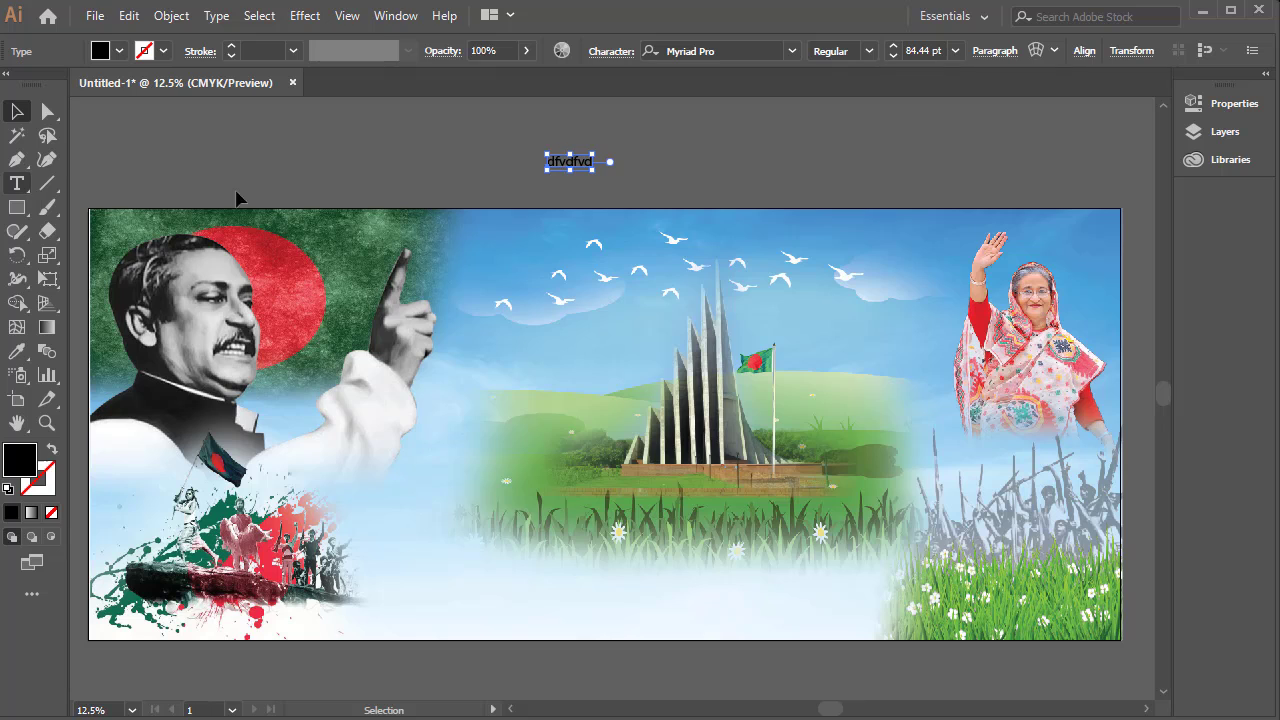
# - Set the placeholder text's font to SutonnyMJ Regular
pyautogui.doubleClick(586, 160)
pyautogui.doubleClick(586, 160)
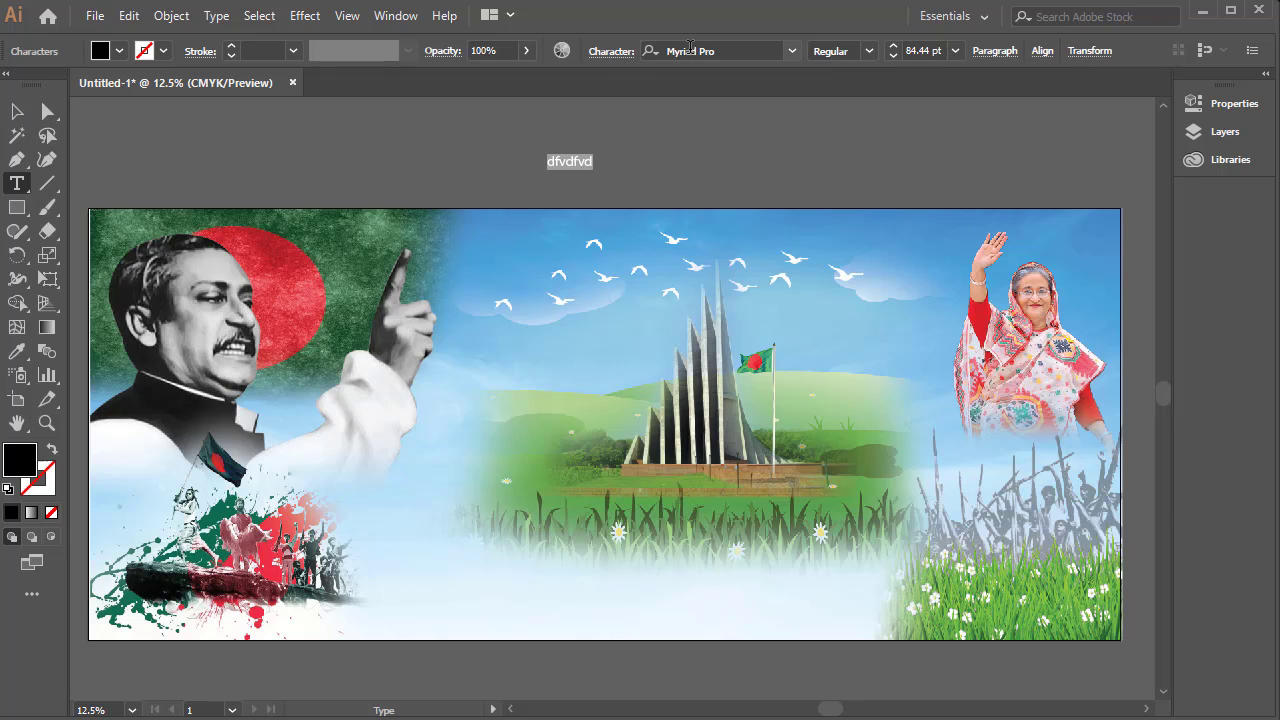
pyautogui.click(691, 50)
pyautogui.write('sut')
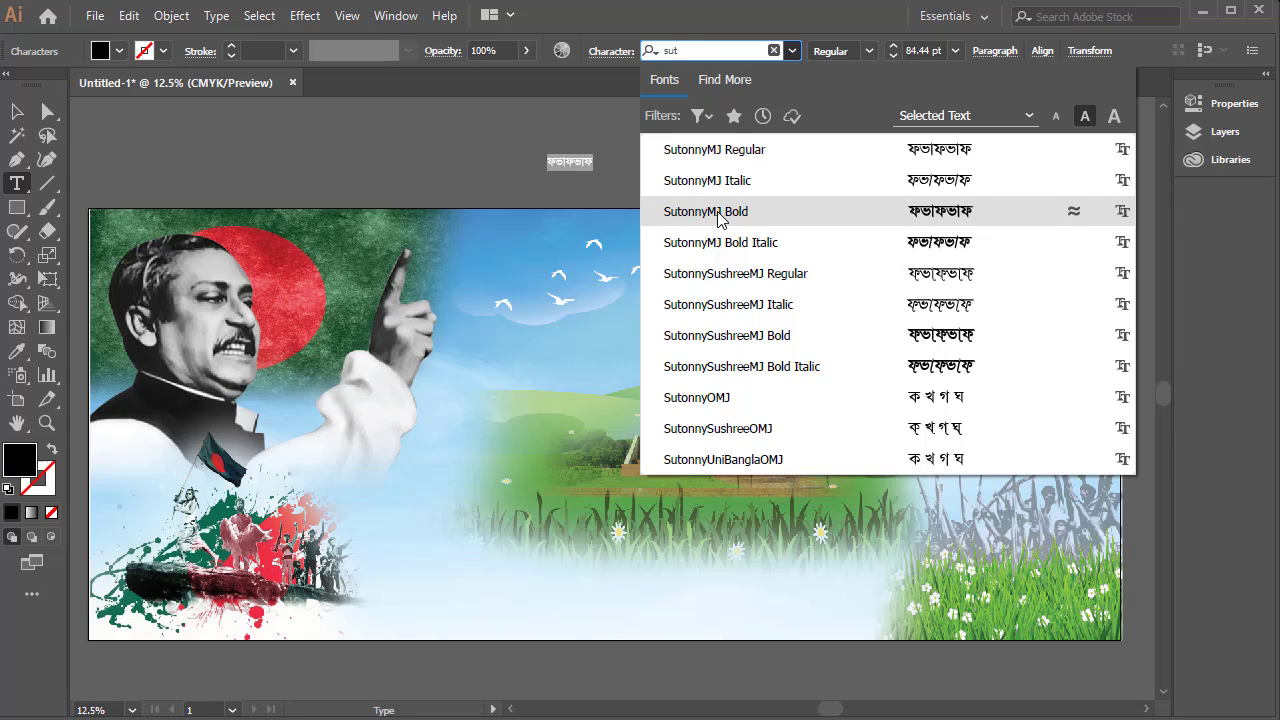
pyautogui.click(740, 150)
# - Replace the placeholder text with আল্লাহ সর্বশক্তিমান and move it to the top centre of the banner
pyautogui.press('BackSpace')
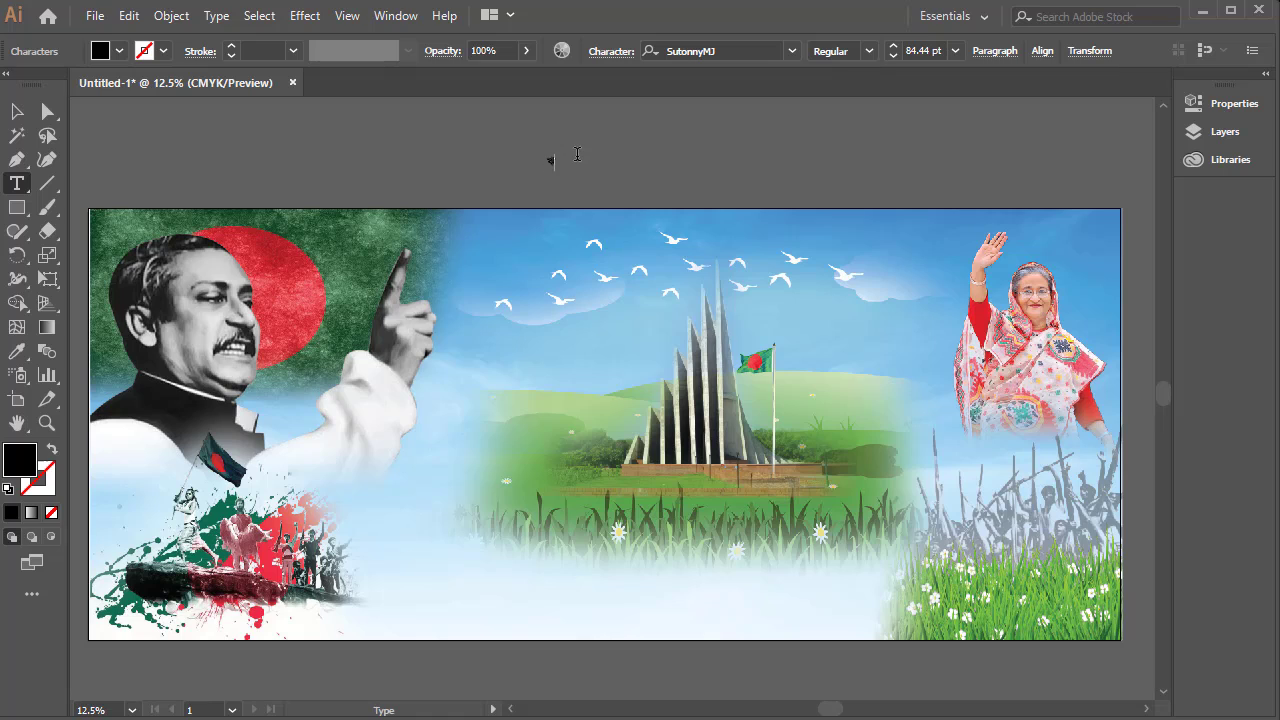
pyautogui.press('Escape')
pyautogui.write('Av')
pyautogui.click(16, 111)
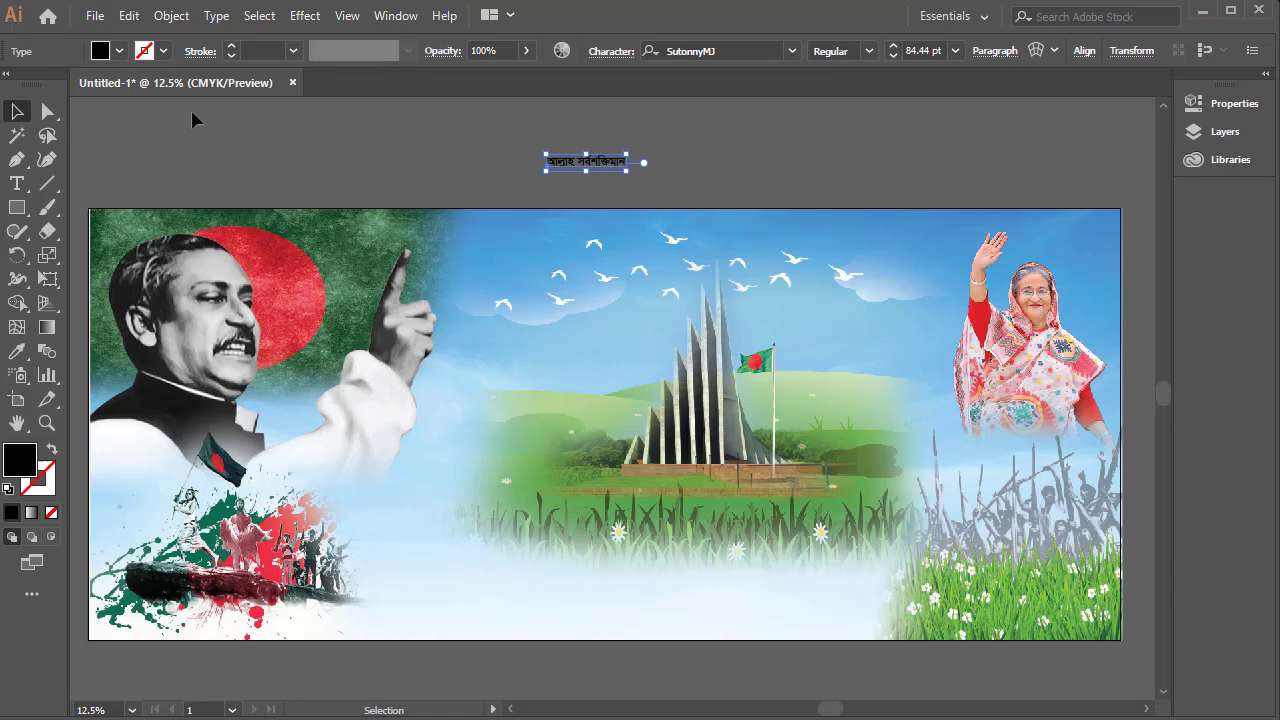
pyautogui.moveTo(623, 160); pyautogui.dragTo(709, 221)
pyautogui.click(742, 160)
# - Duplicate the top line beside the raised finger and change the copy's text to জয় বাংলা
pyautogui.scroll(2, 674, 286)
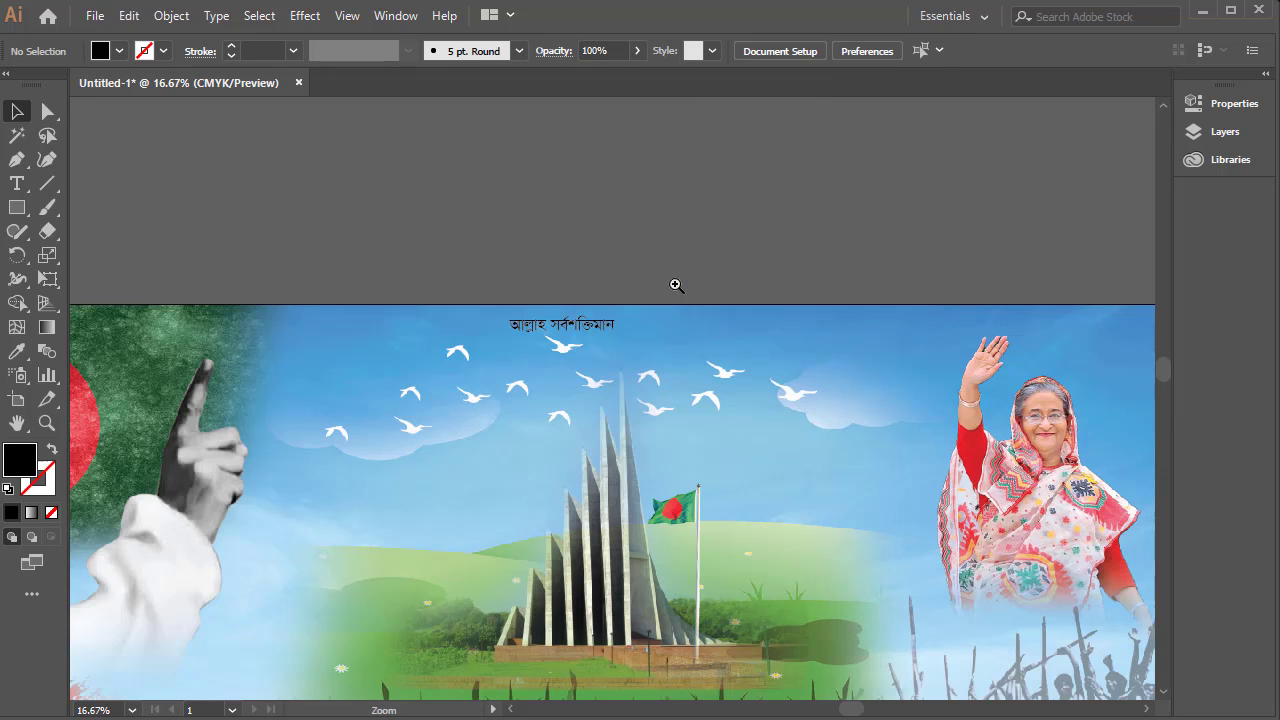
pyautogui.scroll(-2, 577, 223)
pyautogui.moveTo(481, 303); pyautogui.dragTo(308, 392)
pyautogui.keyDown('ctrl'); pyautogui.keyDown('alt'); pyautogui.click(585, 344); pyautogui.keyUp('alt'); pyautogui.keyUp('ctrl')
pyautogui.click(615, 333)
pyautogui.doubleClick(308, 392)
pyautogui.hotkey('ctrl', 'a')
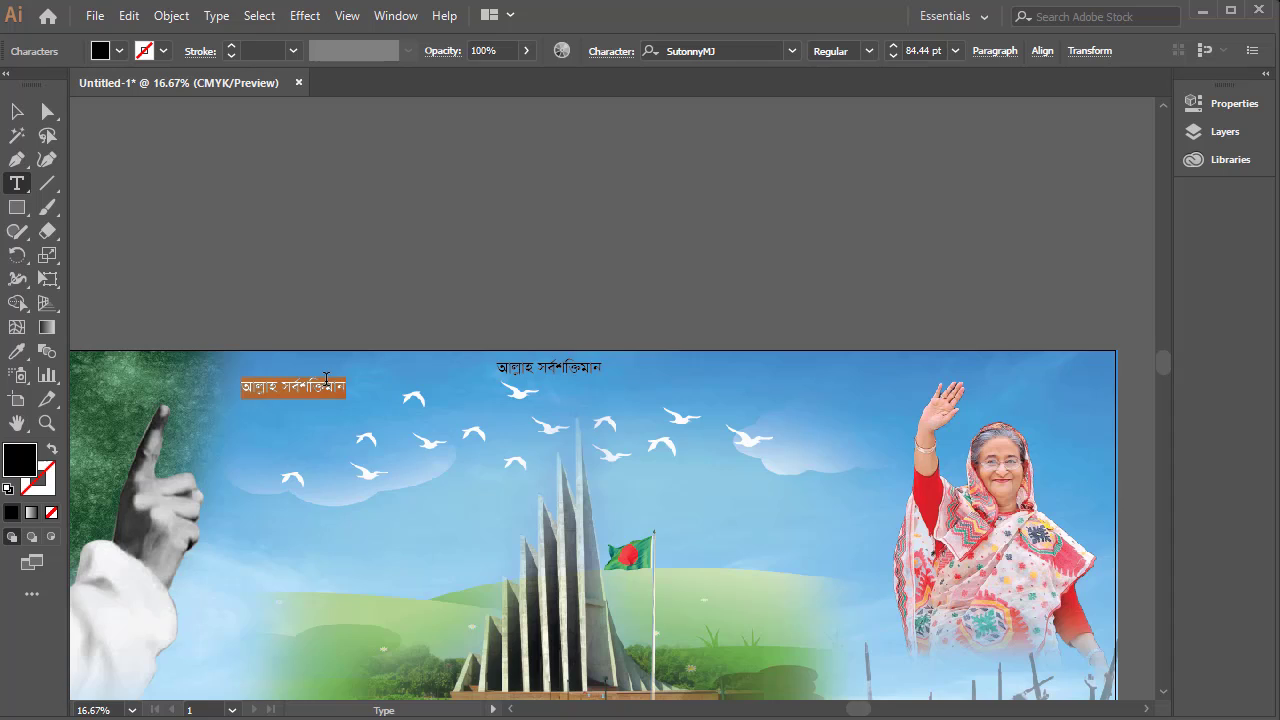
pyautogui.write('জয় বাংলা')
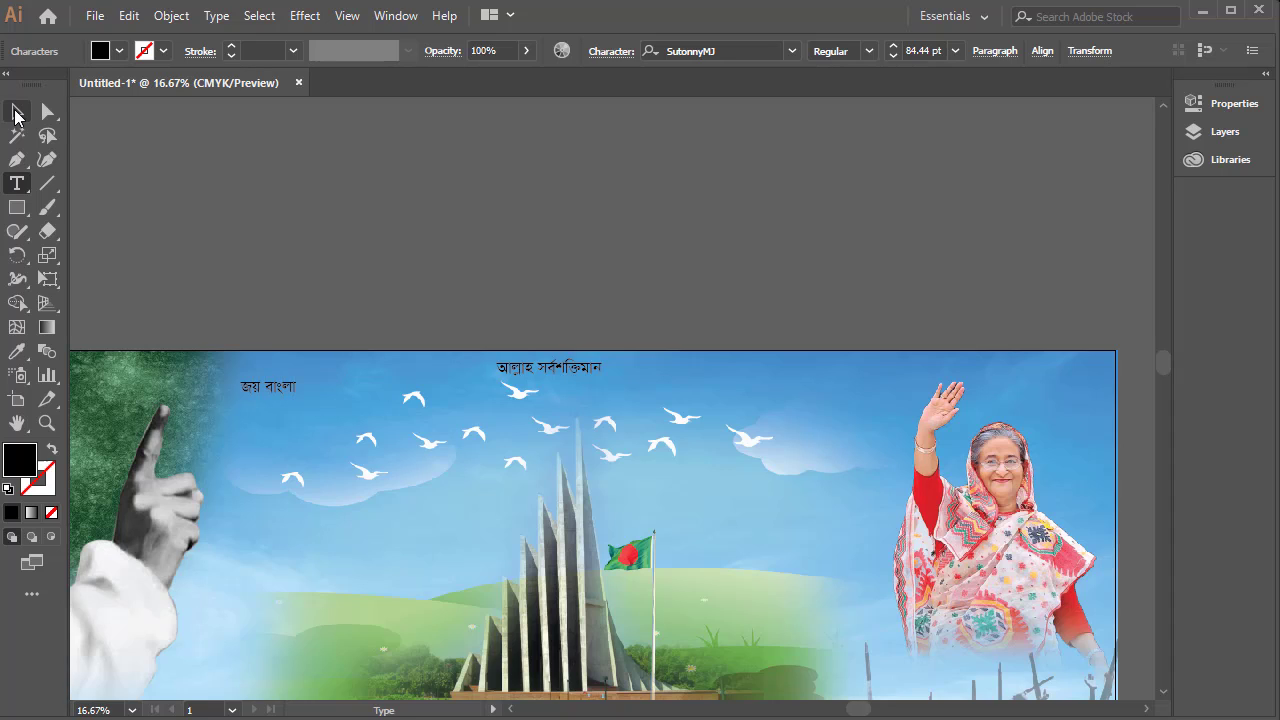
pyautogui.press('Escape')
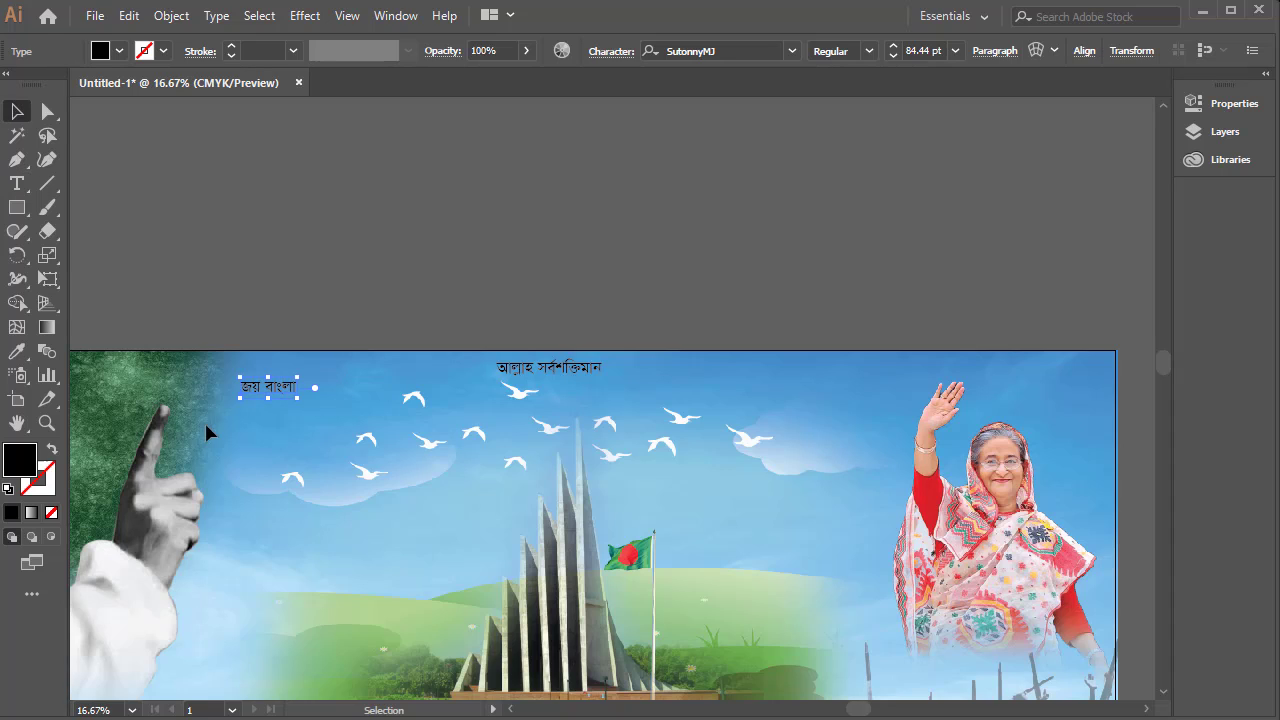
# - Copy জয় বাংলা next to the waving woman and change the copy's text to জয় বঙ্গবন্ধু
pyautogui.moveTo(281, 393); pyautogui.dragTo(891, 414)
pyautogui.press('t')
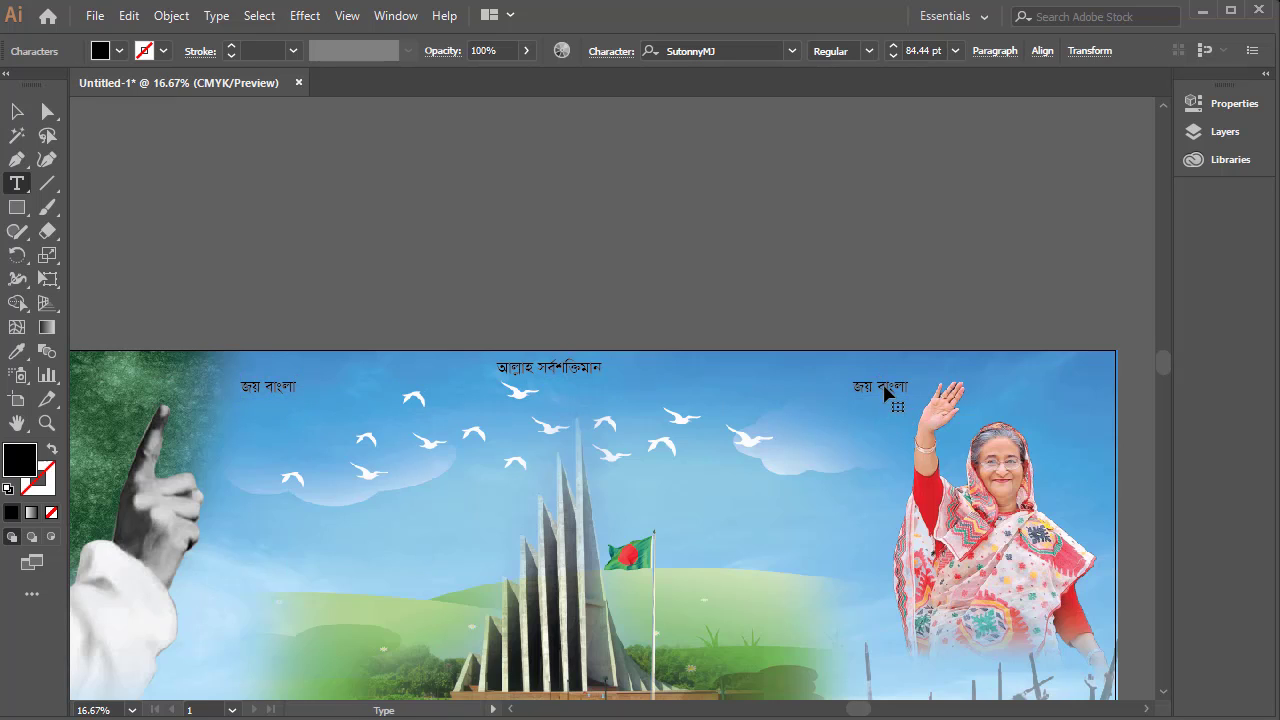
pyautogui.tripleClick(897, 384)
pyautogui.write('বঙ')
pyautogui.write('জয়')
pyautogui.moveTo(881, 388); pyautogui.dragTo(1016, 383)
pyautogui.press('Right')
pyautogui.click(18, 111)
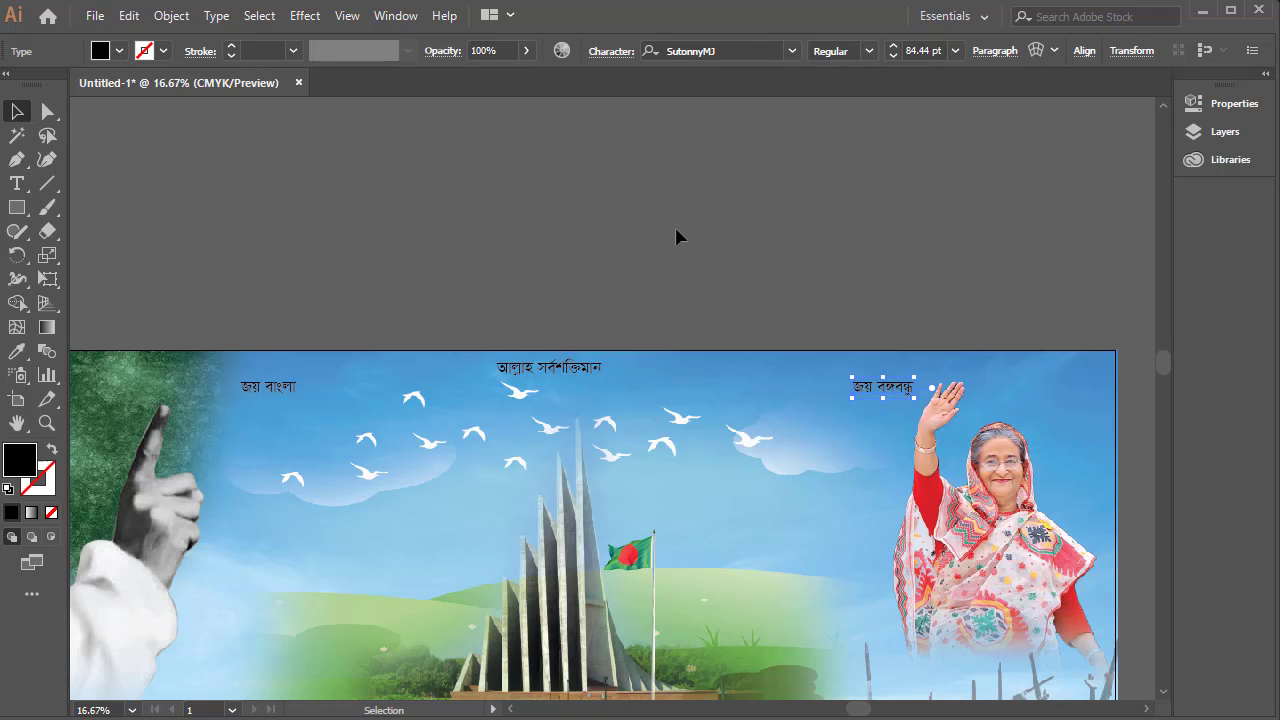
pyautogui.click(674, 224)
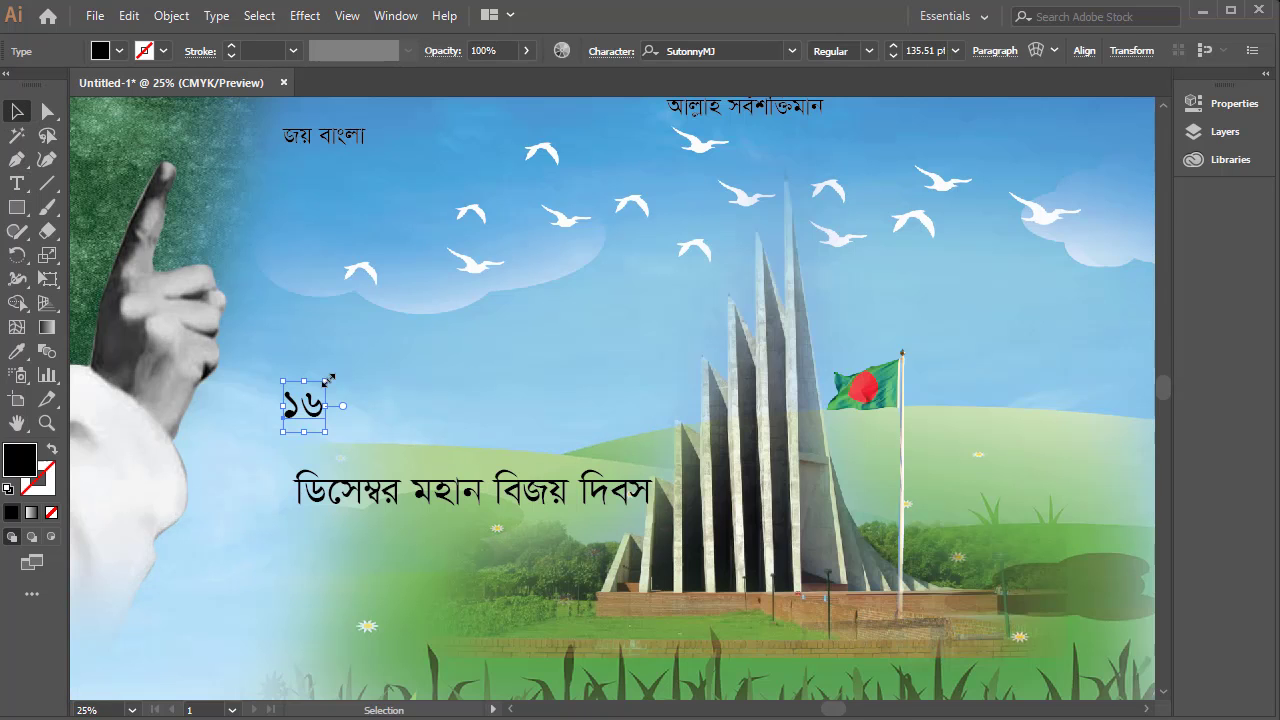
# - Enlarge the ১৬ text, move it beside the monument's upper part and set its font to Li Shamim Noor ANSI V1
pyautogui.moveTo(330, 379); pyautogui.dragTo(426, 258)
pyautogui.moveTo(389, 340); pyautogui.dragTo(634, 331)
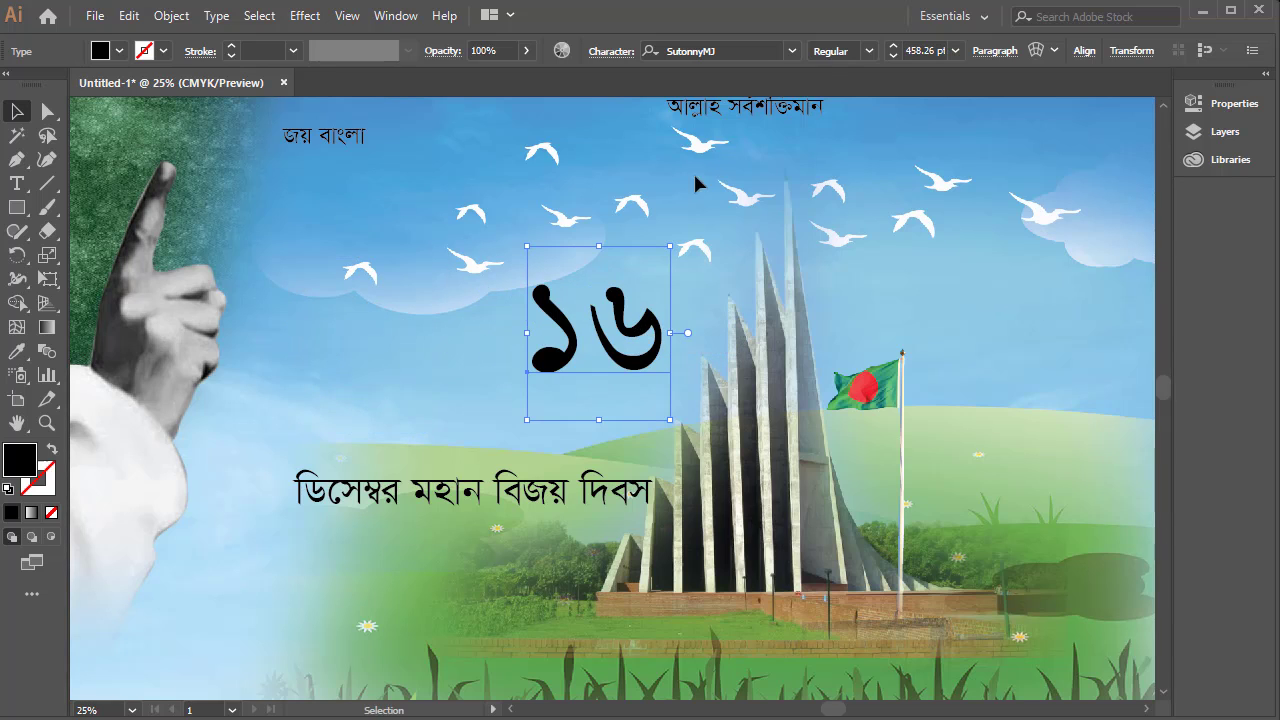
pyautogui.click(724, 49)
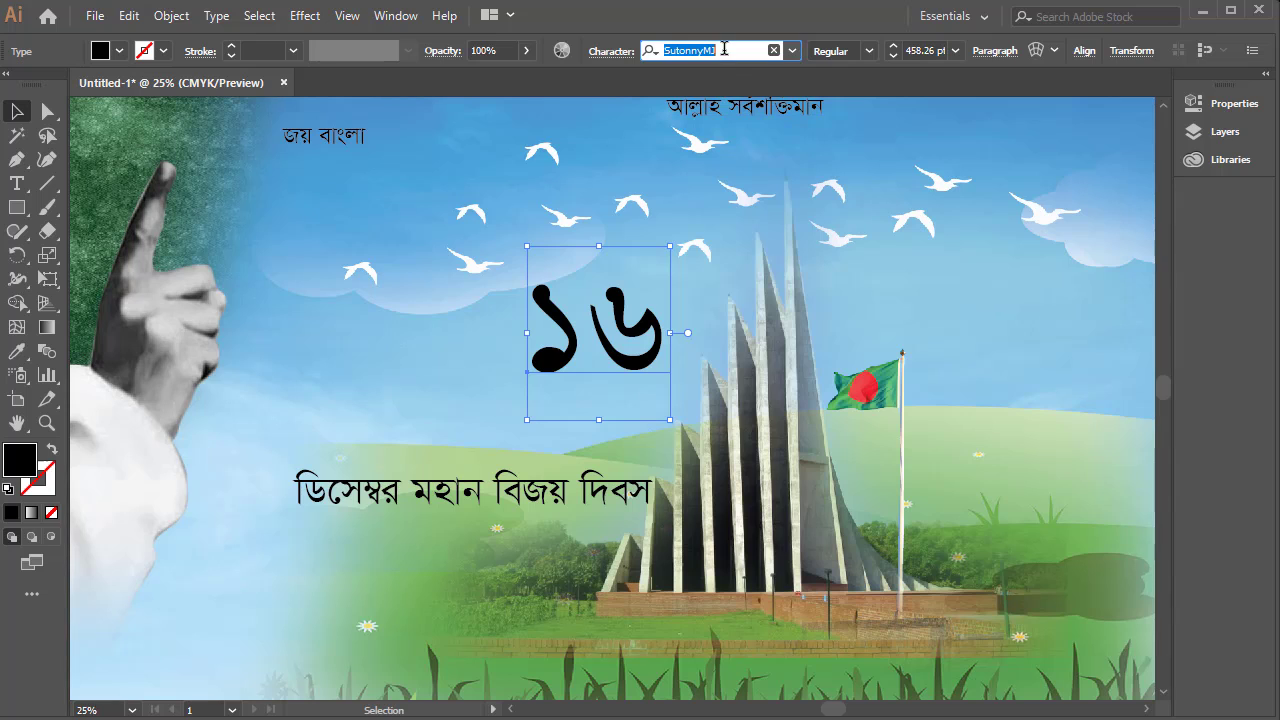
pyautogui.click(792, 50)
pyautogui.scroll(-15, 871, 443)
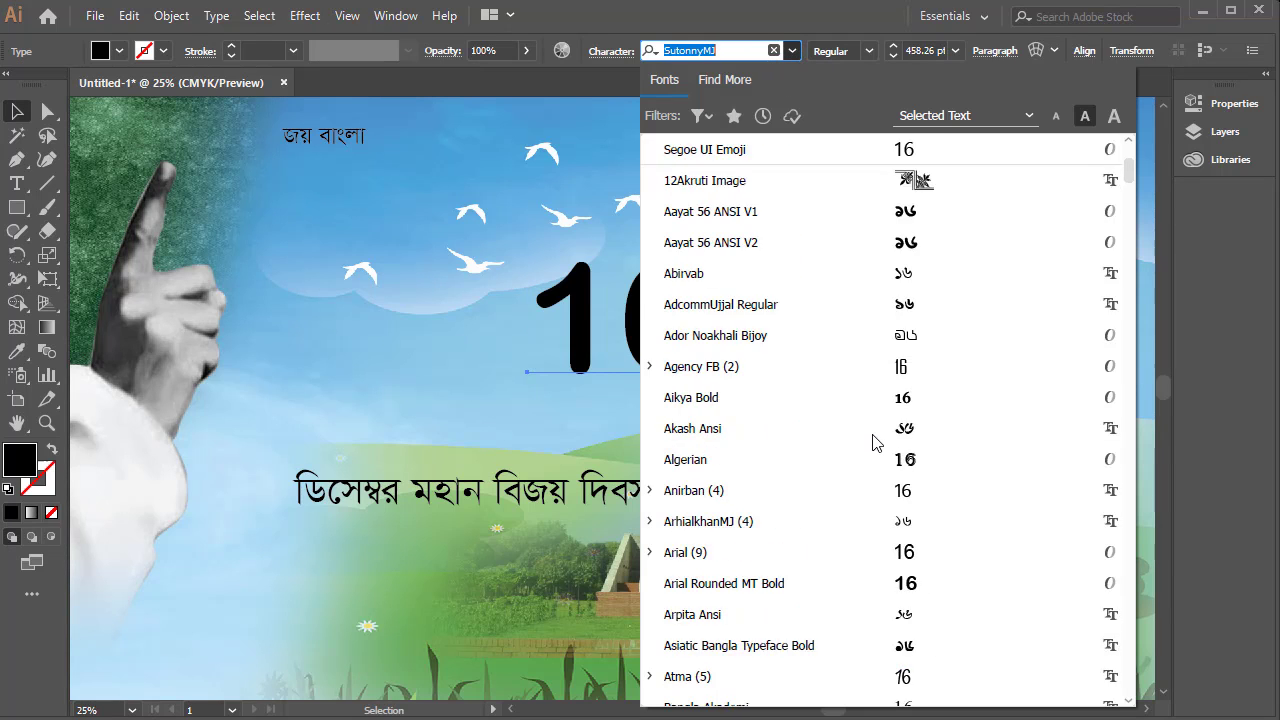
pyautogui.scroll(-12, 796, 522)
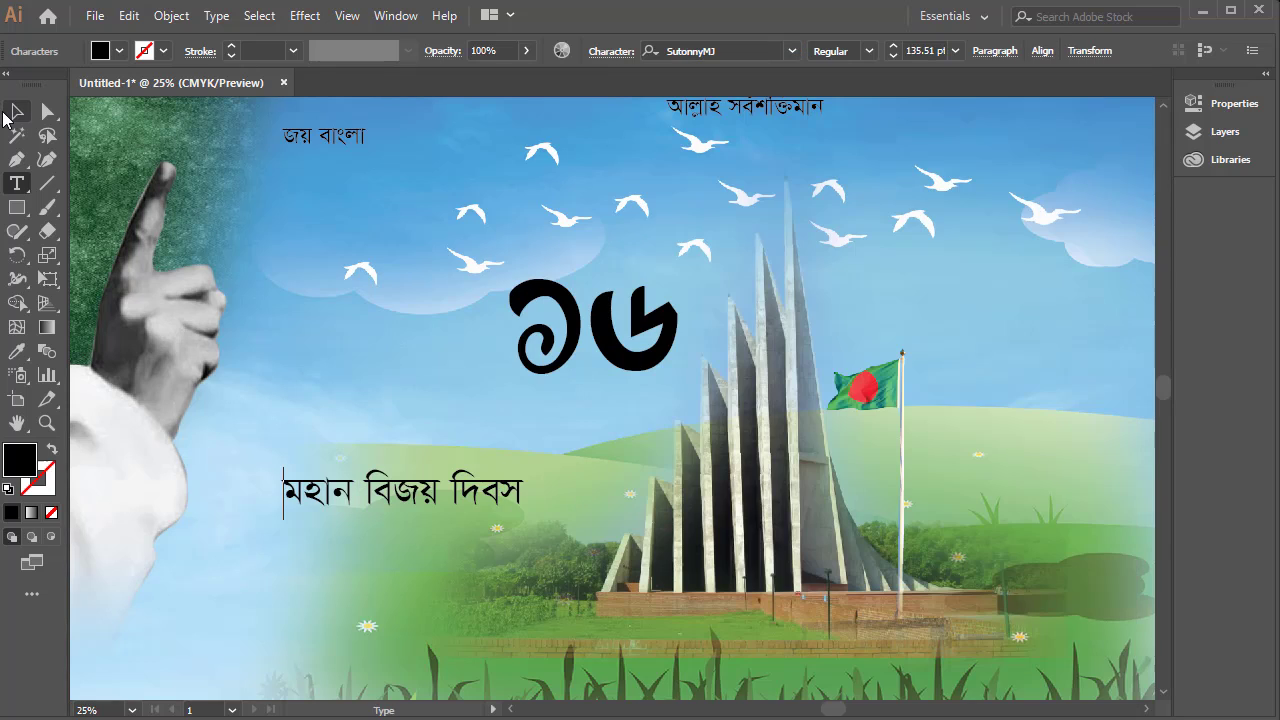
# - Separate ডিসেম্বর from মহান বিজয় দিবস, place it beneath ১৬ and remove its extra space
pyautogui.click(12, 113)
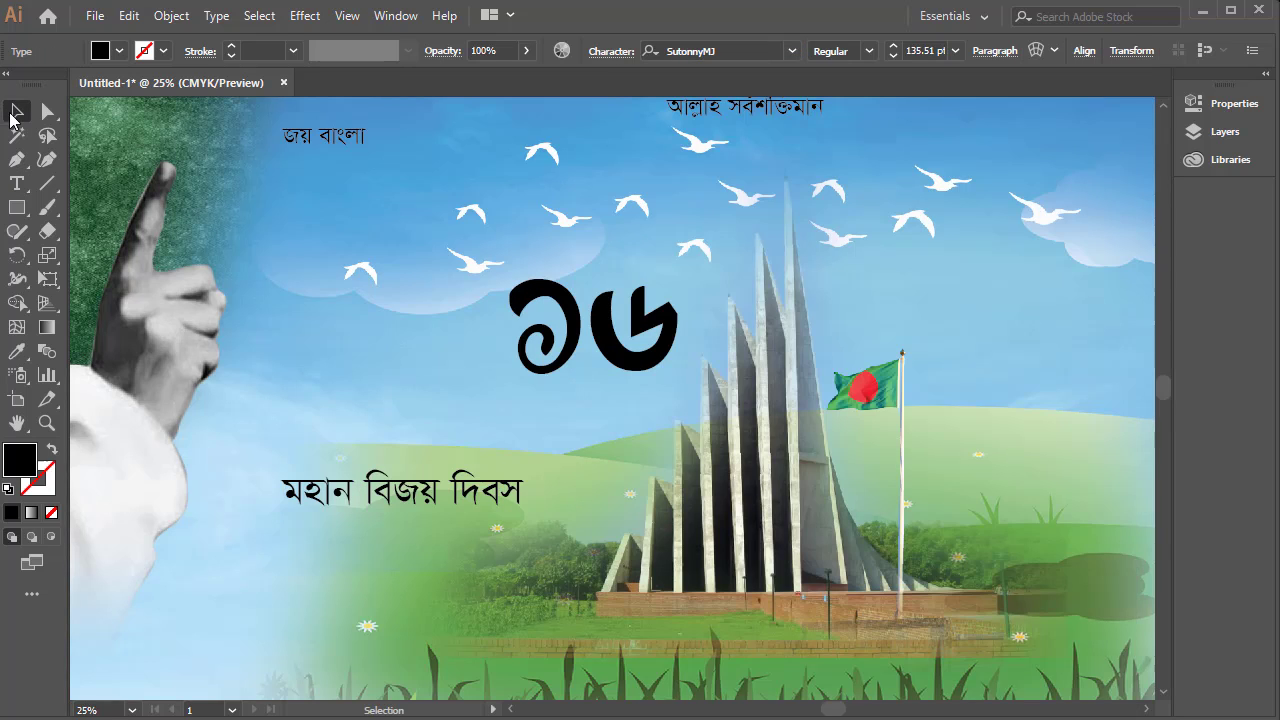
pyautogui.write('ডিসেম্বর')
pyautogui.press('t')
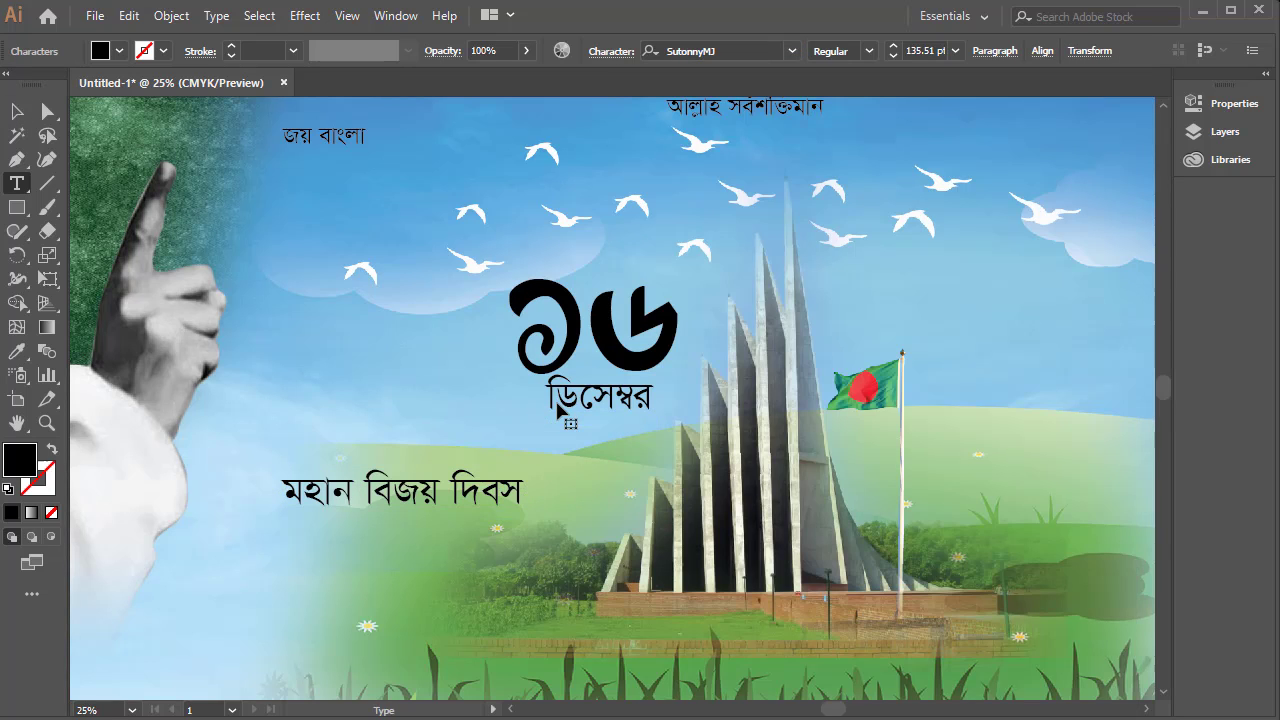
pyautogui.press('Delete')
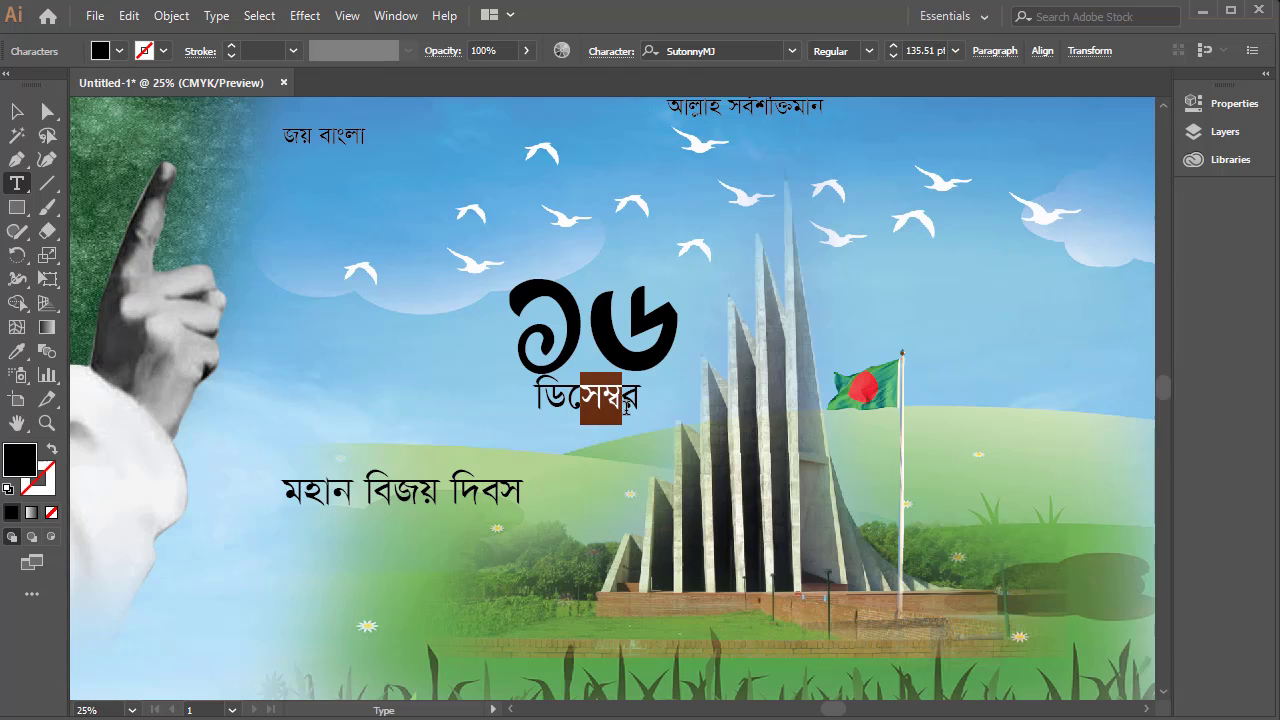
pyautogui.press('Escape')
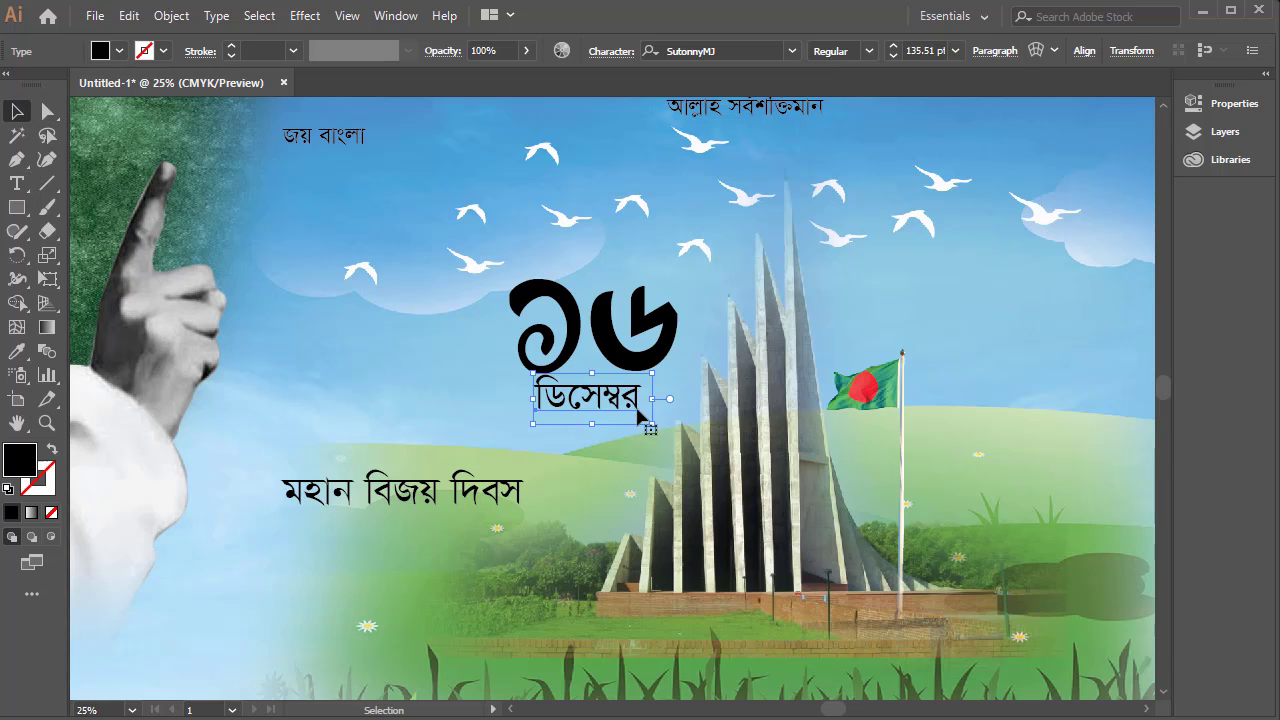
pyautogui.press('t')
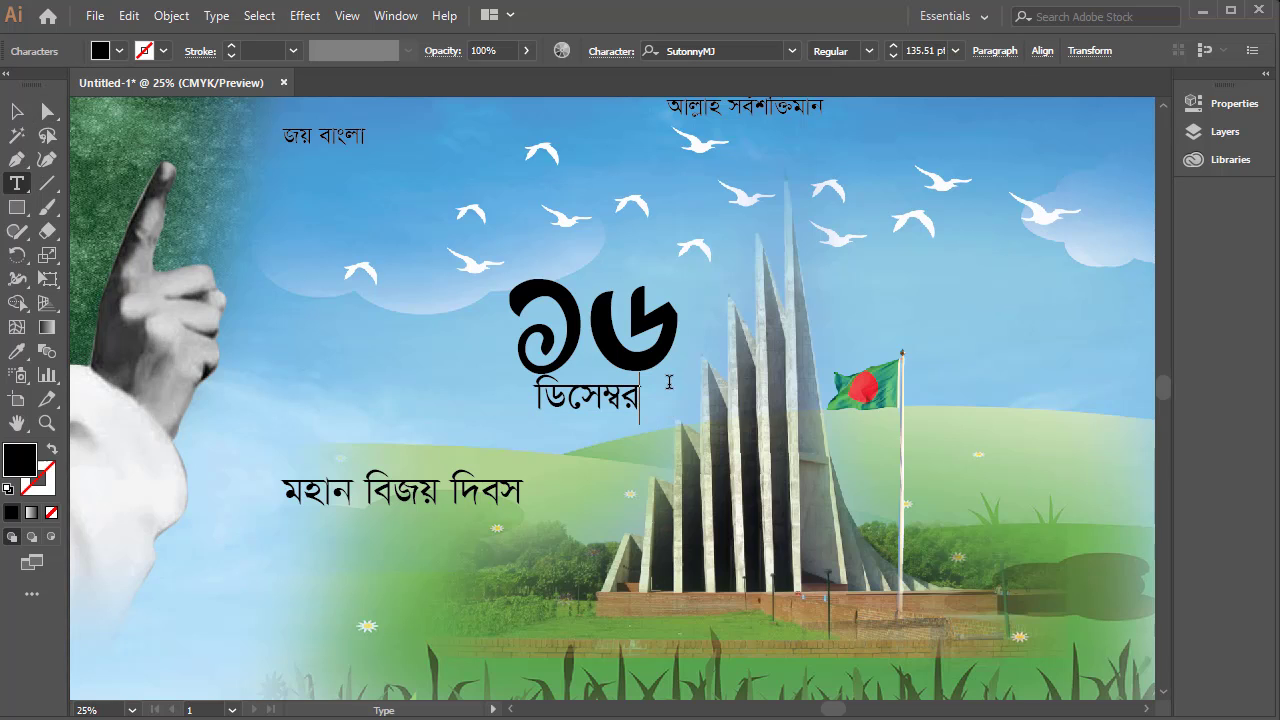
pyautogui.press('Escape')
# - Scale ডিসেম্বর to about 157 pt, align its end with the end of ১৬ and make it Bold
pyautogui.moveTo(663, 432); pyautogui.dragTo(702, 450)
pyautogui.moveTo(642, 405); pyautogui.dragTo(690, 400)
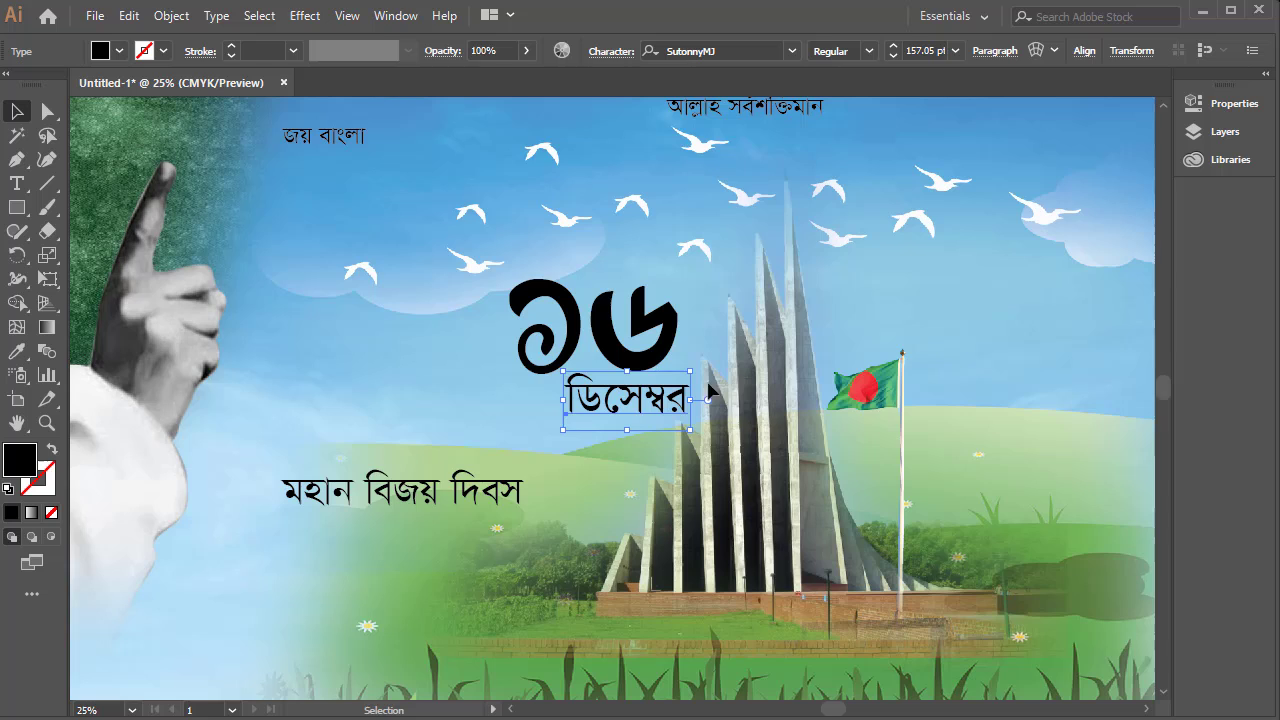
pyautogui.click(869, 50)
pyautogui.click(836, 116)
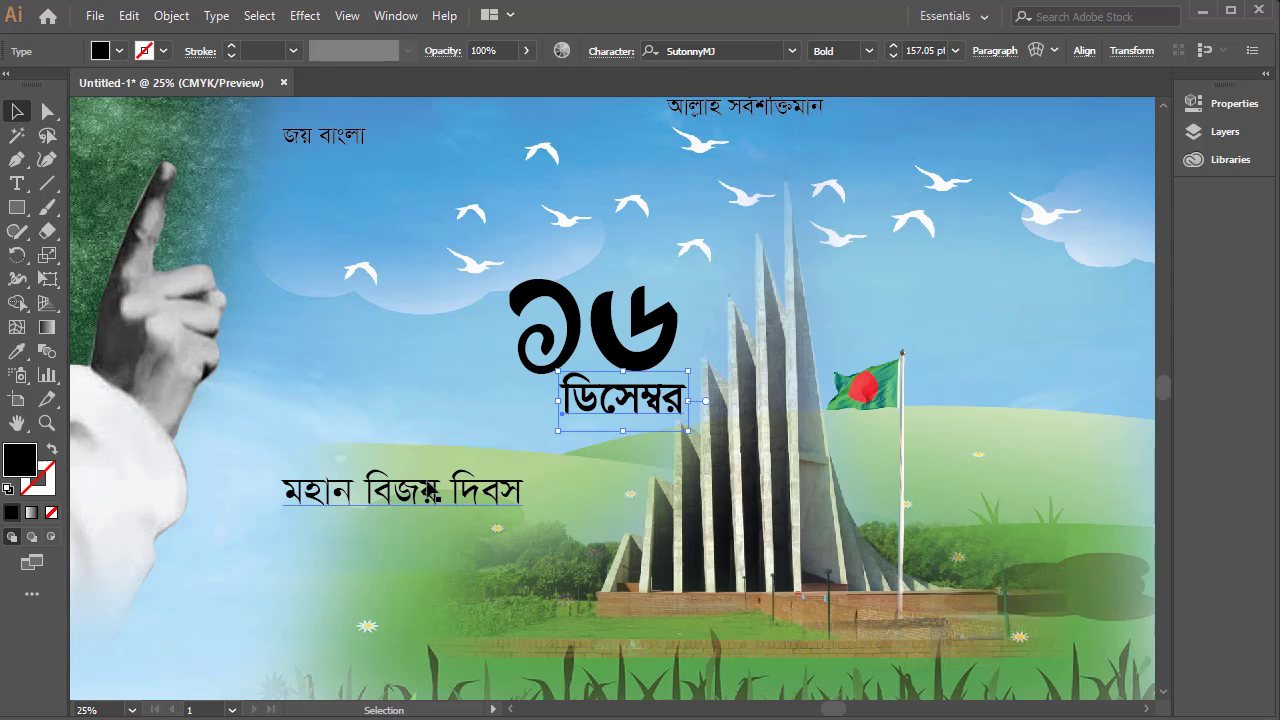
# - Shift মহান বিজয় দিবস slightly upward and fill the ১৬ text with red
pyautogui.moveTo(483, 491); pyautogui.dragTo(486, 474)
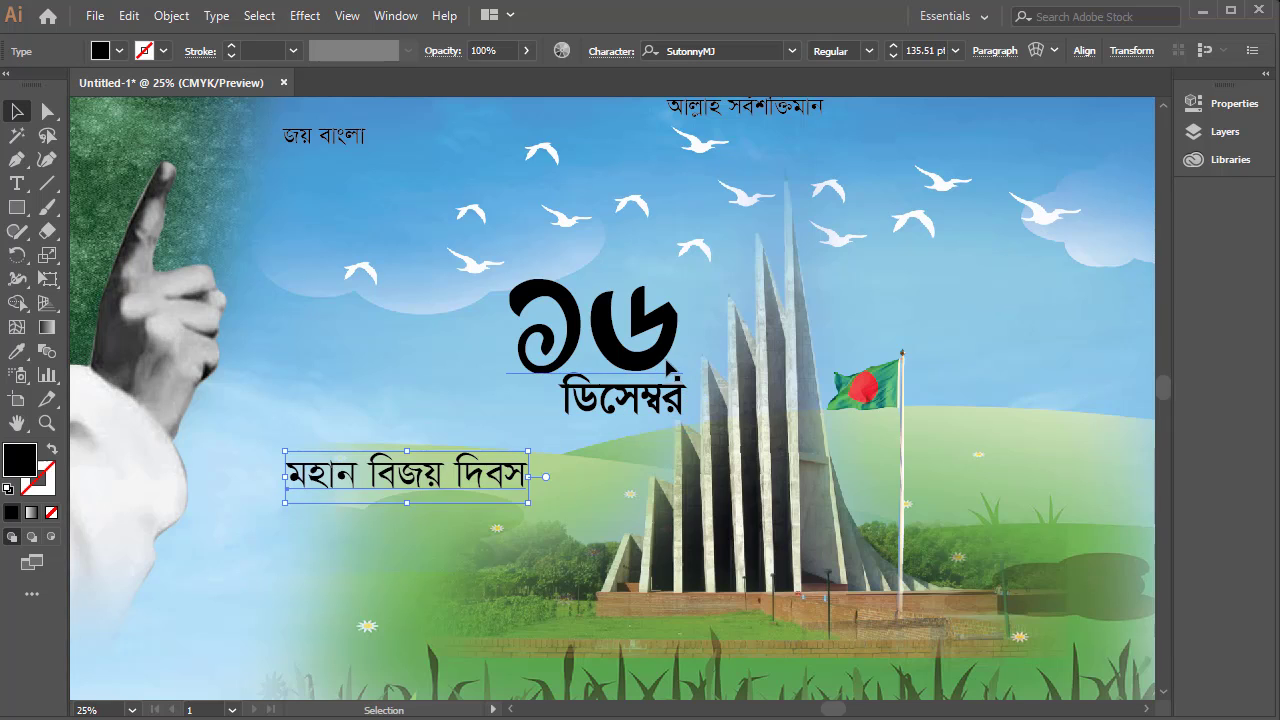
pyautogui.keyDown('shift'); pyautogui.click(660, 345); pyautogui.keyUp('shift')
pyautogui.click(634, 528)
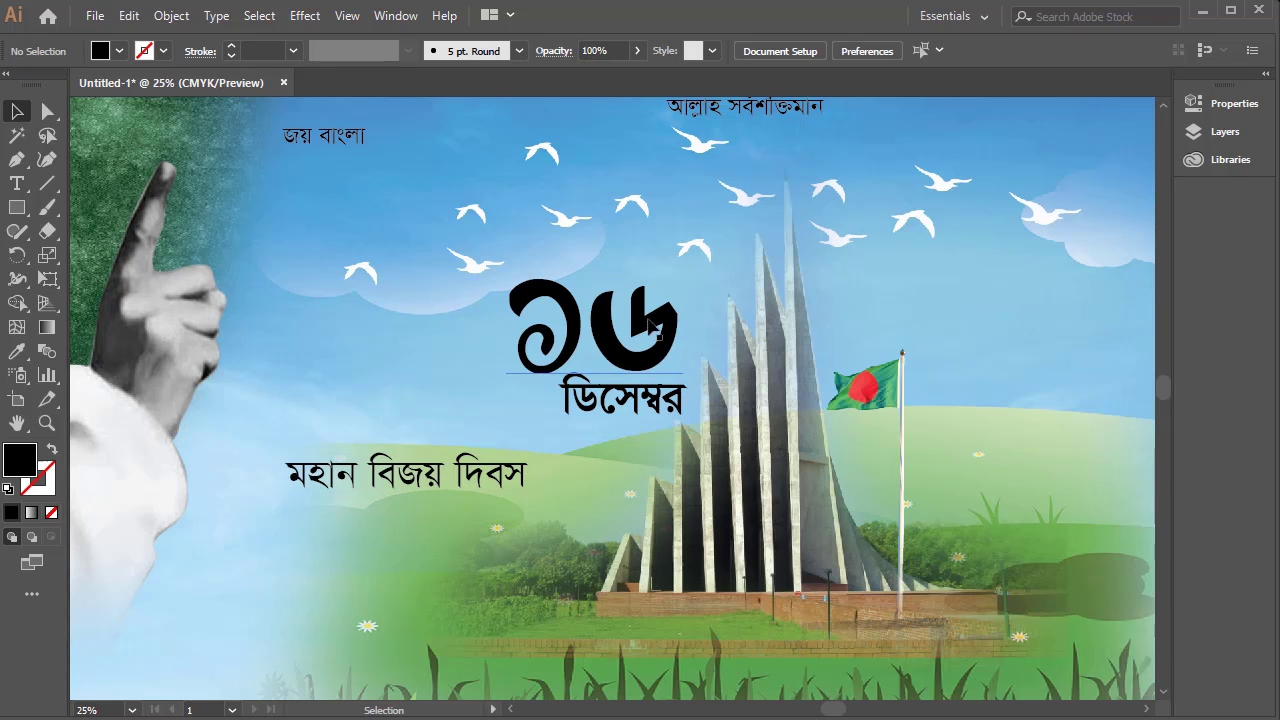
pyautogui.click(636, 323)
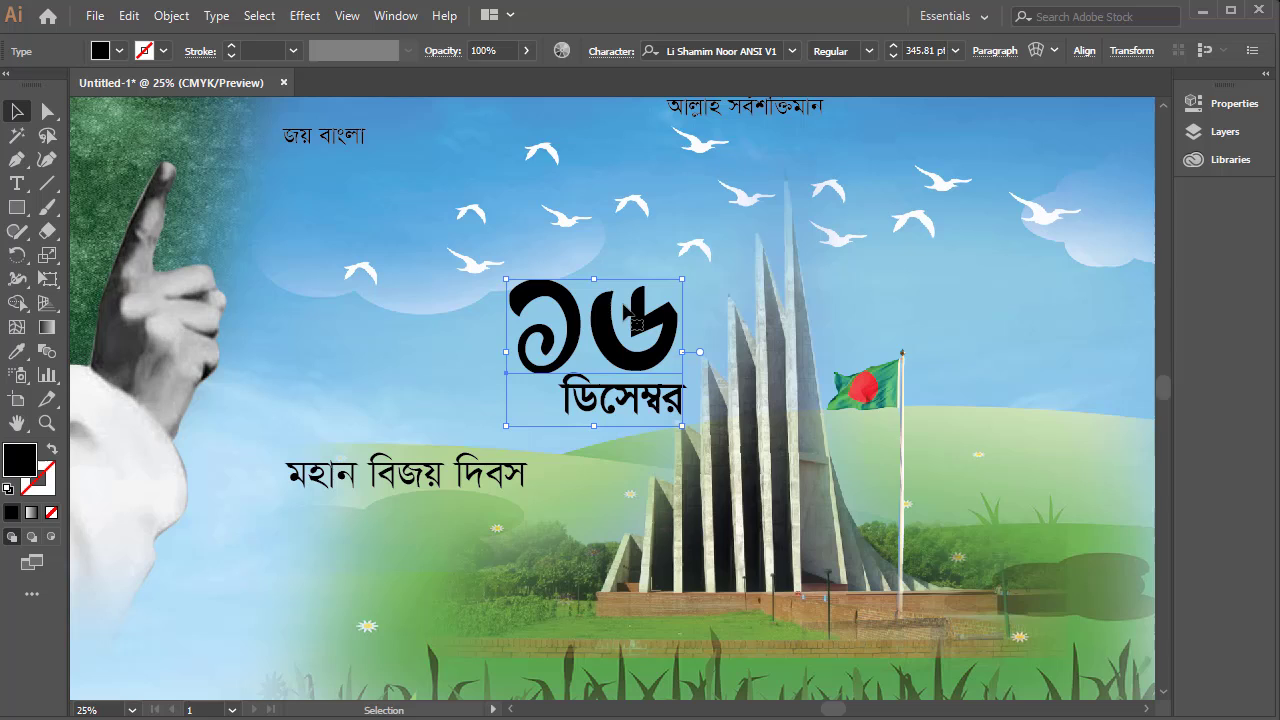
pyautogui.click(119, 50)
pyautogui.click(25, 159)
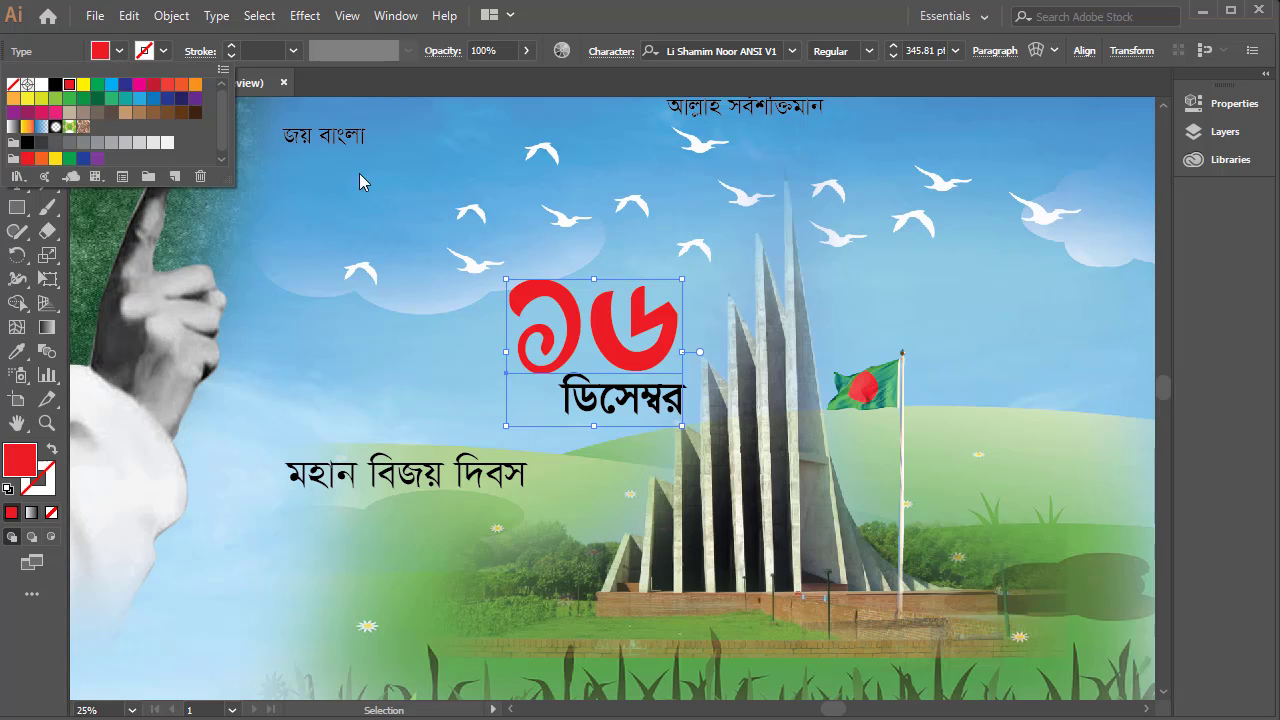
pyautogui.press('Escape')
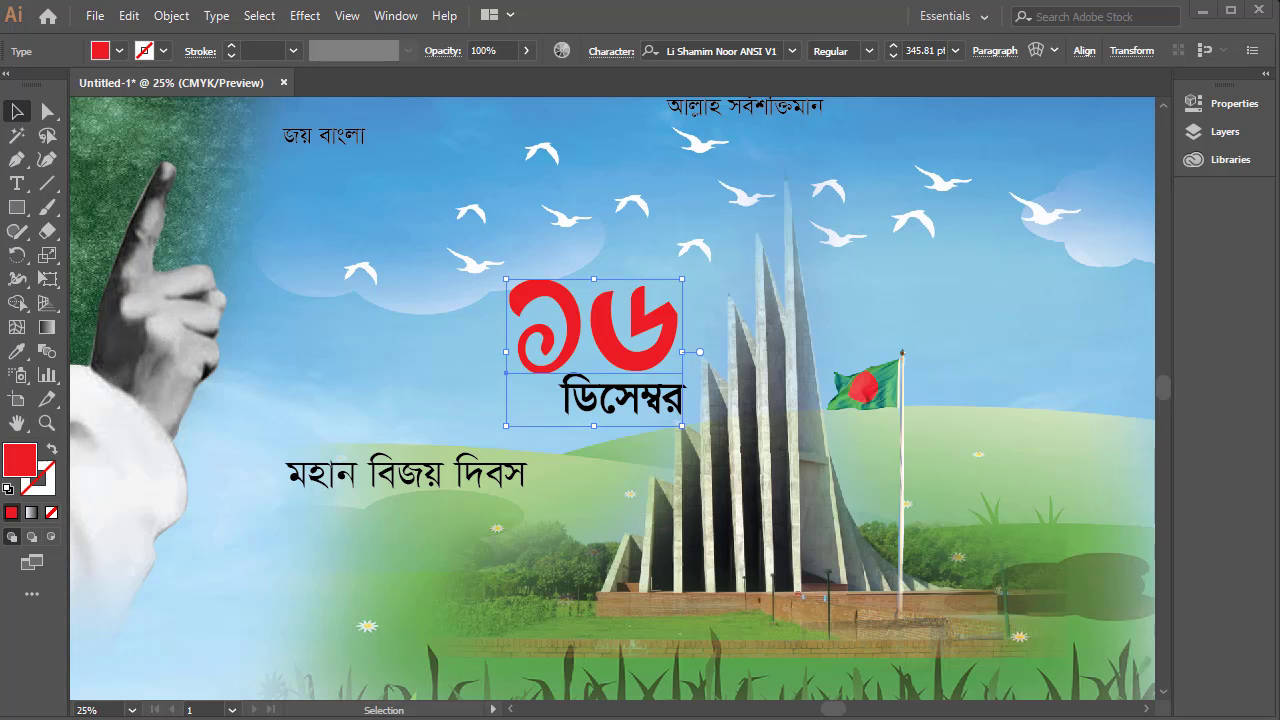
# - Reposition মহান বিজয় দিবস, place a copy above it and shorten the copy to মহান
pyautogui.moveTo(371, 482); pyautogui.dragTo(338, 524)
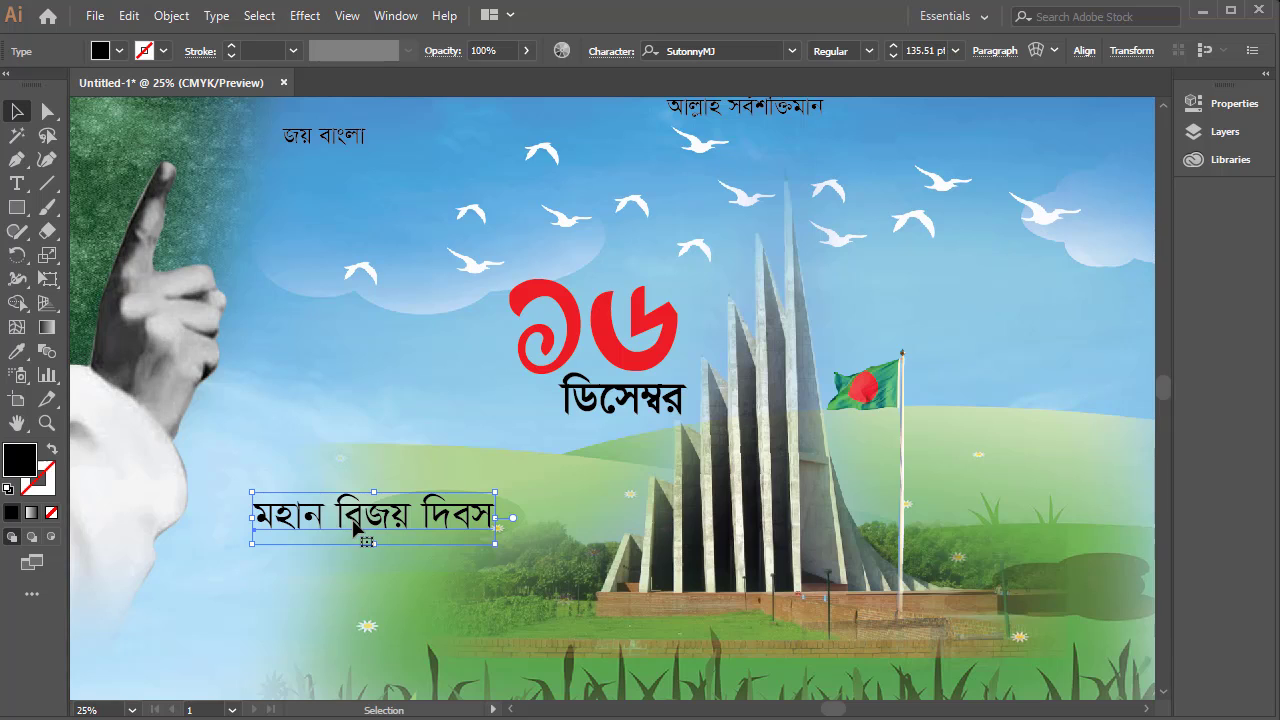
pyautogui.moveTo(350, 515); pyautogui.dragTo(387, 496)
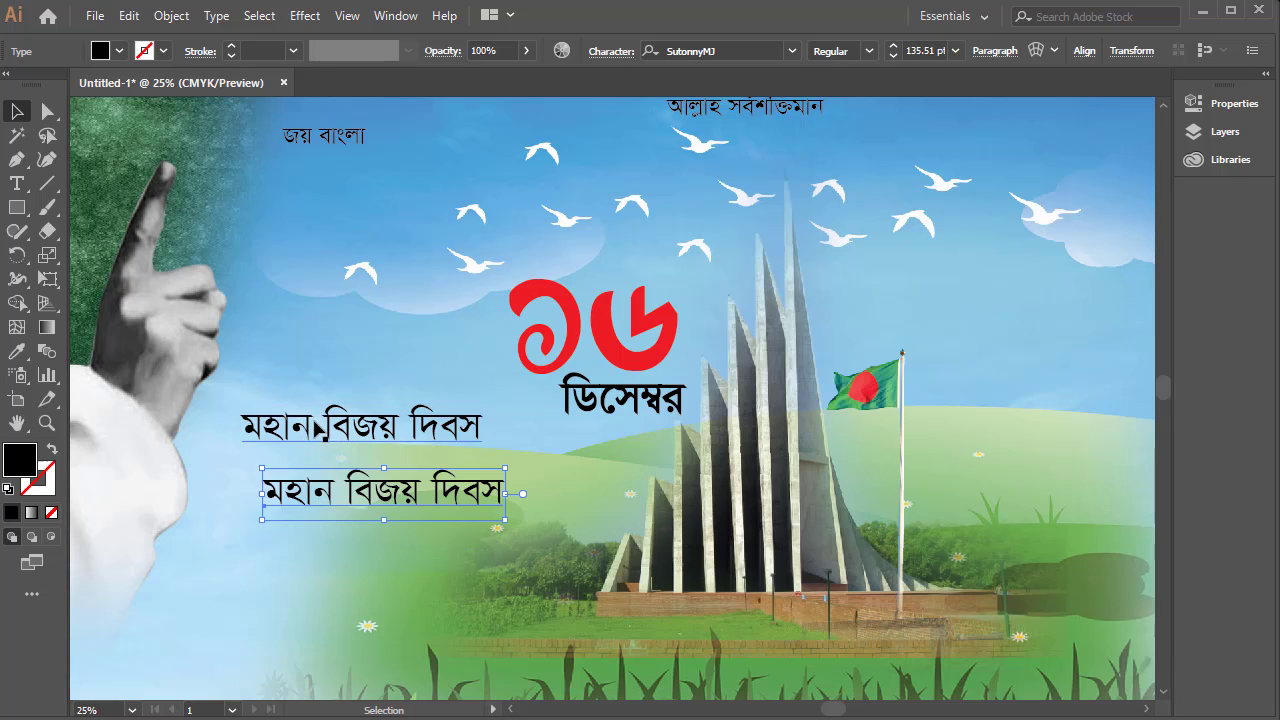
pyautogui.press('t')
pyautogui.moveTo(312, 427); pyautogui.dragTo(484, 428)
pyautogui.press('BackSpace')
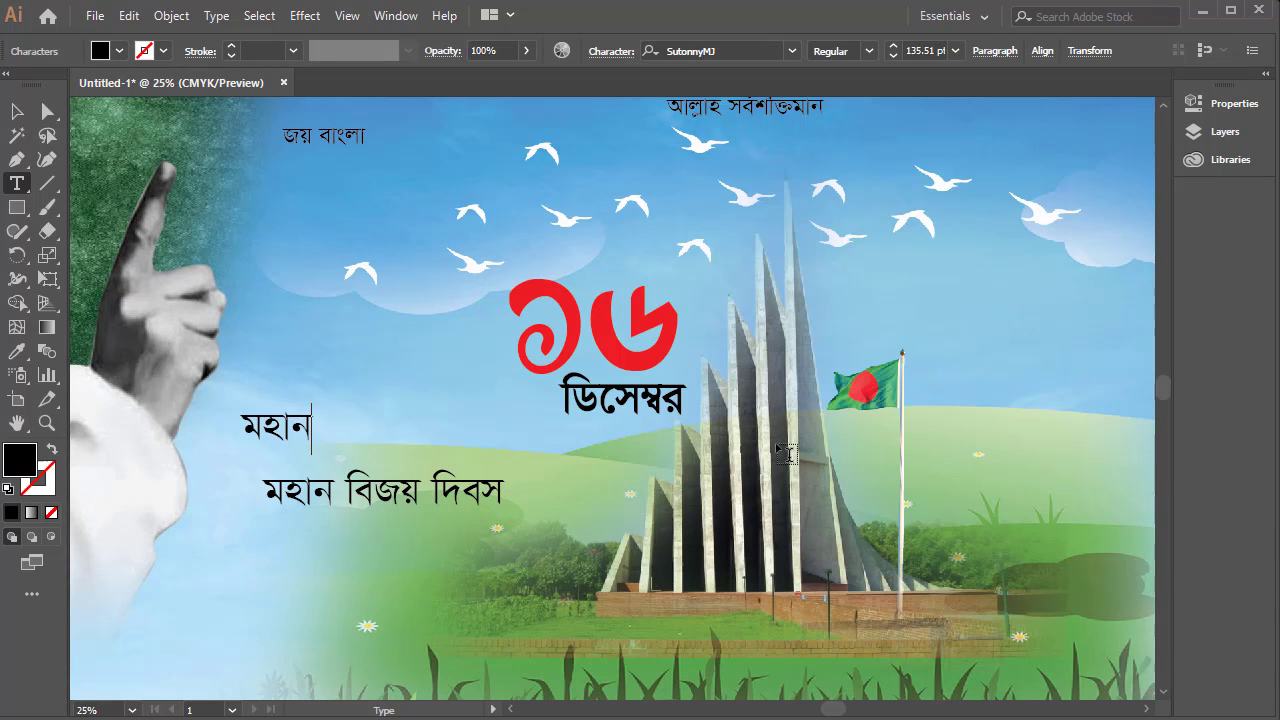
# - Remove মহান from the original মহান বিজয় দিবস text and break বিজয় and দিবস onto two lines
pyautogui.moveTo(341, 491); pyautogui.dragTo(237, 489)
pyautogui.press('BackSpace')
pyautogui.moveTo(337, 490); pyautogui.dragTo(348, 488)
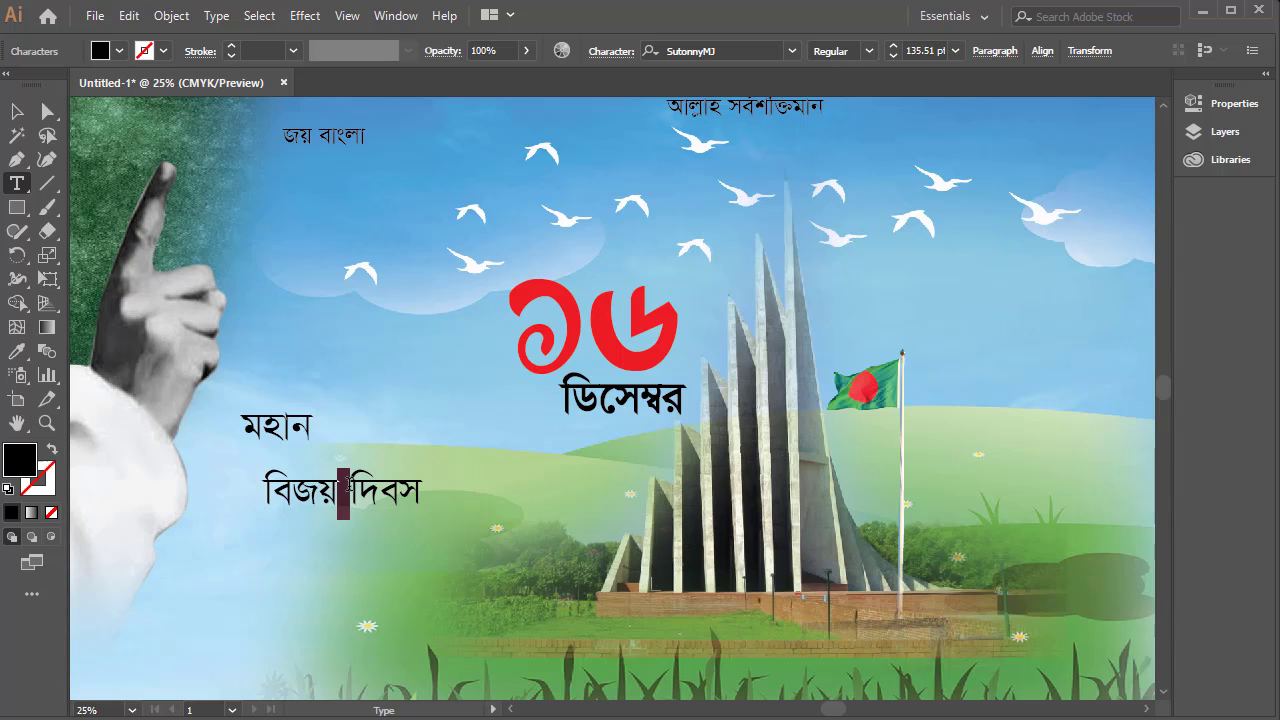
pyautogui.press('Return')
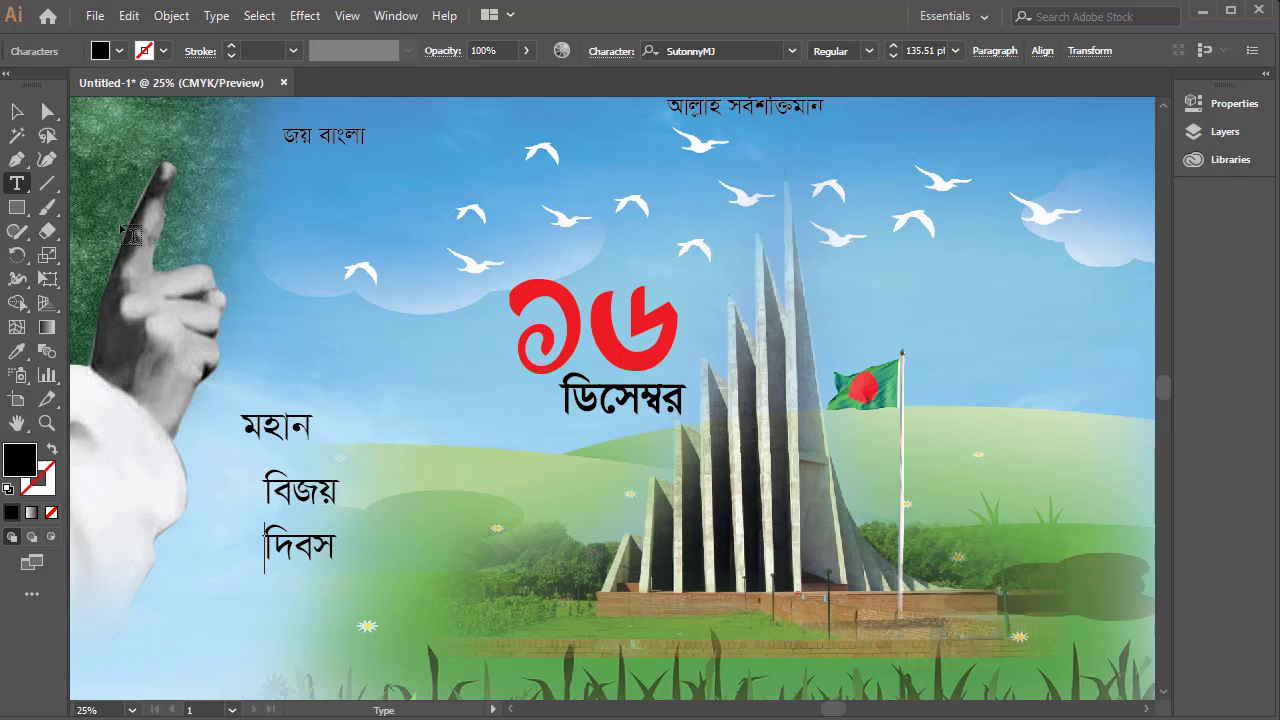
# - Scale the two-line বিজয় দিবস text to about 321 pt and position it just below মহান
pyautogui.click(17, 111)
pyautogui.moveTo(342, 473); pyautogui.dragTo(412, 400)
pyautogui.moveTo(357, 436); pyautogui.dragTo(467, 465)
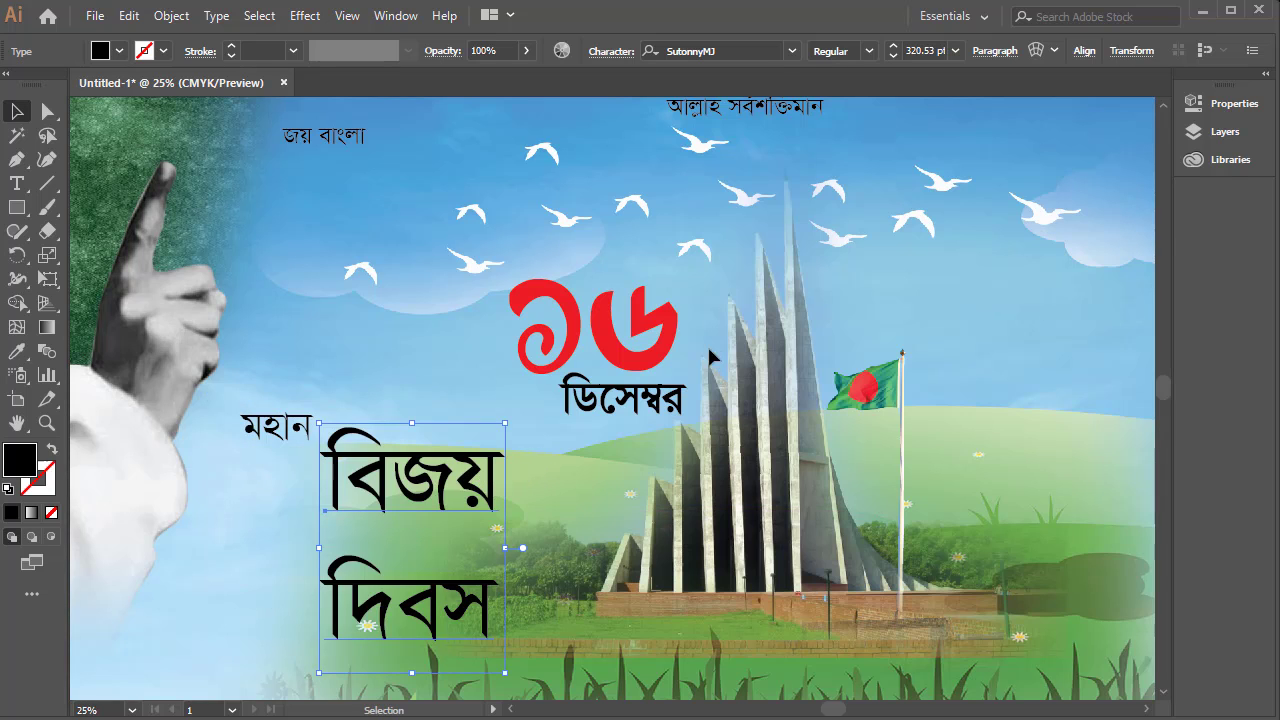
# - Apply the Li Hasan Meghaloy ANSI V2 font to the বিজয় দিবস text
pyautogui.click(791, 50)
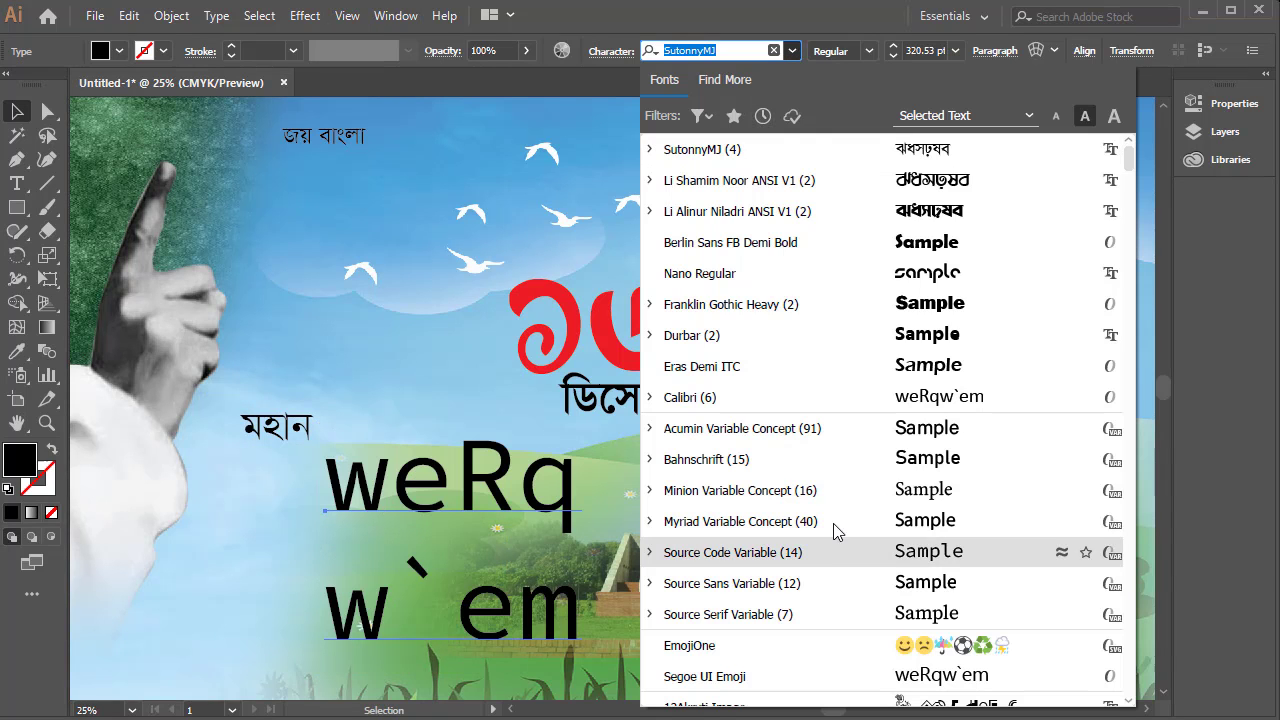
pyautogui.scroll(-15, 808, 527)
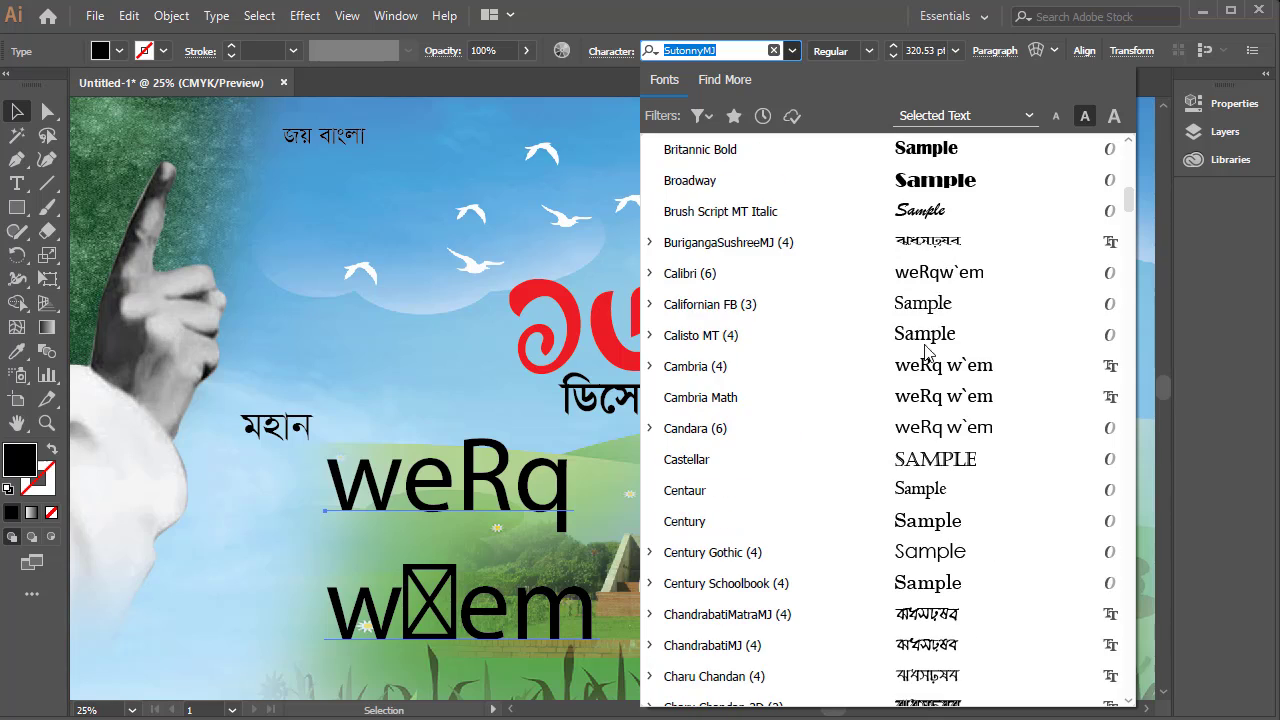
pyautogui.scroll(-15, 885, 410)
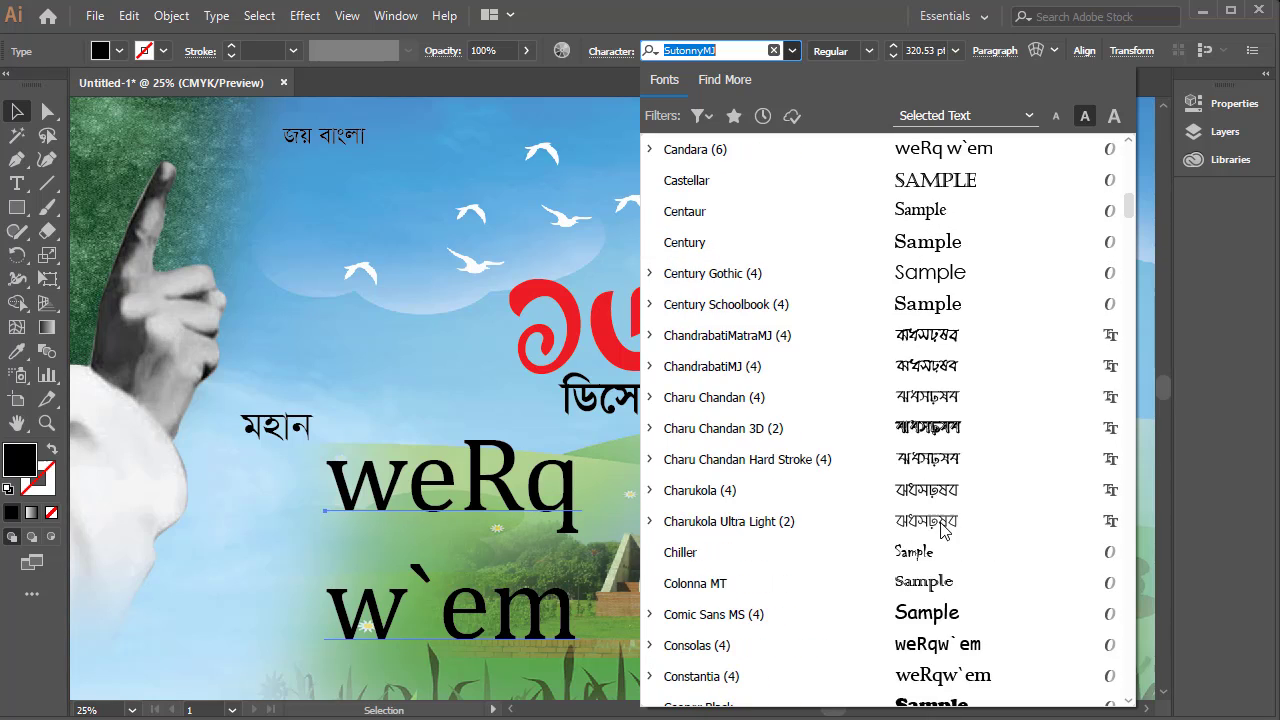
pyautogui.scroll(-15, 930, 523)
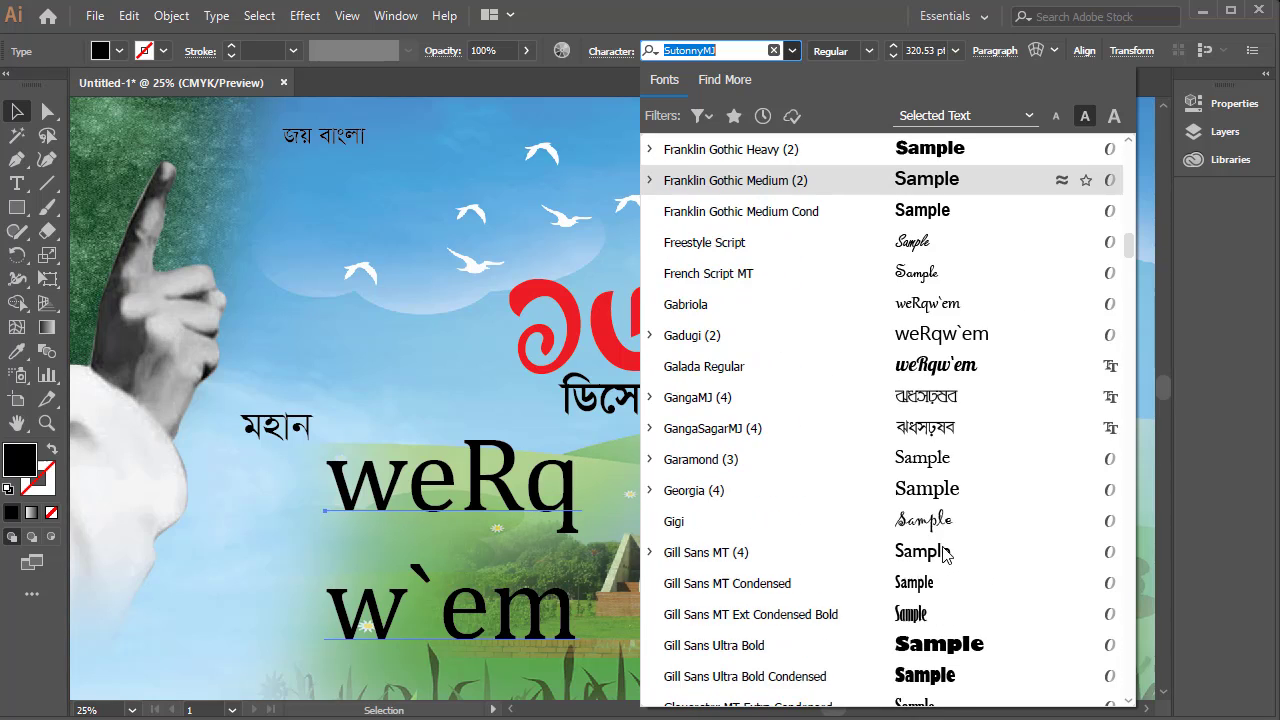
pyautogui.scroll(-10, 945, 553)
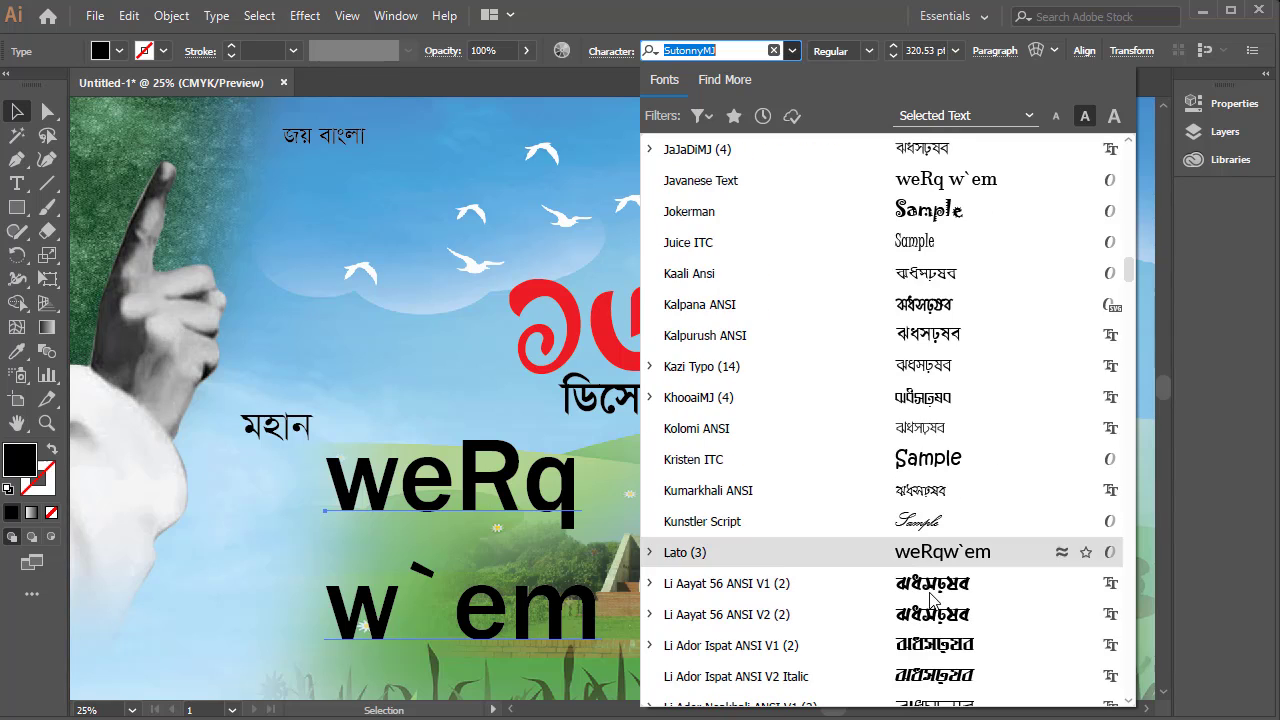
pyautogui.scroll(-12, 930, 590)
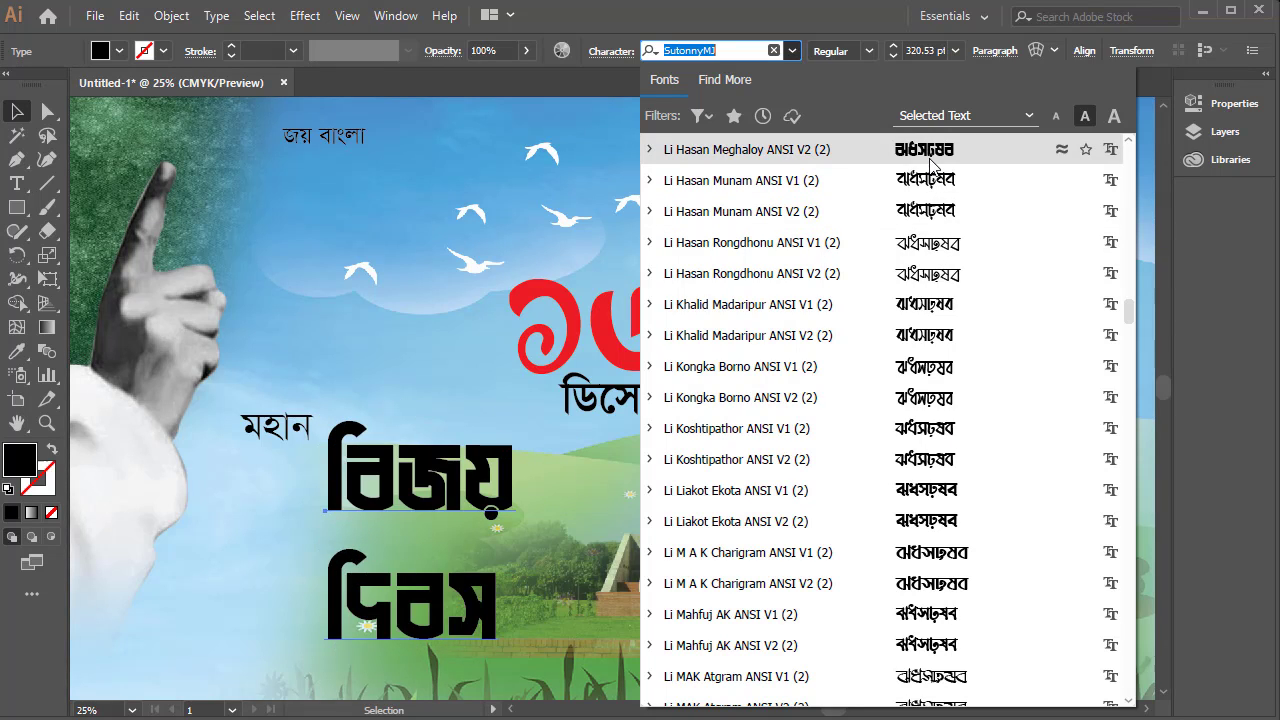
pyautogui.click(930, 160)
# - Convert বিজয় দিবস to outlines, then ungroup it and tuck দিবস close beneath বিজয় with a slight offset
pyautogui.moveTo(410, 480); pyautogui.dragTo(376, 468)
pyautogui.rightClick(376, 468)
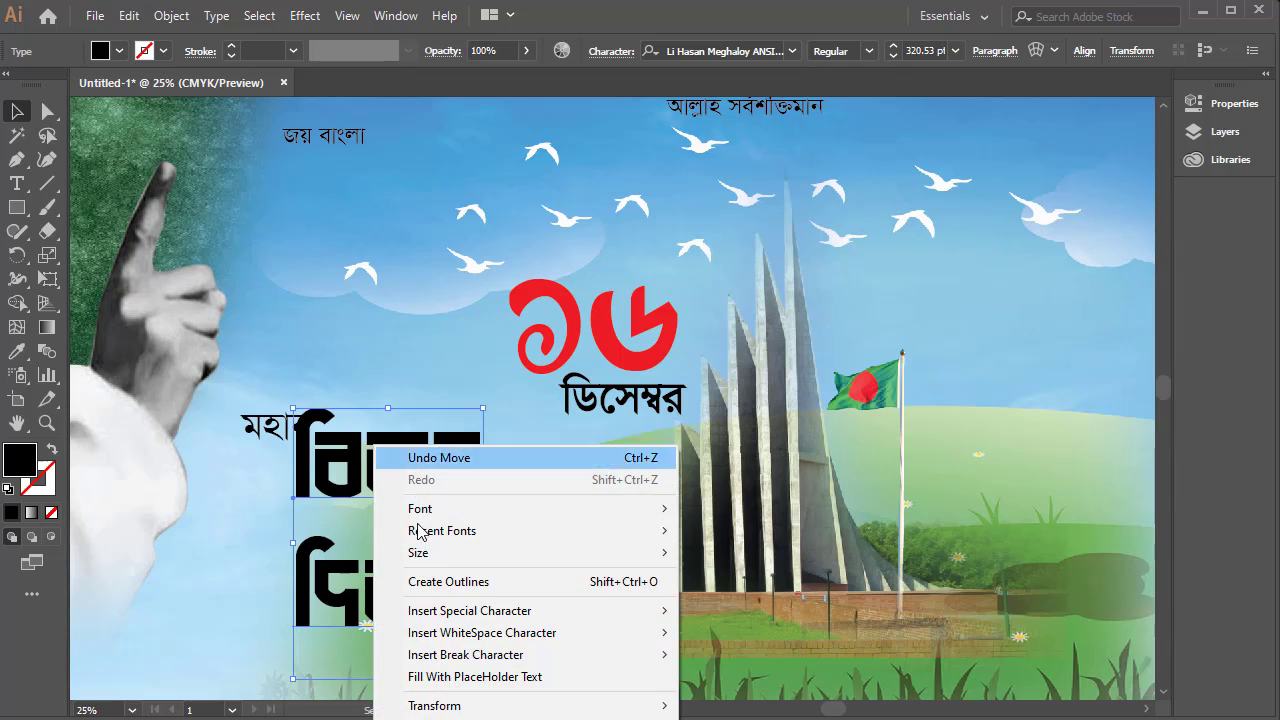
pyautogui.click(456, 582)
pyautogui.rightClick(382, 568)
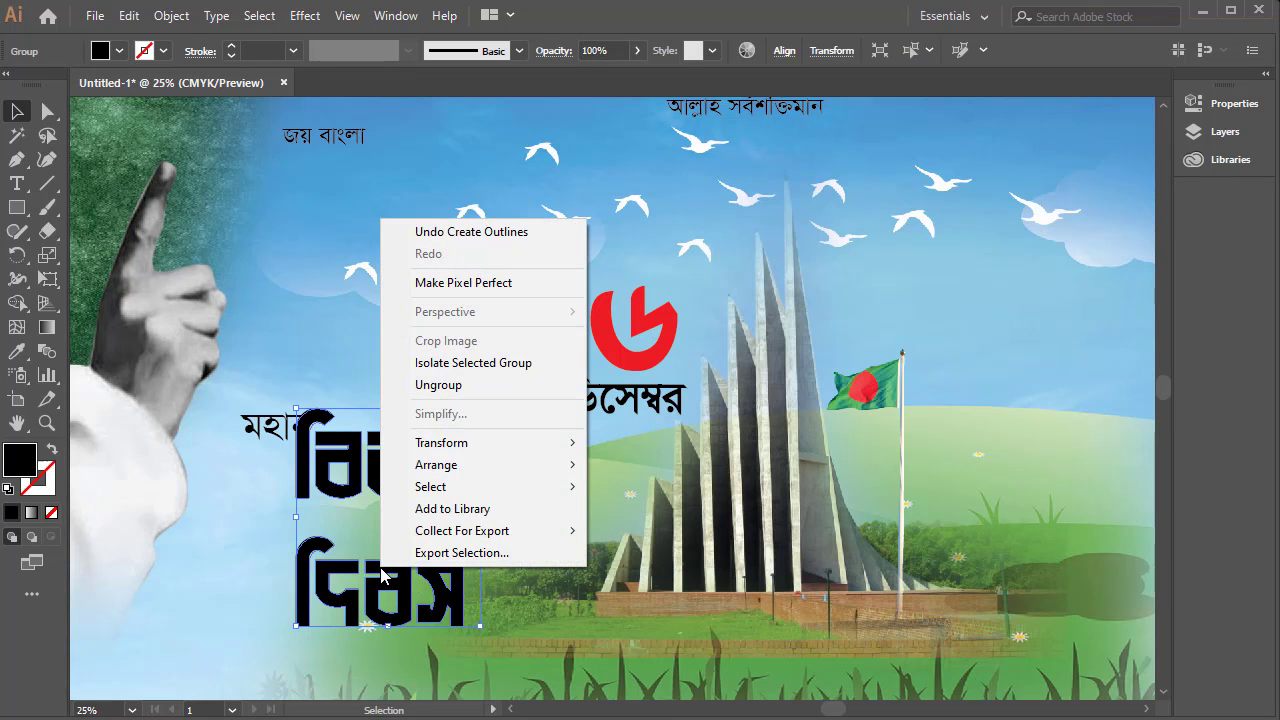
pyautogui.click(420, 384)
pyautogui.moveTo(505, 552); pyautogui.dragTo(278, 635)
pyautogui.moveTo(411, 569); pyautogui.dragTo(452, 541)
# - Place মহান directly above বিজয় at about 205 pt in Bold
pyautogui.moveTo(256, 425); pyautogui.dragTo(470, 364)
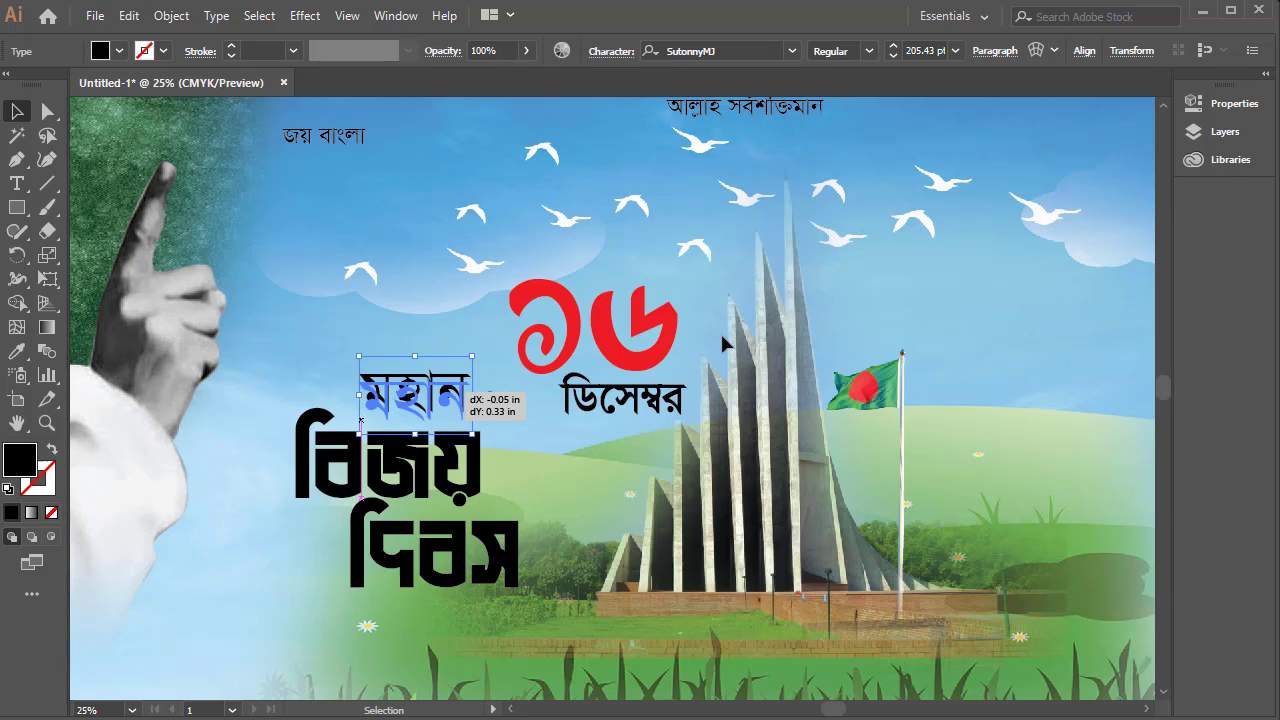
pyautogui.click(868, 50)
pyautogui.click(835, 116)
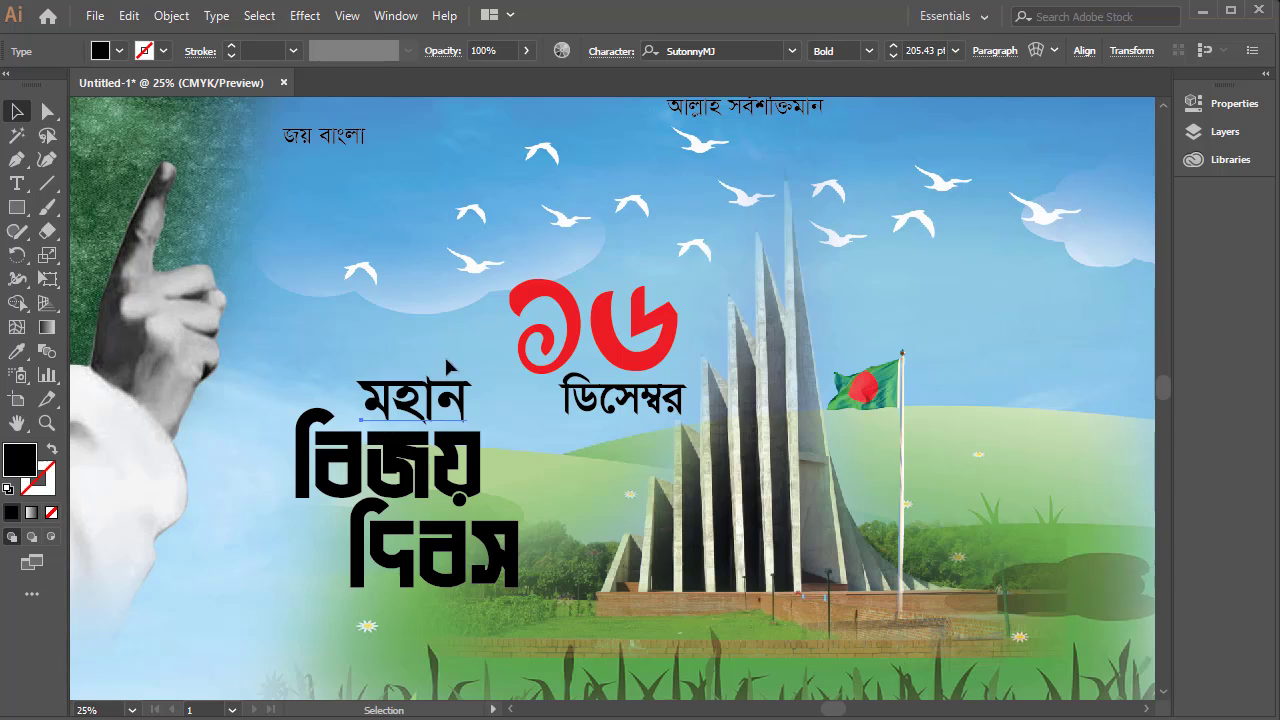
pyautogui.moveTo(268, 388); pyautogui.dragTo(520, 600)
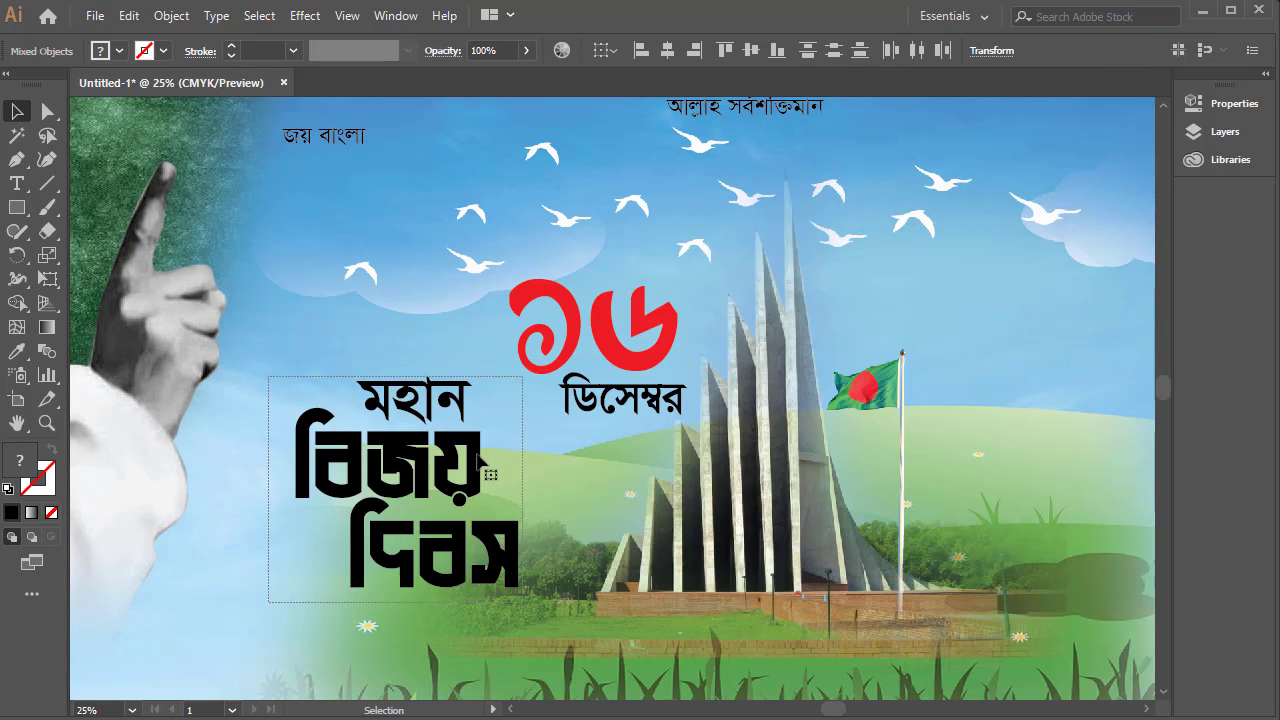
pyautogui.moveTo(712, 267); pyautogui.dragTo(315, 578)
pyautogui.rightClick(579, 305)
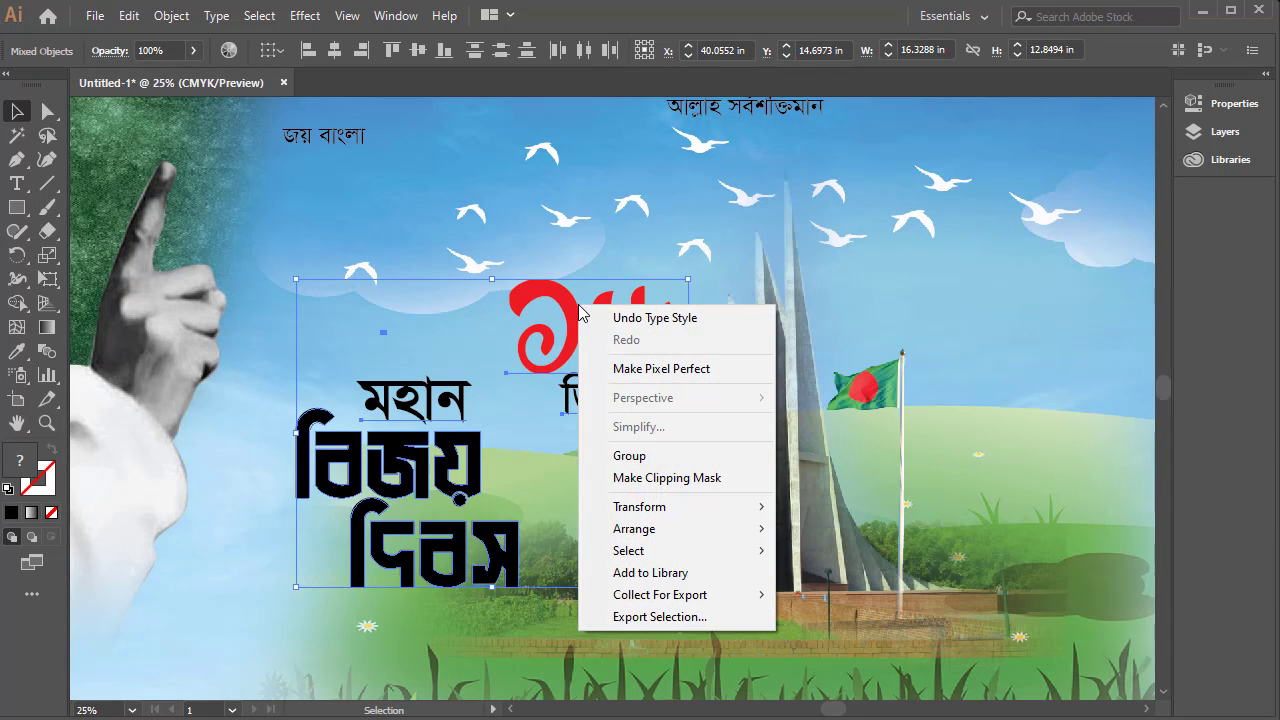
pyautogui.click(852, 306)
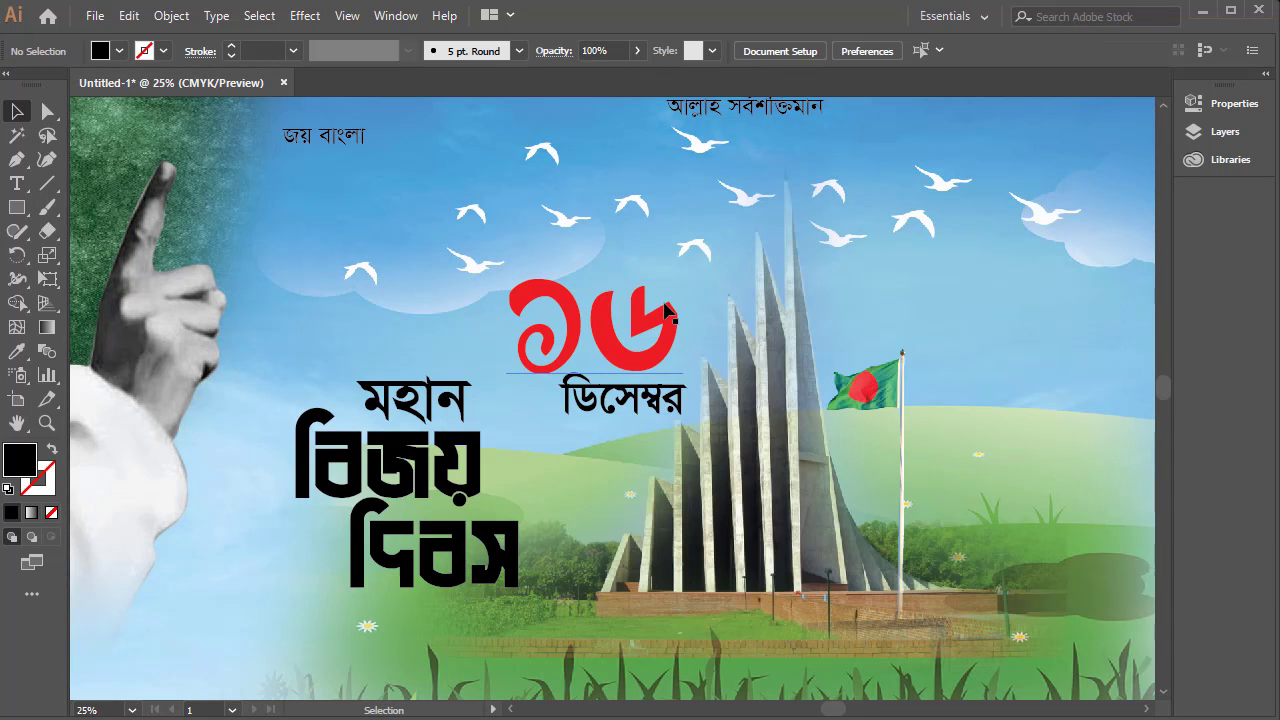
# - Convert the ১৬, ডিসেম্বর and মহান text objects to outlines
pyautogui.click(612, 325)
pyautogui.keyDown('shift'); pyautogui.click(602, 412); pyautogui.keyUp('shift')
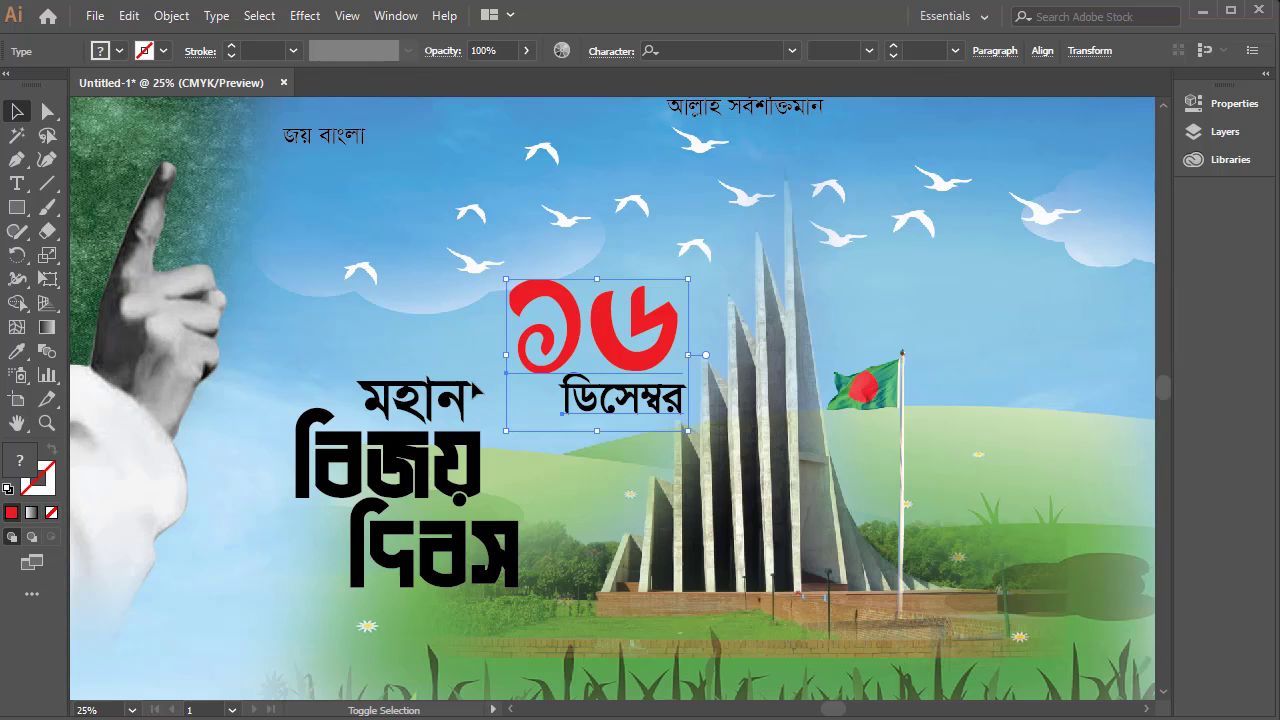
pyautogui.keyDown('shift'); pyautogui.click(440, 398); pyautogui.keyUp('shift')
pyautogui.rightClick(639, 354)
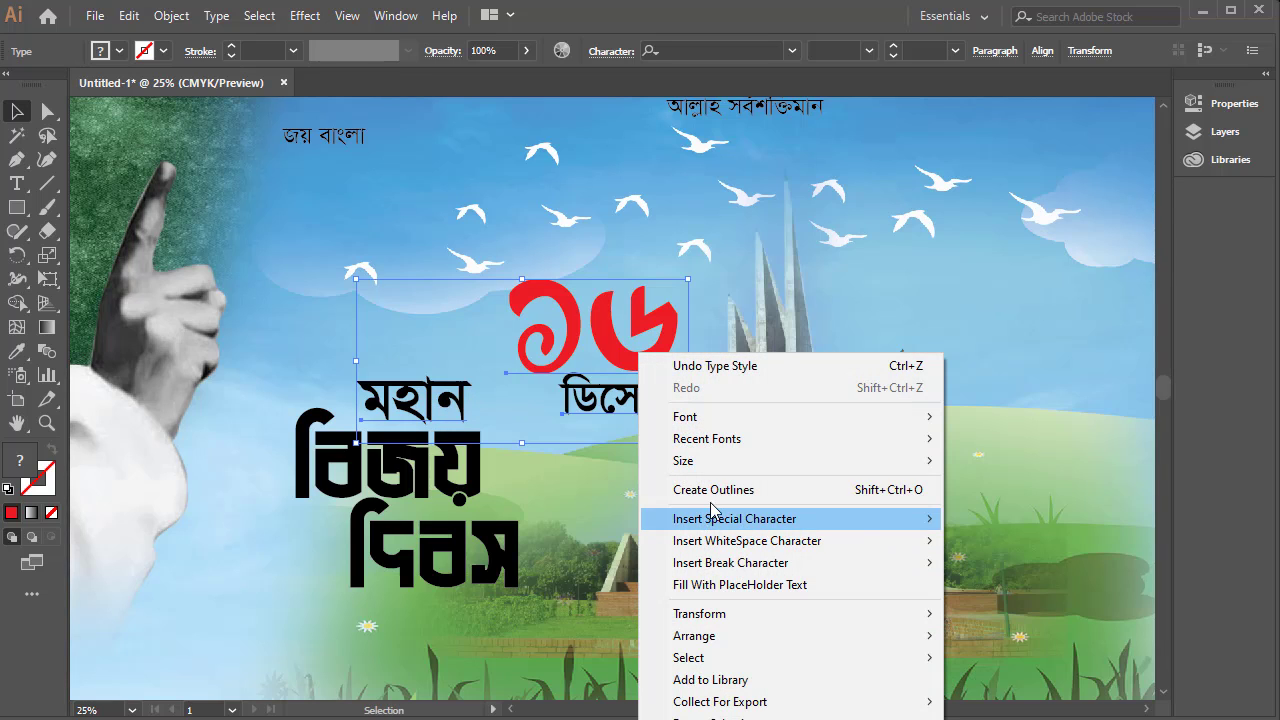
pyautogui.click(714, 492)
pyautogui.click(615, 503)
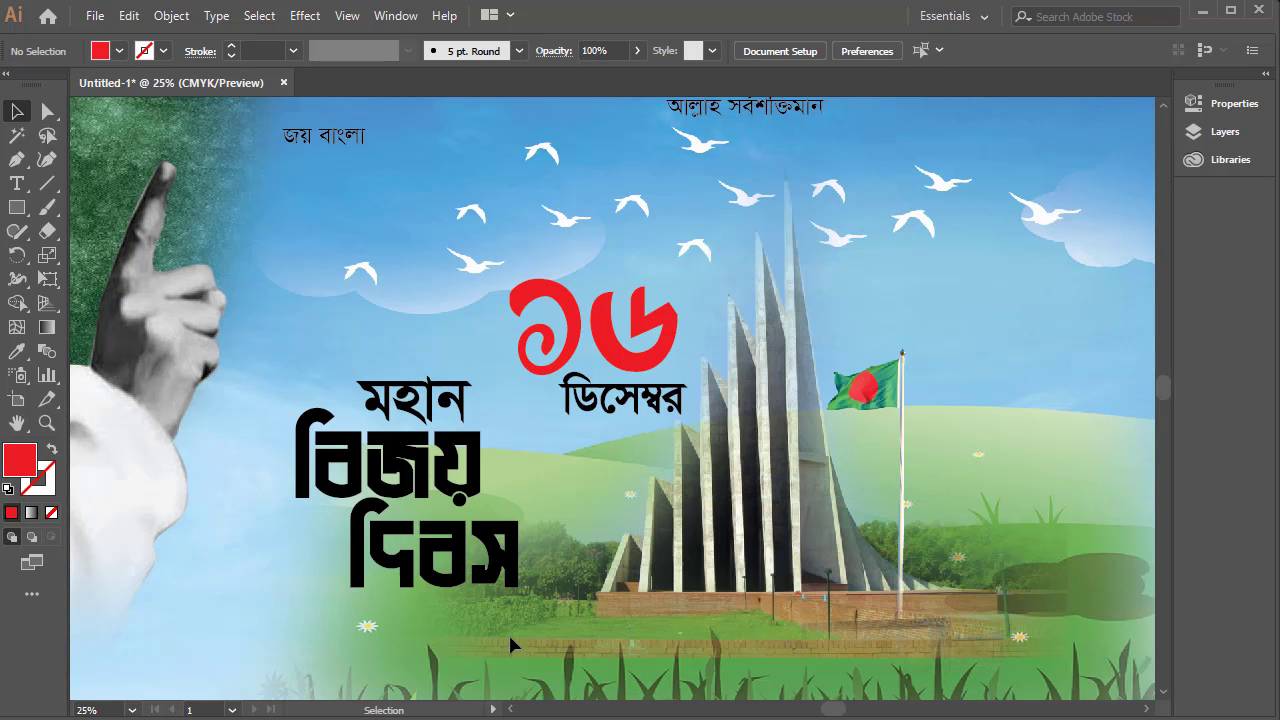
# - Move the মহান বিজয় দিবস lettering together to just beneath ডিসেম্বর
pyautogui.moveTo(503, 626); pyautogui.dragTo(264, 368)
pyautogui.moveTo(448, 430); pyautogui.dragTo(594, 487)
pyautogui.click(420, 322)
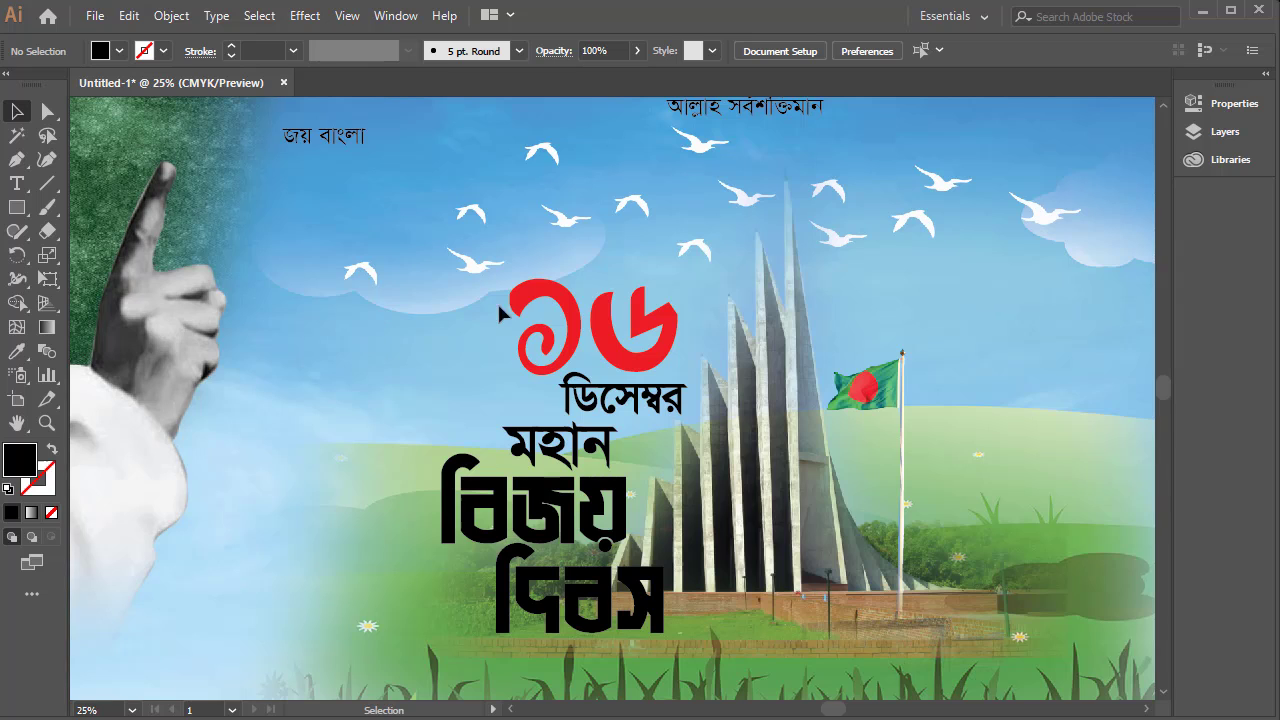
# - Move ১৬ ডিসেম্বর beside মহান and nudge the মহান বিজয় দিবস lettering slightly upward
pyautogui.moveTo(472, 297); pyautogui.dragTo(704, 420)
pyautogui.moveTo(652, 325); pyautogui.dragTo(453, 338)
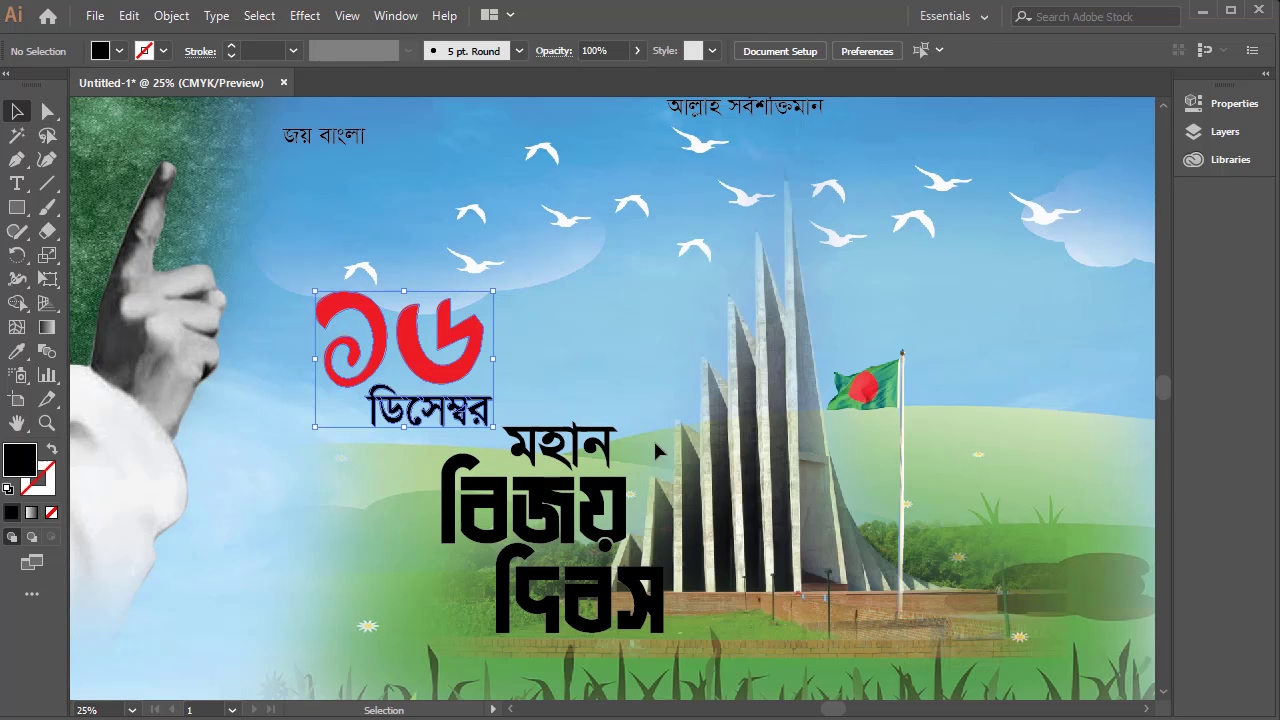
pyautogui.click(657, 449)
pyautogui.moveTo(716, 644); pyautogui.dragTo(410, 442)
pyautogui.moveTo(556, 481)
pyautogui.mouseDown()
pyautogui.moveTo(608, 486)
pyautogui.moveTo(557, 472)
pyautogui.mouseUp()
pyautogui.click(508, 374)
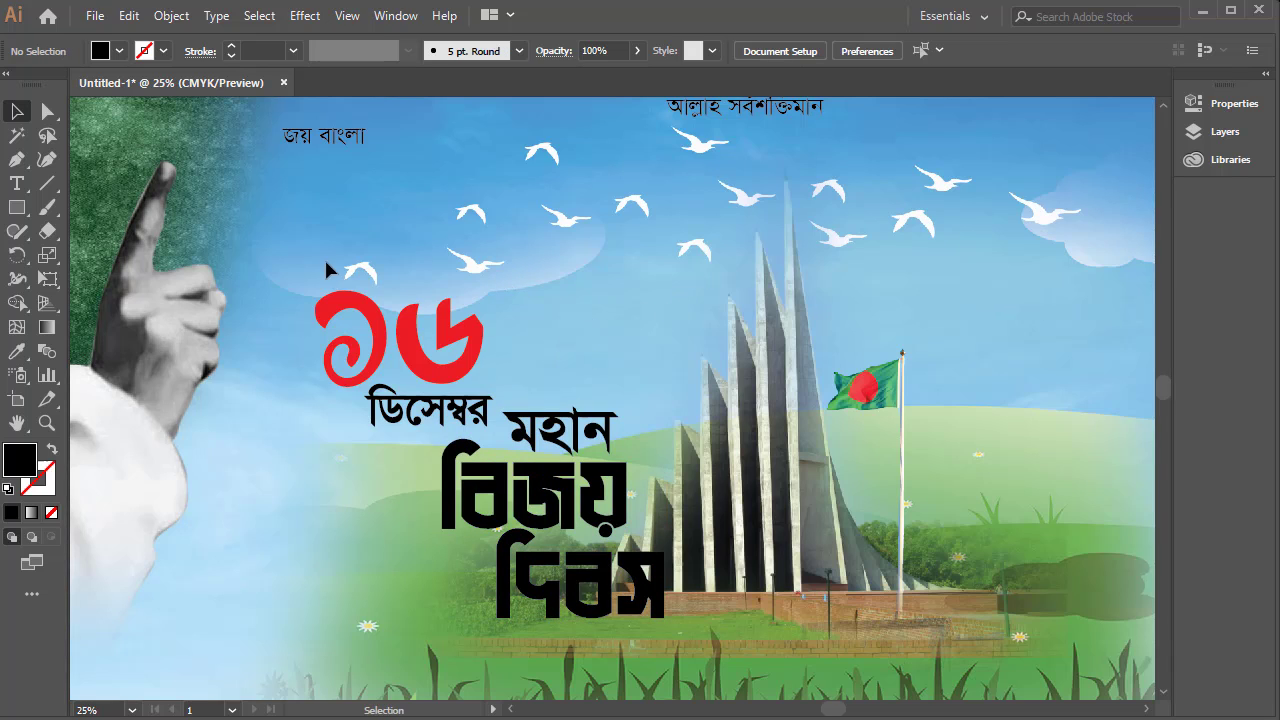
# - Move ১৬ ডিসেম্বর above the মহান বিজয় দিবস lettering
pyautogui.moveTo(326, 263)
pyautogui.mouseDown()
pyautogui.moveTo(432, 285)
pyautogui.moveTo(484, 421)
pyautogui.mouseUp()
pyautogui.moveTo(482, 325)
pyautogui.mouseDown()
pyautogui.moveTo(606, 288)
pyautogui.moveTo(702, 293)
pyautogui.mouseUp()
pyautogui.moveTo(388, 444)
pyautogui.mouseDown()
pyautogui.moveTo(617, 535)
pyautogui.moveTo(654, 580)
pyautogui.mouseUp()
pyautogui.click(686, 452)
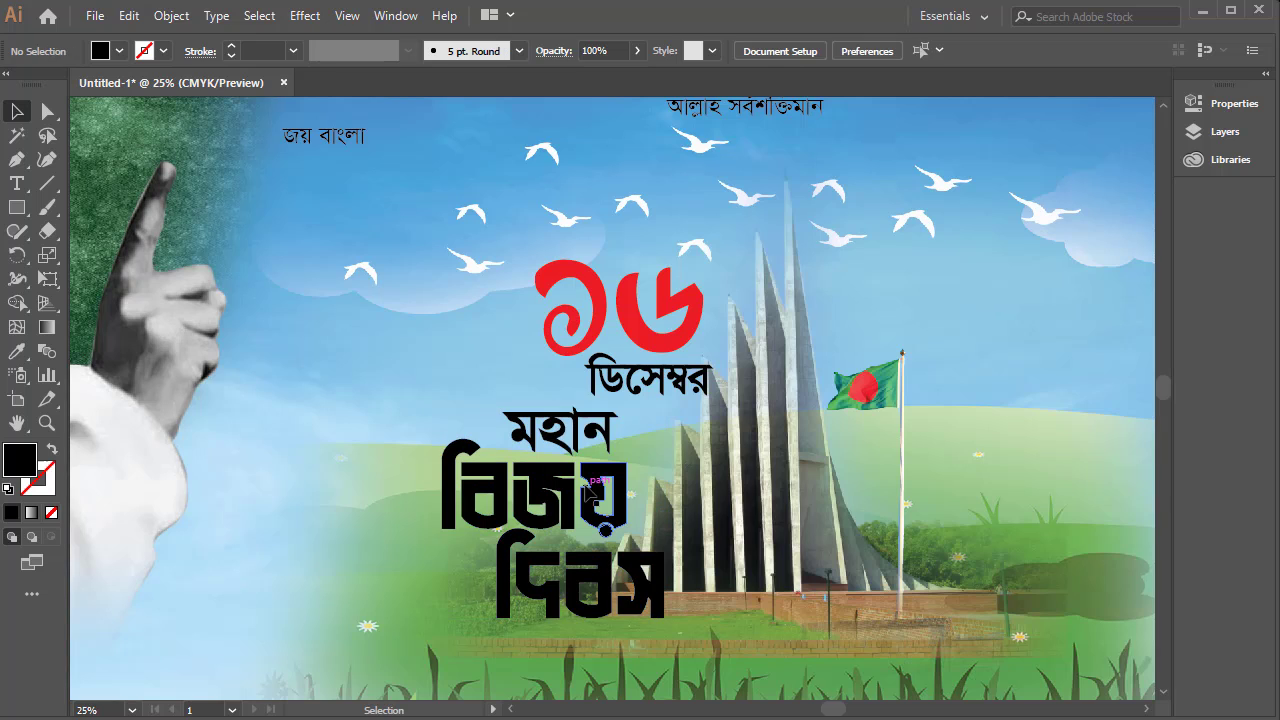
pyautogui.click(586, 485)
pyautogui.click(711, 606)
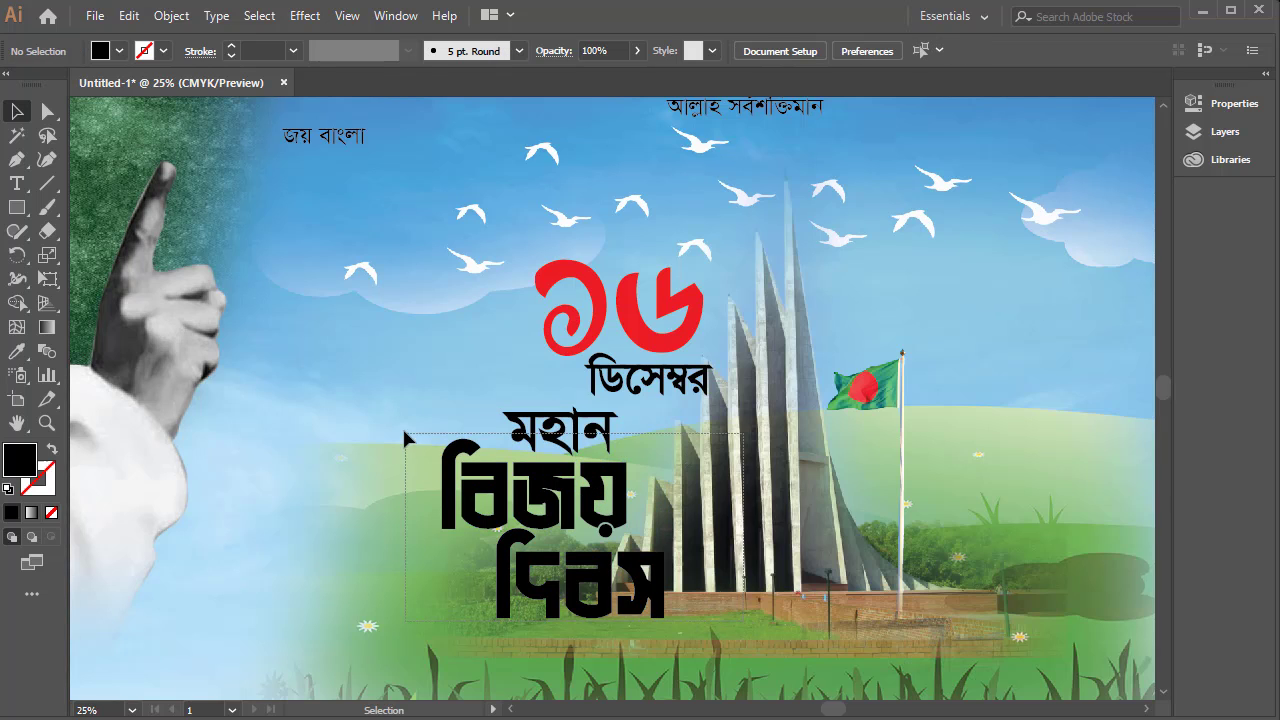
# - Adjust the horizontal position of the lettering beneath ১৬ ডিসেম্বর
pyautogui.moveTo(403, 431); pyautogui.dragTo(681, 578)
pyautogui.moveTo(548, 484); pyautogui.dragTo(525, 484)
# - Try to move the lettering block to the far side of the monument, then undo the move
pyautogui.press('space')
pyautogui.moveTo(637, 503); pyautogui.dragTo(421, 442)
pyautogui.moveTo(570, 559); pyautogui.dragTo(292, 262)
pyautogui.moveTo(371, 250); pyautogui.dragTo(441, 245)
pyautogui.moveTo(778, 243); pyautogui.dragTo(802, 243)
pyautogui.click(926, 214)
pyautogui.hotkey('ctrl', 'alt', 'space')
pyautogui.keyDown('ctrl'); pyautogui.keyDown('alt'); pyautogui.click(577, 366); pyautogui.keyUp('alt'); pyautogui.keyUp('ctrl')
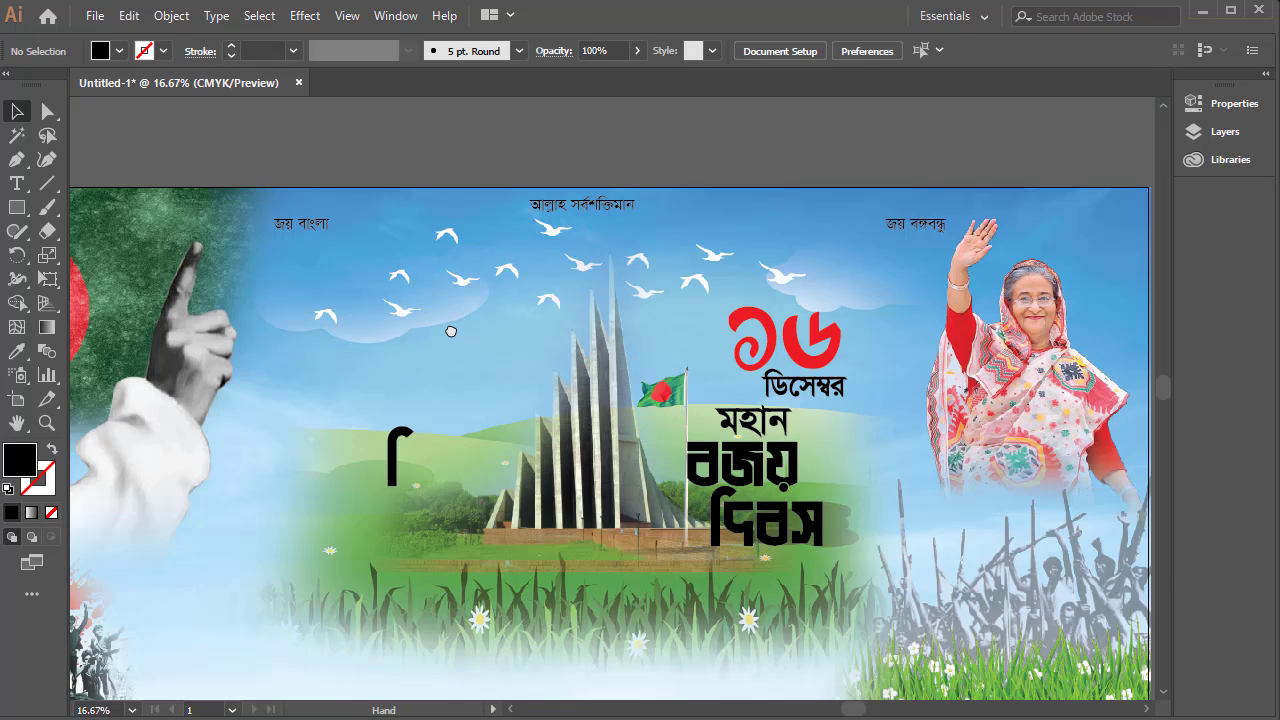
pyautogui.moveTo(430, 484); pyautogui.dragTo(477, 354)
pyautogui.hotkey('ctrl', 'z')
# - Move the complete ১৬ ডিসেম্বর মহান বিজয় দিবস block between the monument and the waving woman's portrait
pyautogui.click(662, 468)
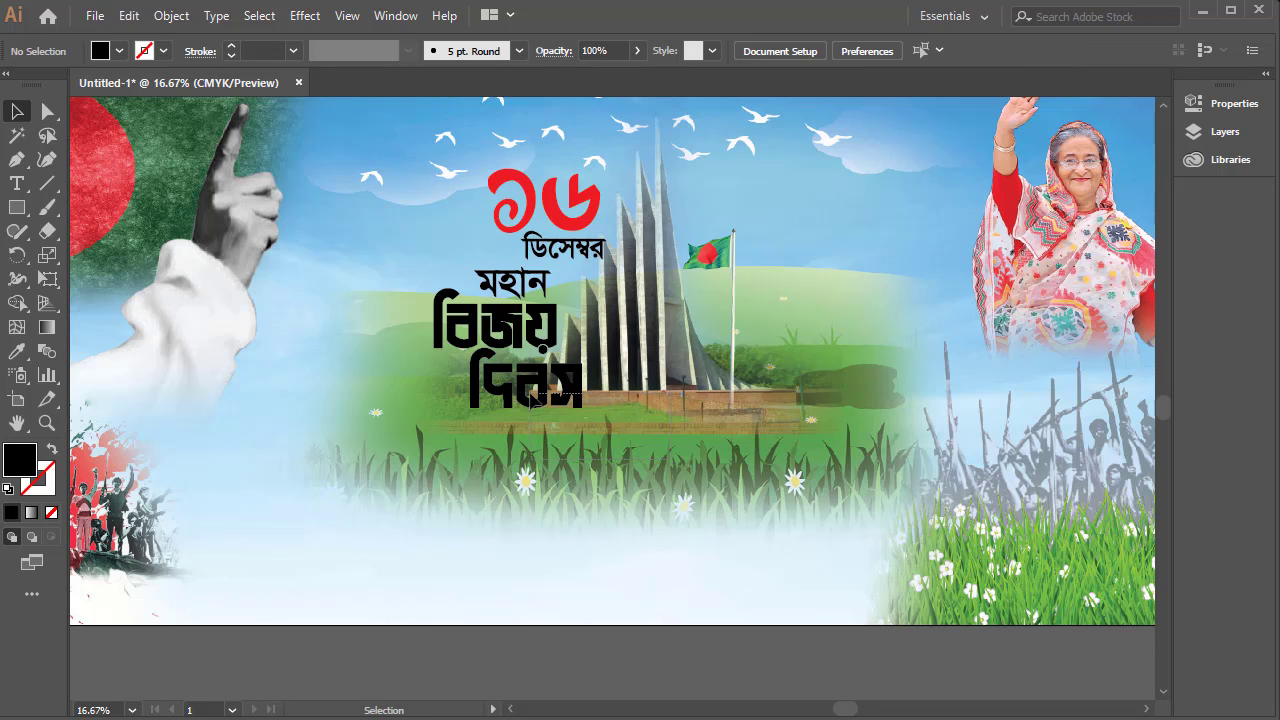
pyautogui.moveTo(607, 191); pyautogui.dragTo(811, 214)
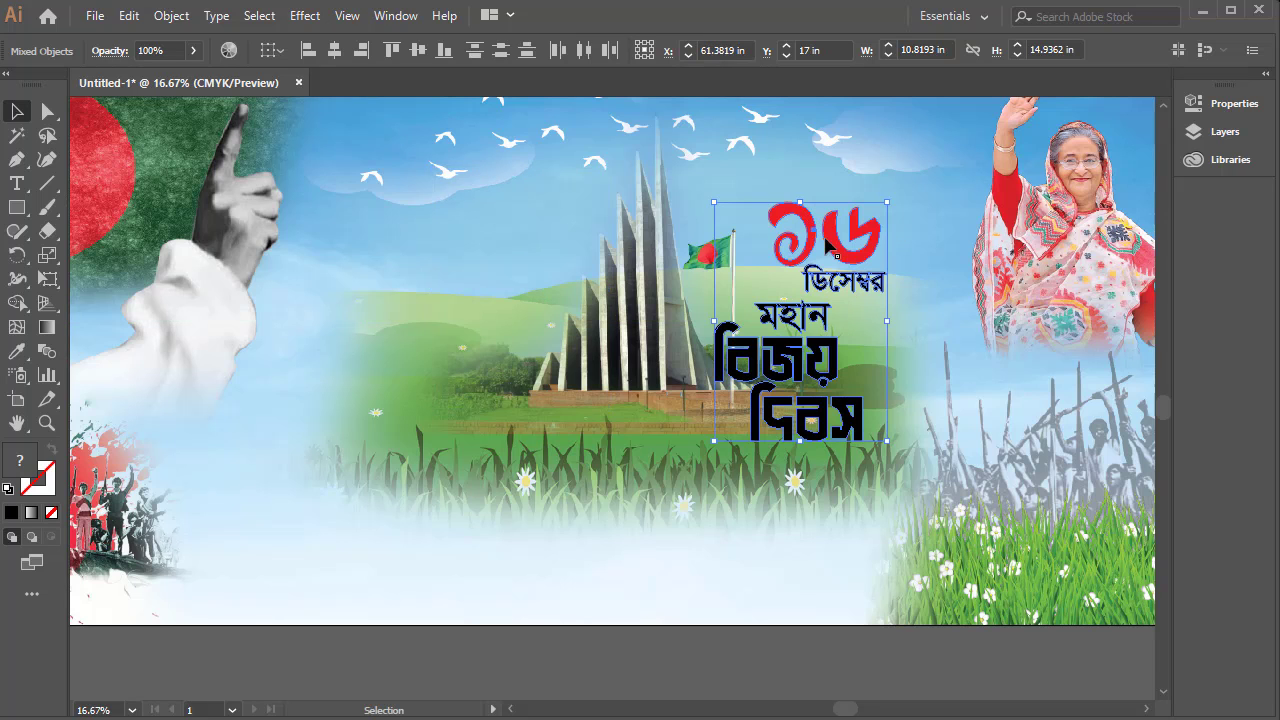
pyautogui.click(920, 226)
pyautogui.click(770, 376)
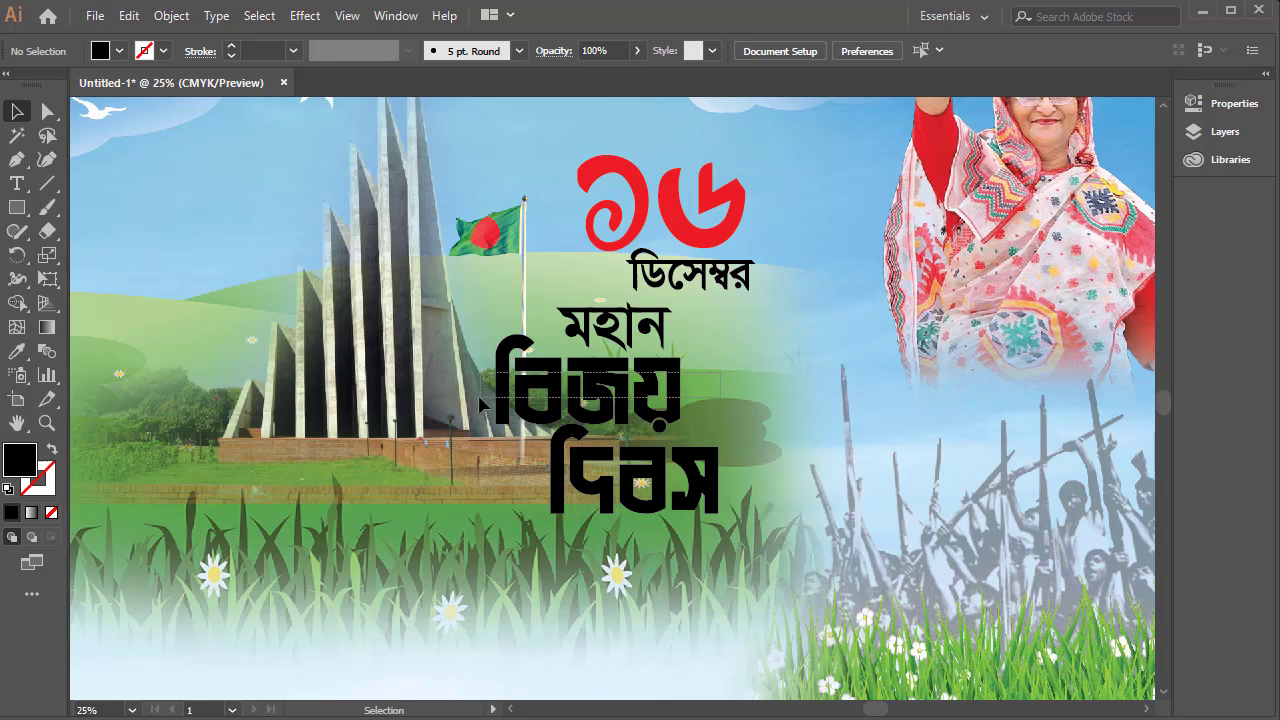
# - Try a green fill on the outlined word বিজয় and settle on light red
pyautogui.click(505, 395)
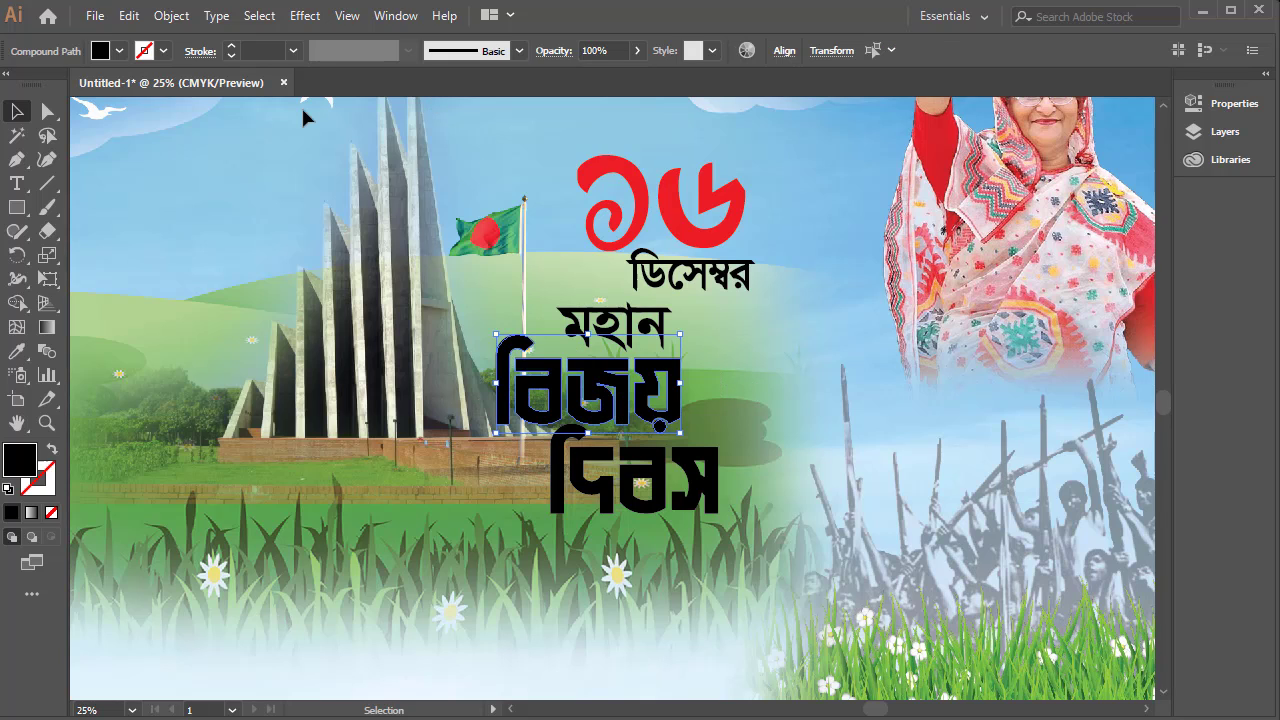
pyautogui.click(115, 52)
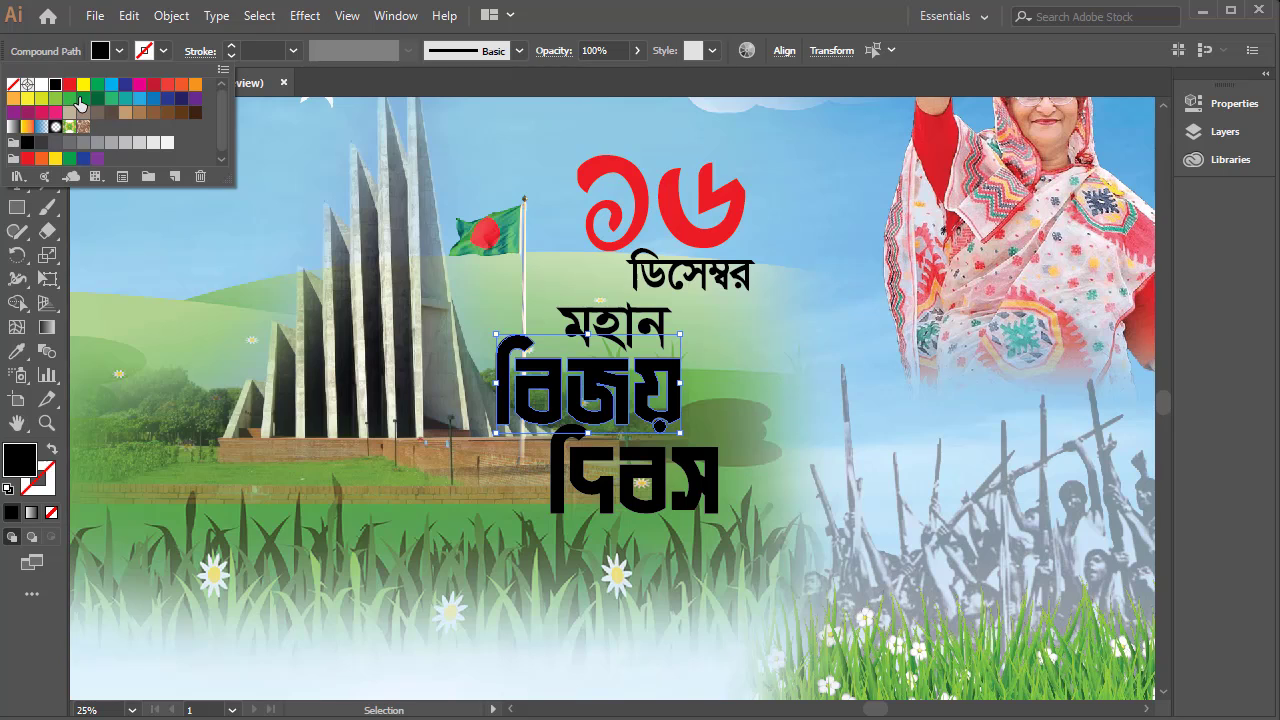
pyautogui.click(81, 99)
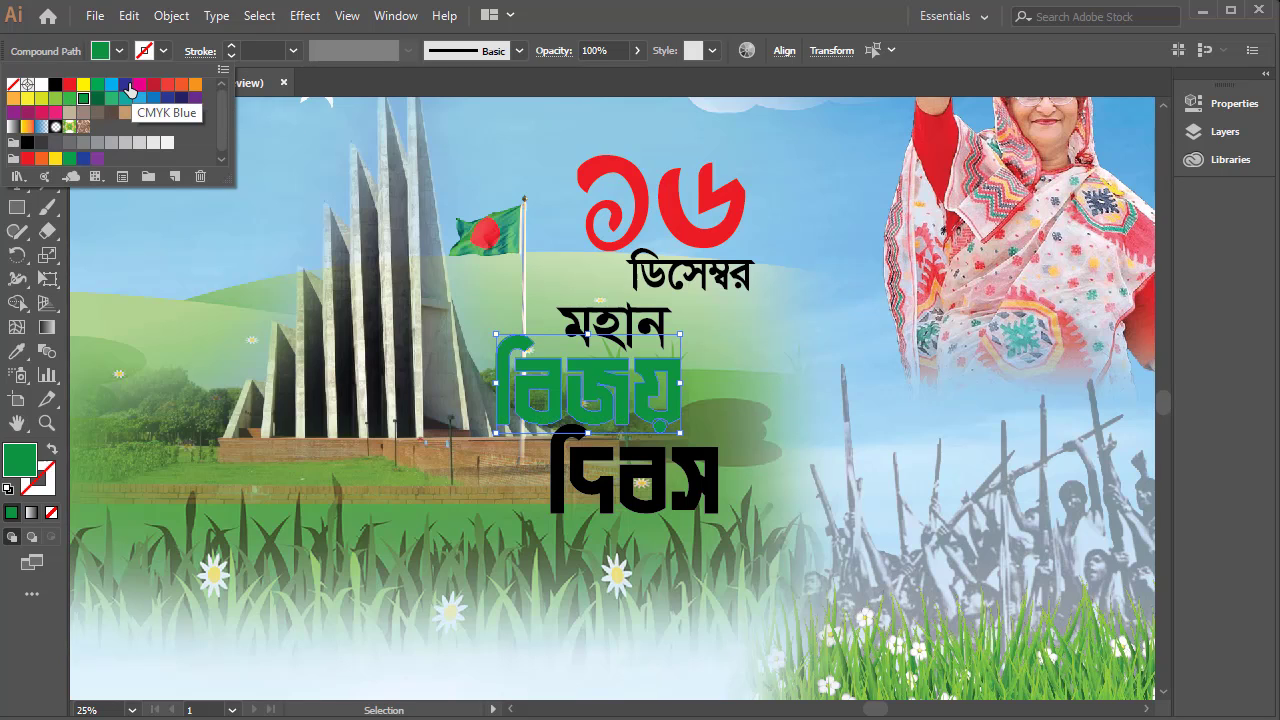
pyautogui.click(168, 85)
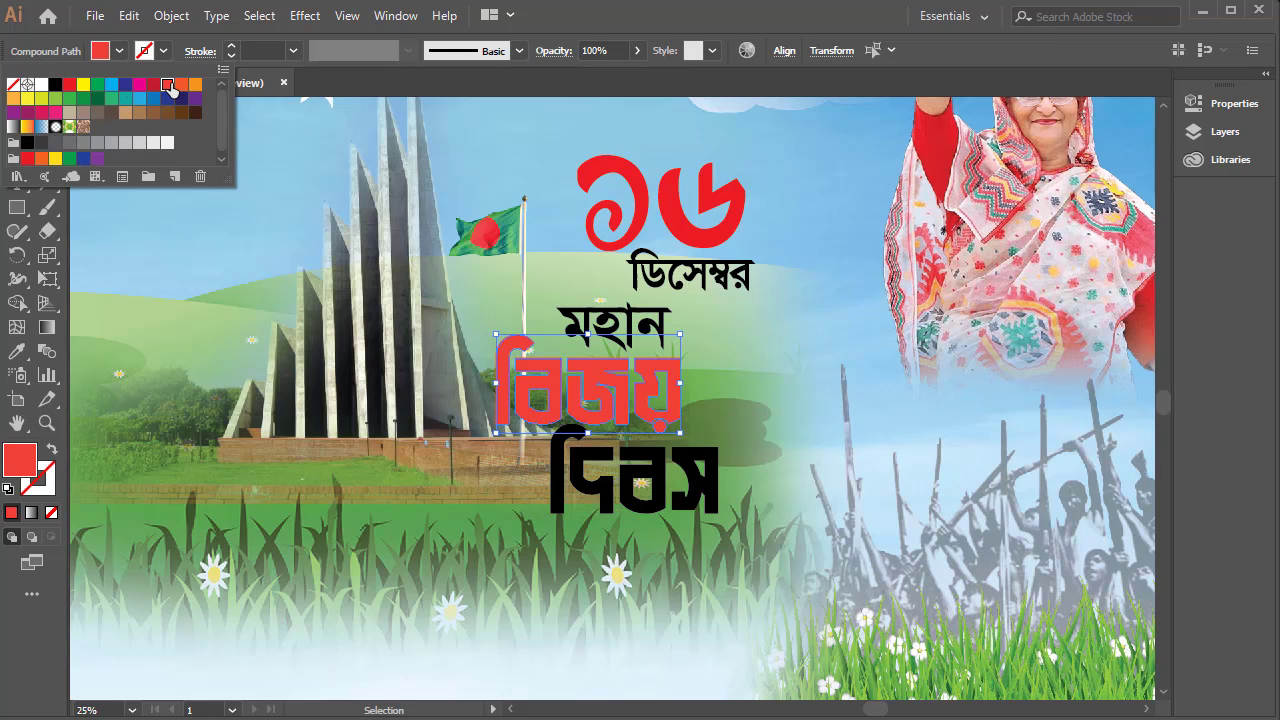
pyautogui.click(763, 545)
# - Fill the outlined word দিবস with green
pyautogui.click(585, 470)
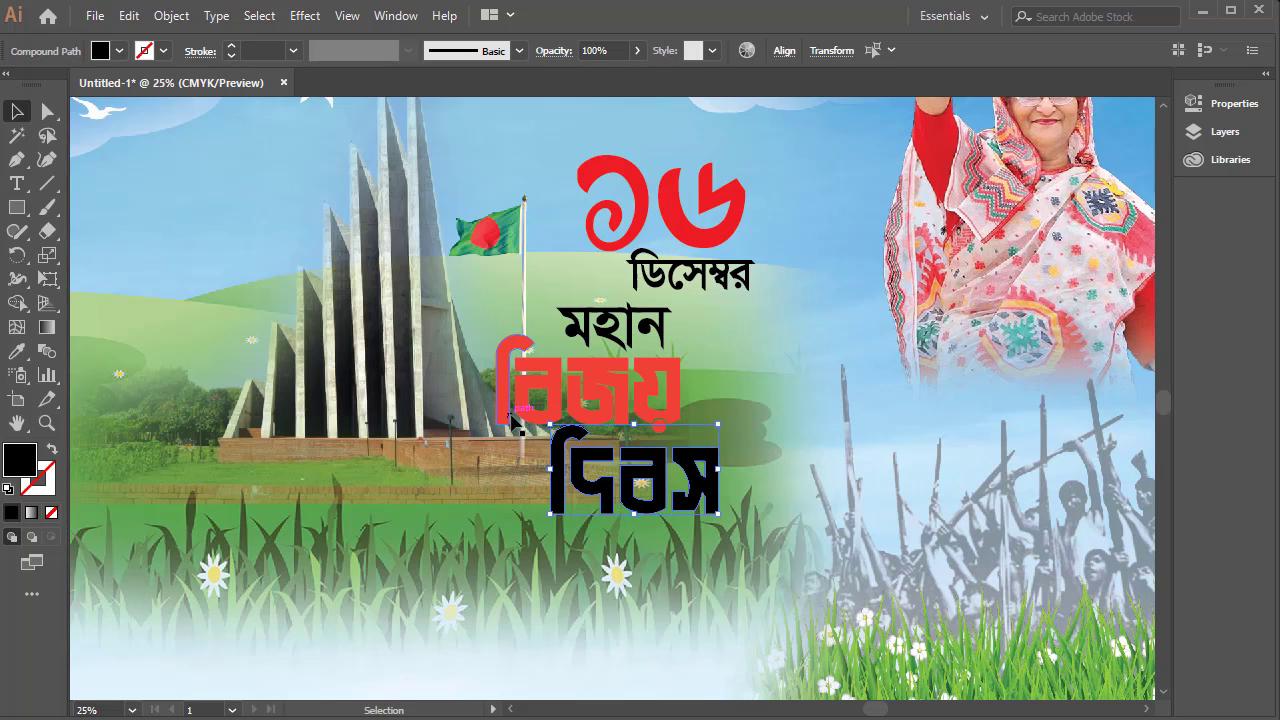
pyautogui.click(119, 51)
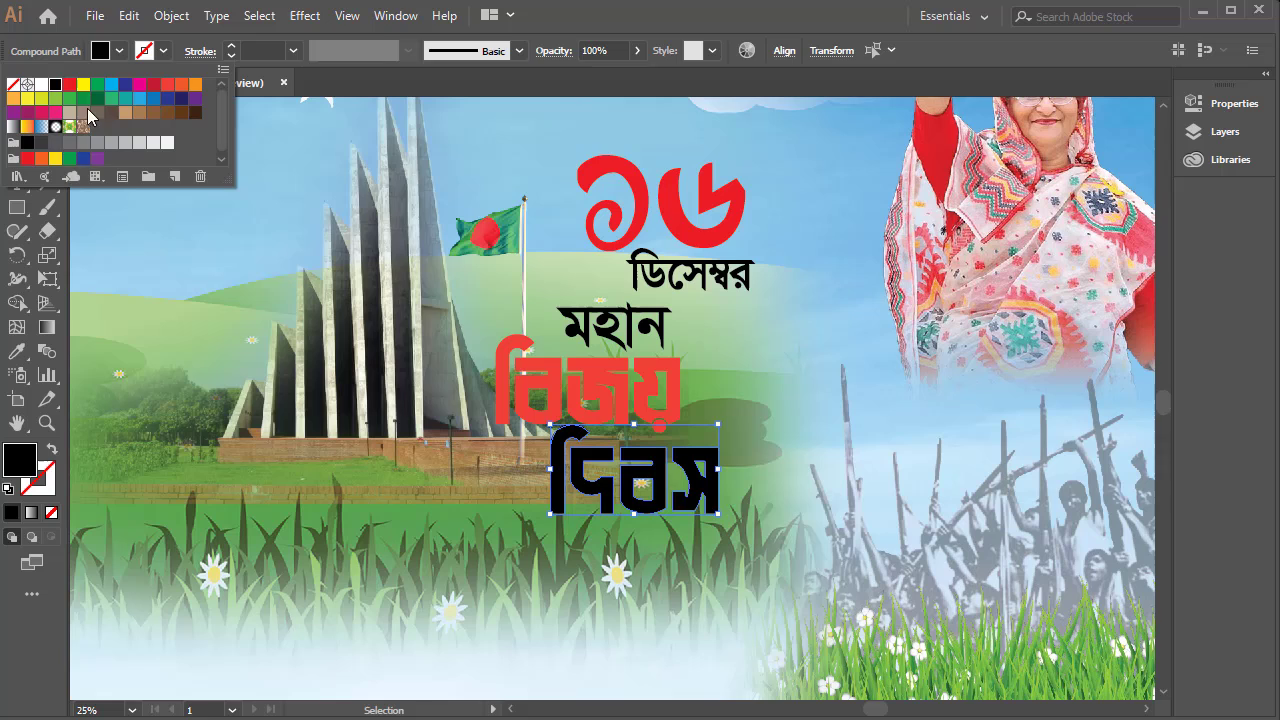
pyautogui.click(69, 158)
pyautogui.click(820, 566)
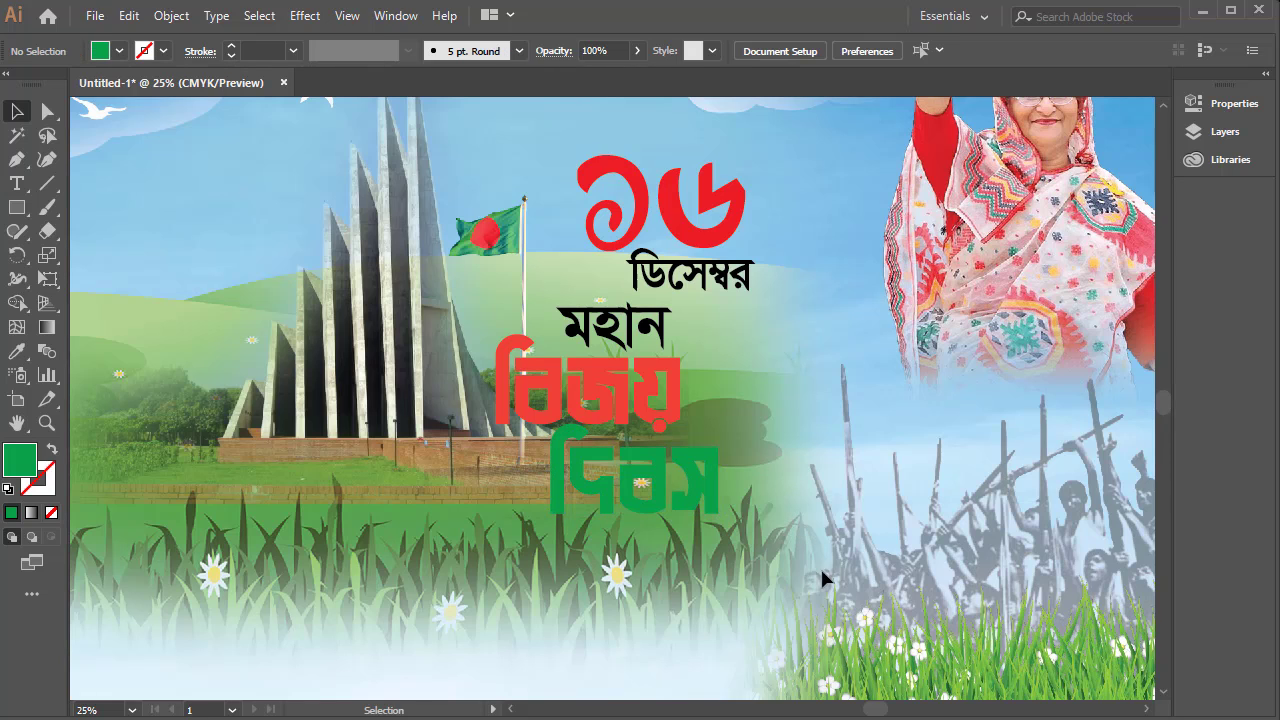
# - Give the complete ১৬ ডিসেম্বর মহান বিজয় দিবস lettering a white stroke and group it
pyautogui.moveTo(836, 570); pyautogui.dragTo(466, 155)
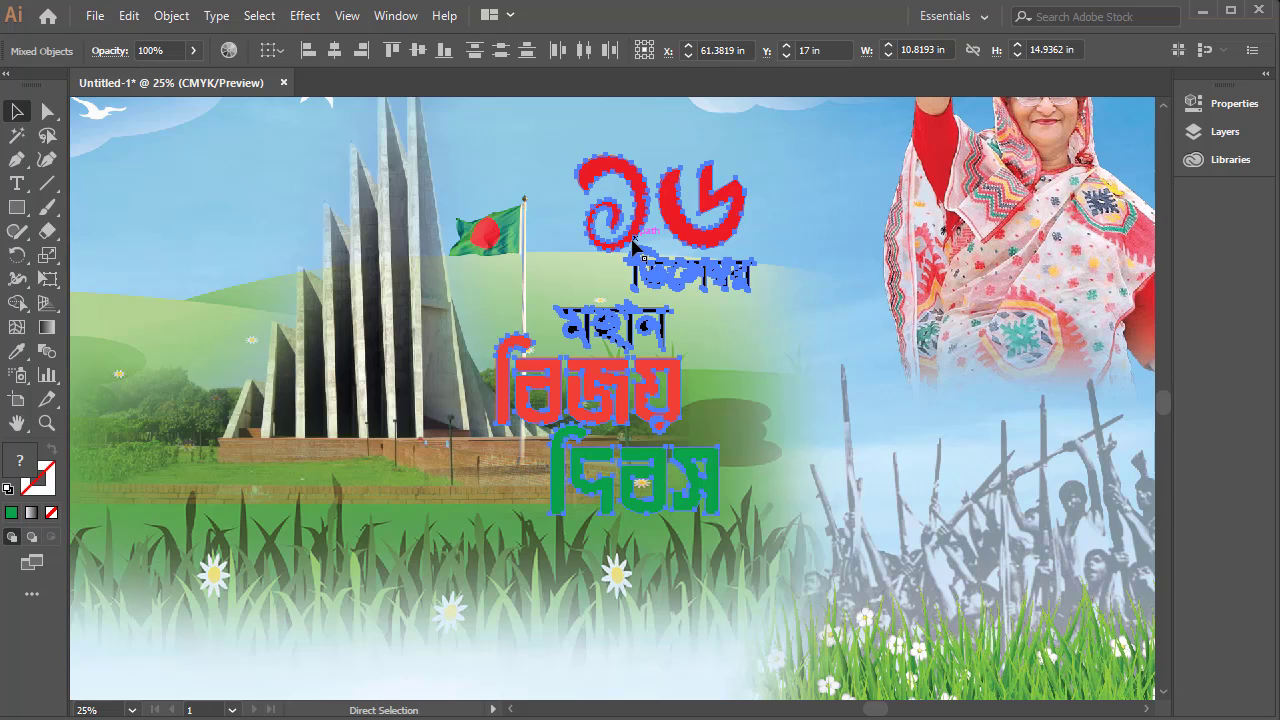
pyautogui.press('v')
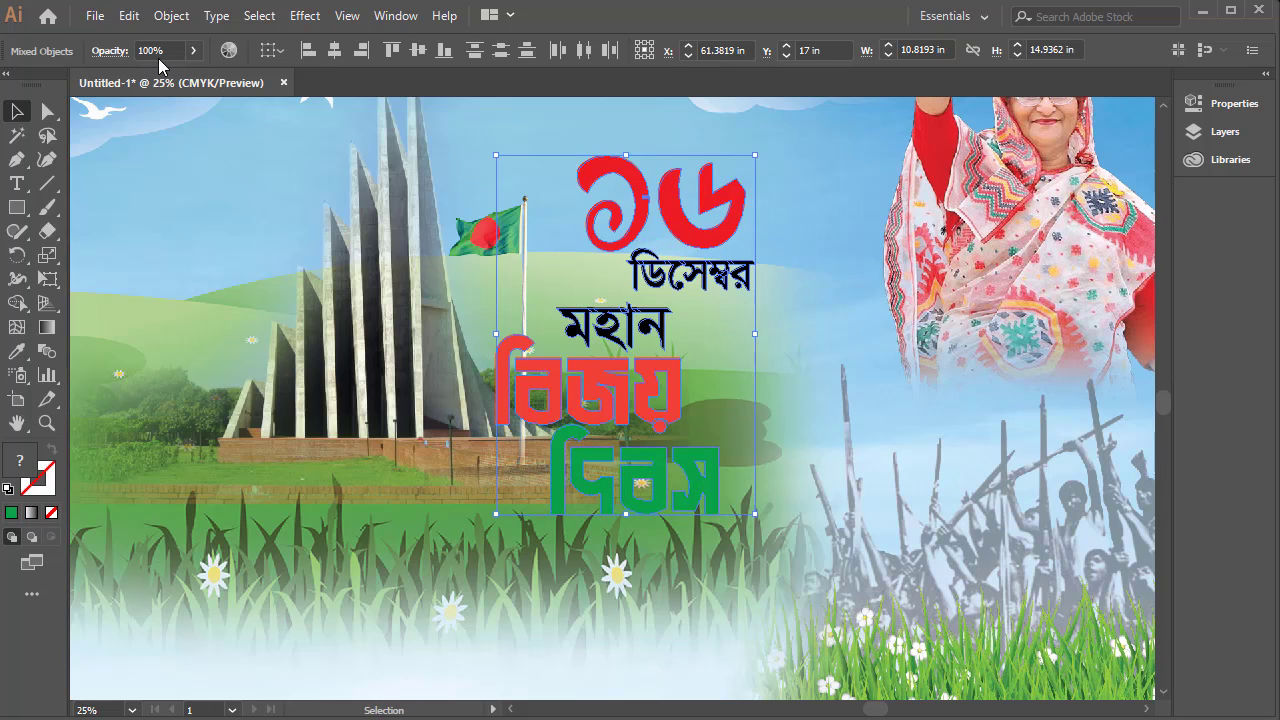
pyautogui.click(52, 480)
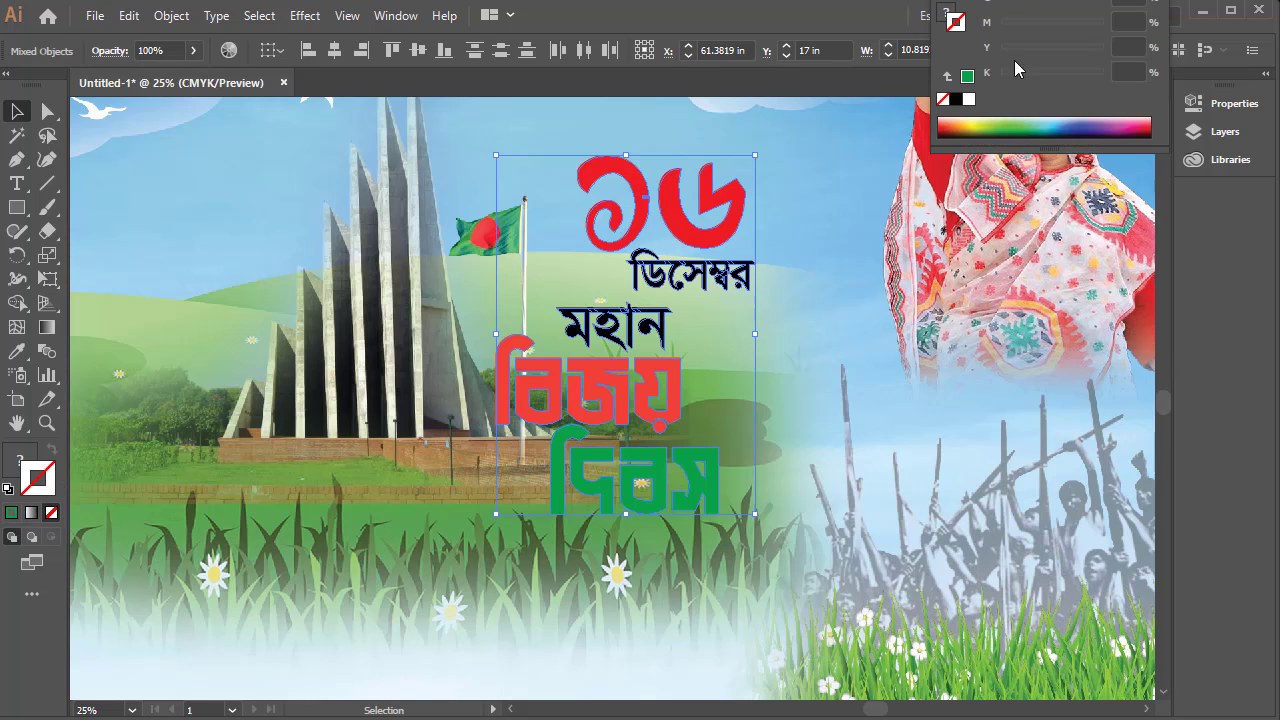
pyautogui.click(966, 101)
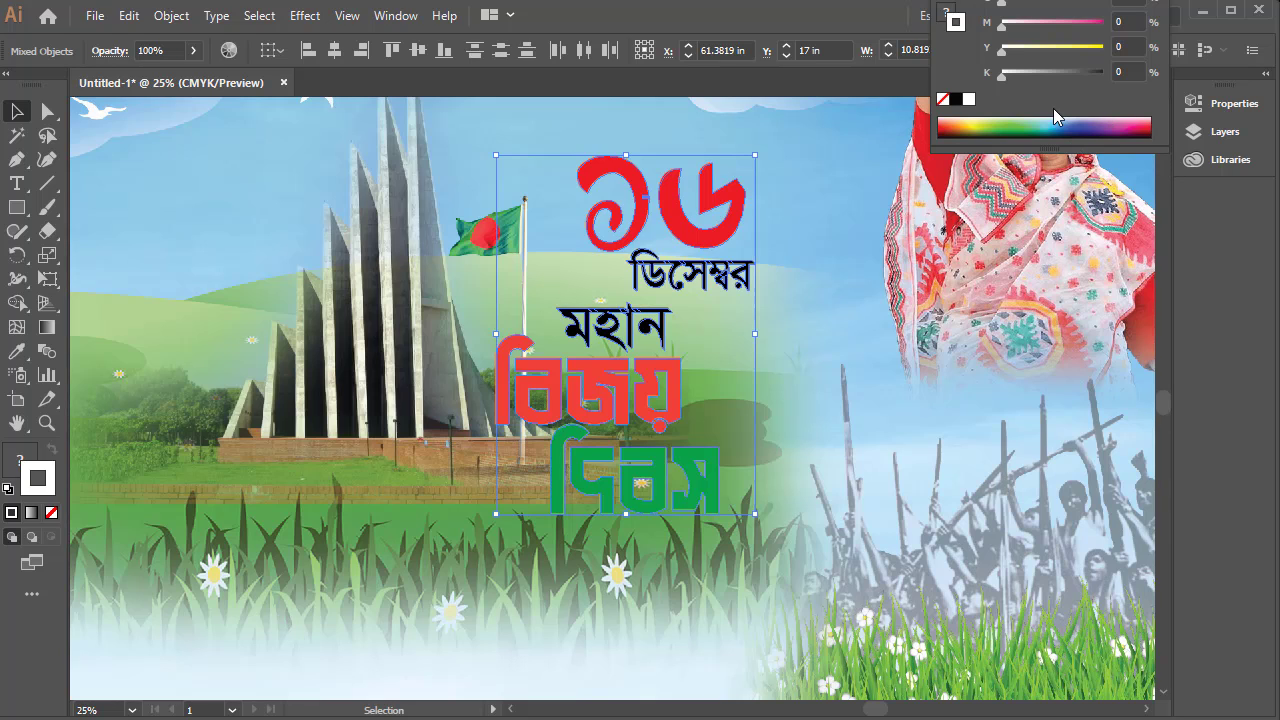
pyautogui.hotkey('ctrl', 'g')
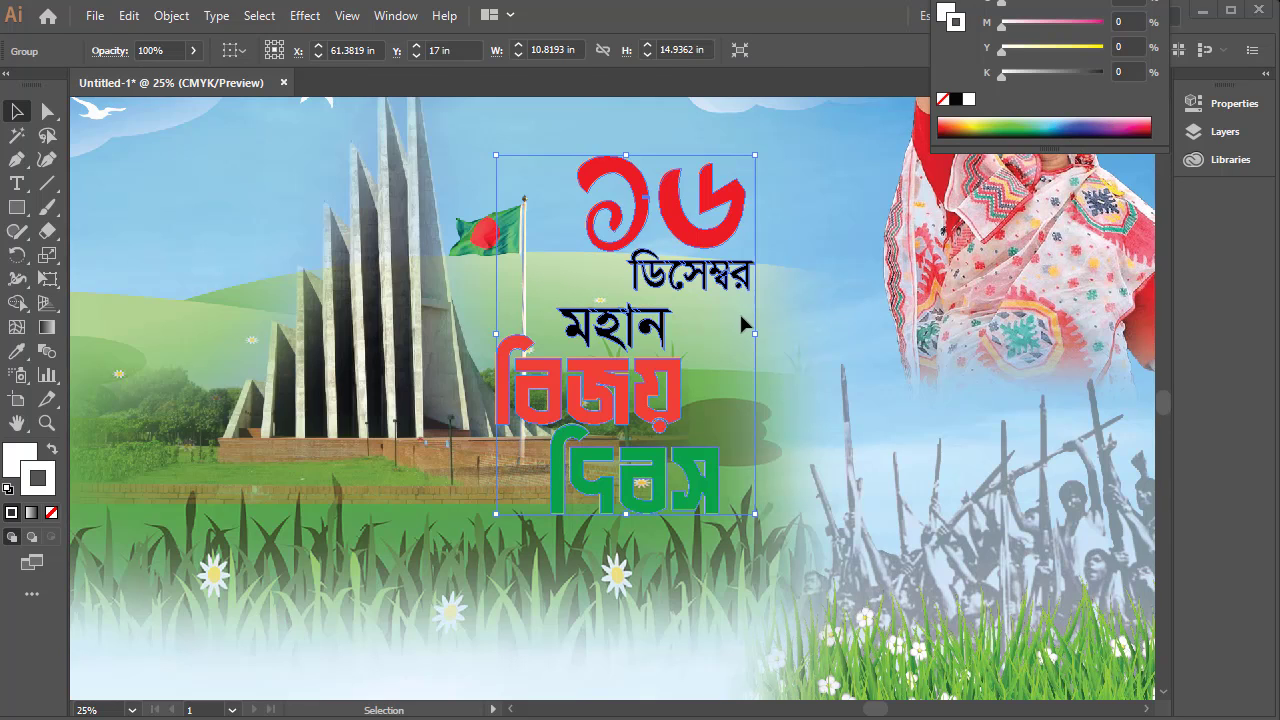
# - Increase the white stroke of the grouped title lettering to 36 pt
pyautogui.click(1235, 104)
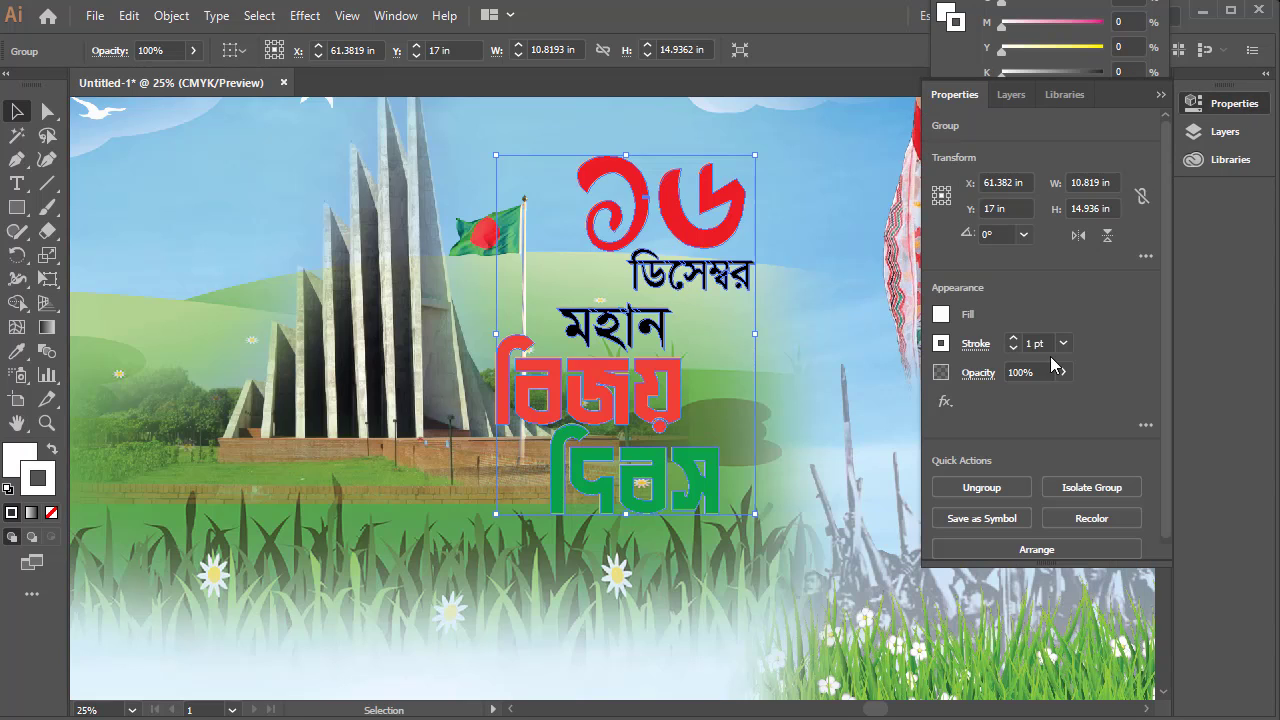
pyautogui.click(1014, 340)
pyautogui.click(1014, 340)
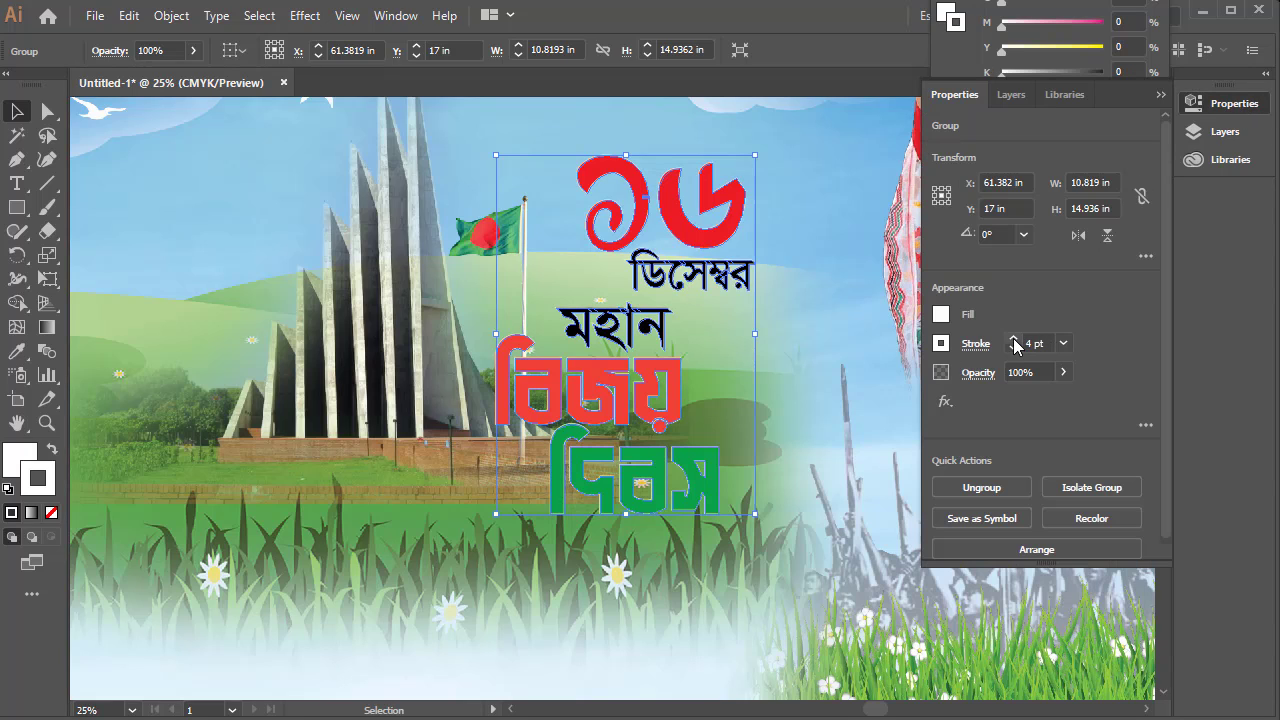
pyautogui.click(1014, 340)
pyautogui.click(1014, 340)
pyautogui.click(1014, 340)
pyautogui.click(1014, 340)
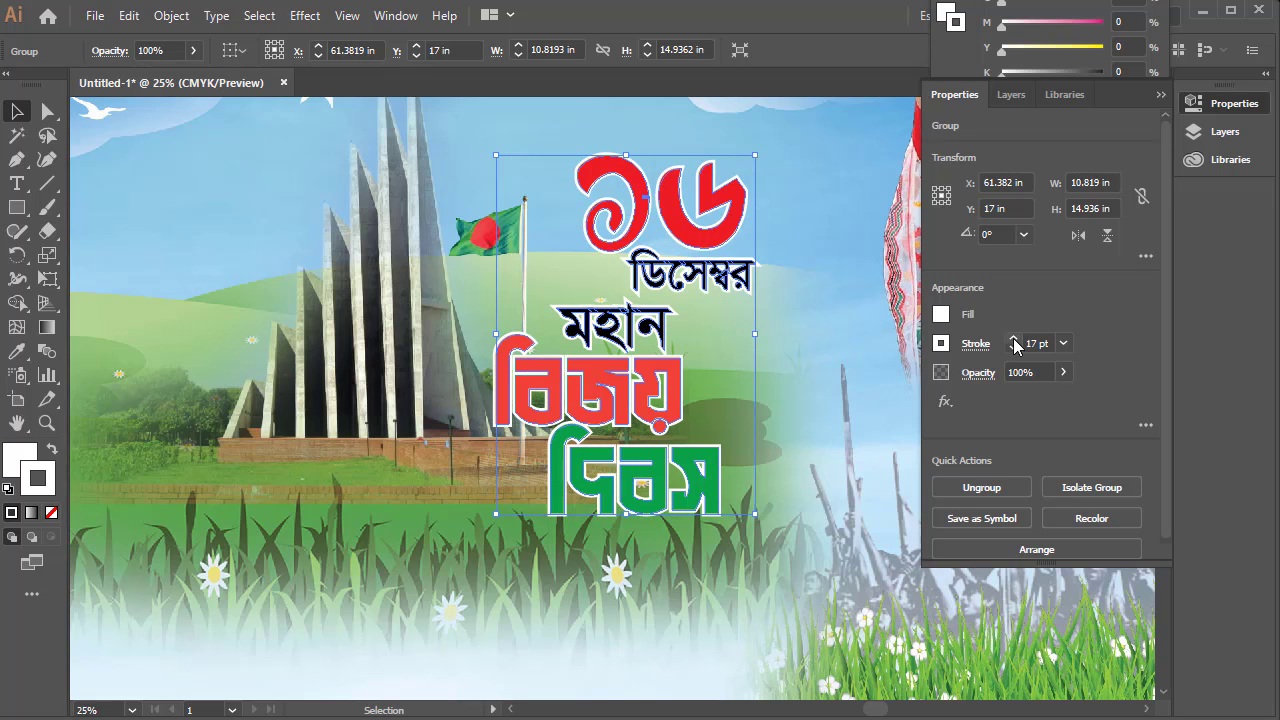
pyautogui.click(1014, 340)
pyautogui.click(1014, 340)
pyautogui.click(1014, 340)
pyautogui.click(1014, 340)
pyautogui.click(1014, 340)
pyautogui.click(1014, 340)
pyautogui.click(1014, 340)
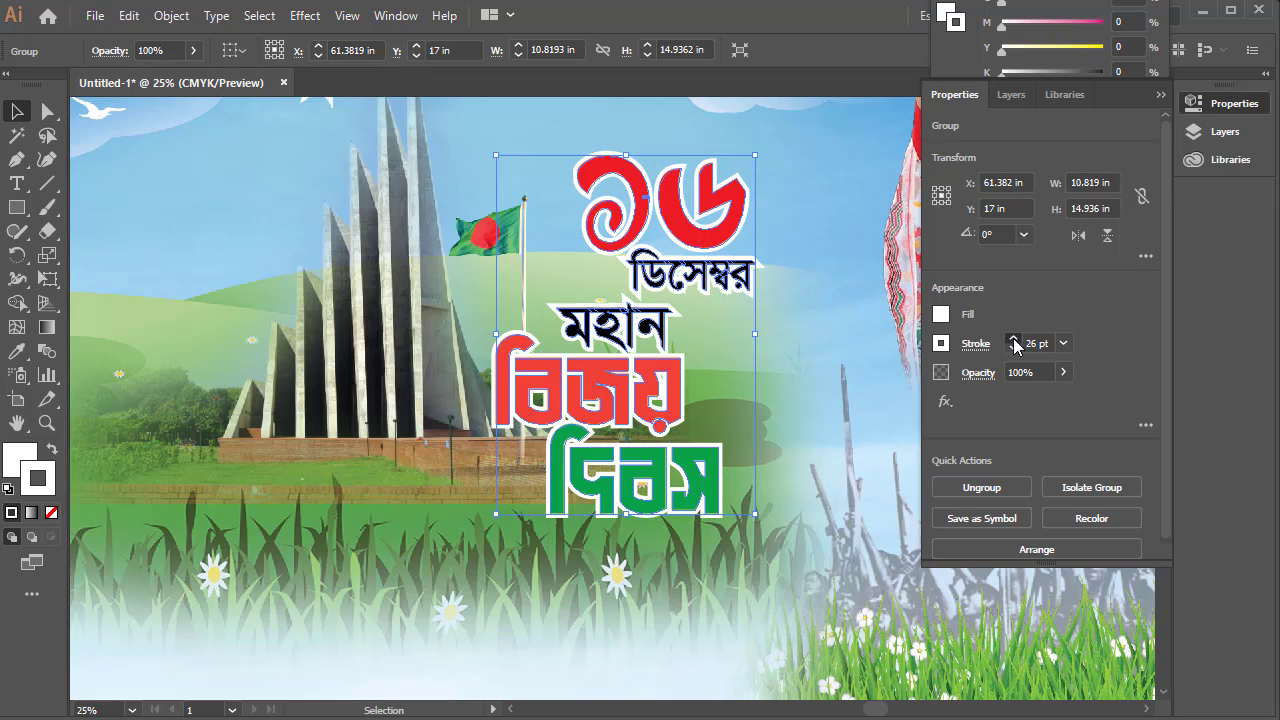
pyautogui.click(1014, 340)
pyautogui.click(1014, 340)
pyautogui.click(1014, 340)
pyautogui.click(1014, 340)
pyautogui.click(1014, 340)
pyautogui.click(1014, 340)
pyautogui.click(1014, 340)
pyautogui.click(1014, 340)
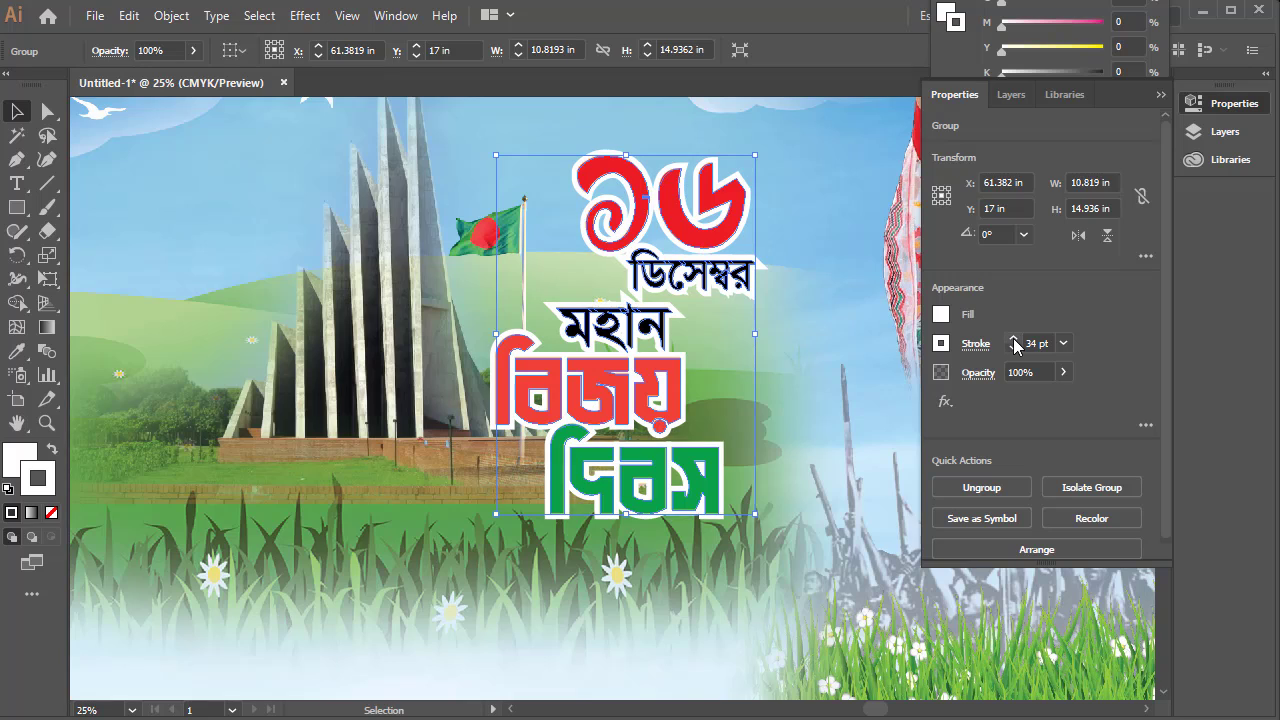
pyautogui.click(1014, 340)
pyautogui.click(1014, 340)
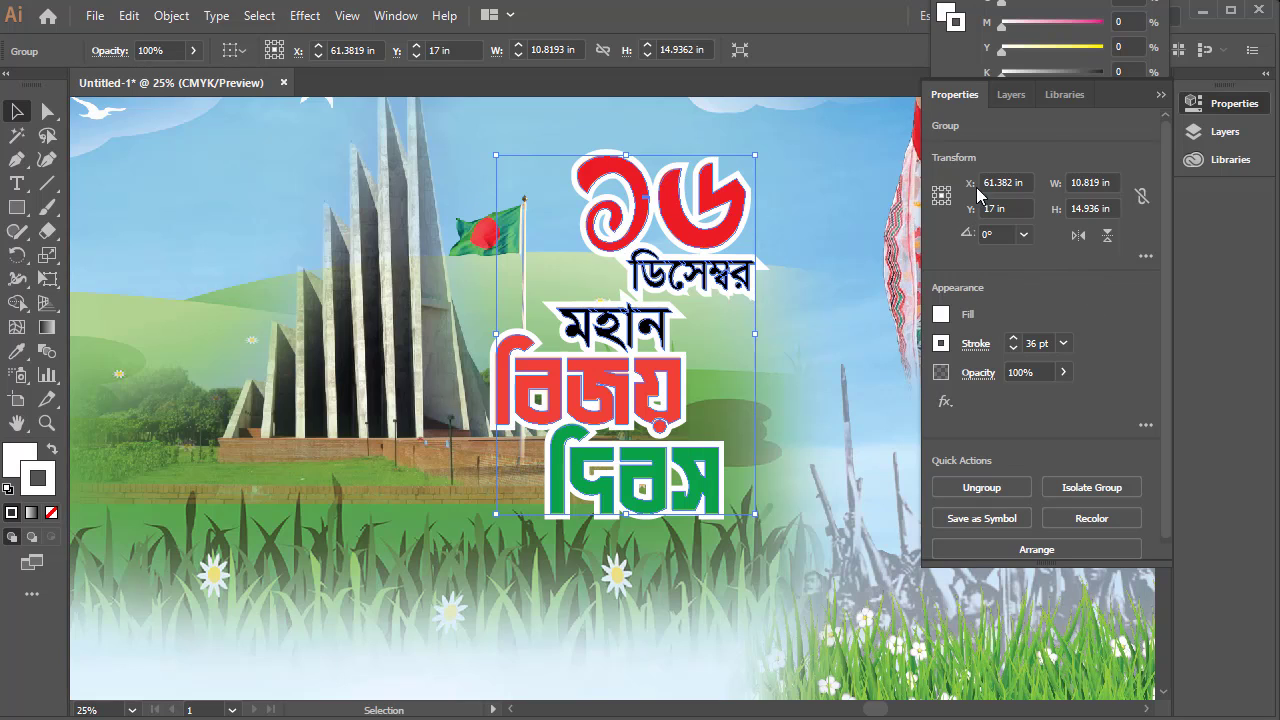
# - Set the title lettering's white stroke to a round cap and round corner join
pyautogui.click(975, 343)
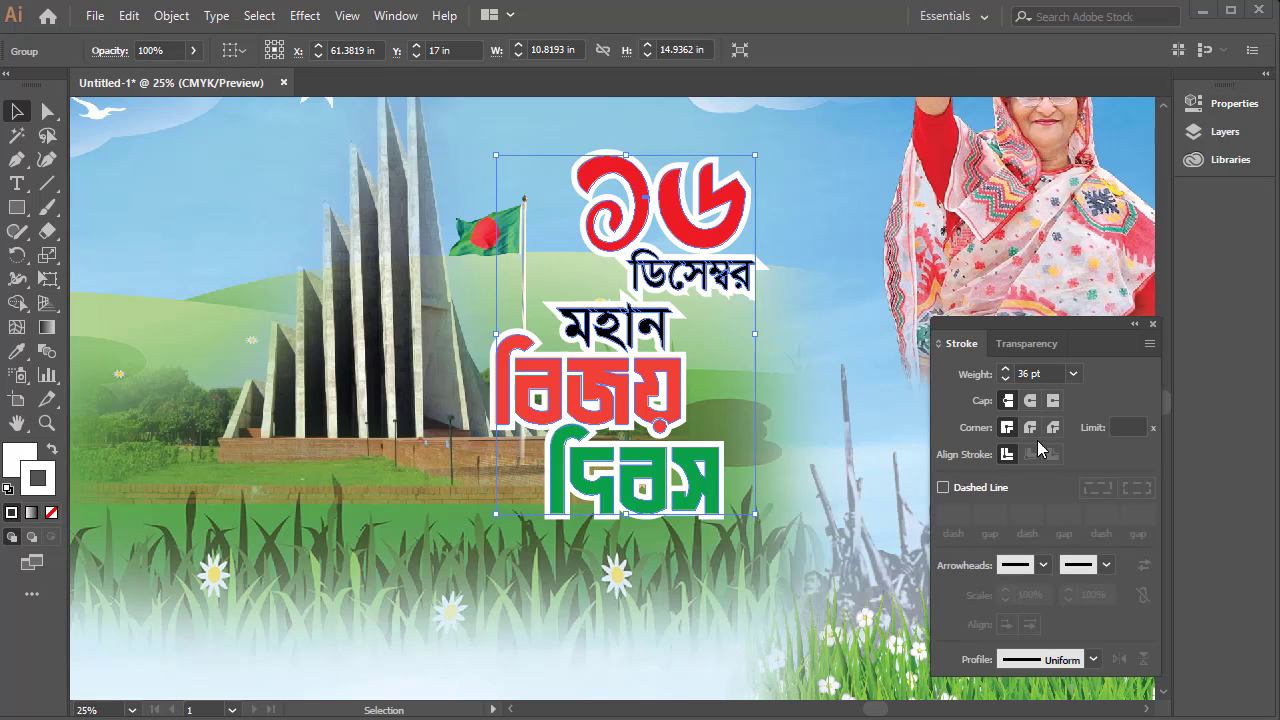
pyautogui.click(1030, 428)
pyautogui.click(1030, 400)
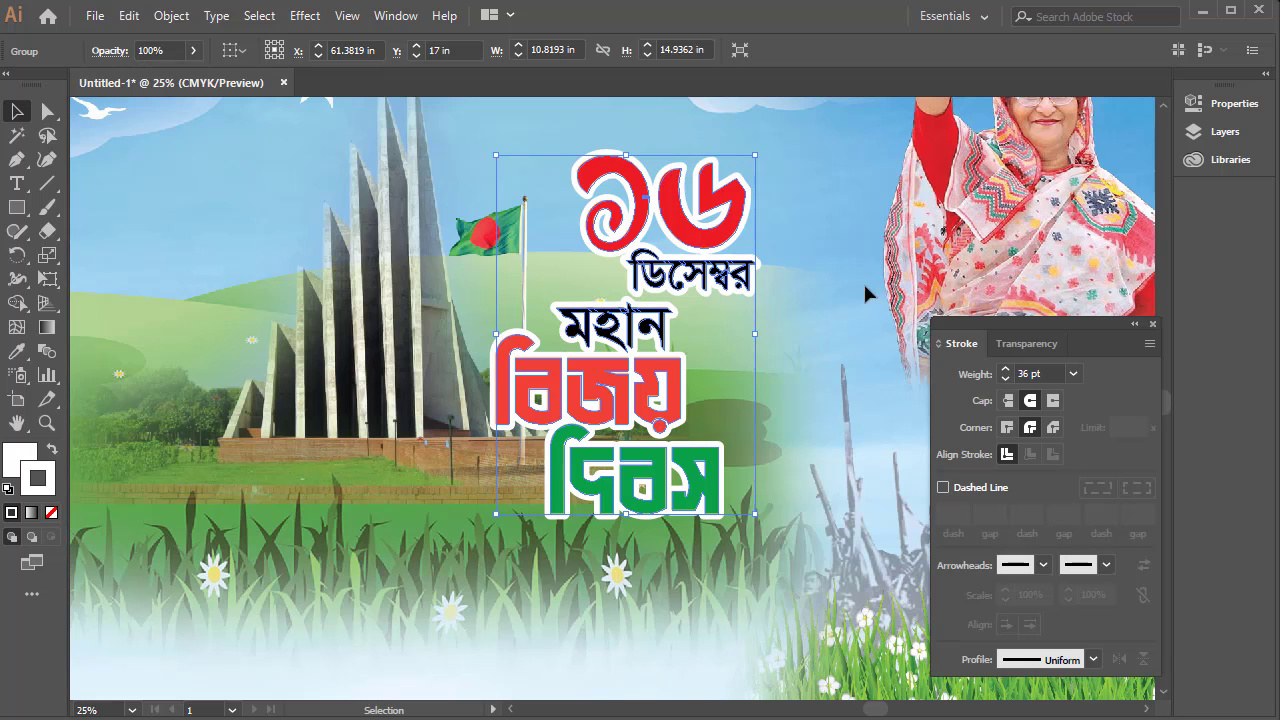
pyautogui.click(828, 208)
# - Try shifting the white outline group of the title diagonally towards the woman's portrait, then undo the move
pyautogui.hotkey('ctrl', '-')
pyautogui.hotkey('ctrl', '-')
pyautogui.moveTo(615, 370); pyautogui.dragTo(667, 343)
pyautogui.moveTo(818, 245); pyautogui.dragTo(715, 265)
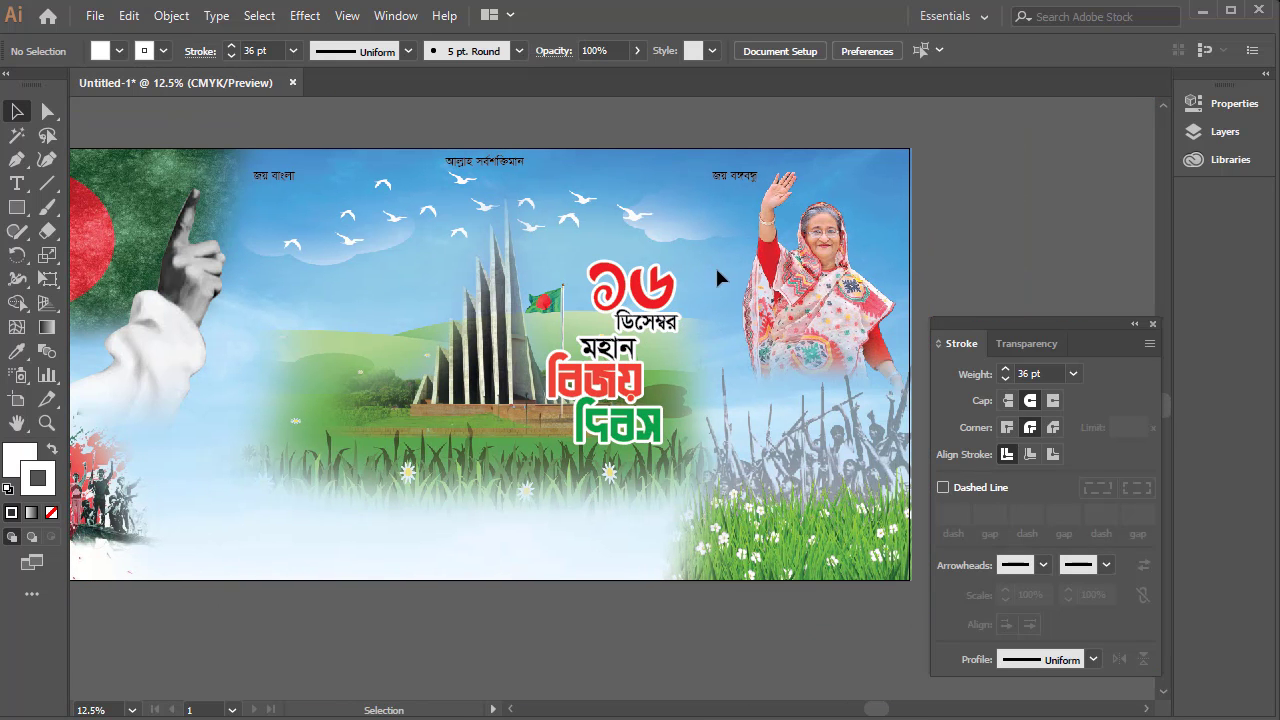
pyautogui.click(645, 292)
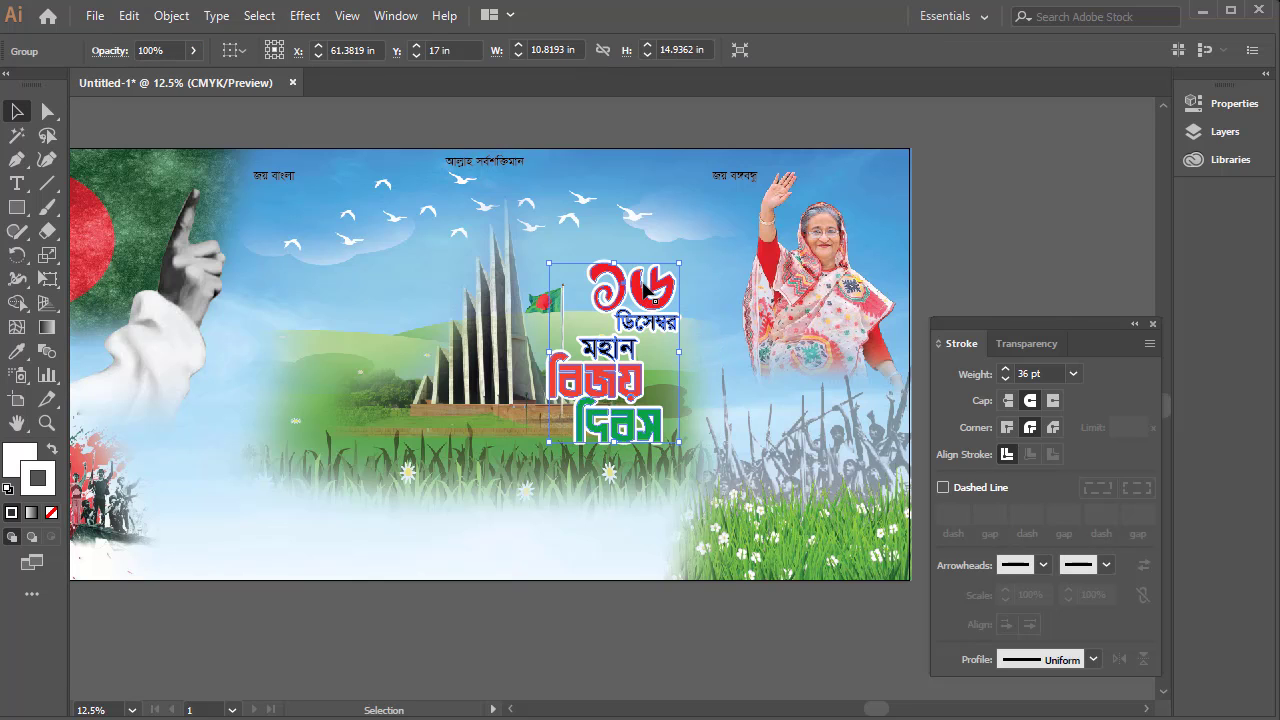
pyautogui.moveTo(630, 289); pyautogui.dragTo(644, 275)
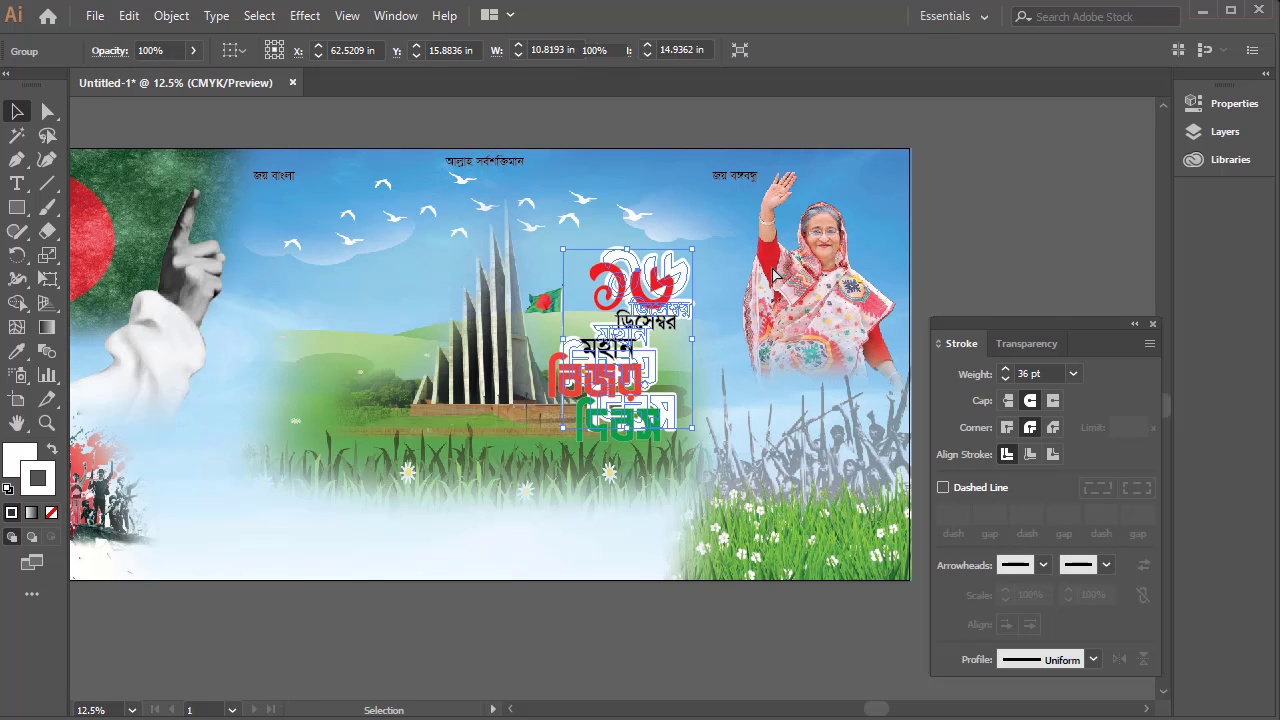
pyautogui.hotkey('ctrl', 'z')
pyautogui.click(753, 285)
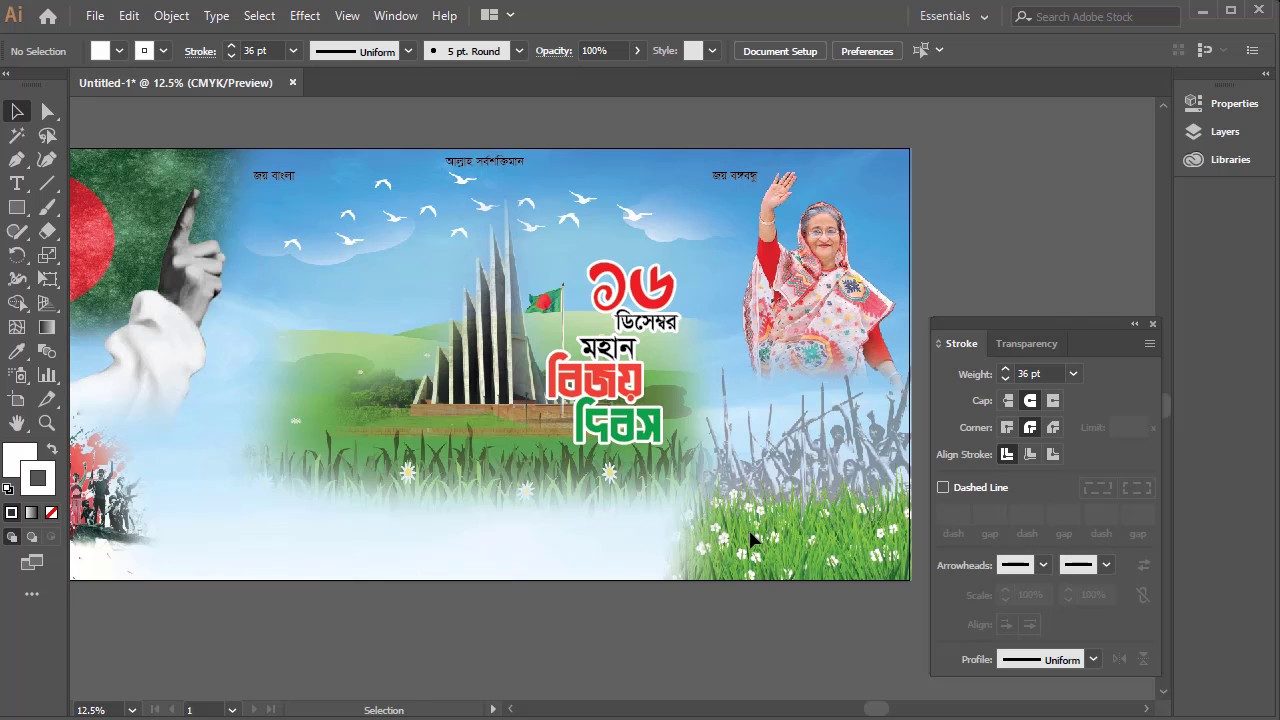
# - Select all the banner artwork and lettering and lock it in place
pyautogui.hotkey('ctrl', 'a')
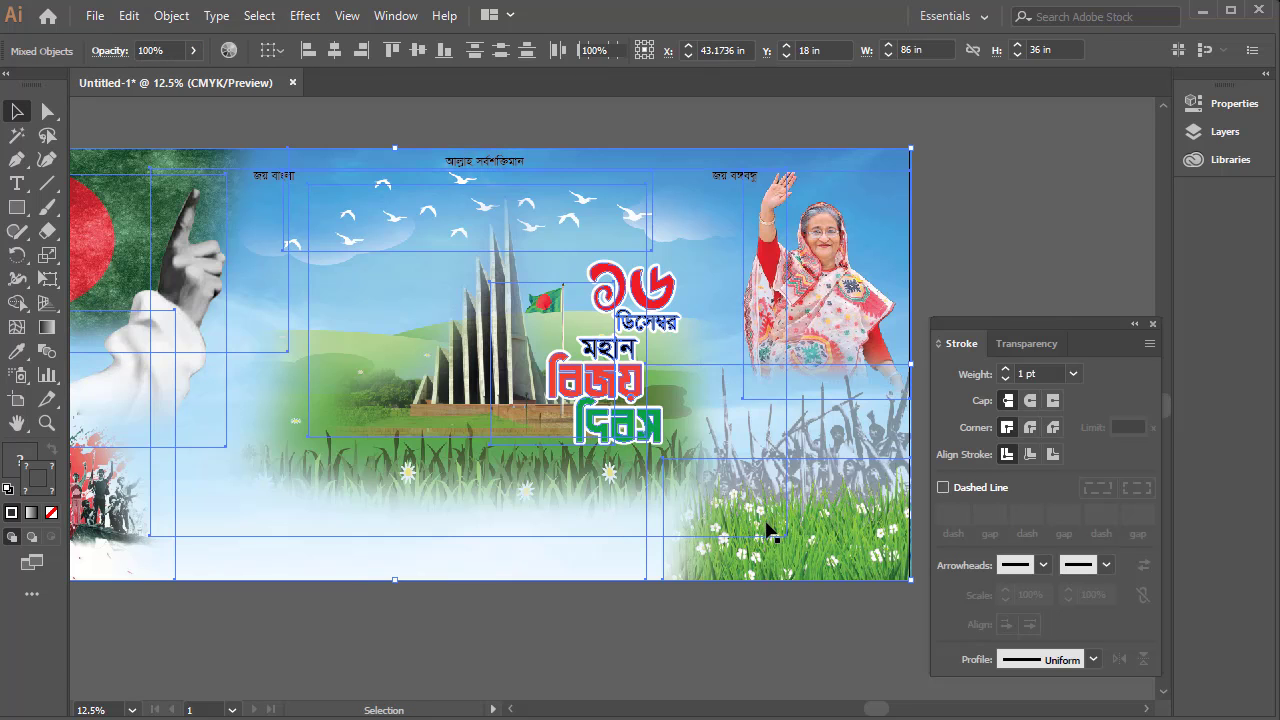
pyautogui.hotkey('ctrl', '2')
pyautogui.moveTo(755, 518); pyautogui.dragTo(651, 264)
pyautogui.click(654, 372)
pyautogui.moveTo(656, 375); pyautogui.dragTo(744, 361)
pyautogui.moveTo(565, 363); pyautogui.dragTo(624, 408)
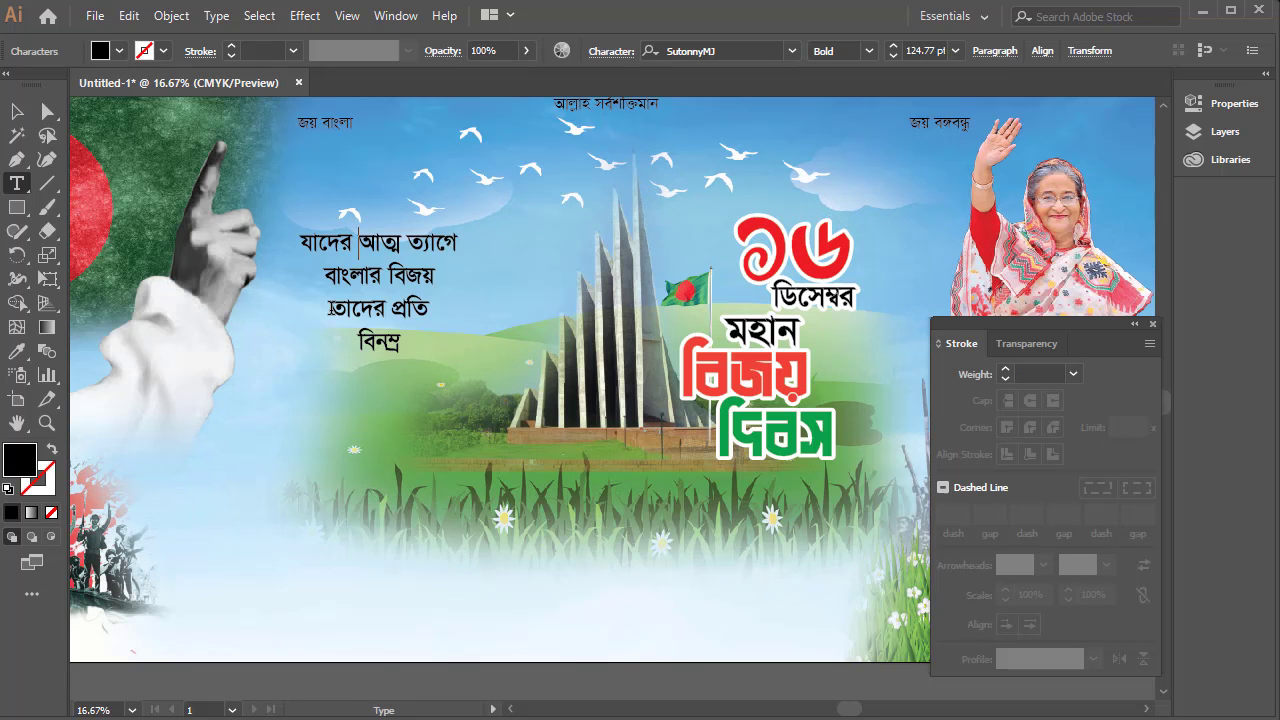
# - Arrange the tribute text যাদের আত্ম ত্যাগে / বাংলার বিজয় তাদের প্রতি / বিনম্র on three lines, scaled to about 138 pt between the raised hand and monument
pyautogui.press('BackSpace')
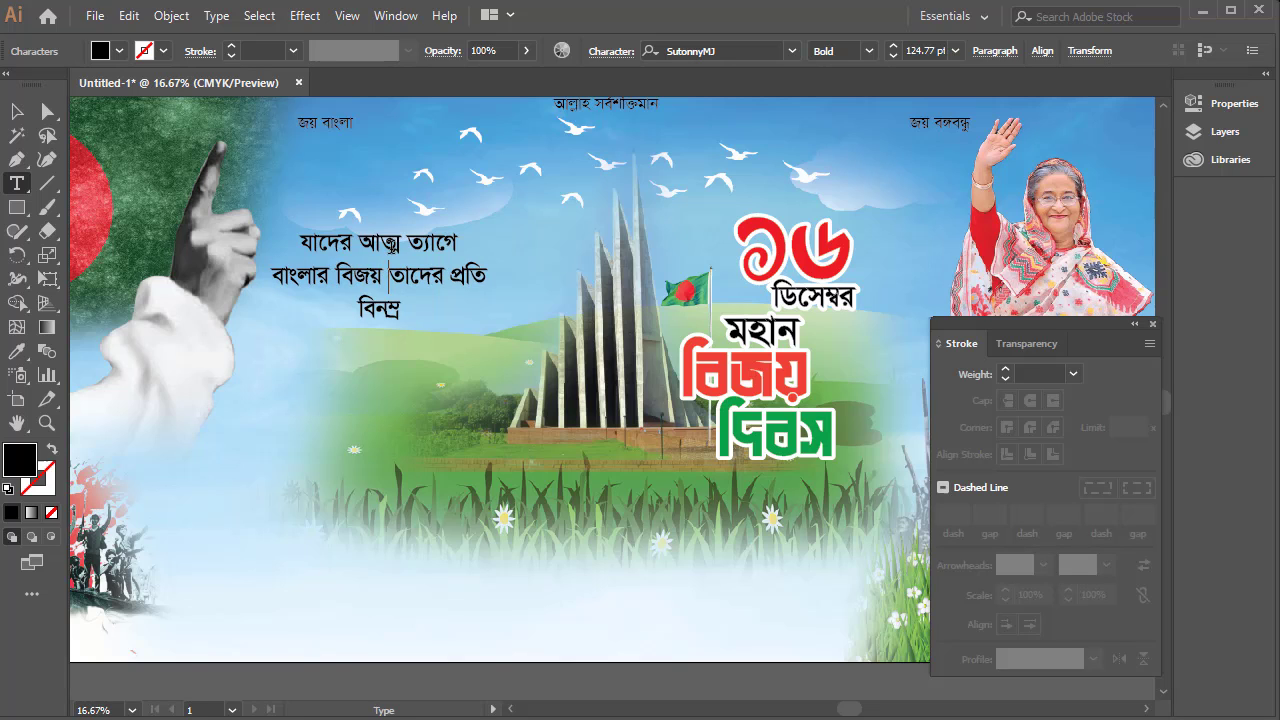
pyautogui.click(17, 115)
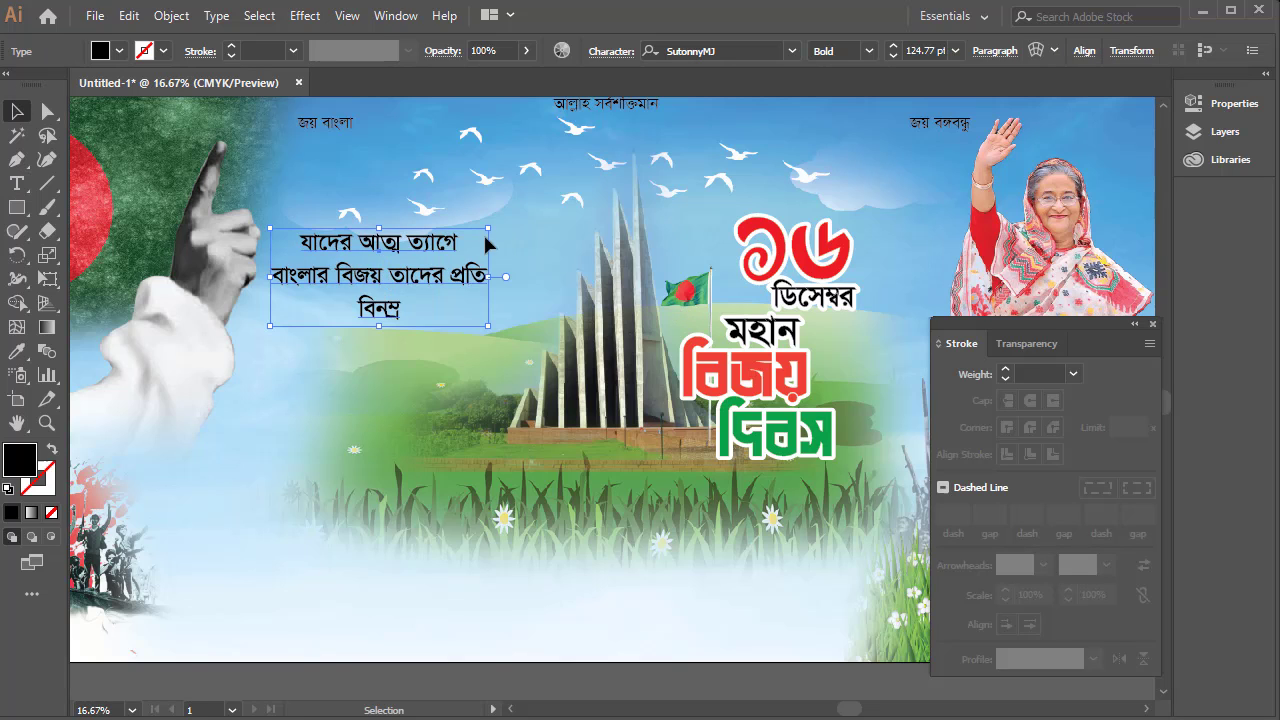
pyautogui.moveTo(492, 230); pyautogui.dragTo(516, 218)
pyautogui.moveTo(450, 267); pyautogui.dragTo(464, 289)
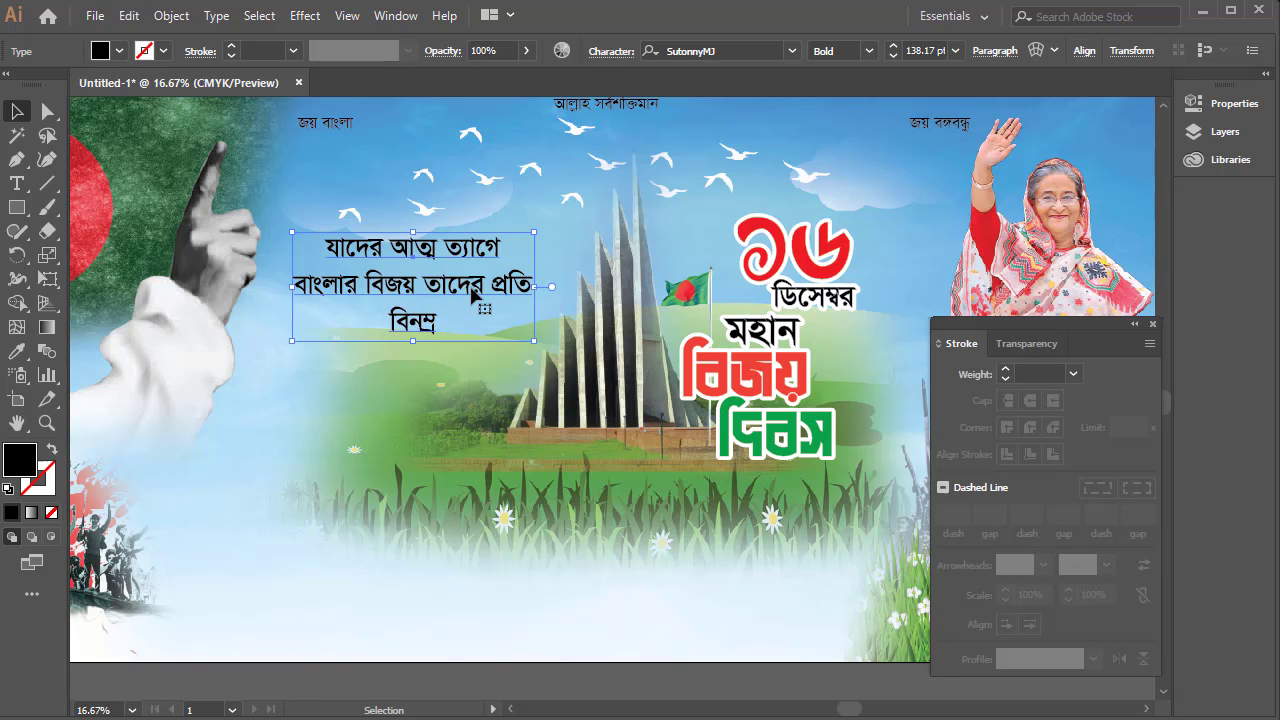
# - Add the black text শ্রদ্ধা below the tribute lines and scale it to about 593 pt
pyautogui.click(17, 183)
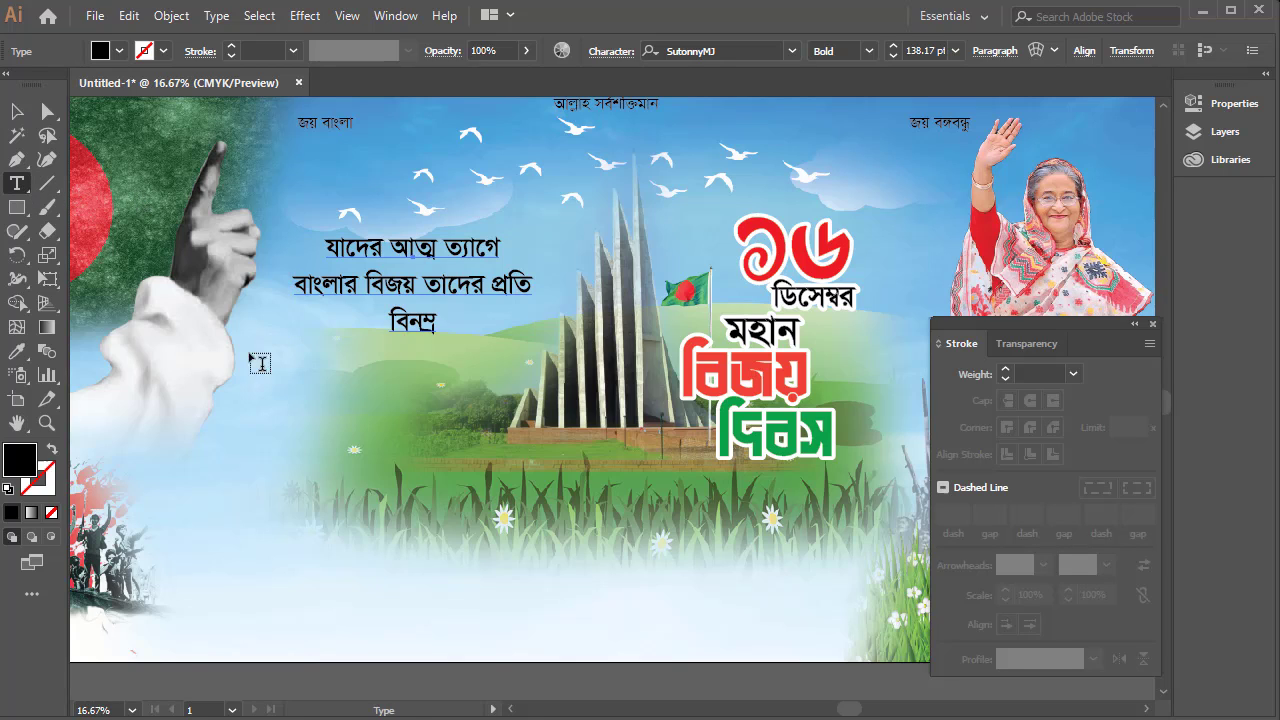
pyautogui.click(333, 412)
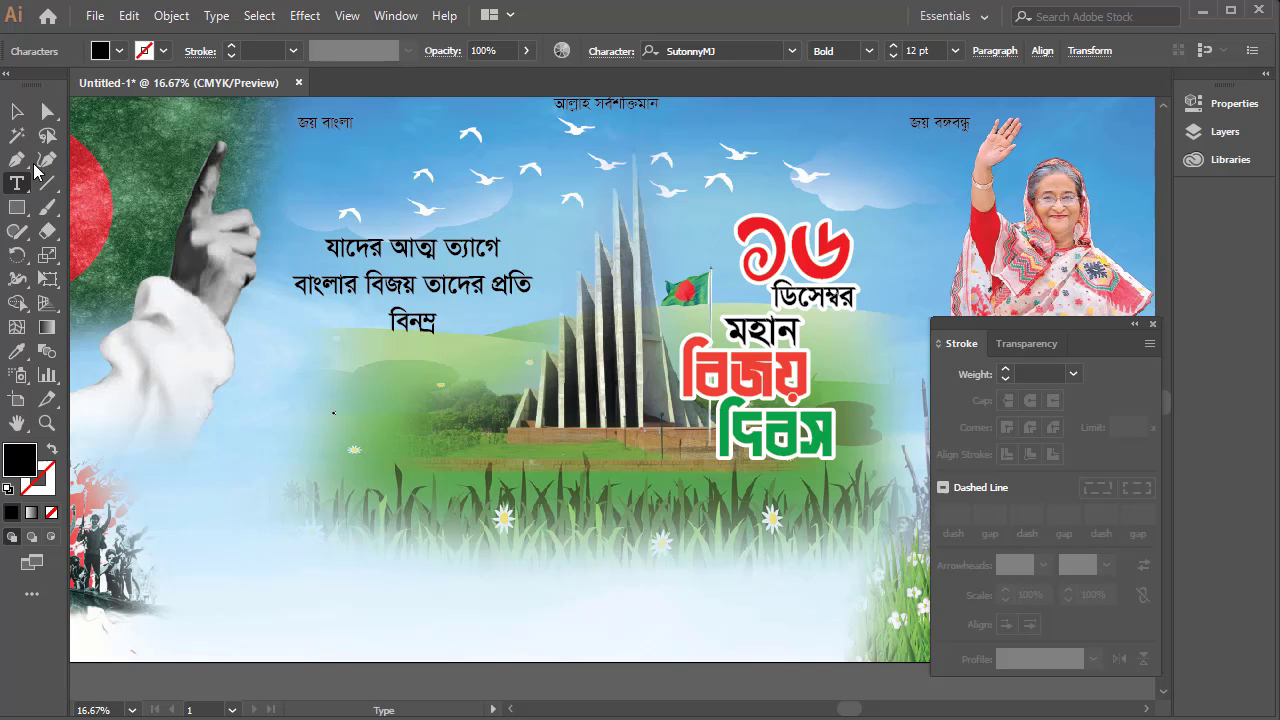
pyautogui.press('Escape')
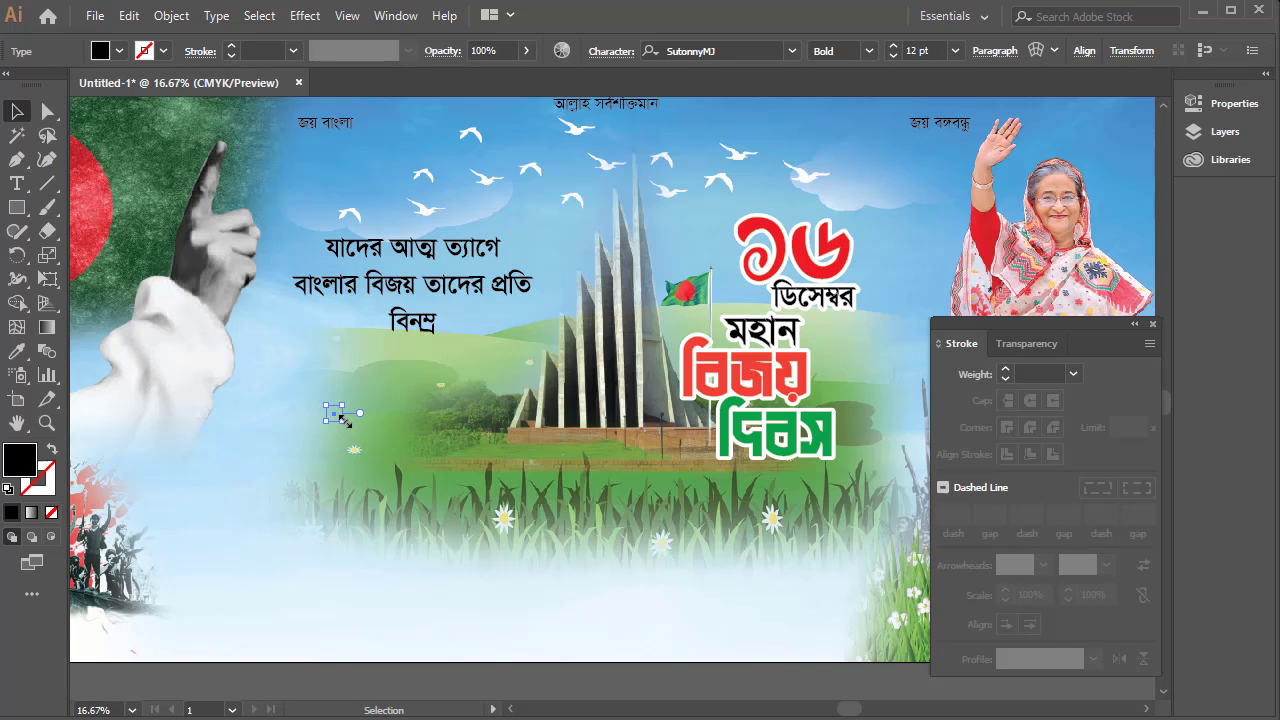
pyautogui.moveTo(392, 440); pyautogui.dragTo(487, 395)
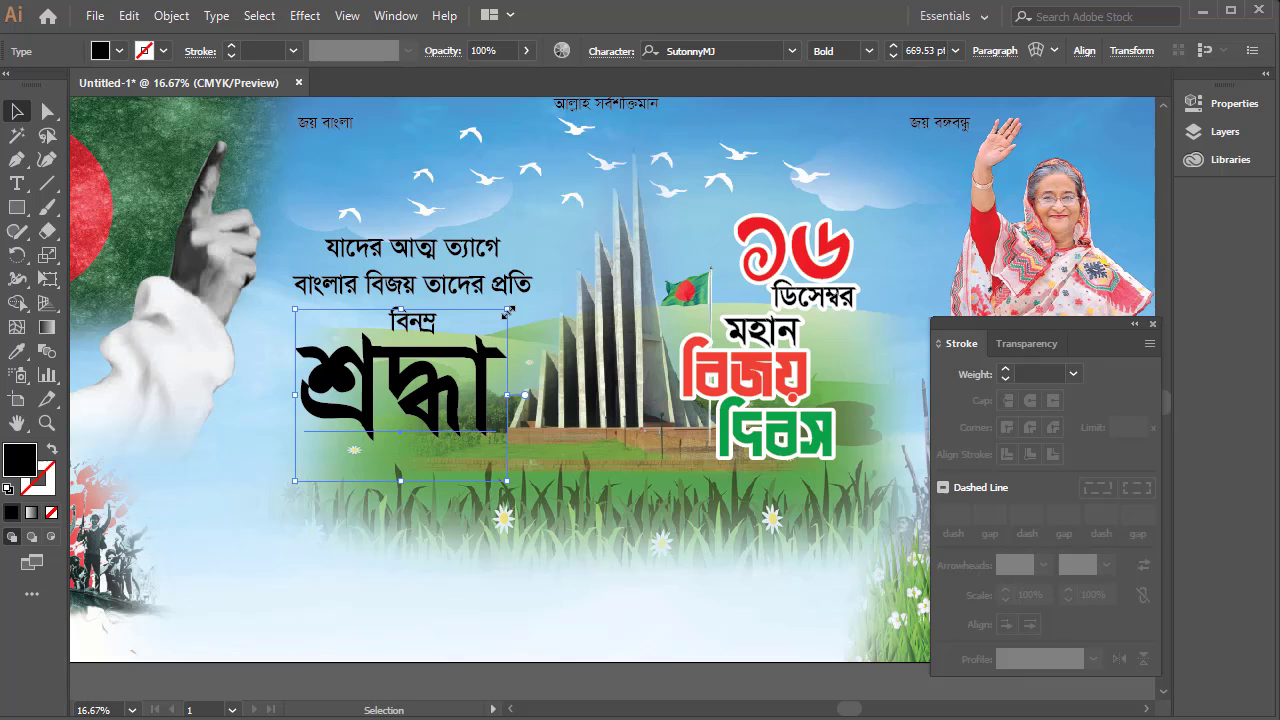
pyautogui.moveTo(508, 313); pyautogui.dragTo(494, 320)
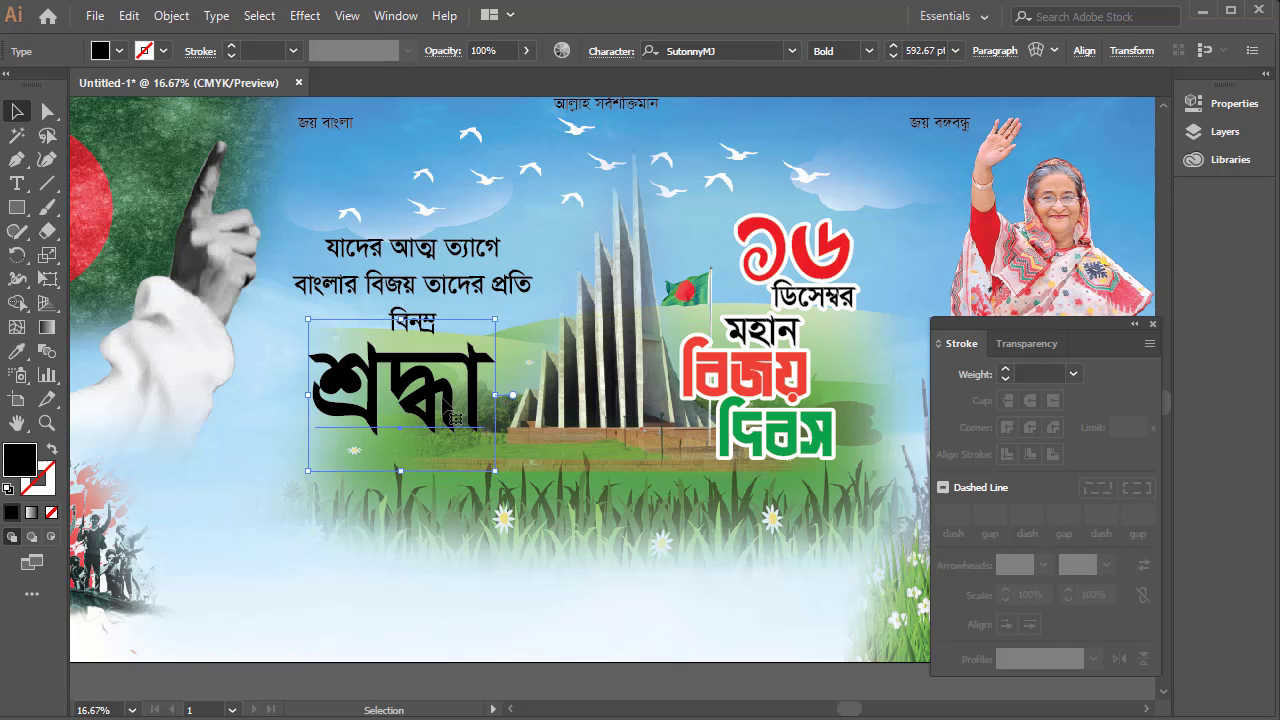
pyautogui.moveTo(468, 363); pyautogui.dragTo(468, 361)
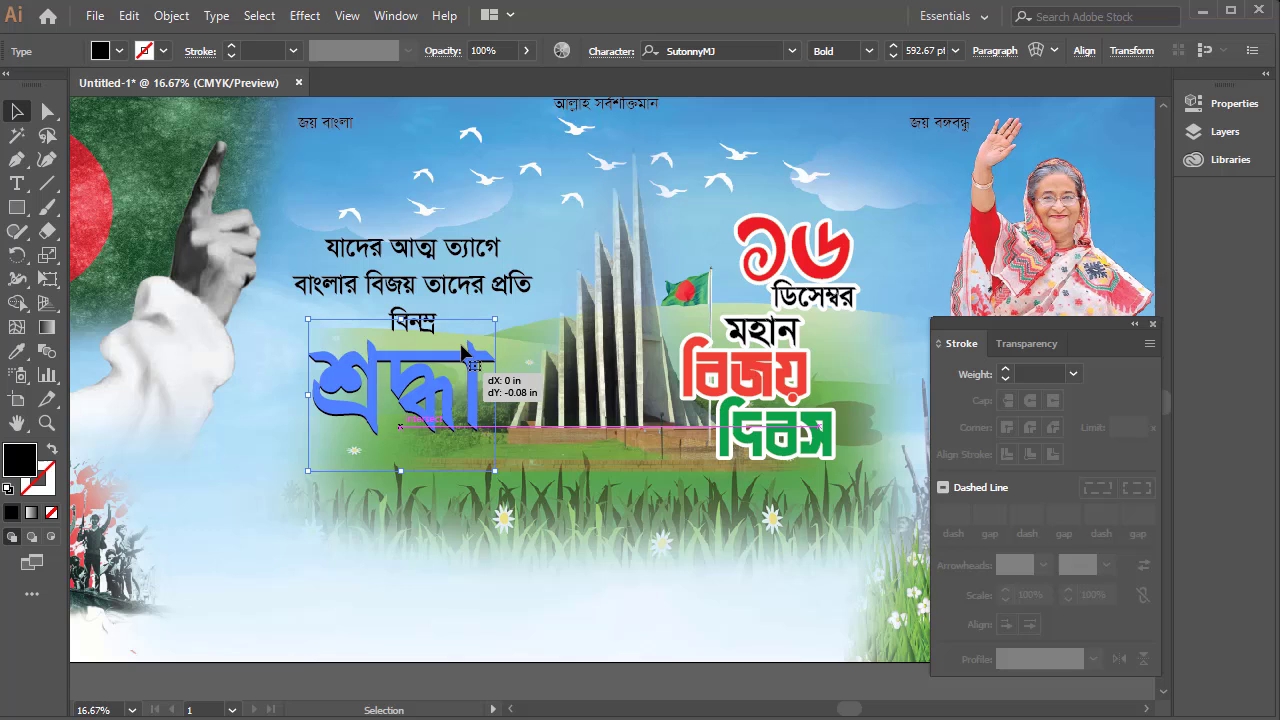
# - Change the font of the word শ্রদ্ধা to Fazlay Sejuti ANSI V2
pyautogui.click(790, 51)
pyautogui.scroll(-8, 875, 487)
pyautogui.scroll(-15, 875, 487)
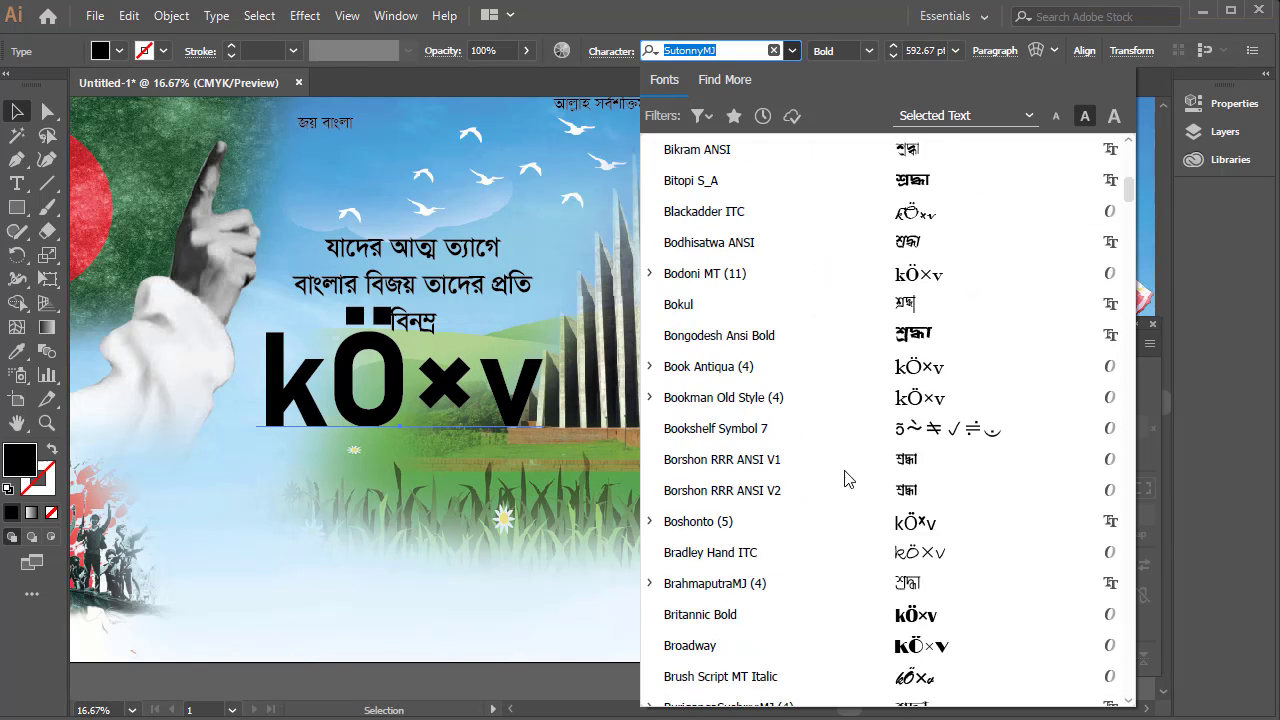
pyautogui.scroll(-6, 905, 478)
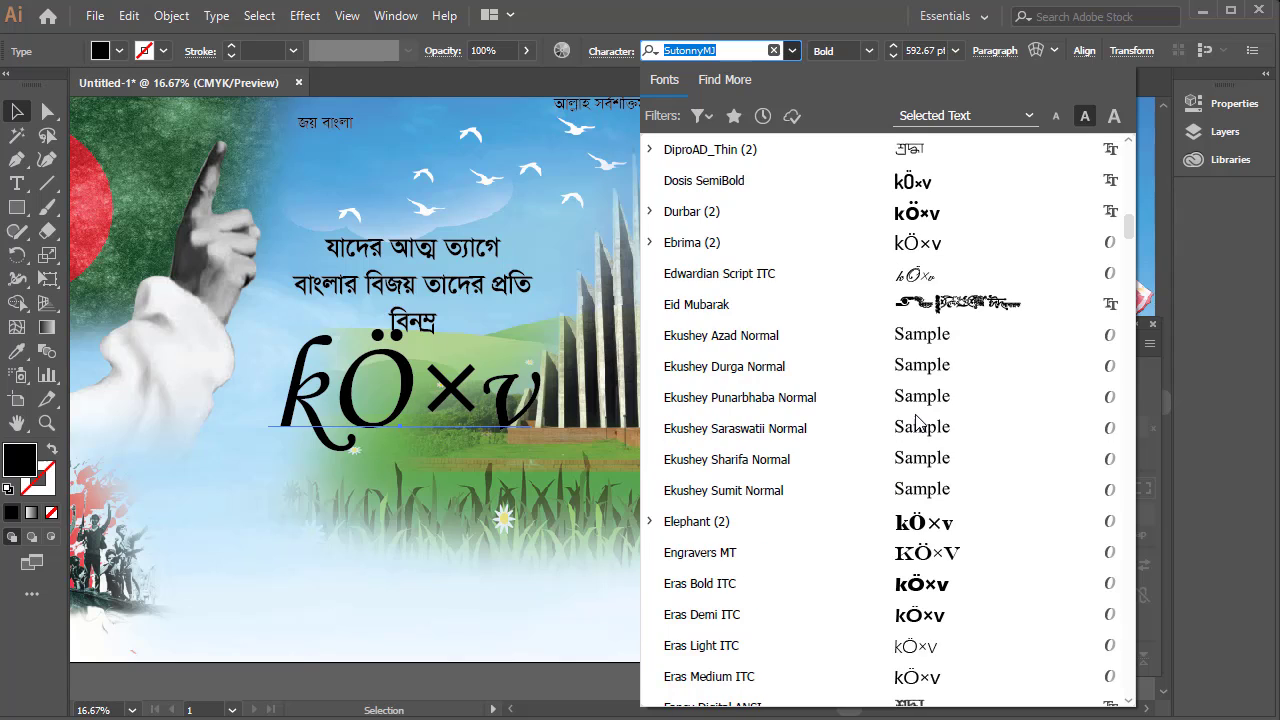
pyautogui.scroll(-5, 930, 510)
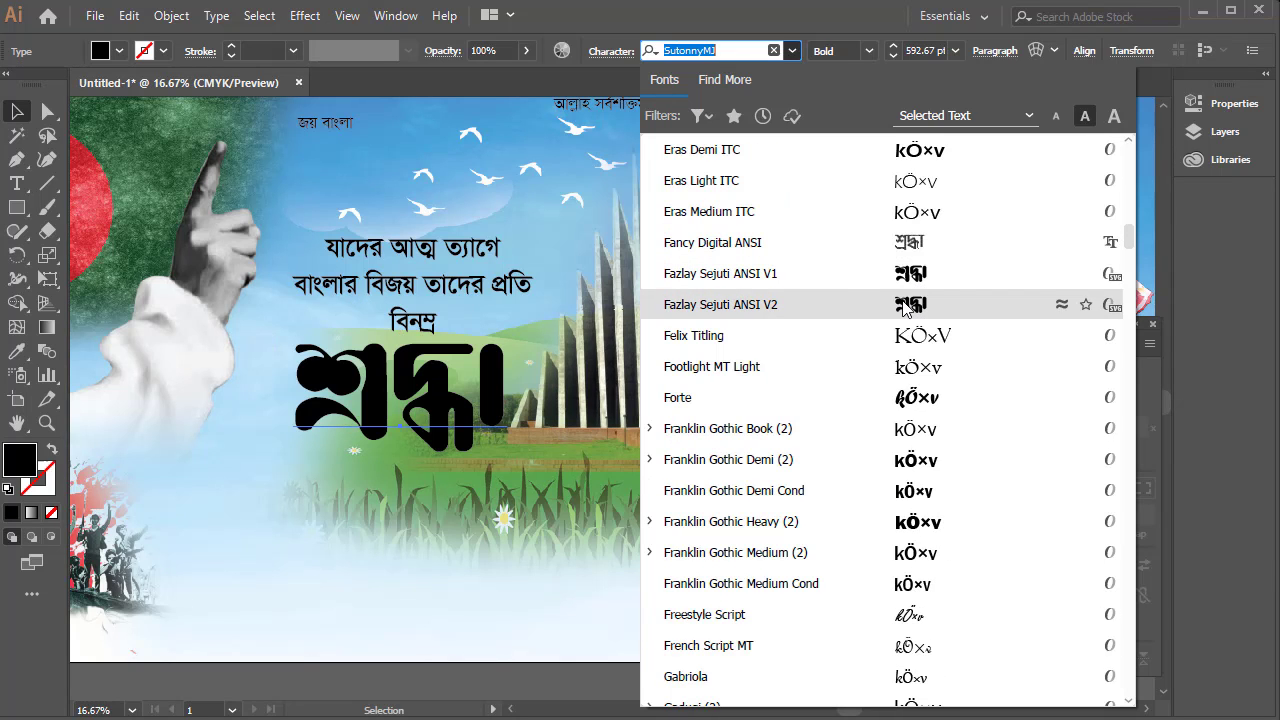
pyautogui.click(904, 303)
# - Scale শ্রদ্ধা down to about 526 pt, position it beneath বিনম্র and convert it to outlines
pyautogui.moveTo(471, 392)
pyautogui.mouseDown()
pyautogui.moveTo(440, 392)
pyautogui.moveTo(453, 392)
pyautogui.mouseUp()
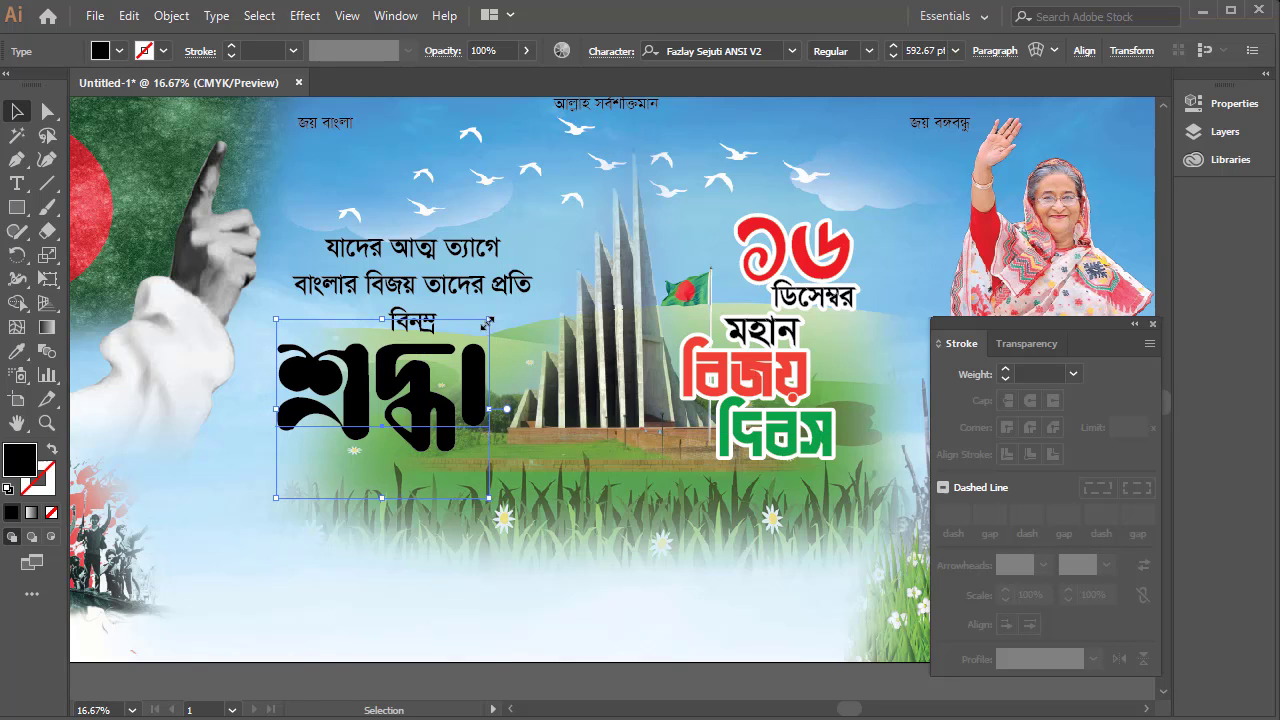
pyautogui.moveTo(488, 319); pyautogui.dragTo(452, 352)
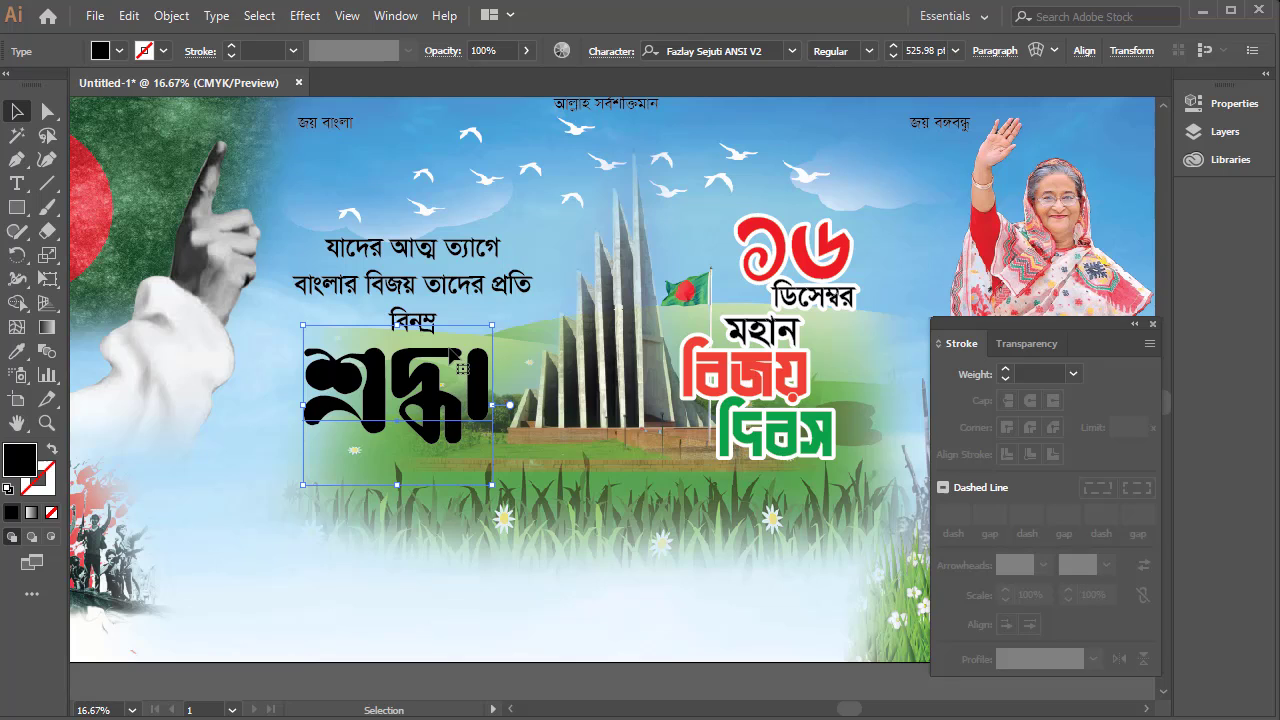
pyautogui.rightClick(400, 385)
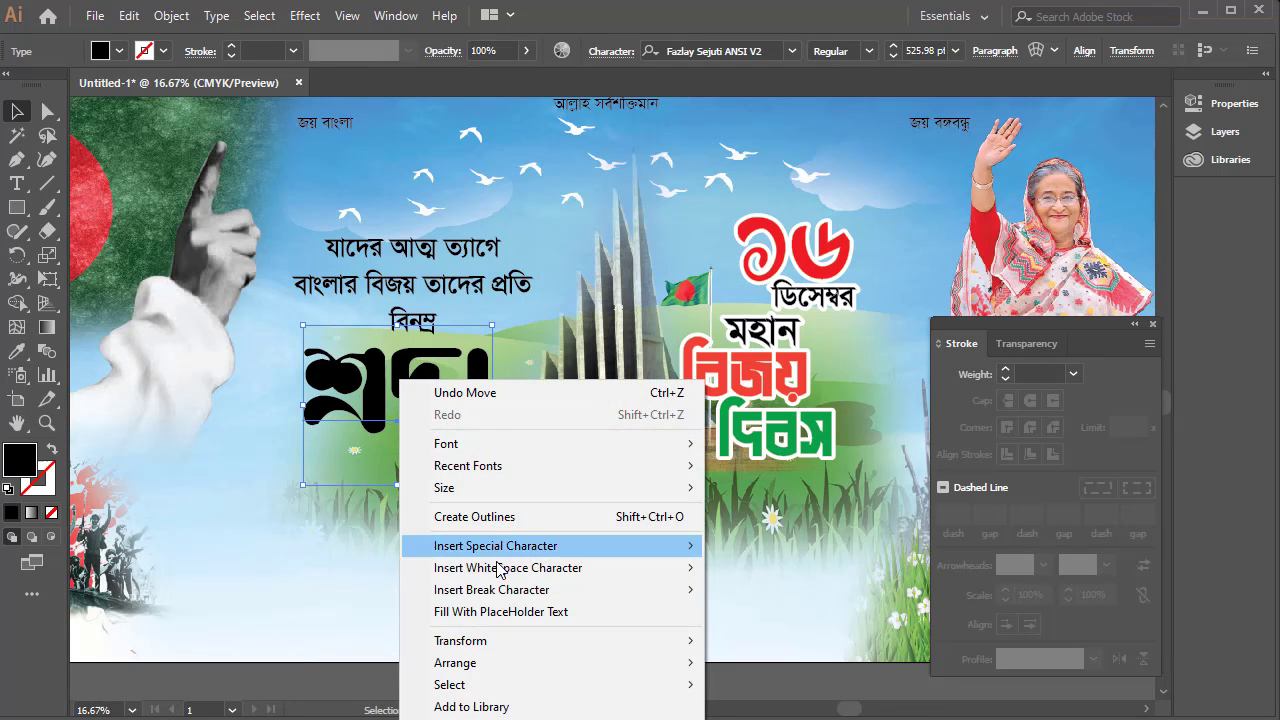
pyautogui.click(470, 516)
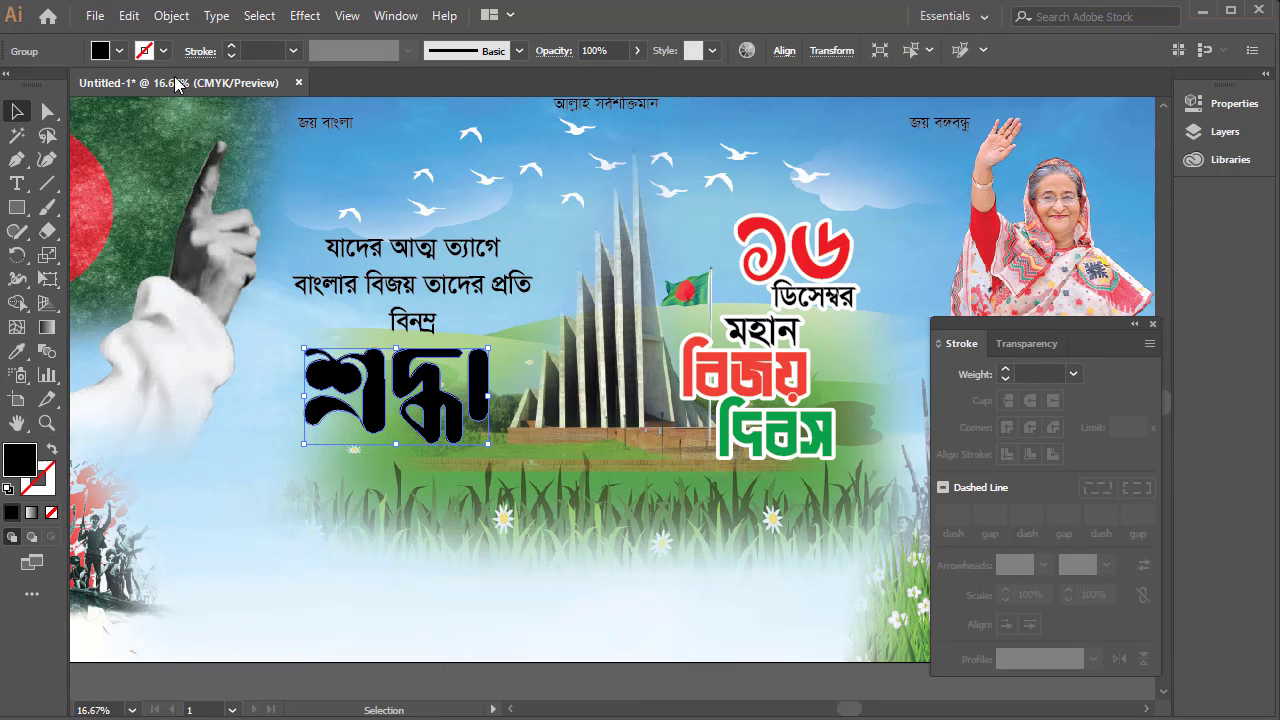
# - Fill the outlined word শ্রদ্ধা with white
pyautogui.click(119, 50)
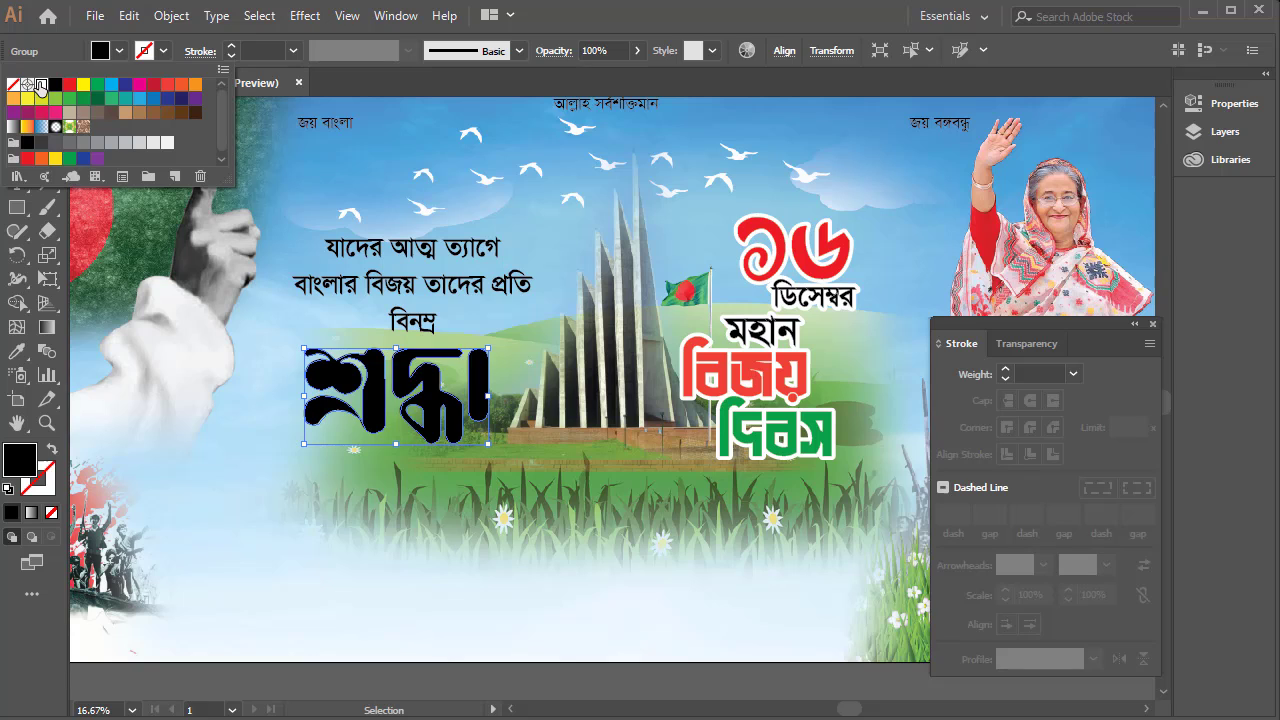
pyautogui.click(39, 88)
pyautogui.click(271, 237)
pyautogui.hotkey('ctrl', 'b')
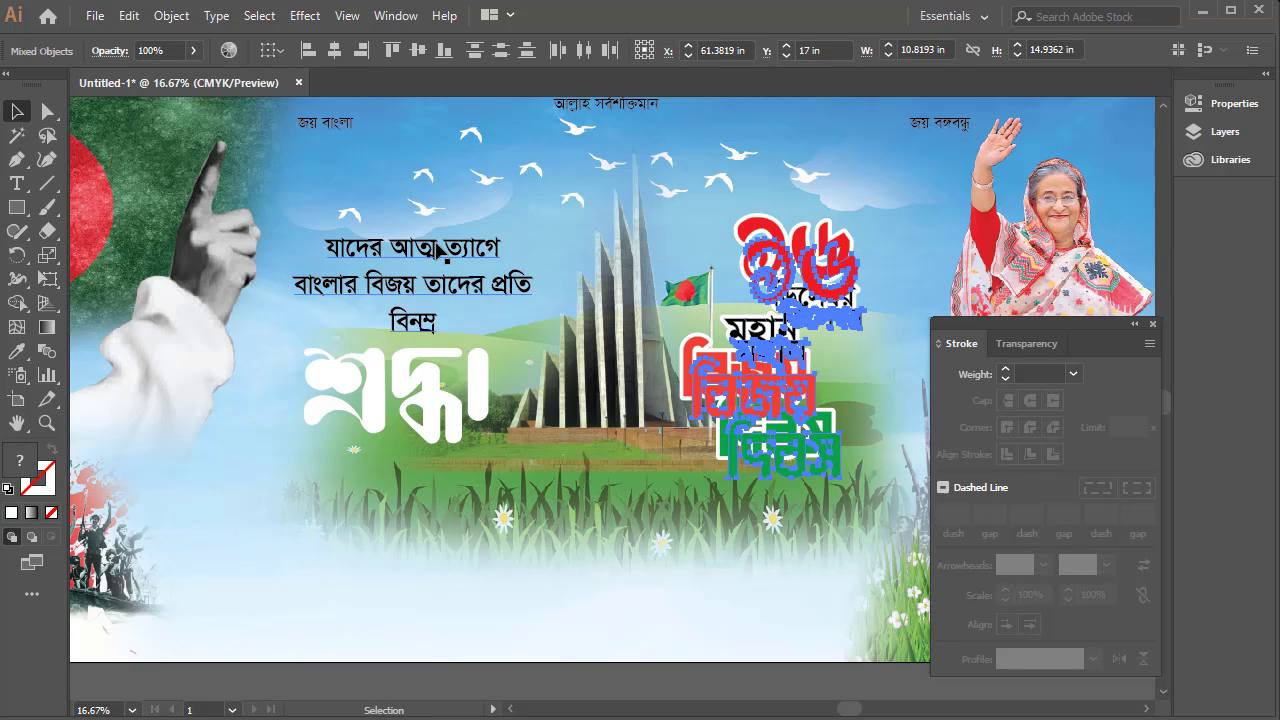
pyautogui.hotkey('ctrl', 'z')
pyautogui.click(458, 412)
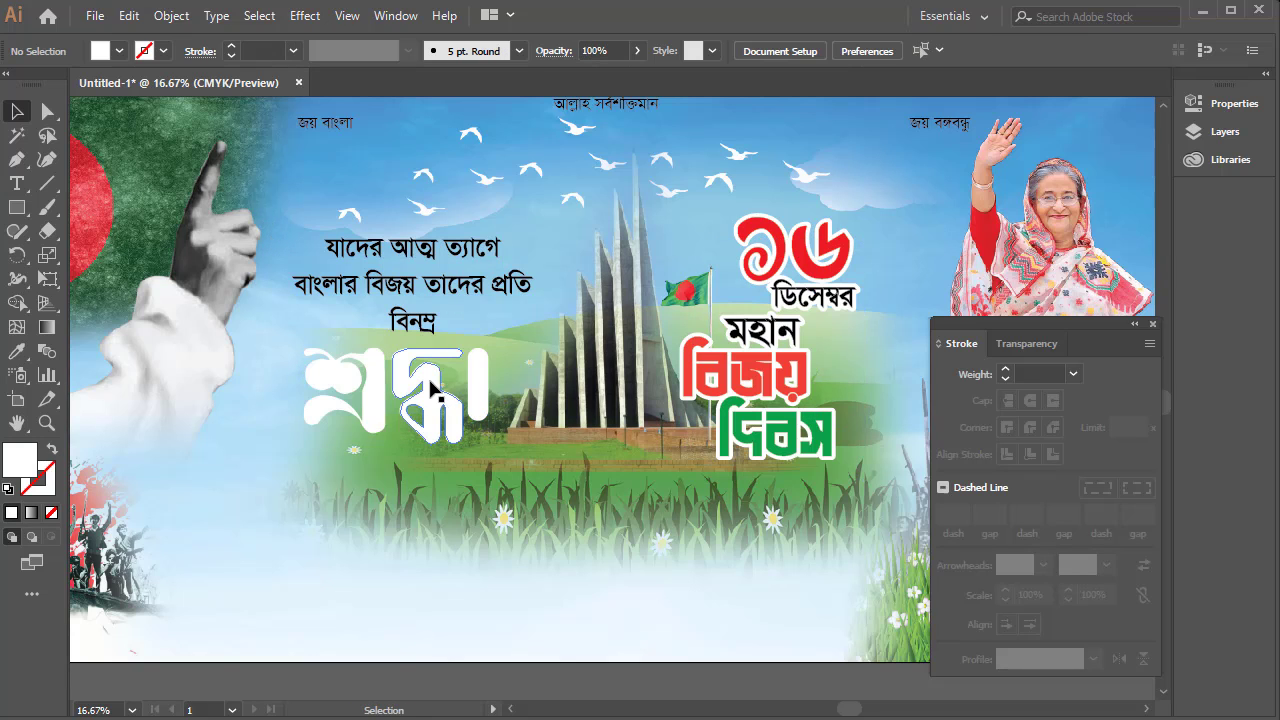
pyautogui.moveTo(432, 399); pyautogui.dragTo(429, 457)
pyautogui.hotkey('ctrl', 'z')
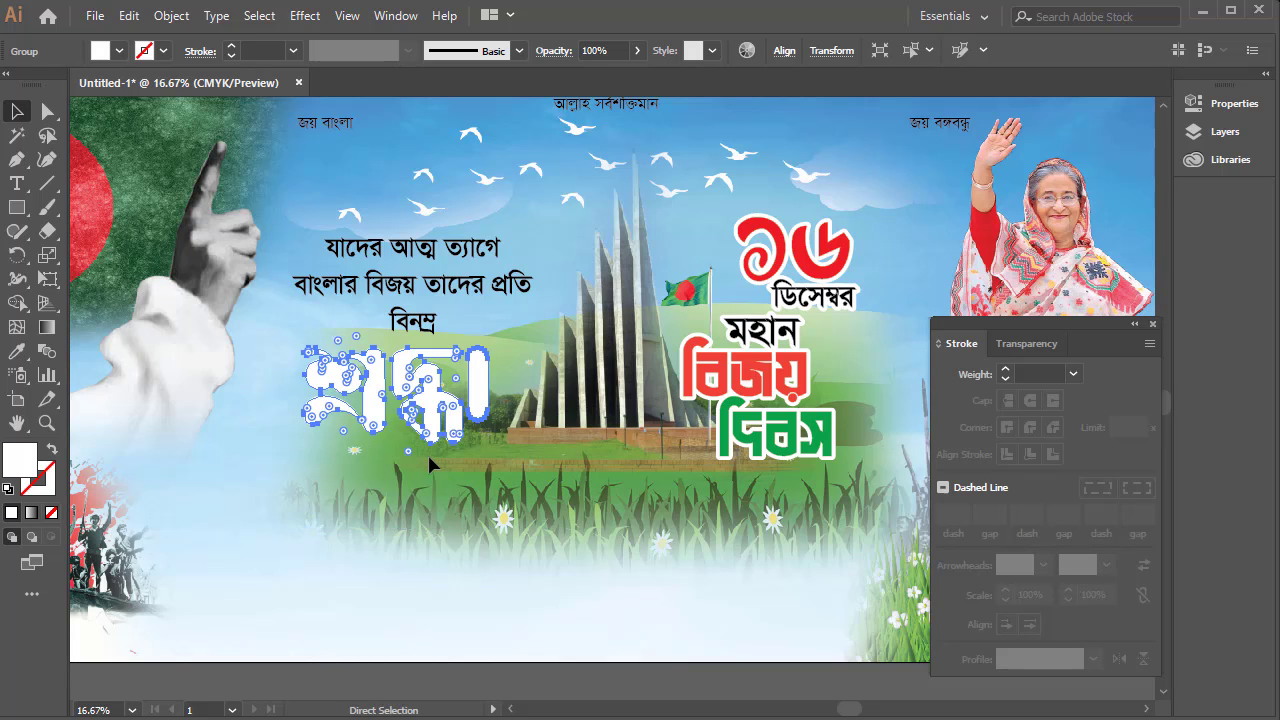
# - Give one copy of the white word শ্রদ্ধা a red stroke of 26 pt
pyautogui.click(162, 51)
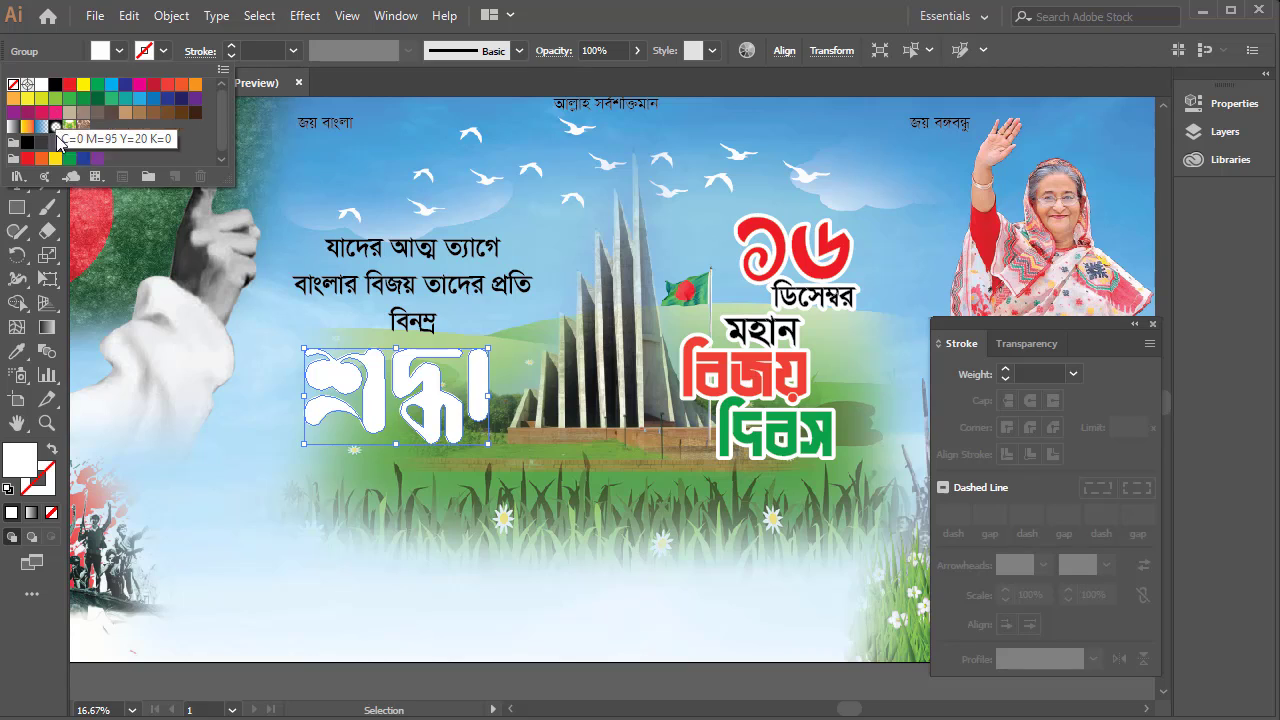
pyautogui.click(27, 158)
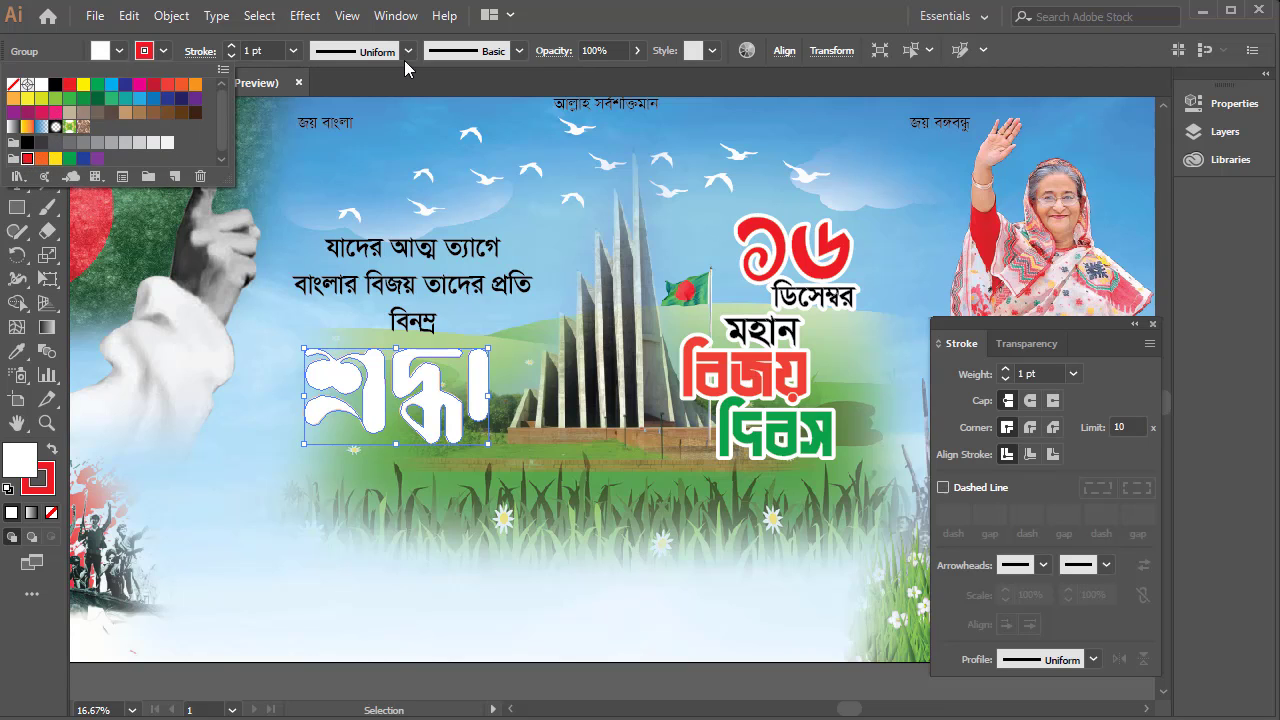
pyautogui.click(234, 48)
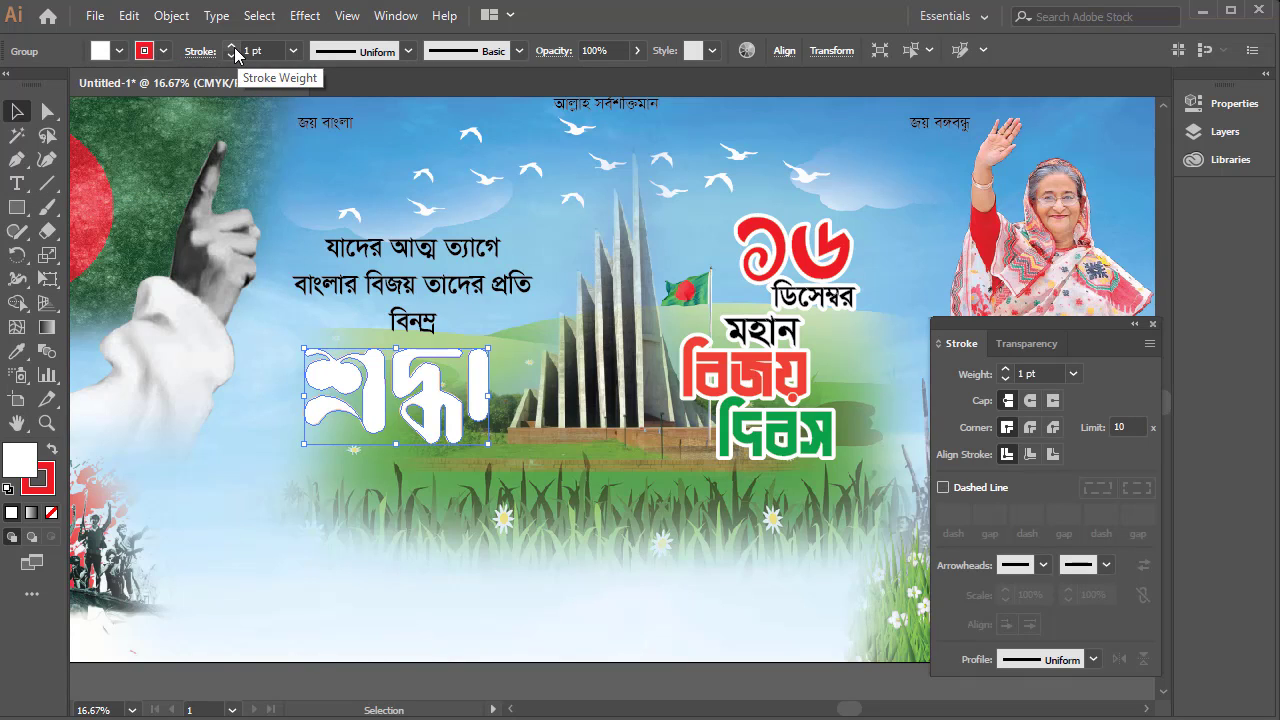
pyautogui.click(233, 47)
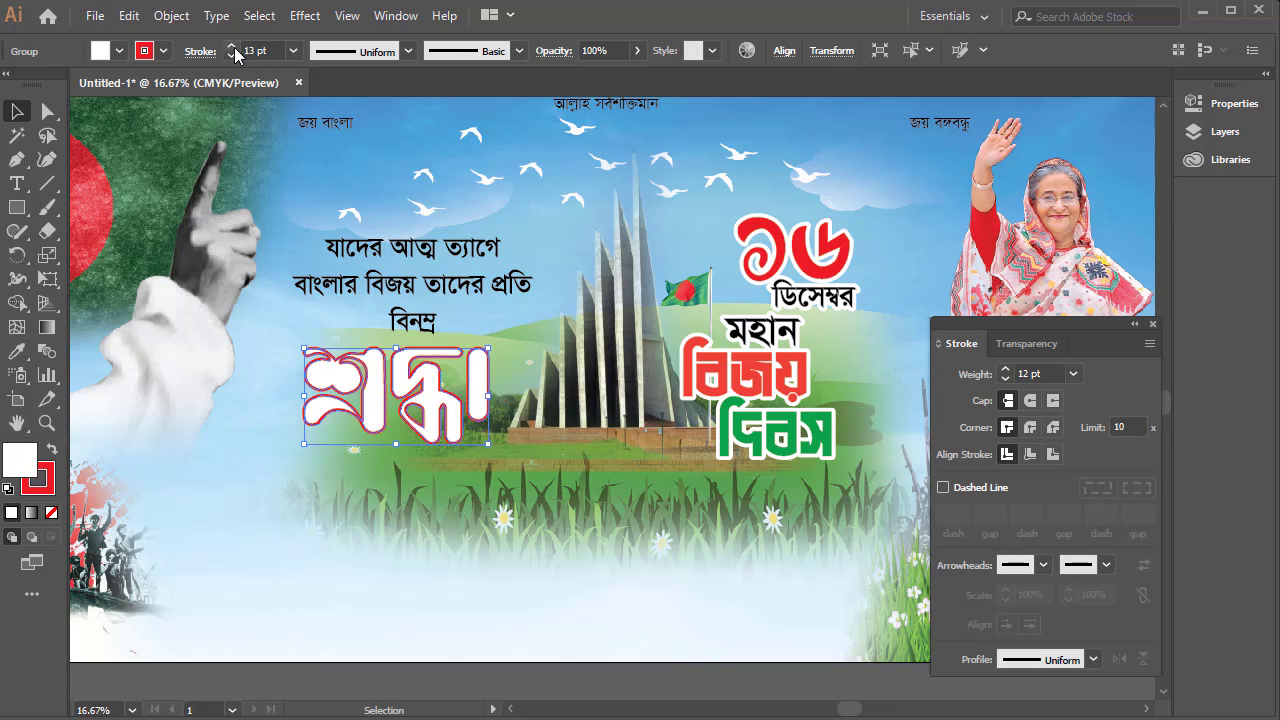
pyautogui.click(233, 47)
pyautogui.click(233, 47)
pyautogui.click(233, 47)
pyautogui.click(233, 47)
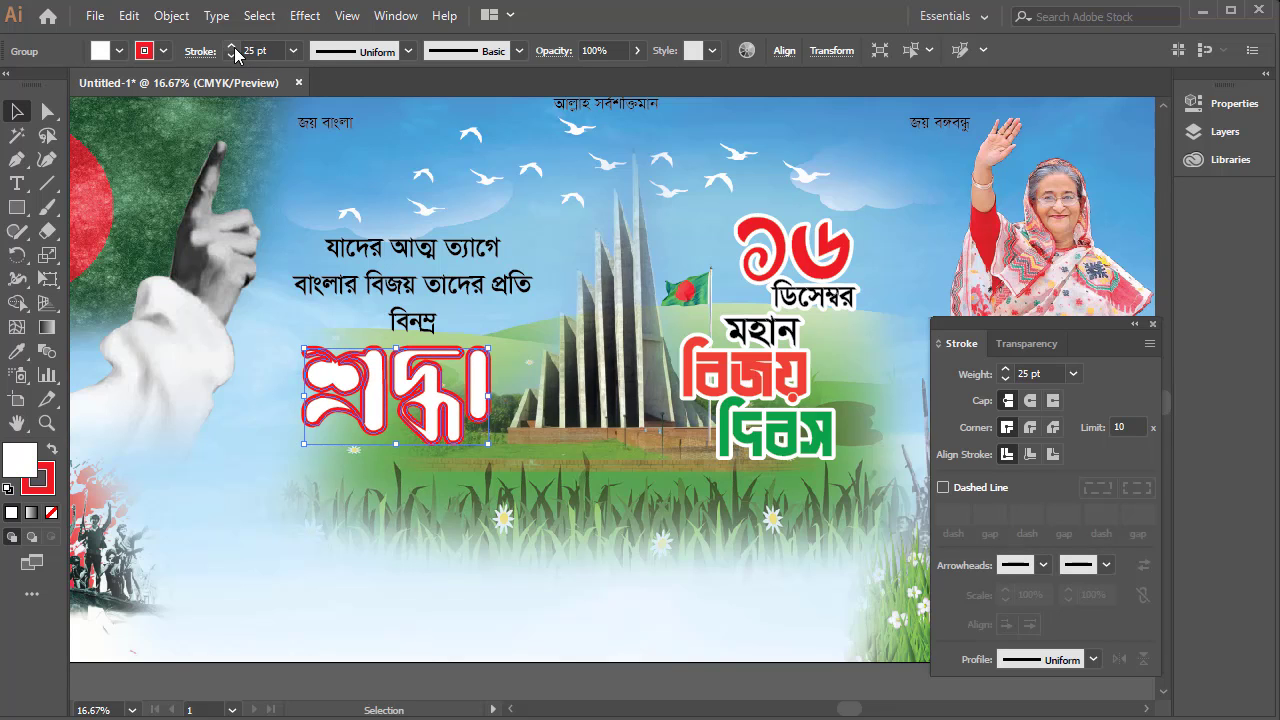
pyautogui.click(233, 47)
# - Bring the unstroked white copy of শ্রদ্ধা in front of the red-stroked copy
pyautogui.moveTo(424, 356); pyautogui.dragTo(445, 434)
pyautogui.hotkey('ctrl', 'z')
pyautogui.keyDown('ctrl'); pyautogui.click(378, 380); pyautogui.keyUp('ctrl')
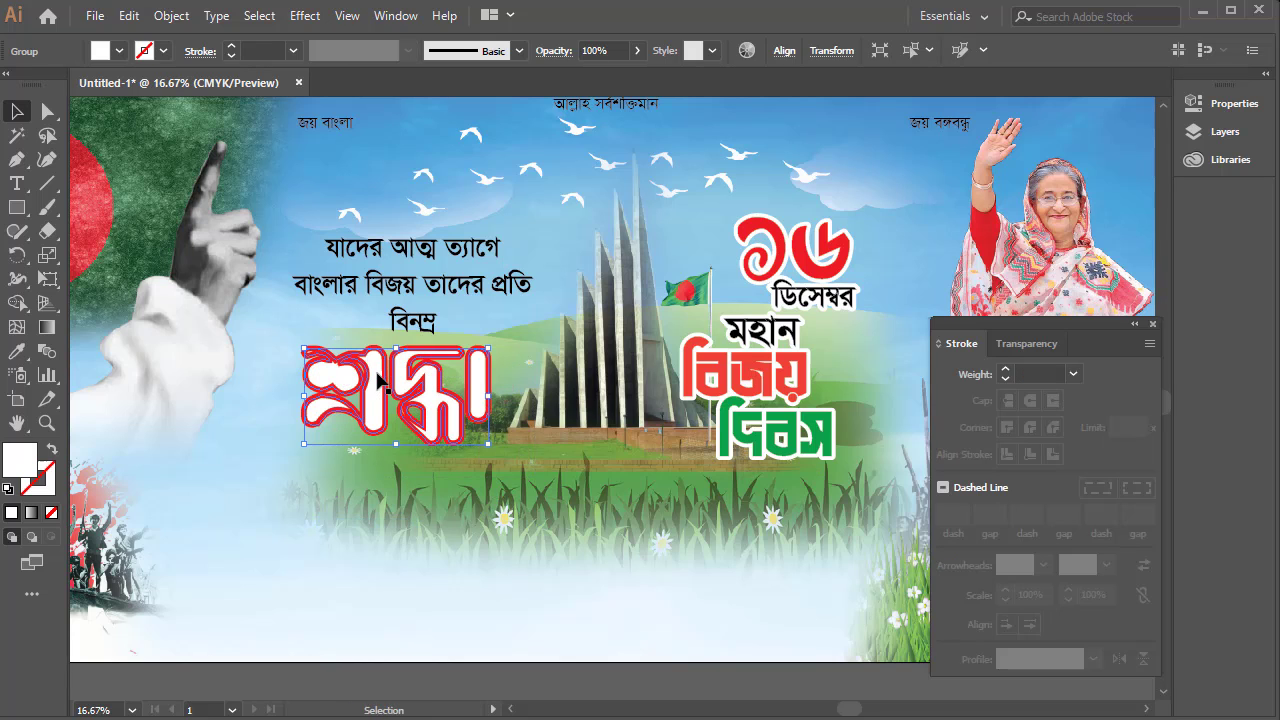
pyautogui.hotkey('ctrl', 'shift', ']')
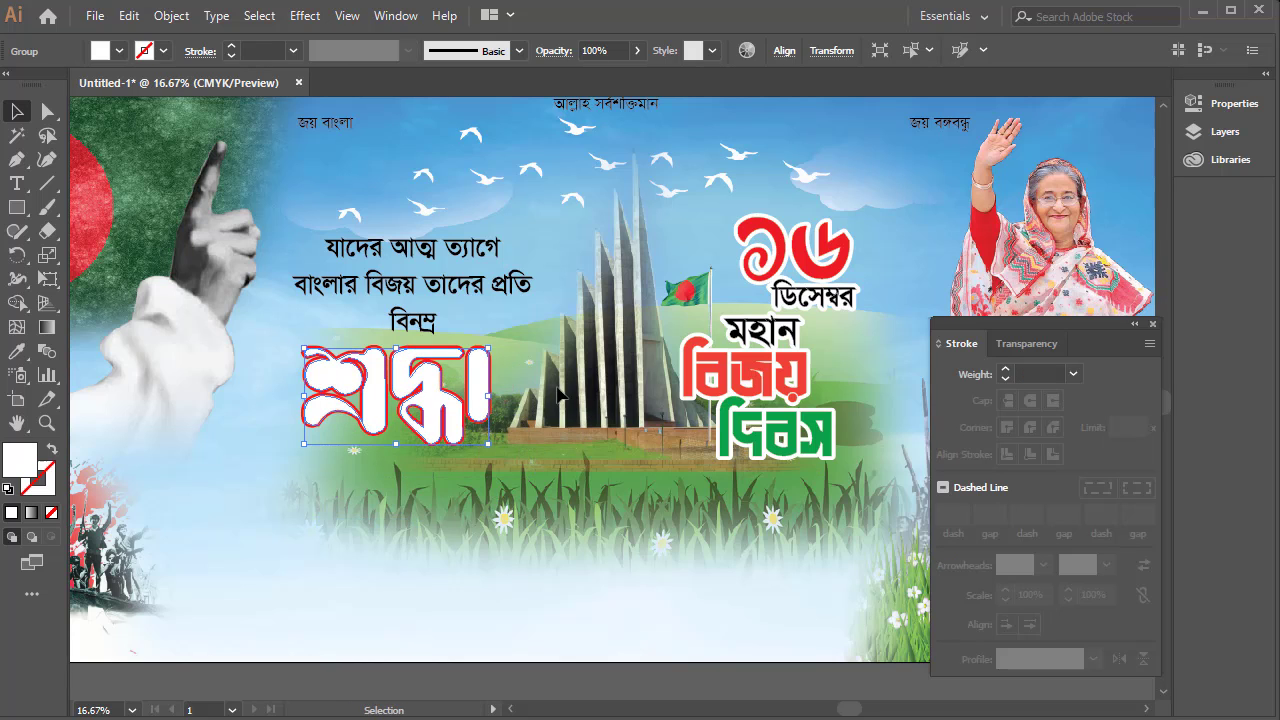
pyautogui.click(560, 478)
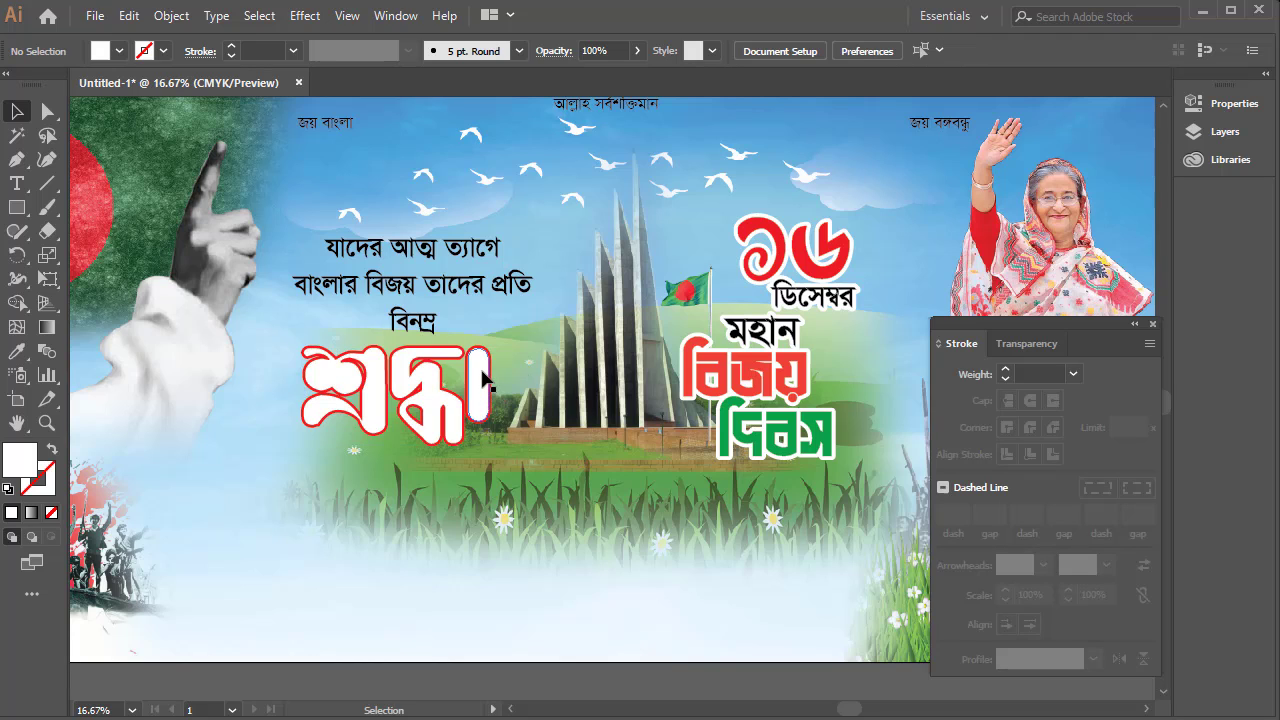
# - Set the stroke weight of the red-stroked শ্রদ্ধা behind the white copy to 70 pt
pyautogui.click(488, 388)
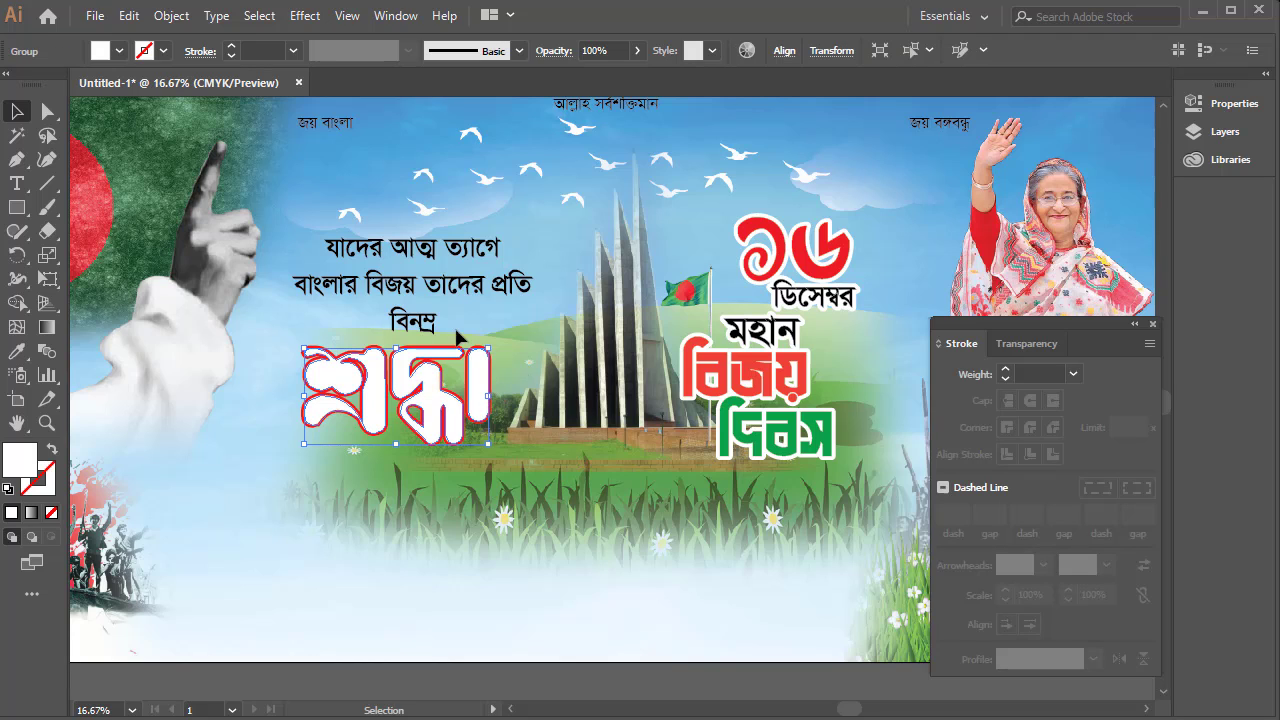
pyautogui.click(512, 488)
pyautogui.click(449, 408)
pyautogui.keyDown('ctrl'); pyautogui.click(397, 385); pyautogui.keyUp('ctrl')
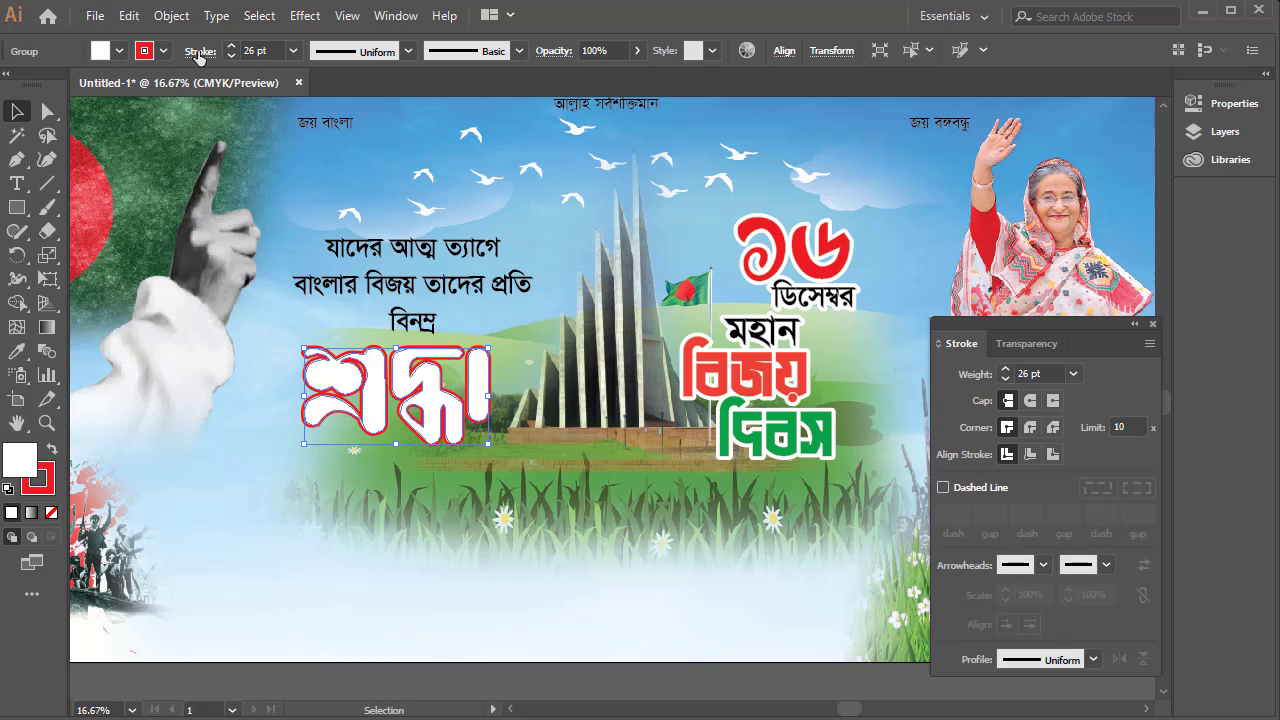
pyautogui.click(252, 50)
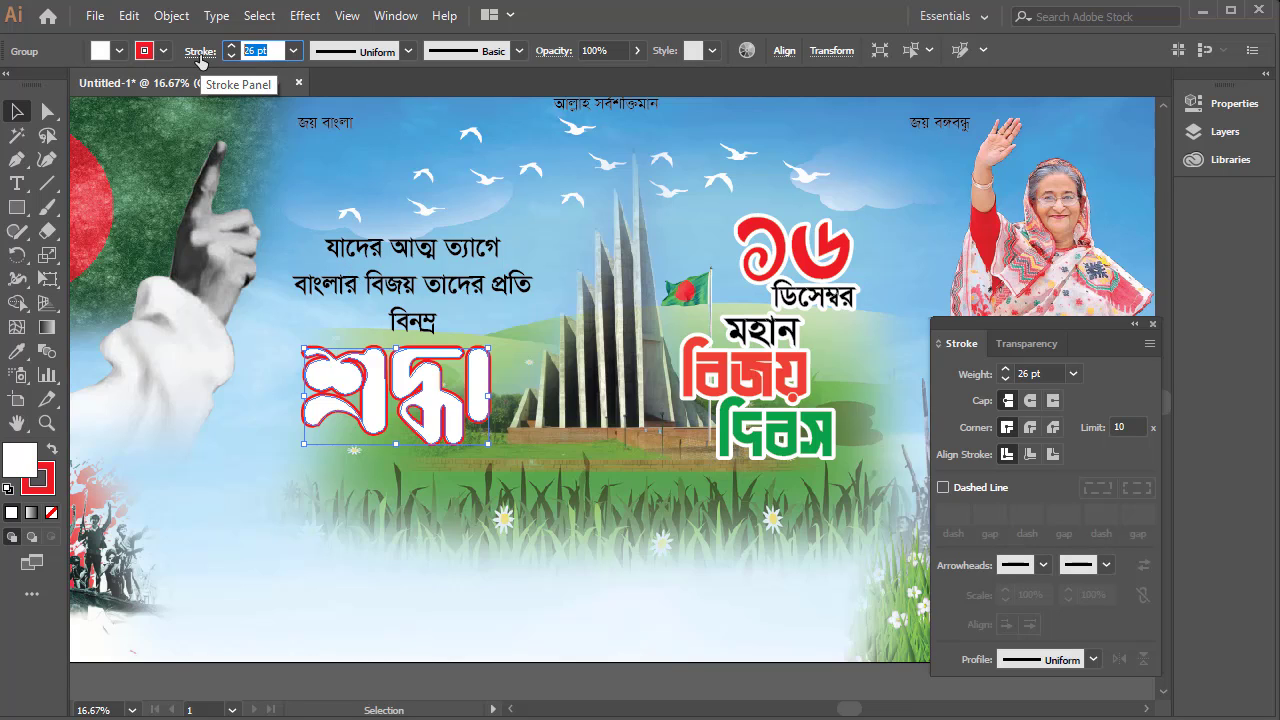
pyautogui.write('70')
pyautogui.press('Return')
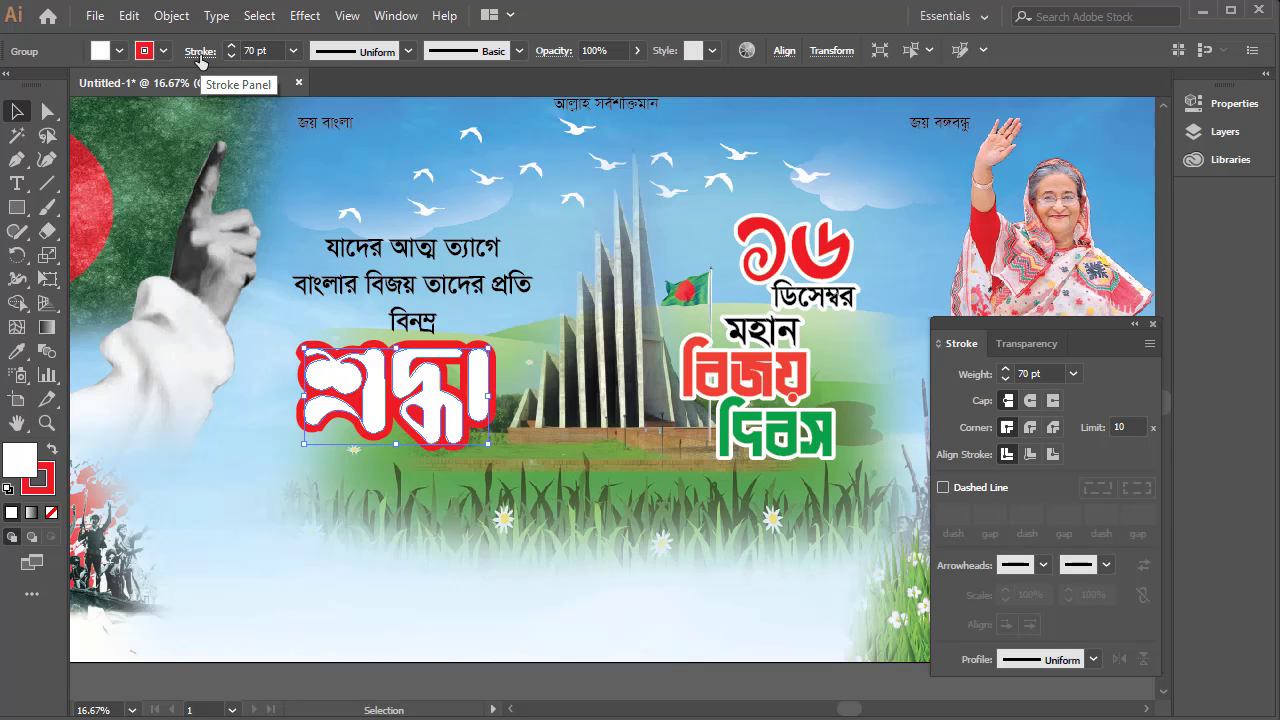
pyautogui.click(545, 500)
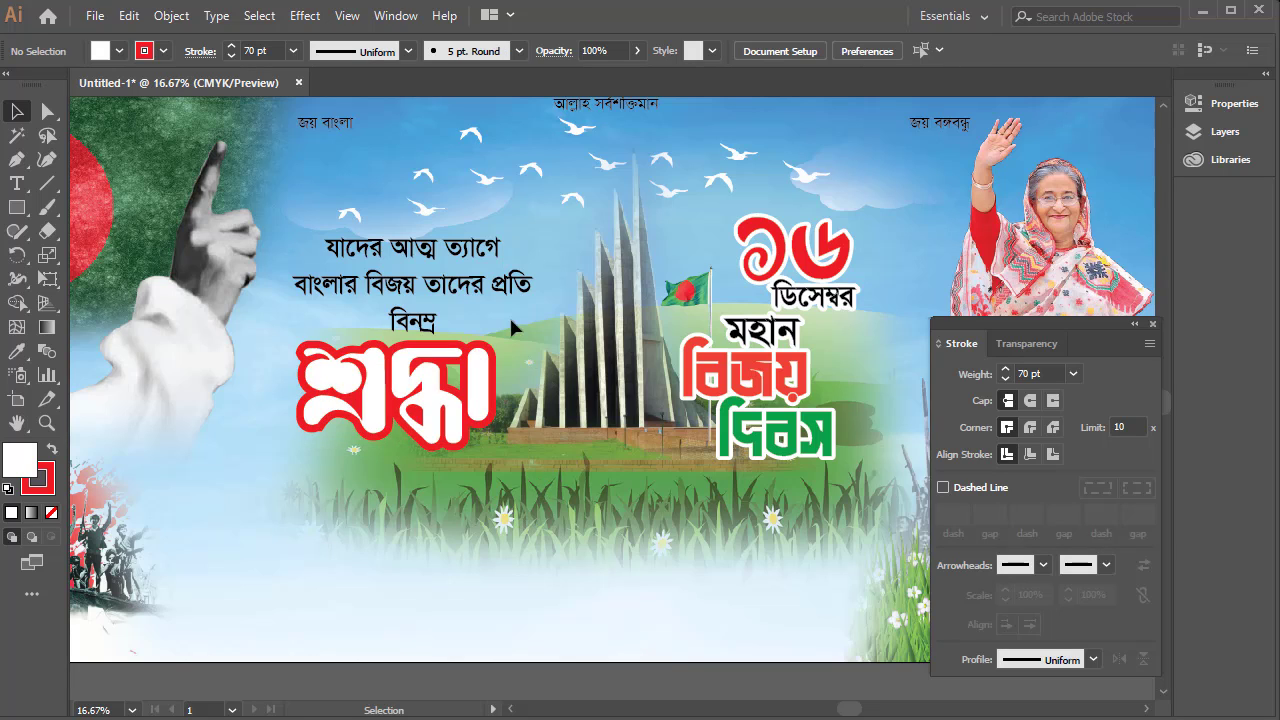
# - Scale the three-line tribute text down to about 122 pt and recenter it above শ্রদ্ধা
pyautogui.click(508, 284)
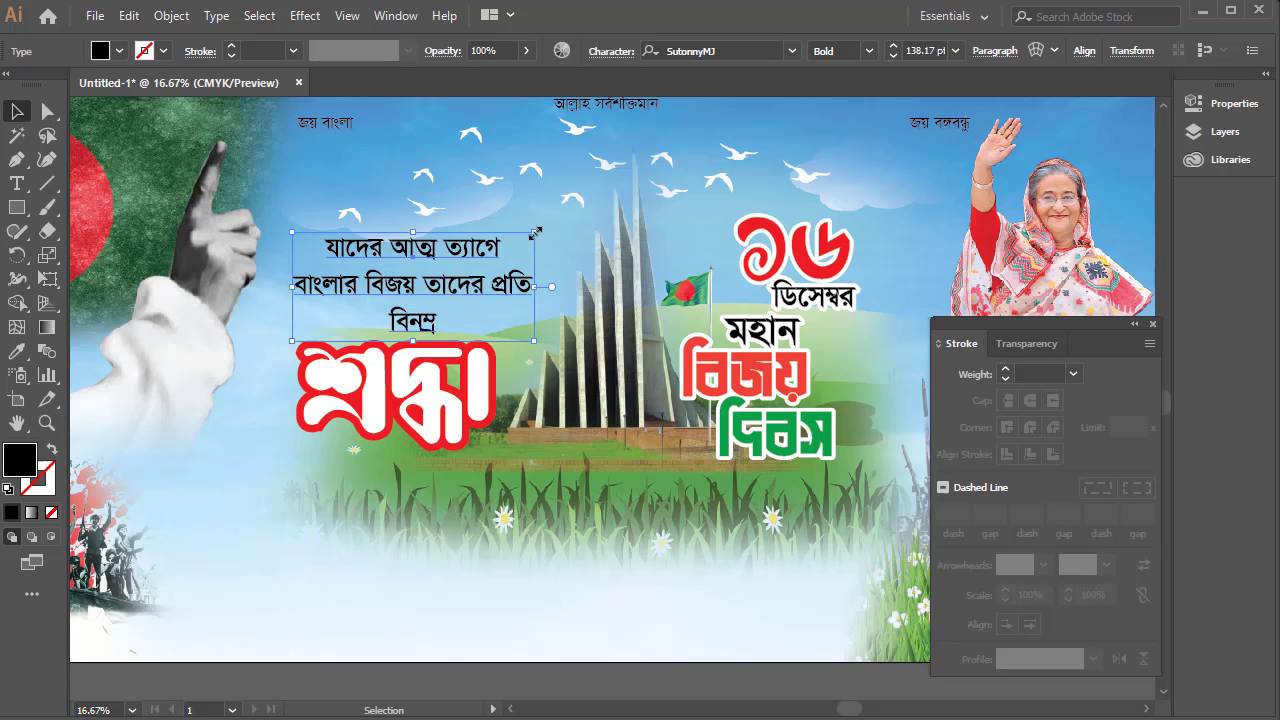
pyautogui.moveTo(535, 233); pyautogui.dragTo(506, 244)
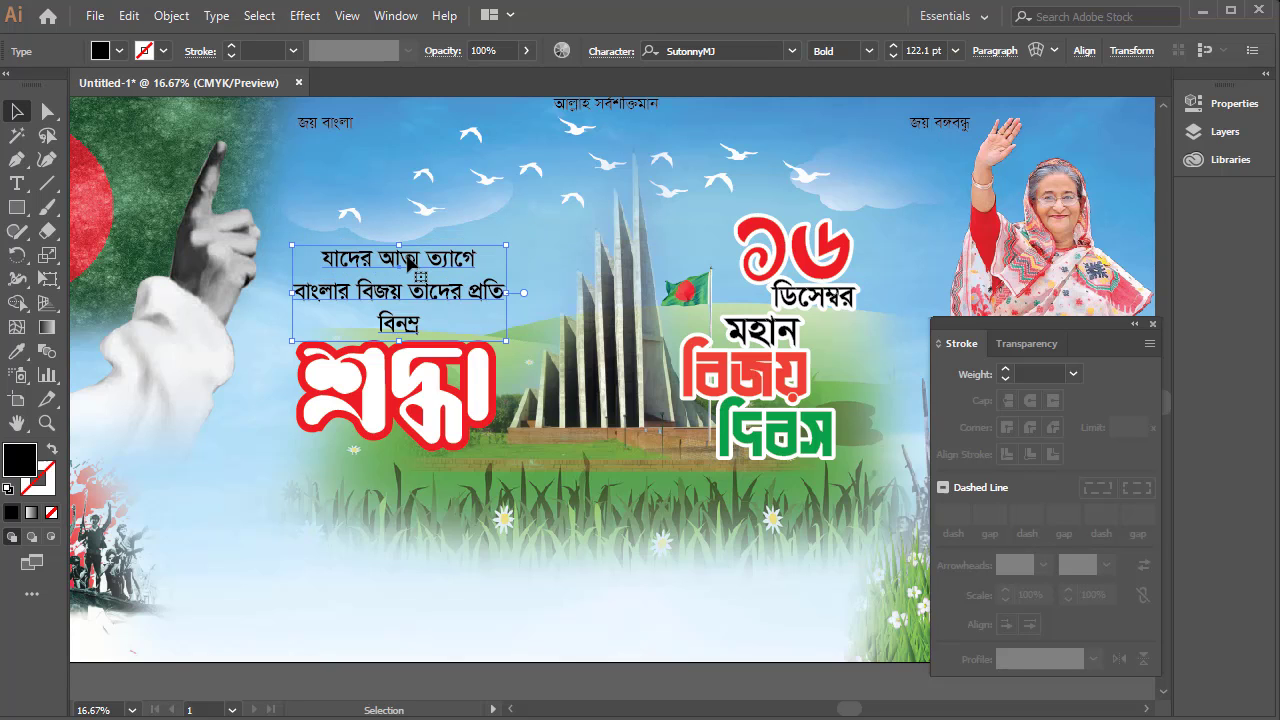
pyautogui.moveTo(408, 258); pyautogui.dragTo(420, 255)
pyautogui.click(583, 435)
# - Add the orange credit line সৌজন্যে ঃ গ্রাফিক টিউটোরিয়াল along the lower middle of the banner, below the grass
pyautogui.keyDown('ctrl'); pyautogui.keyDown('alt'); pyautogui.click(713, 372); pyautogui.keyUp('alt'); pyautogui.keyUp('ctrl')
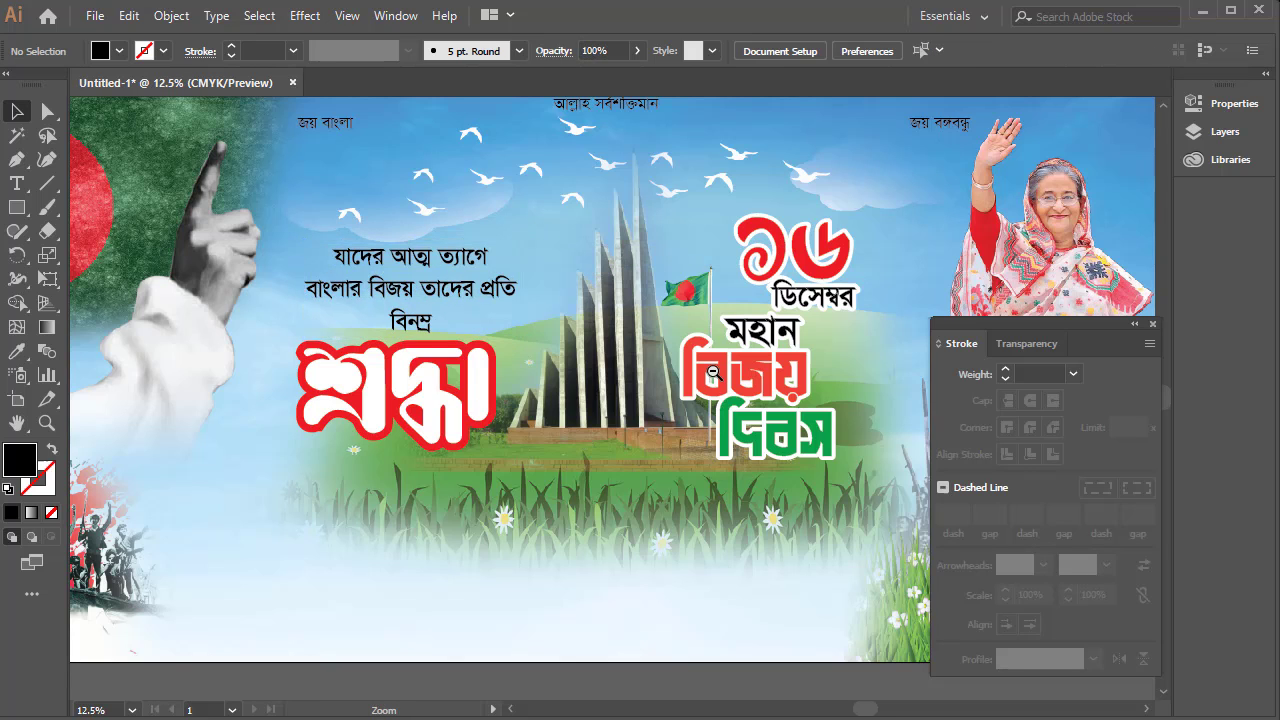
pyautogui.moveTo(713, 372); pyautogui.dragTo(728, 314)
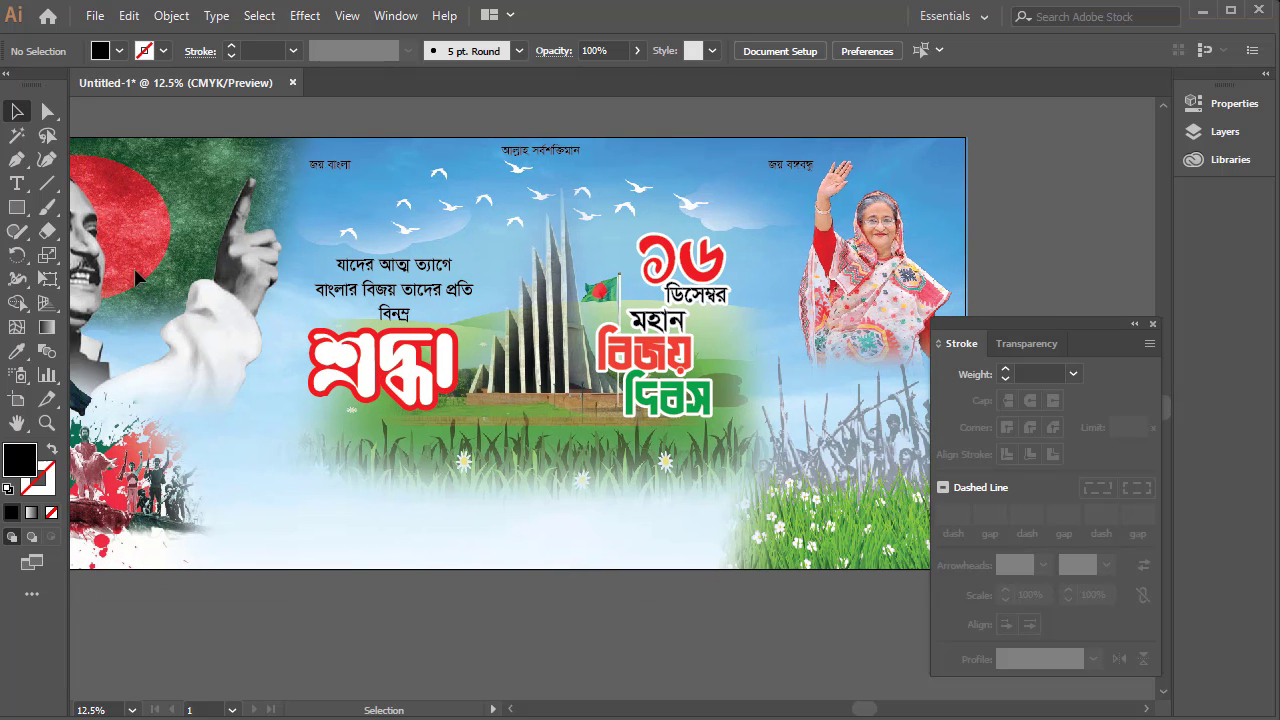
pyautogui.click(16, 183)
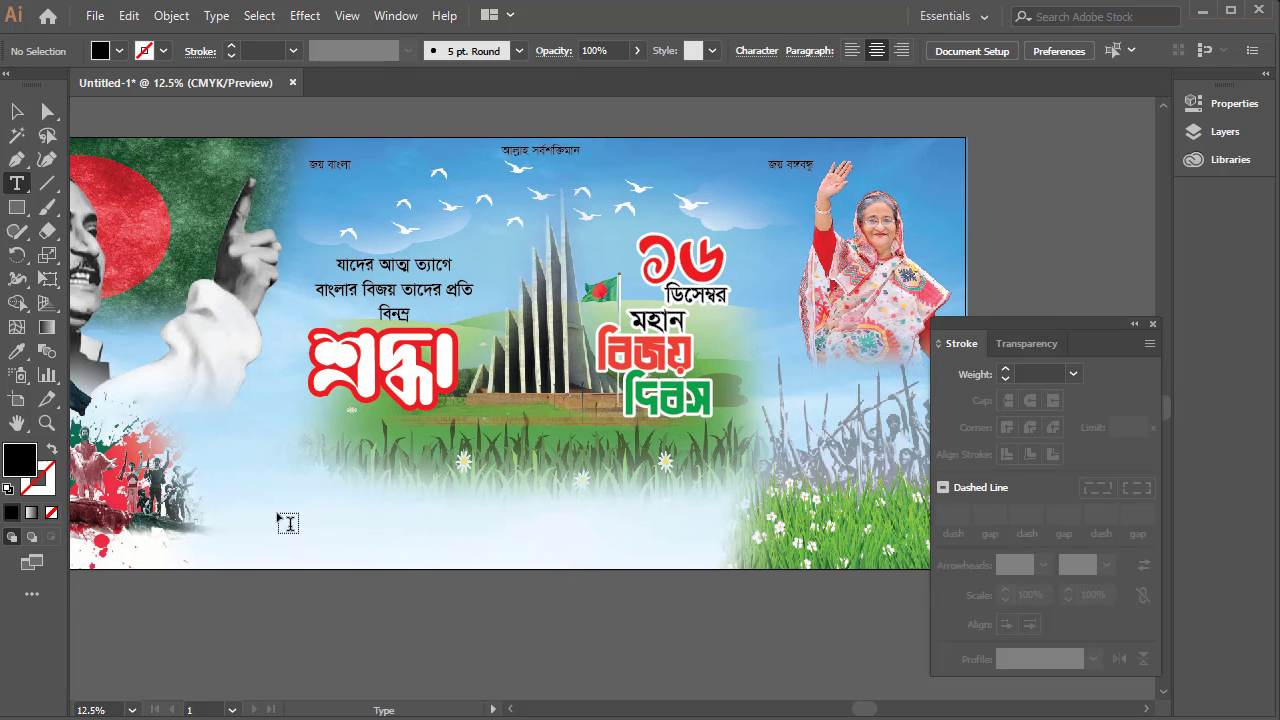
pyautogui.click(288, 521)
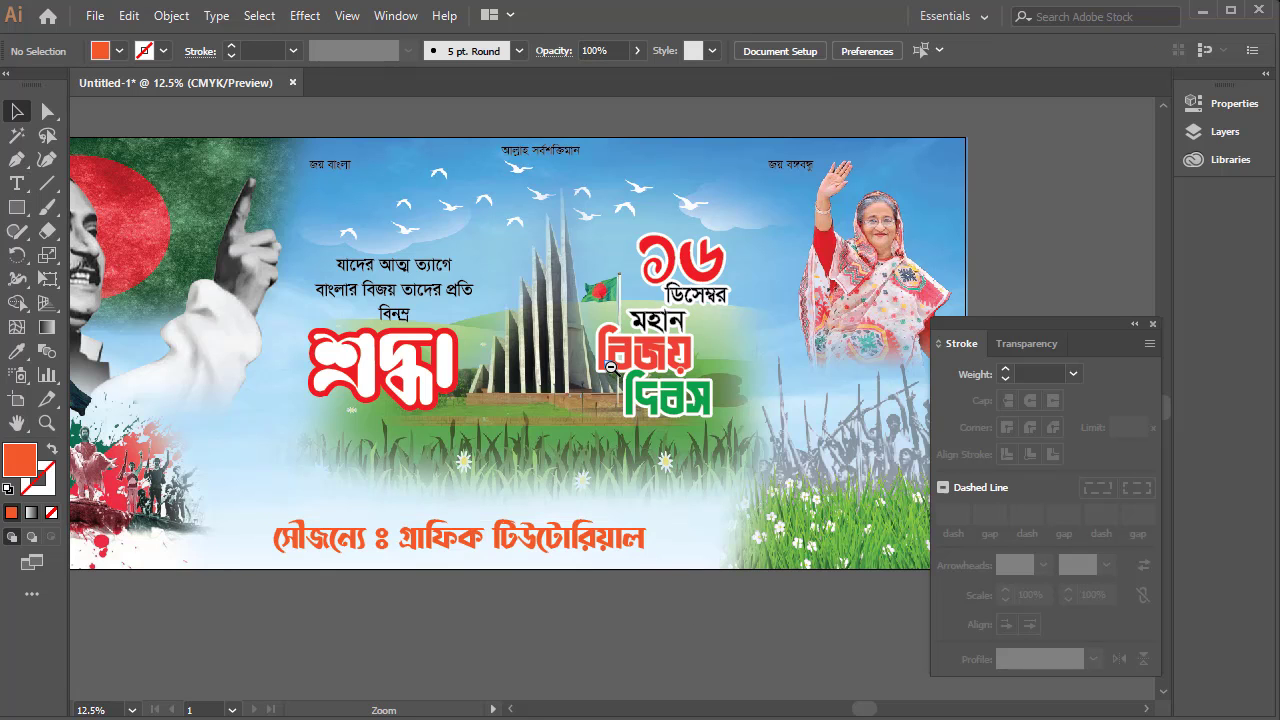
# - Hide the tools and panels and bring the whole banner into view to check the layout
pyautogui.scroll(-1, 612, 442)
pyautogui.moveTo(584, 400); pyautogui.dragTo(557, 350)
pyautogui.scroll(1, 537, 366)
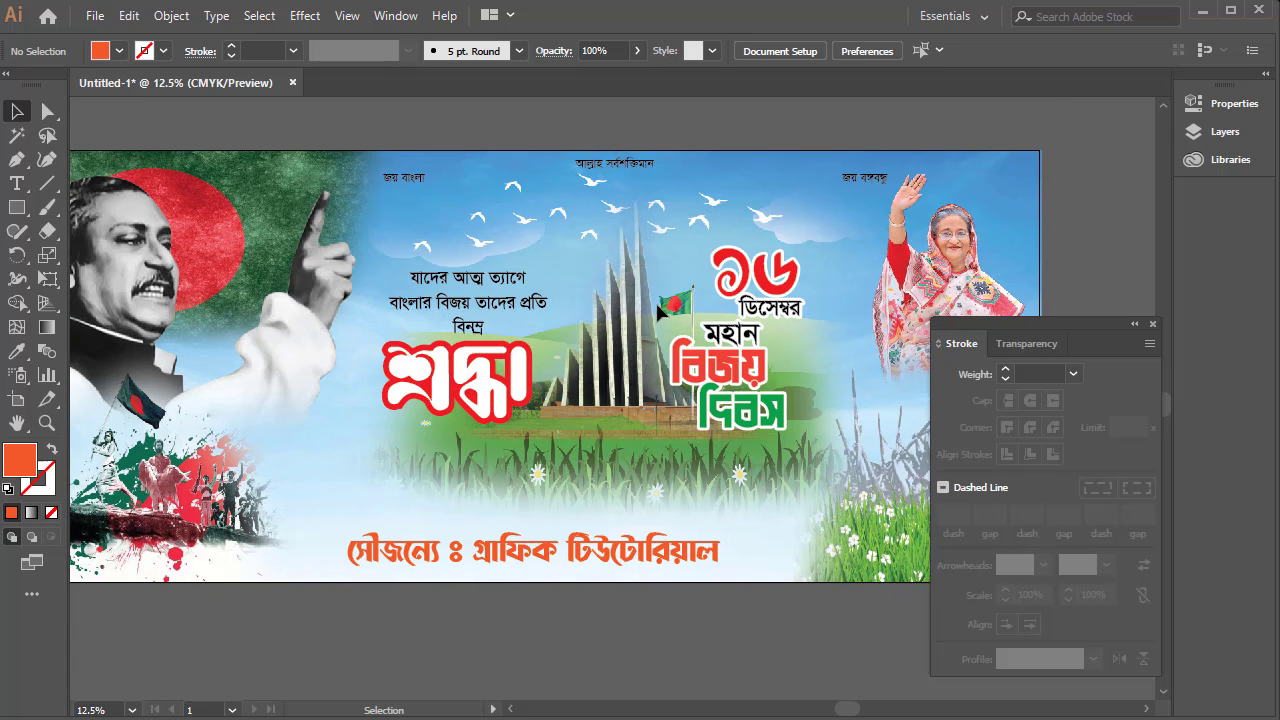
pyautogui.press('Tab')
pyautogui.moveTo(564, 334); pyautogui.dragTo(642, 380)
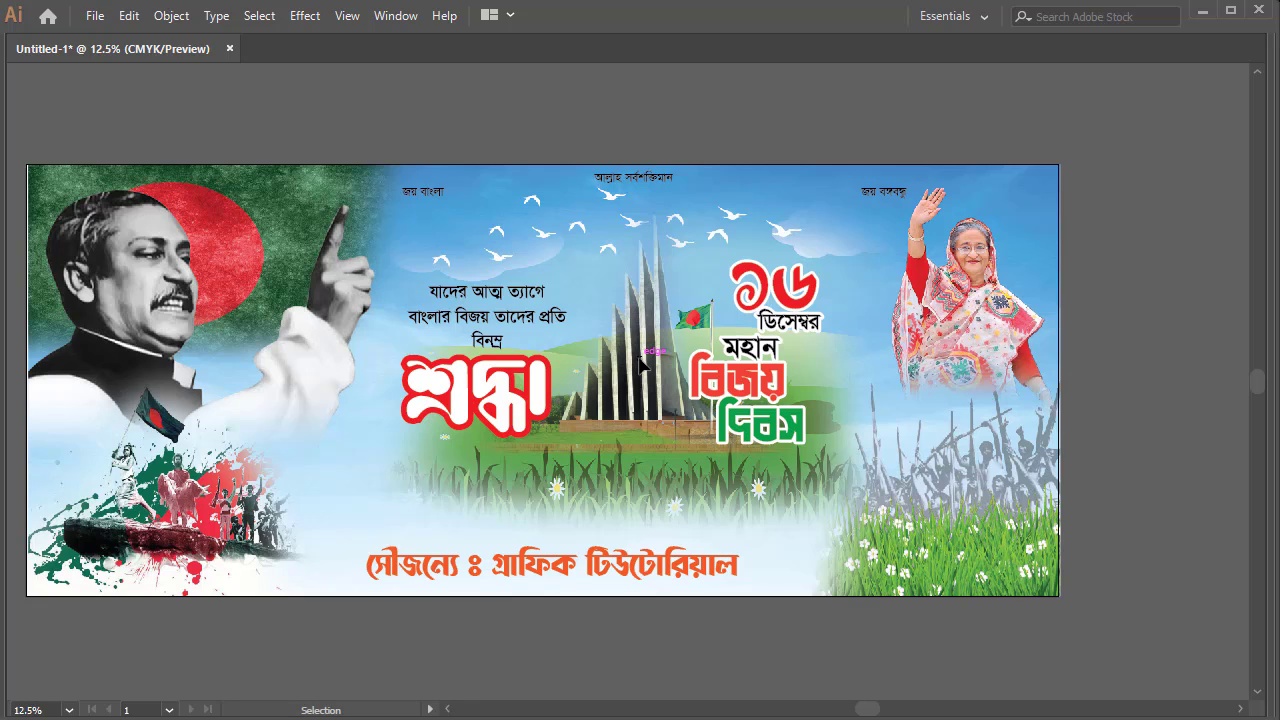